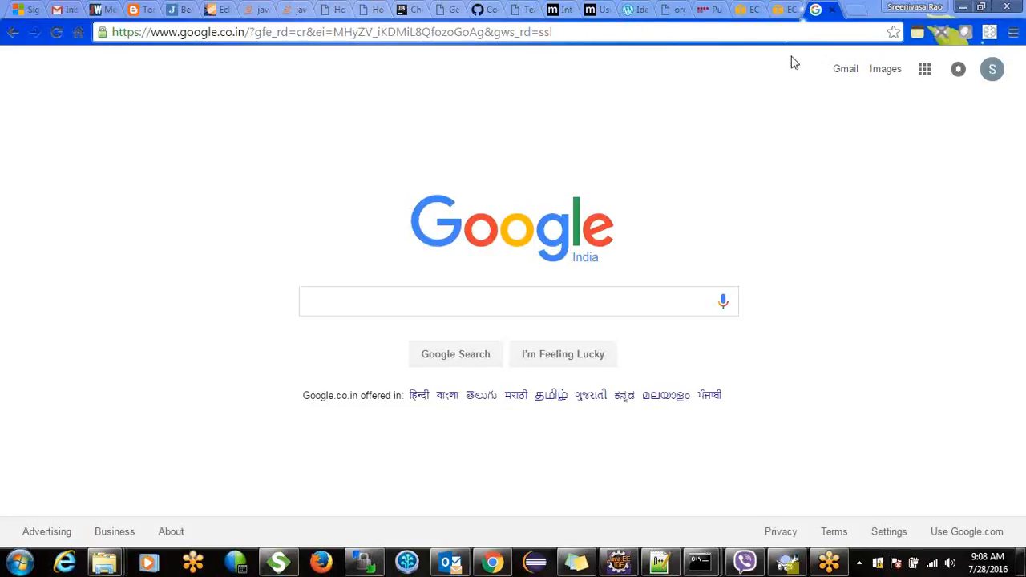
Switch to the EC2 console's browser page and open the list of Elastic Block Store volumes
click(783, 10)
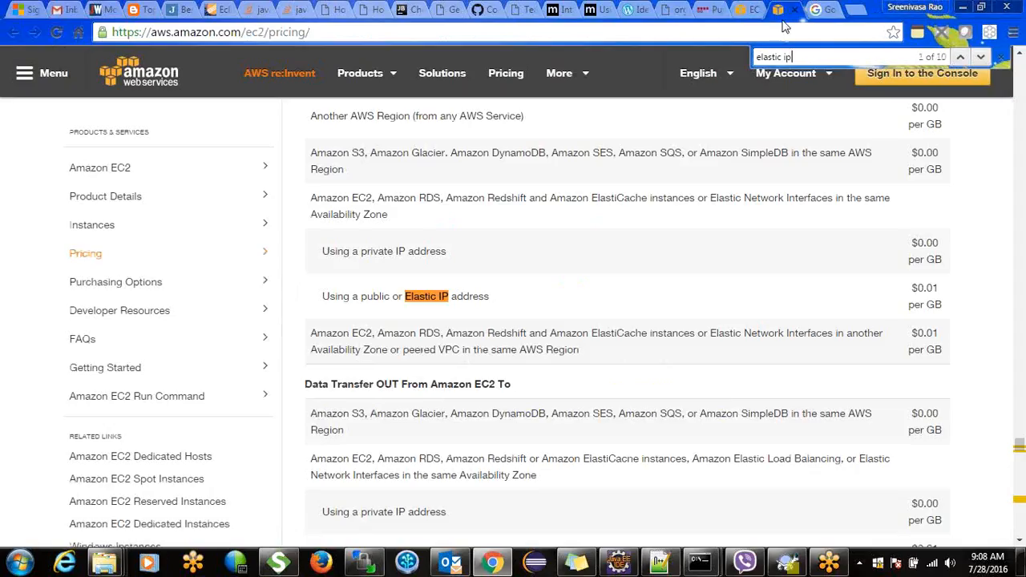
click(744, 13)
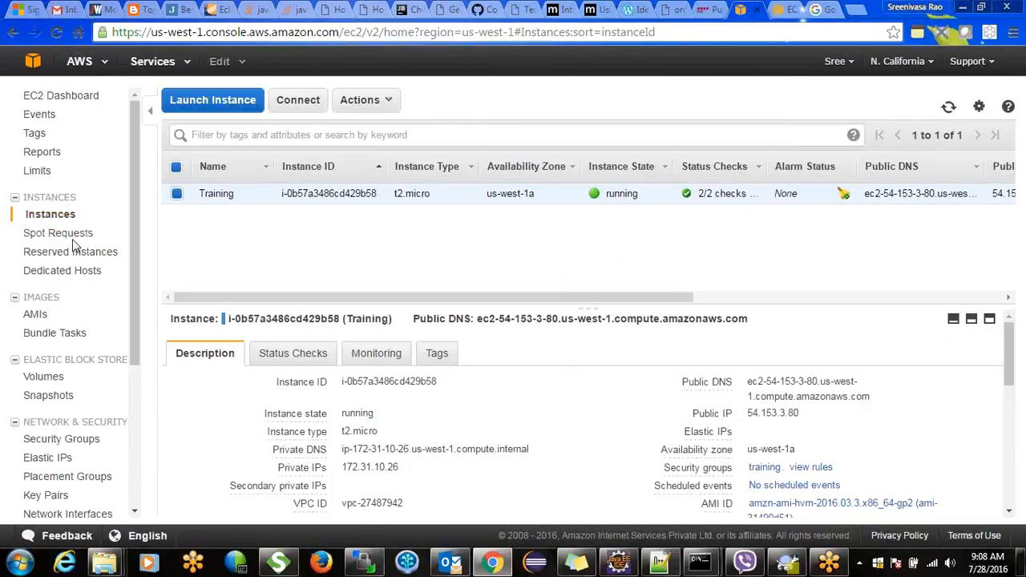
scroll(134, 302, down, 2)
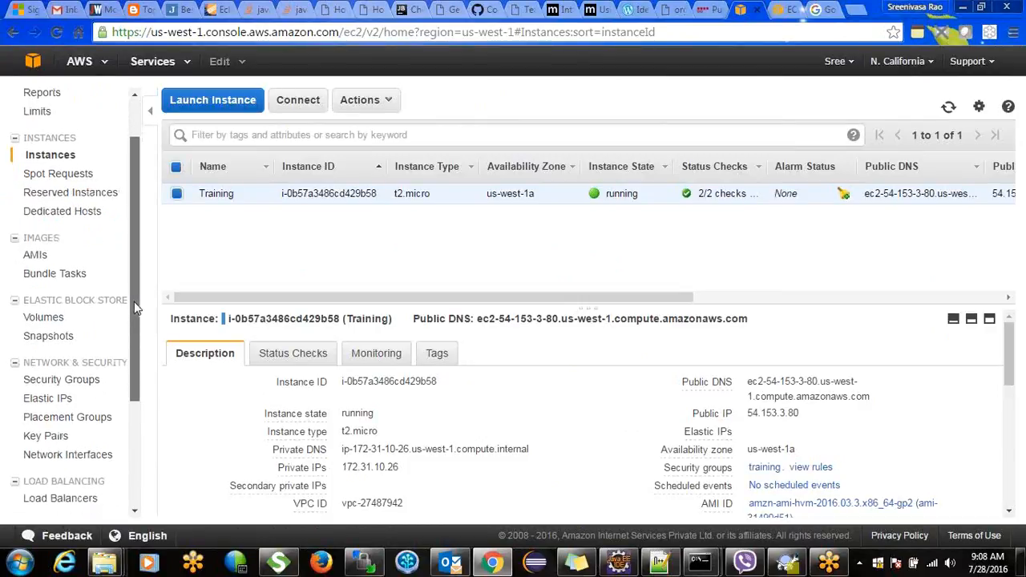
click(49, 317)
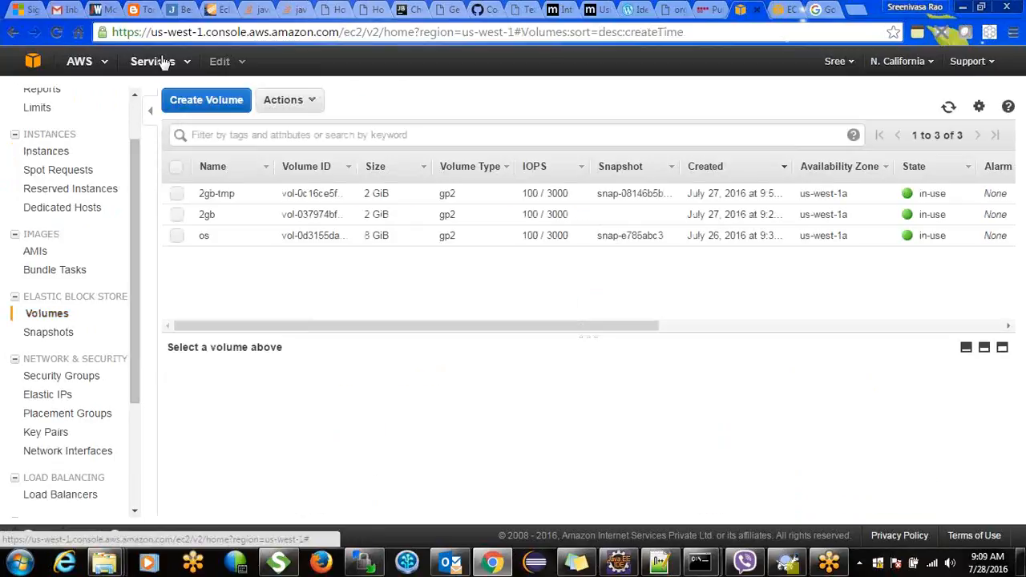
Go to the EC2 dashboard through the recently used services, review its resource categories, and reopen the volumes list
click(170, 64)
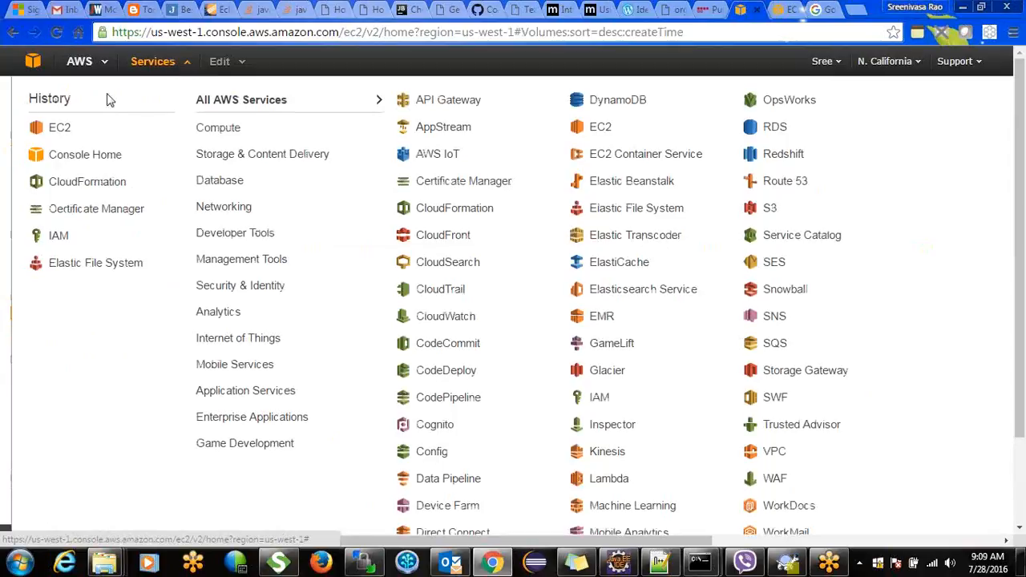
click(62, 129)
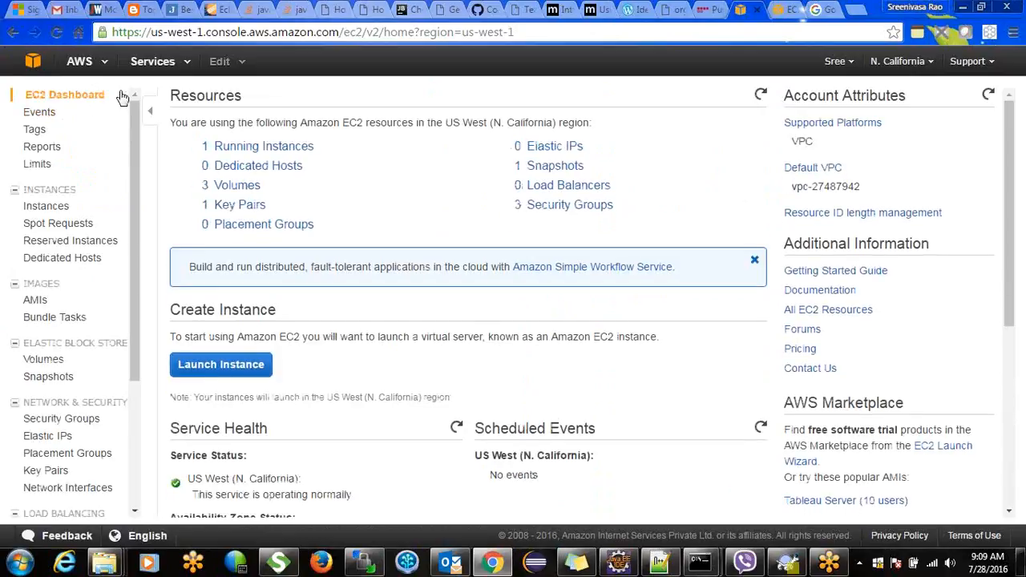
mouse_move(135, 108)
mouse_down()
mouse_move(134, 132)
mouse_move(135, 122)
mouse_up()
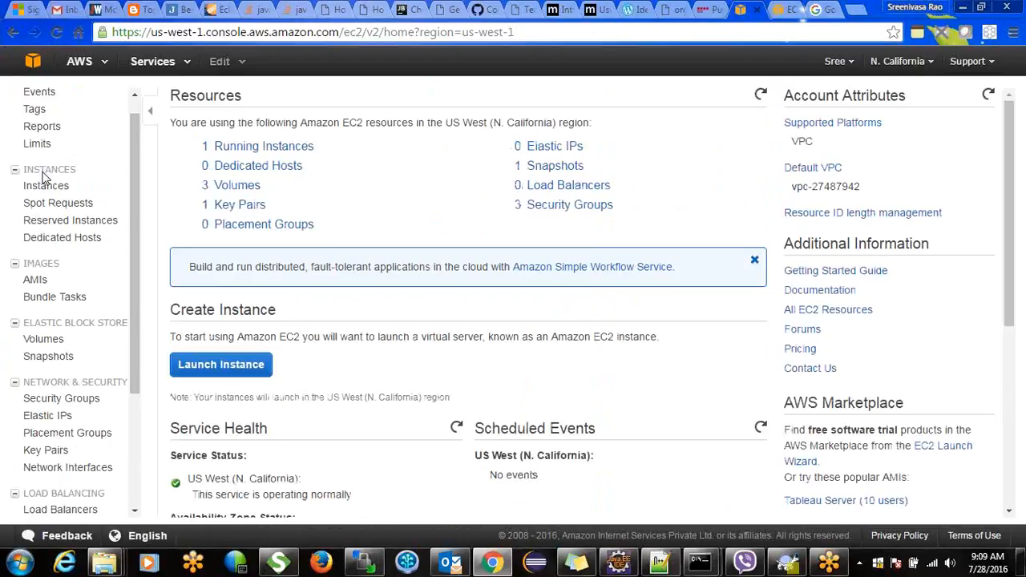
drag(135, 203, 136, 226)
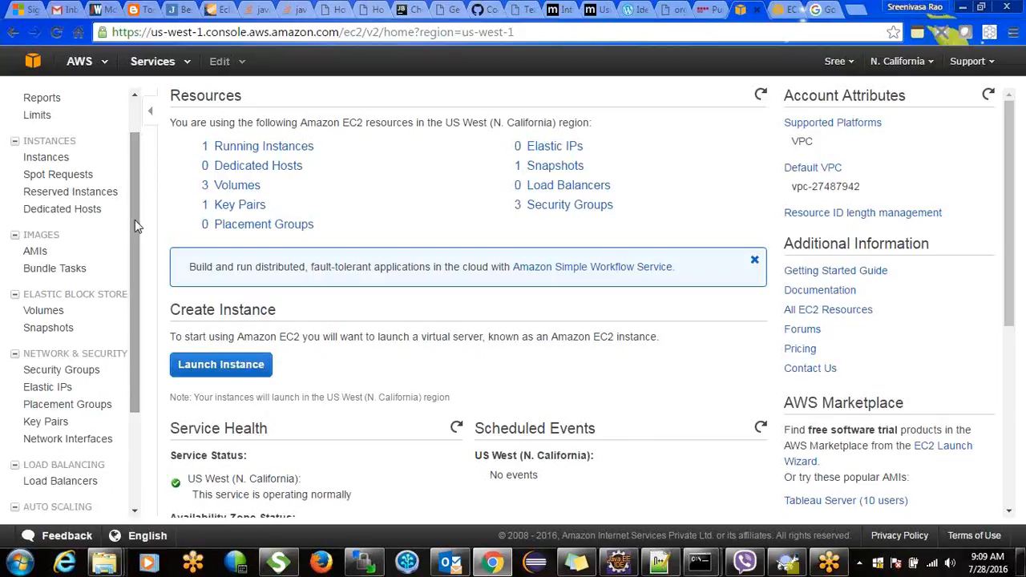
click(39, 314)
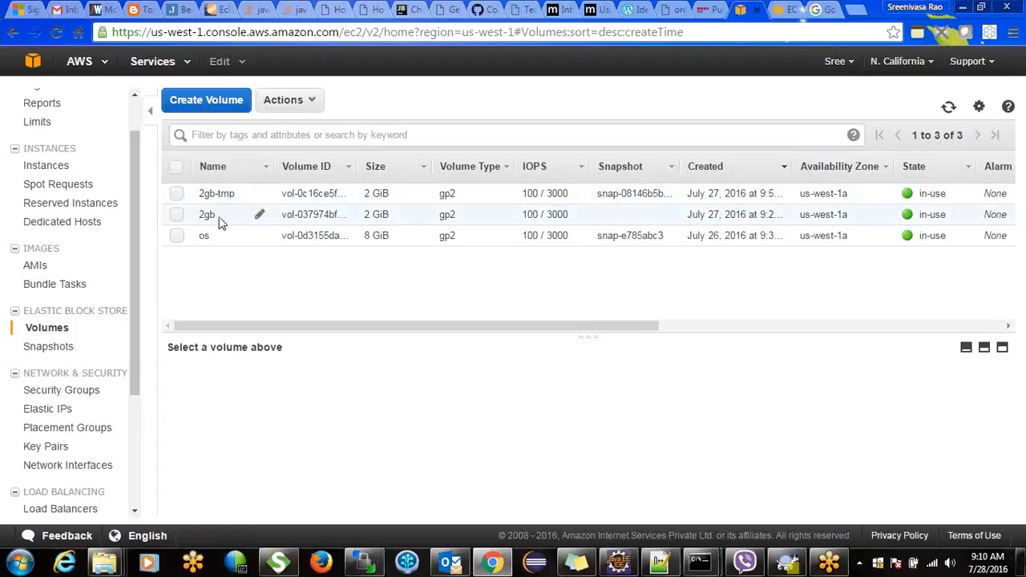
Compare the details of the existing 2gb and 2gb-tmp volumes
drag(216, 214, 200, 218)
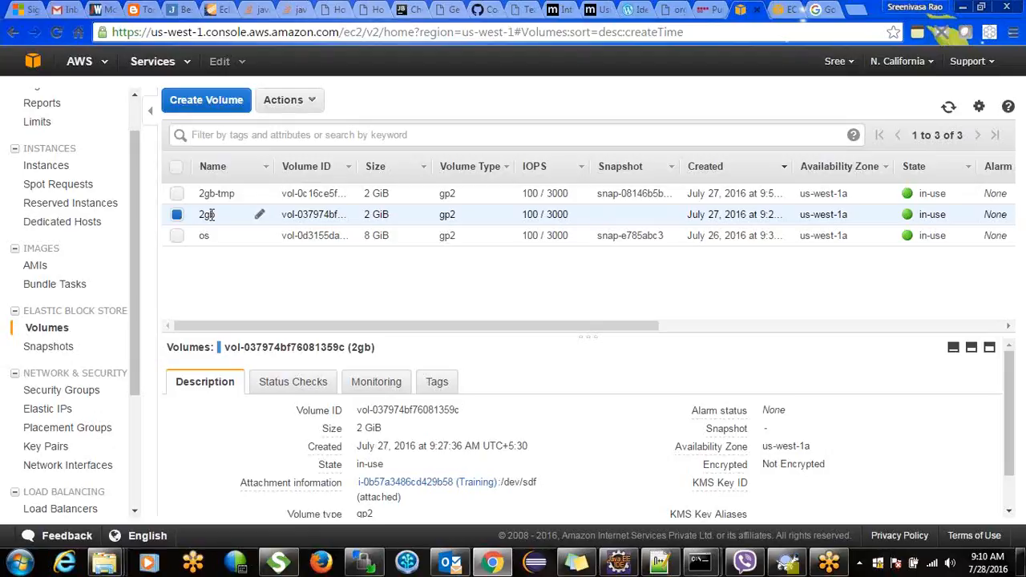
drag(200, 215, 215, 215)
click(206, 215)
drag(200, 217, 231, 196)
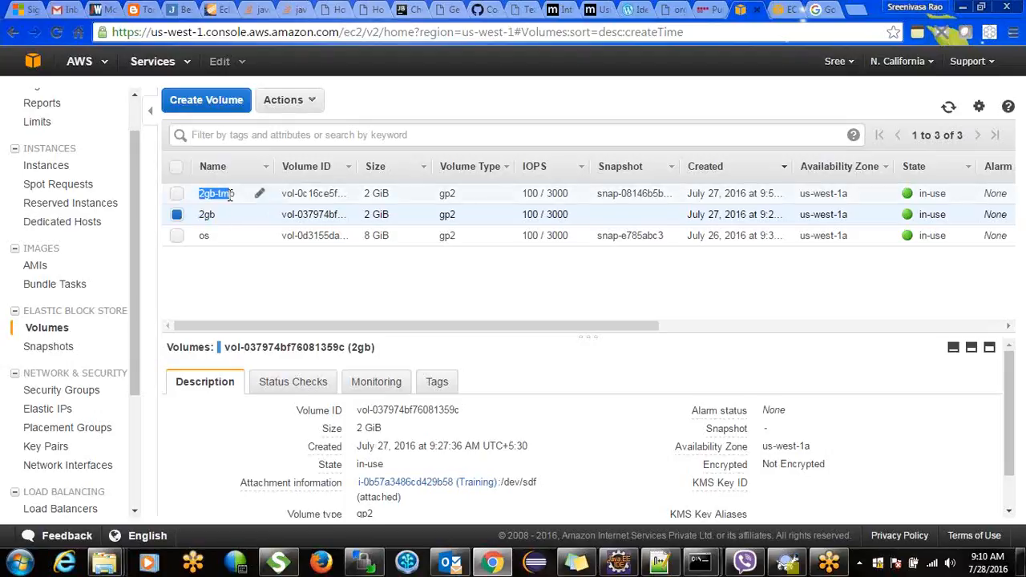
click(237, 199)
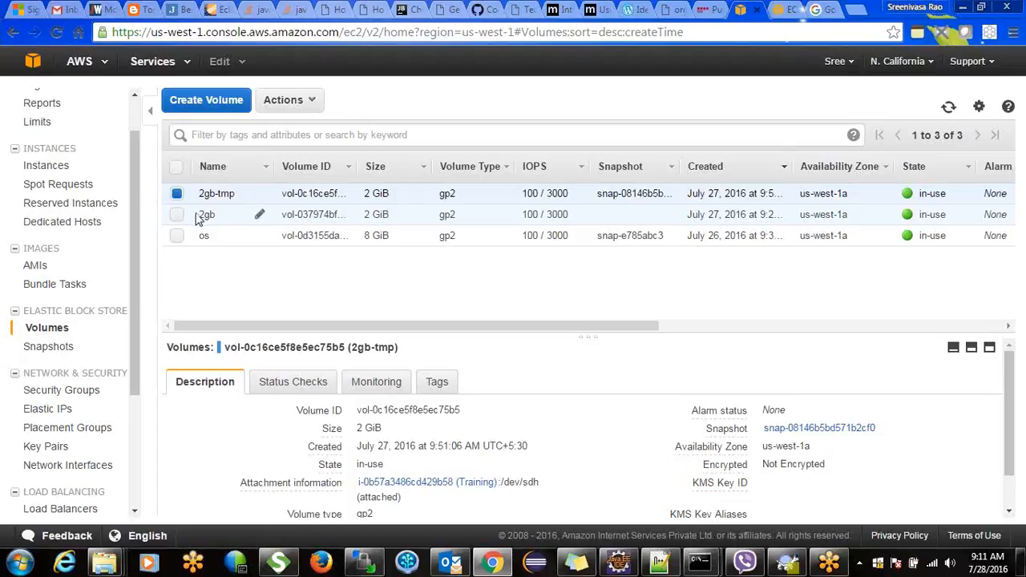
click(201, 214)
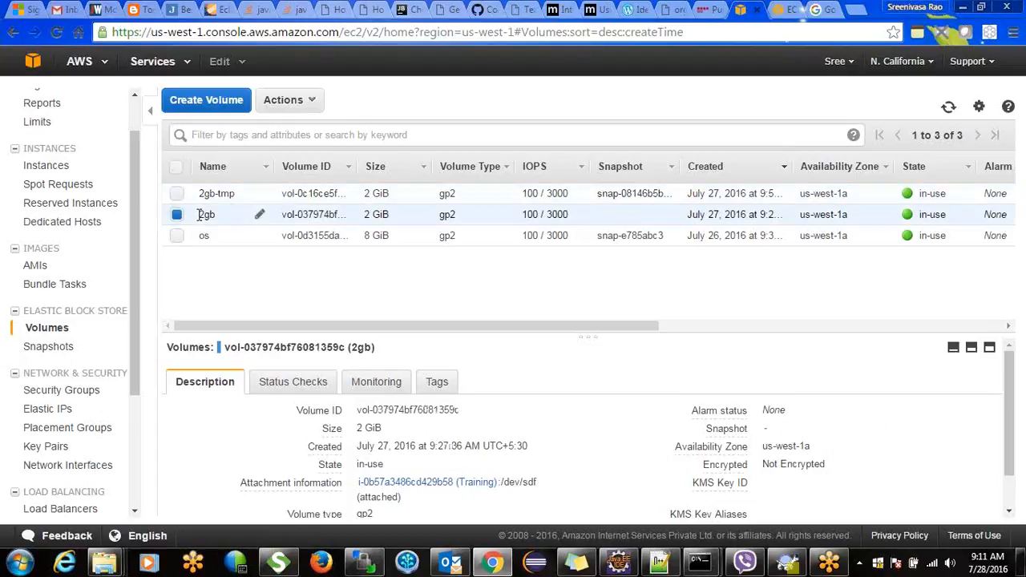
Create a 2 GiB General Purpose SSD (GP2) volume in availability zone us-west-1a and refresh the volumes list
click(221, 100)
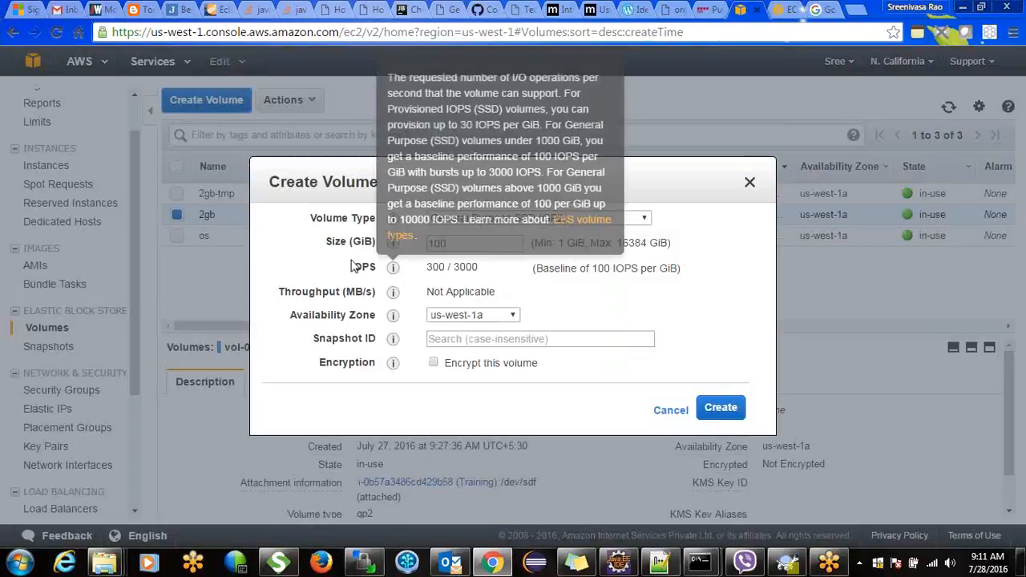
drag(459, 243, 430, 244)
text(8)
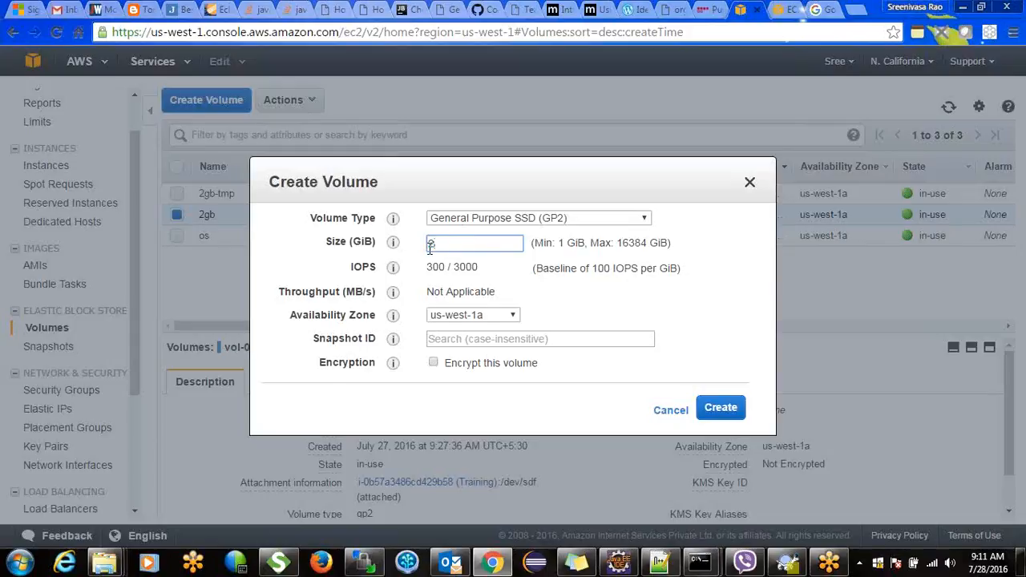
click(490, 316)
click(490, 315)
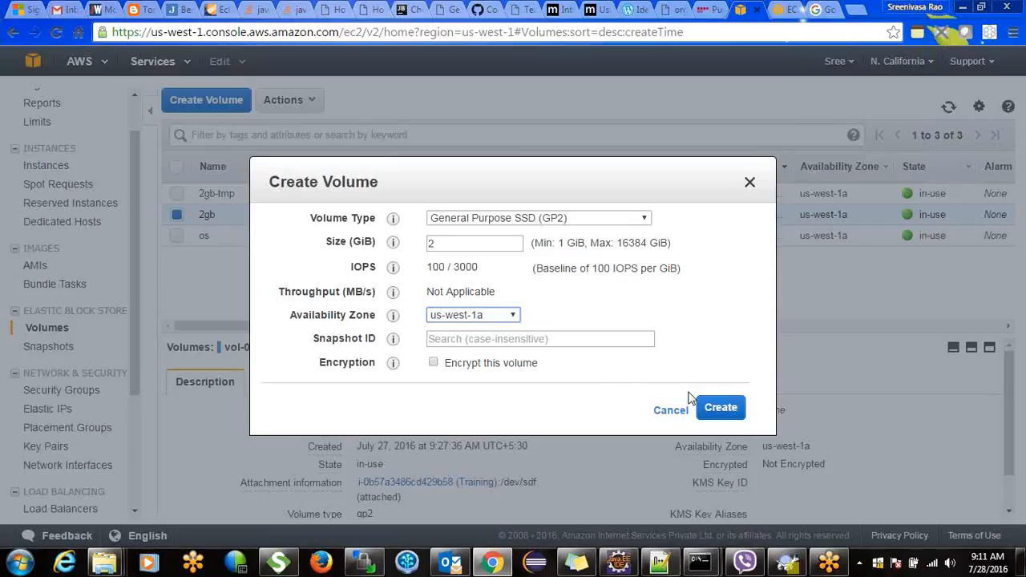
click(718, 409)
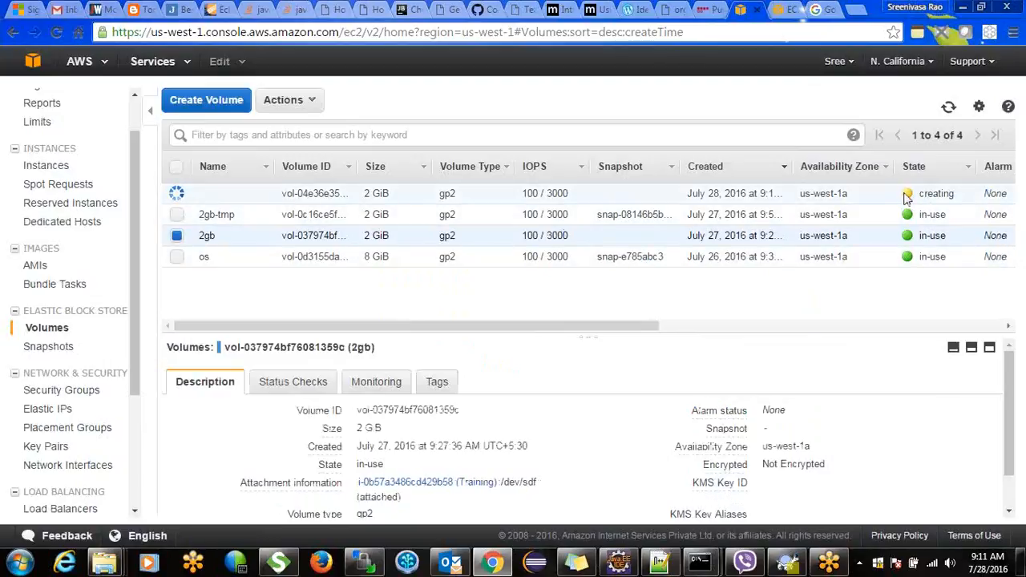
click(950, 109)
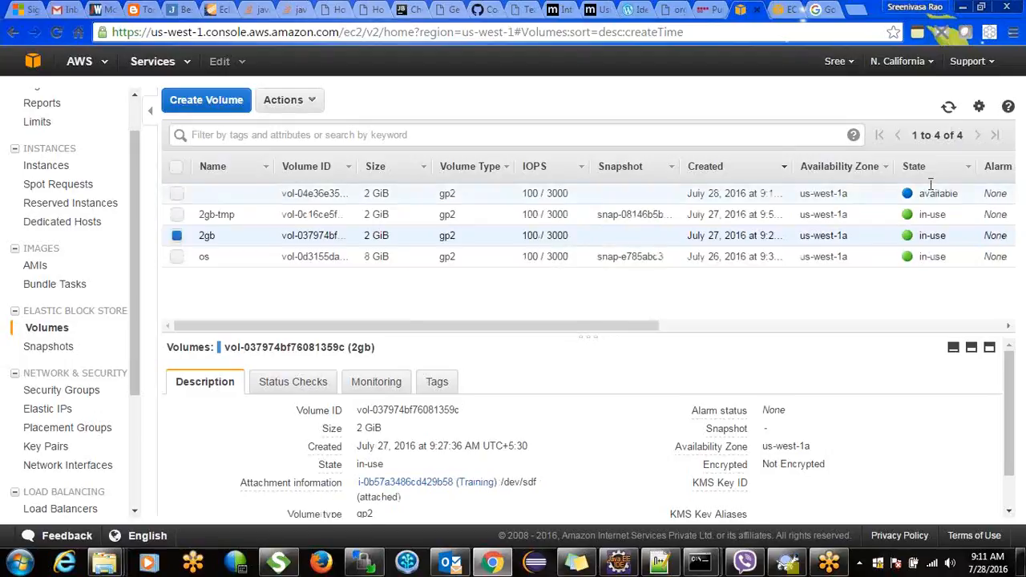
Attach the new unnamed 2 GiB volume to the running Training instance as device /dev/sdg
drag(921, 194, 964, 195)
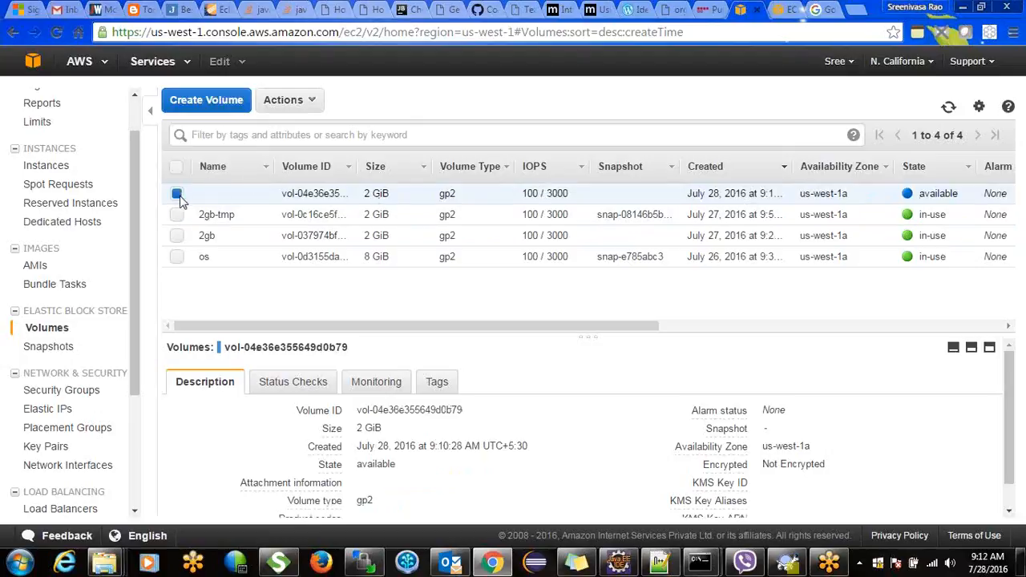
click(312, 102)
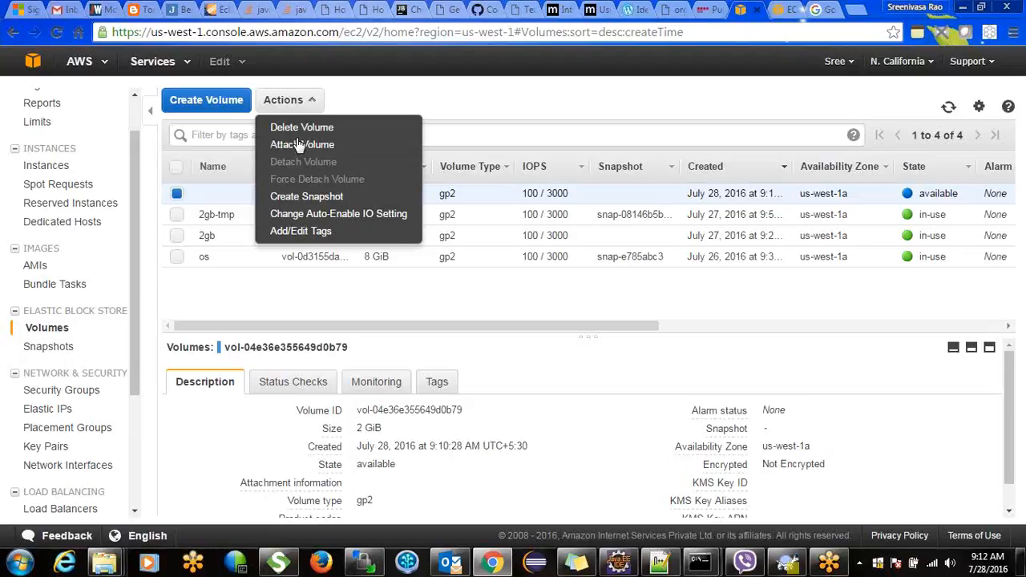
right_click(227, 200)
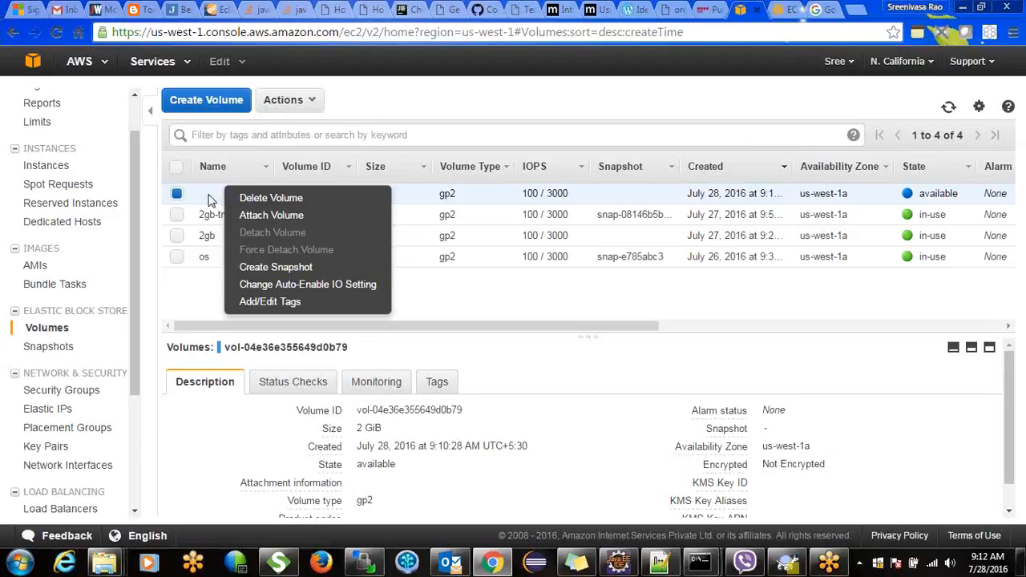
click(258, 217)
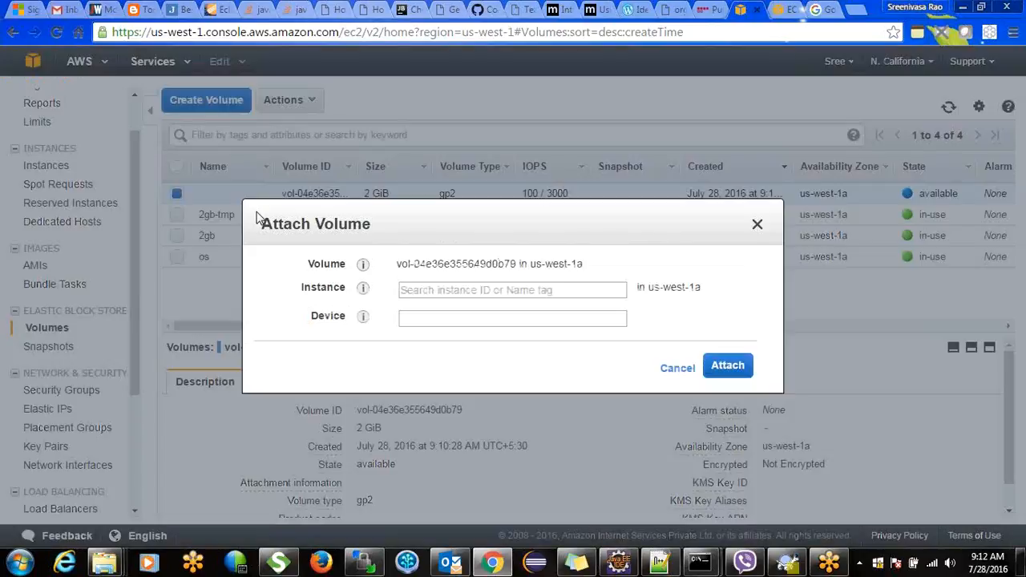
click(454, 291)
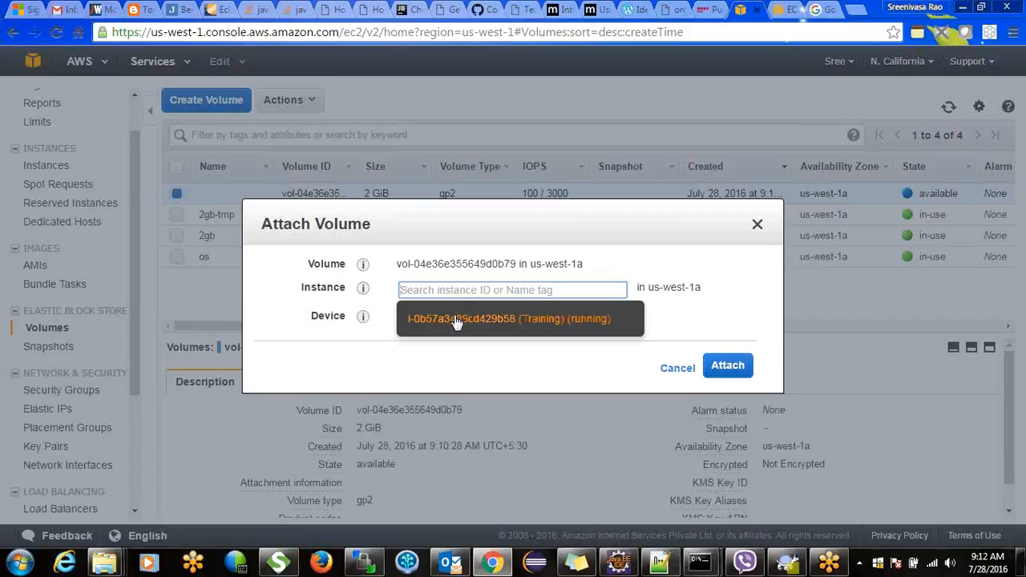
click(454, 319)
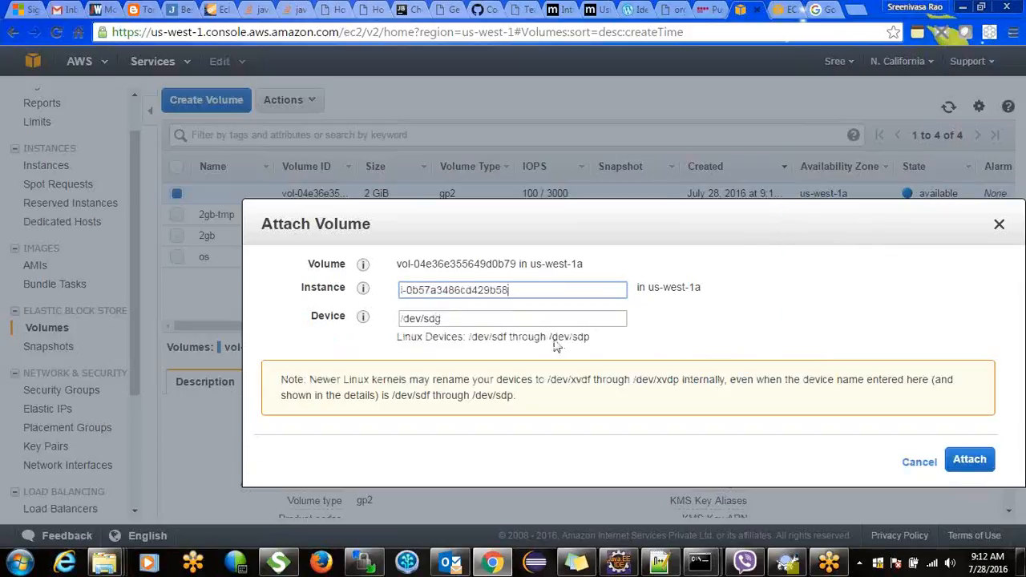
drag(490, 318, 393, 321)
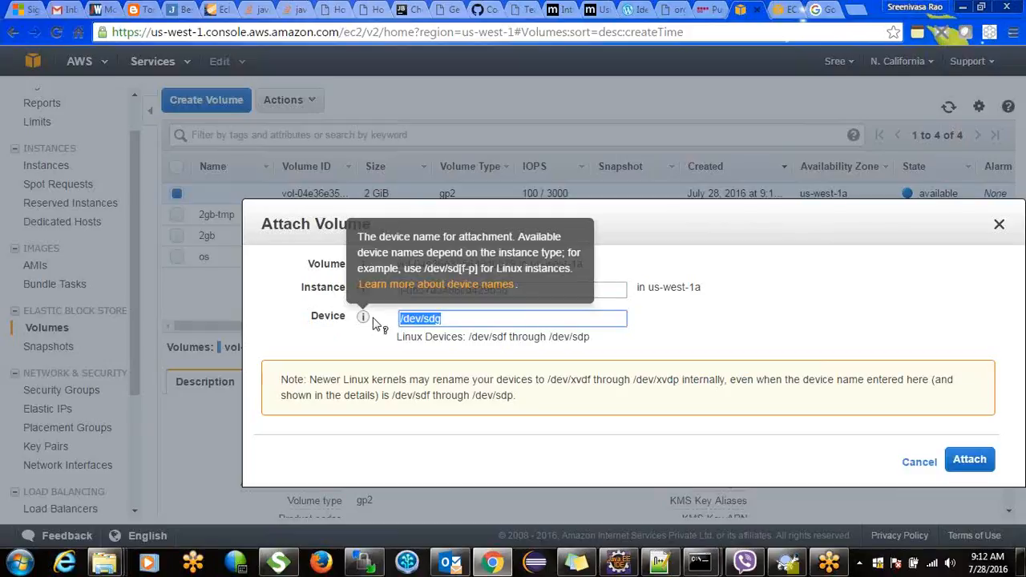
click(367, 373)
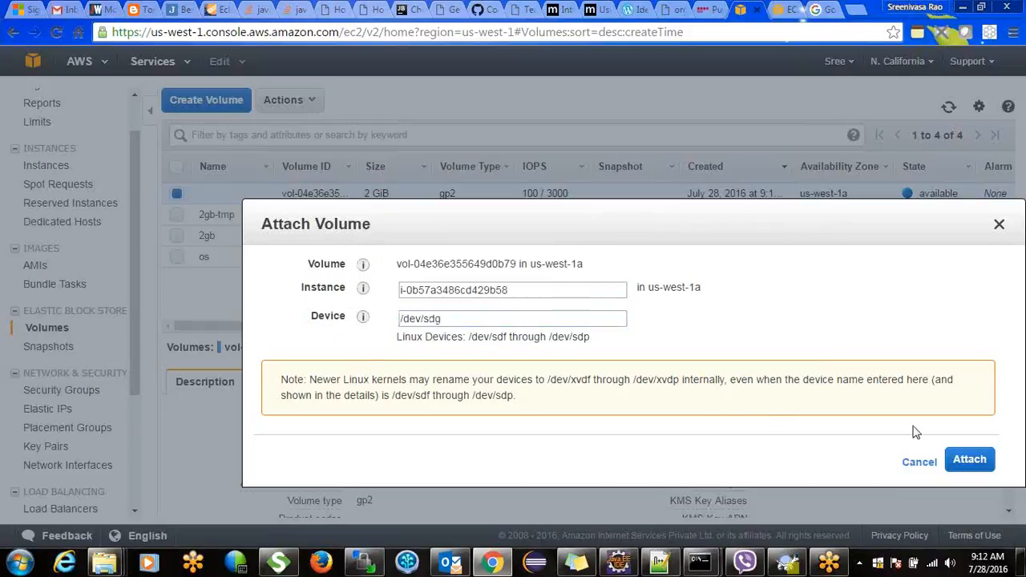
click(963, 462)
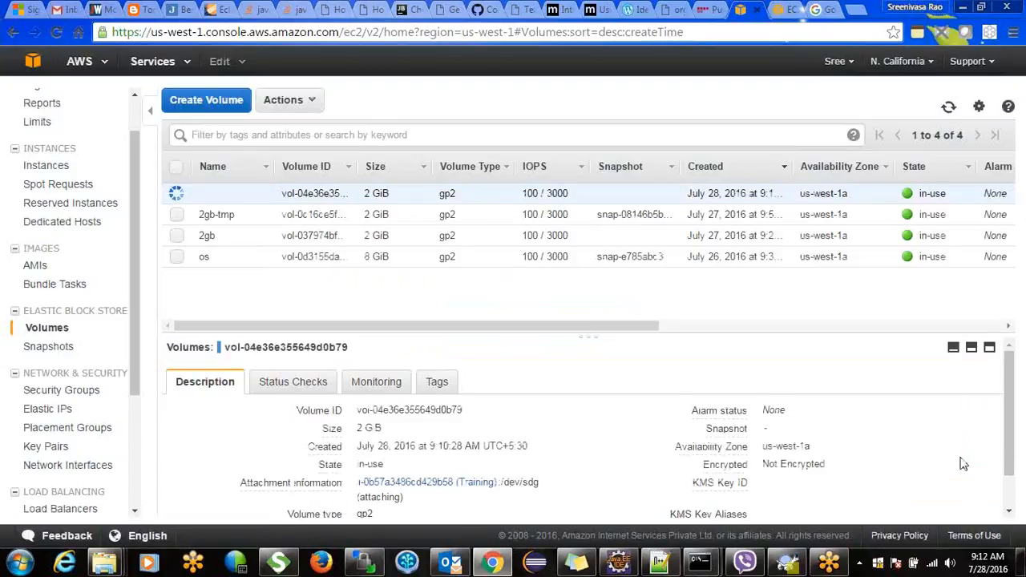
Refresh the volumes list and check the new volume's state and attachment device in its description
drag(920, 196, 957, 197)
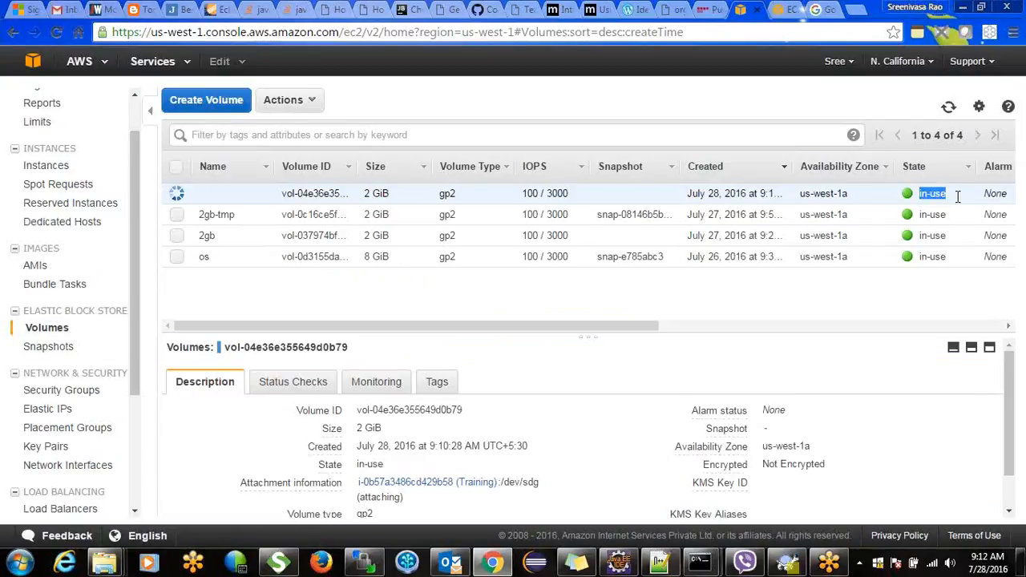
click(949, 108)
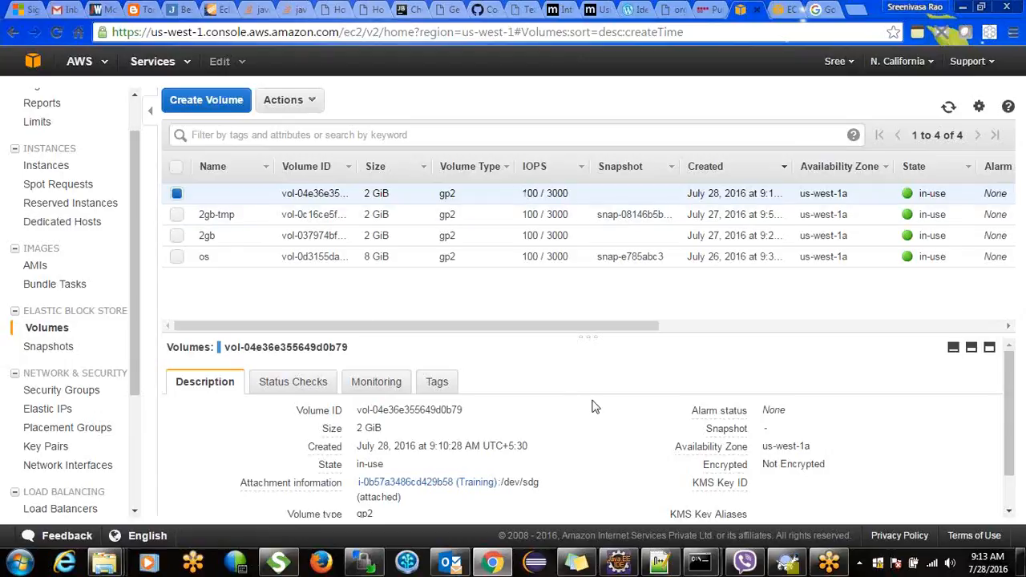
drag(1012, 401, 1014, 447)
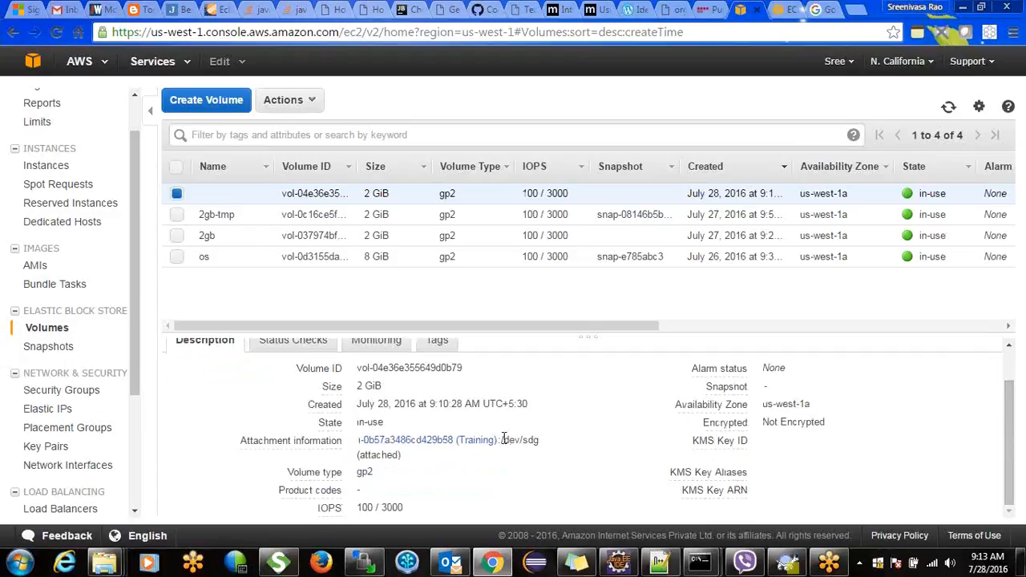
drag(502, 441, 539, 439)
click(541, 442)
drag(503, 440, 564, 445)
click(561, 441)
Detach the new unnamed 2 GiB volume from the Training instance and confirm the detachment
mouse_move(227, 202)
click(313, 102)
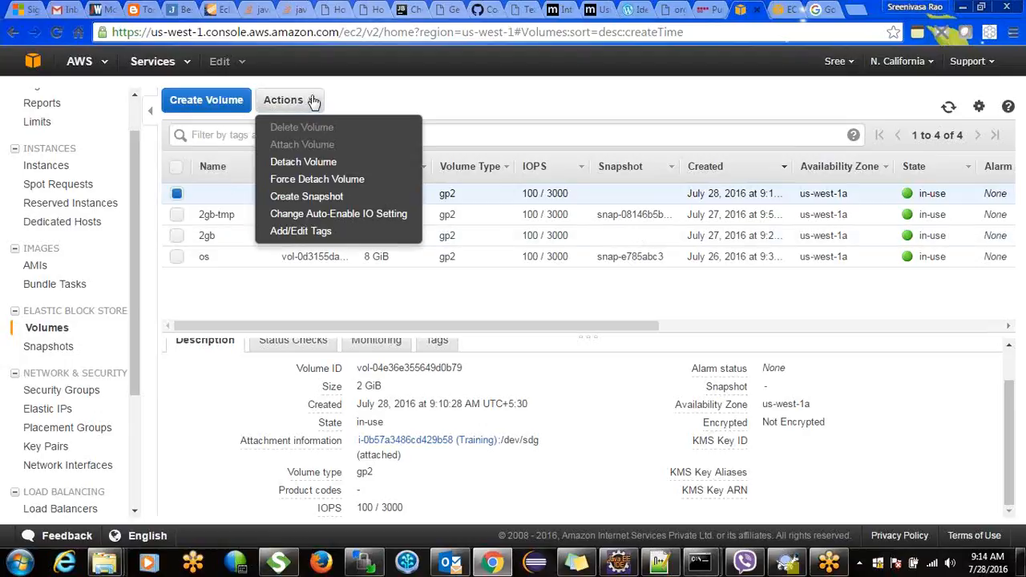
click(295, 163)
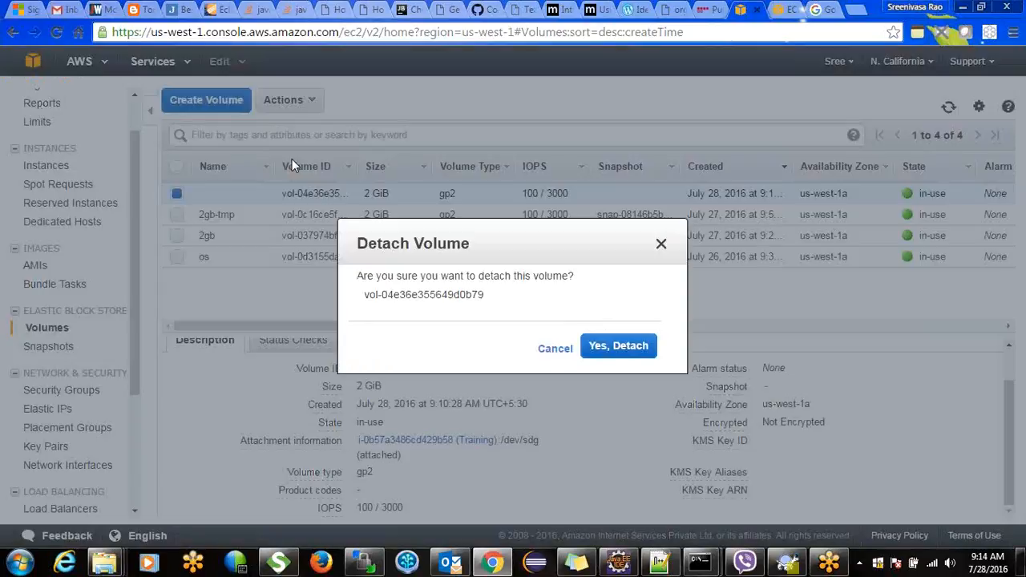
click(633, 353)
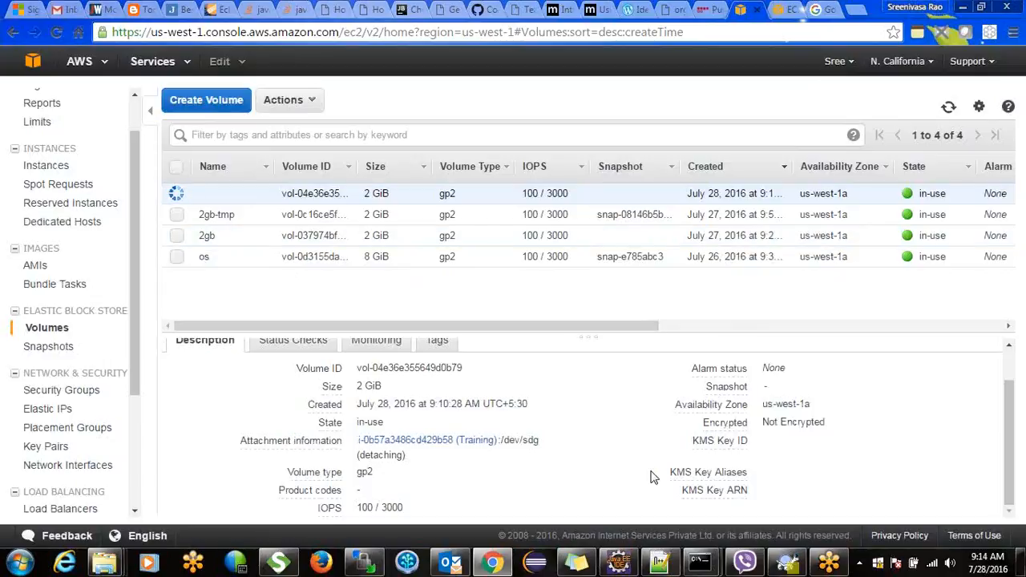
Start a new site in WinSCP, and copy the Training instance's public DNS from the EC2 console in Chrome
click(371, 559)
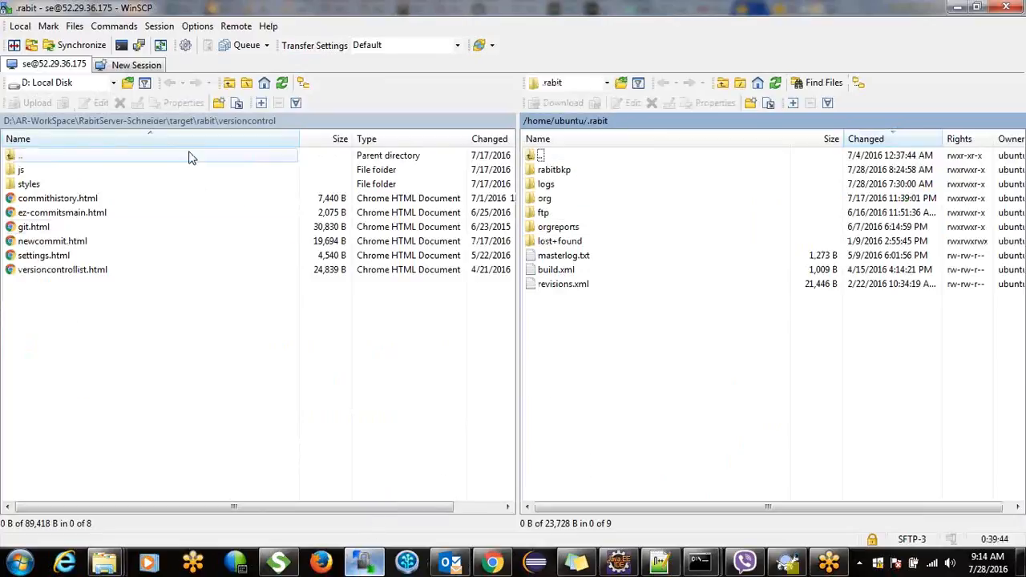
click(137, 67)
click(329, 151)
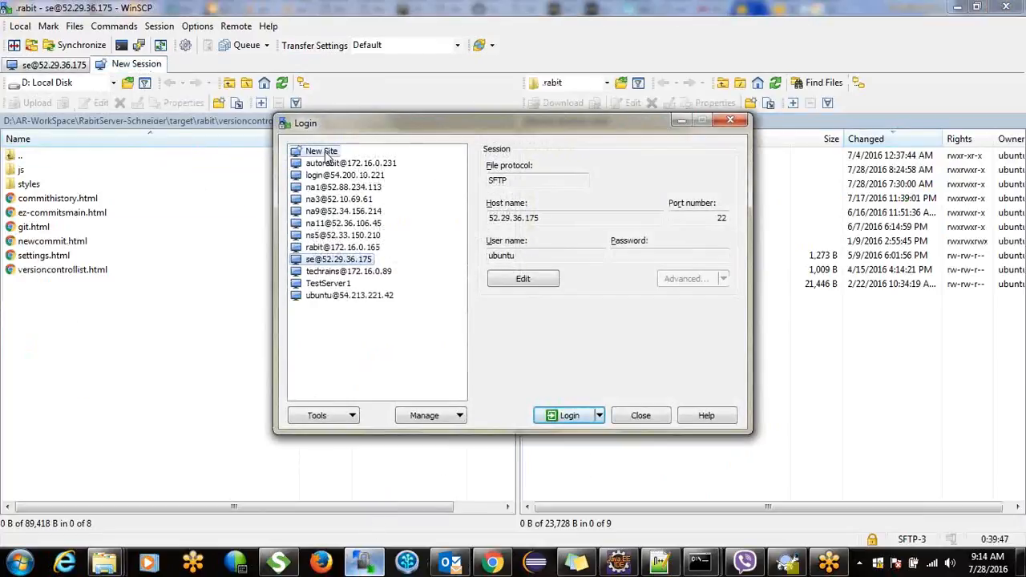
click(492, 561)
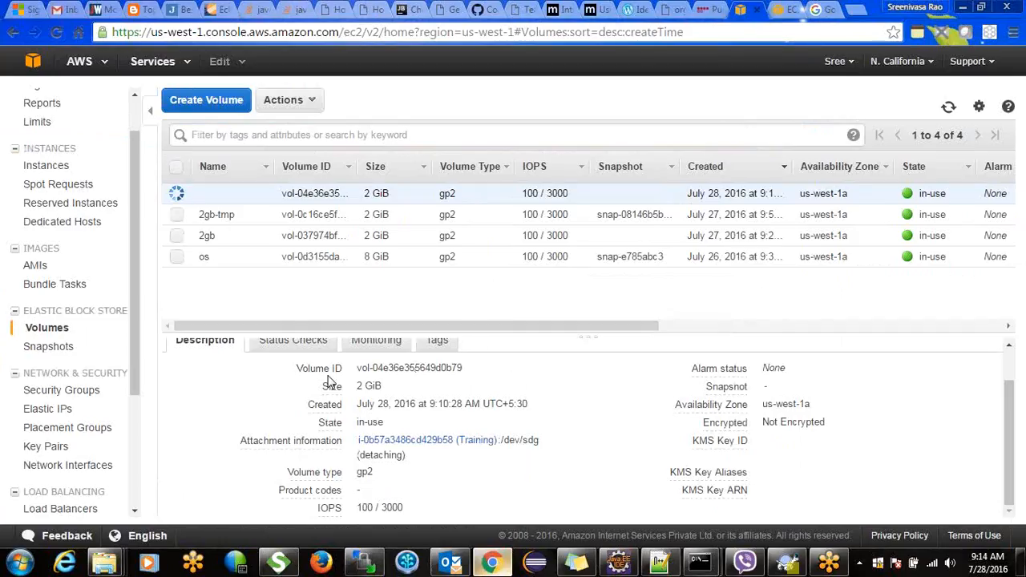
click(68, 169)
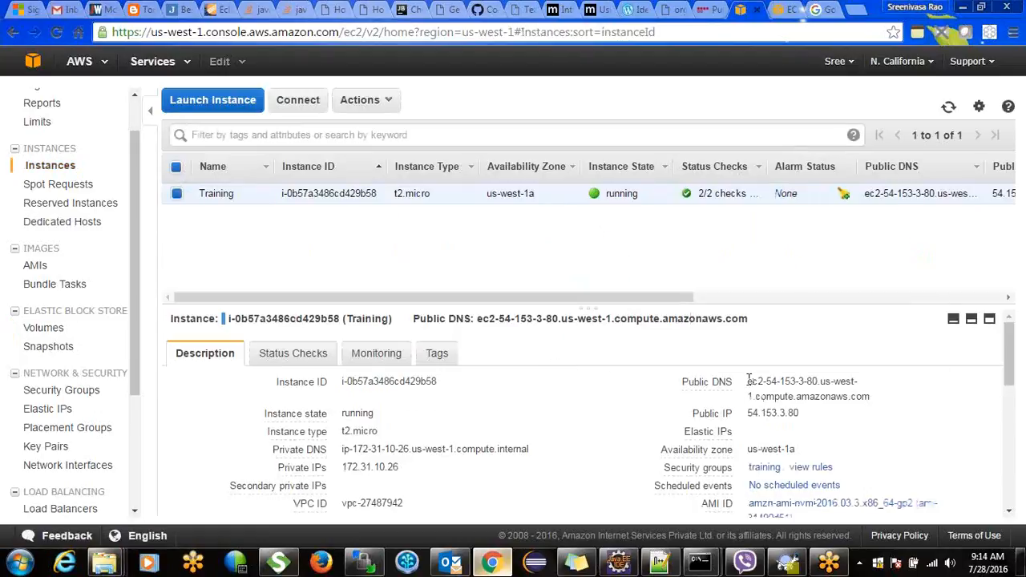
drag(752, 383, 878, 403)
key(ctrl+c)
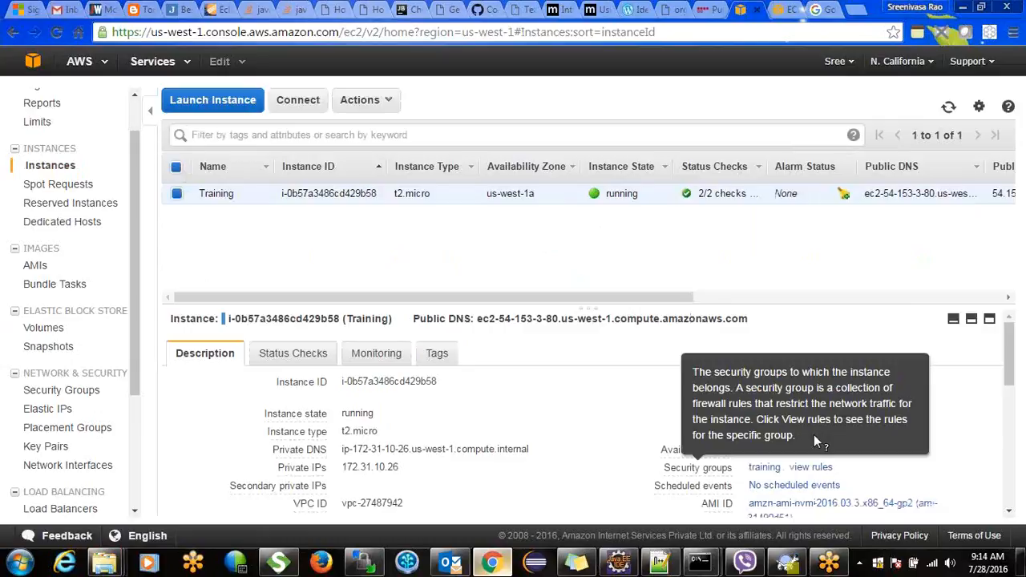
In WinSCP, fill in the new site with the copied public DNS as host name and ec2-user as user name
click(362, 561)
click(507, 218)
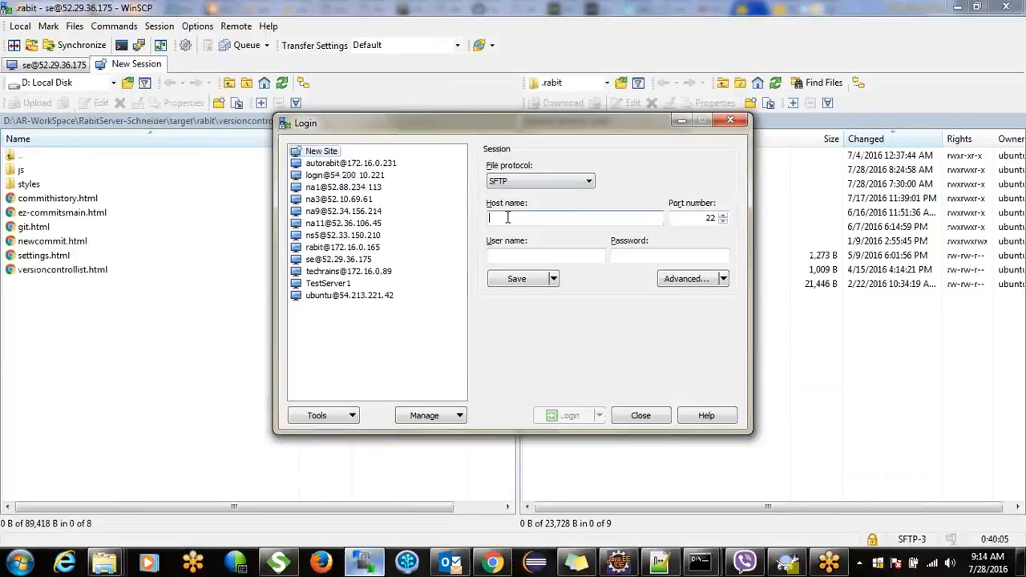
key(ctrl+v)
click(508, 254)
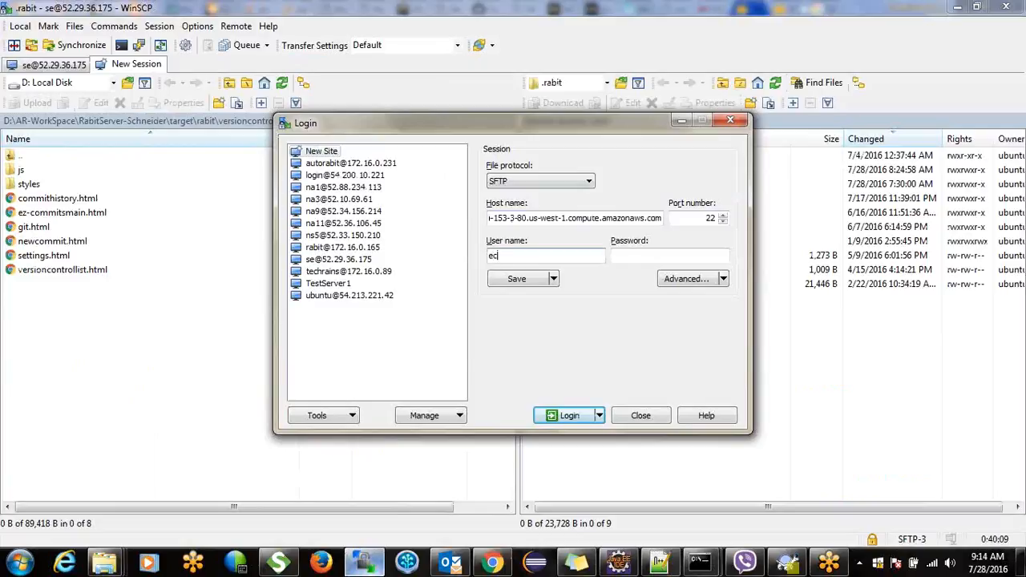
text(-user)
Set ec2training.ppk from the Desktop as the site's private key file in the advanced SSH authentication settings
click(692, 279)
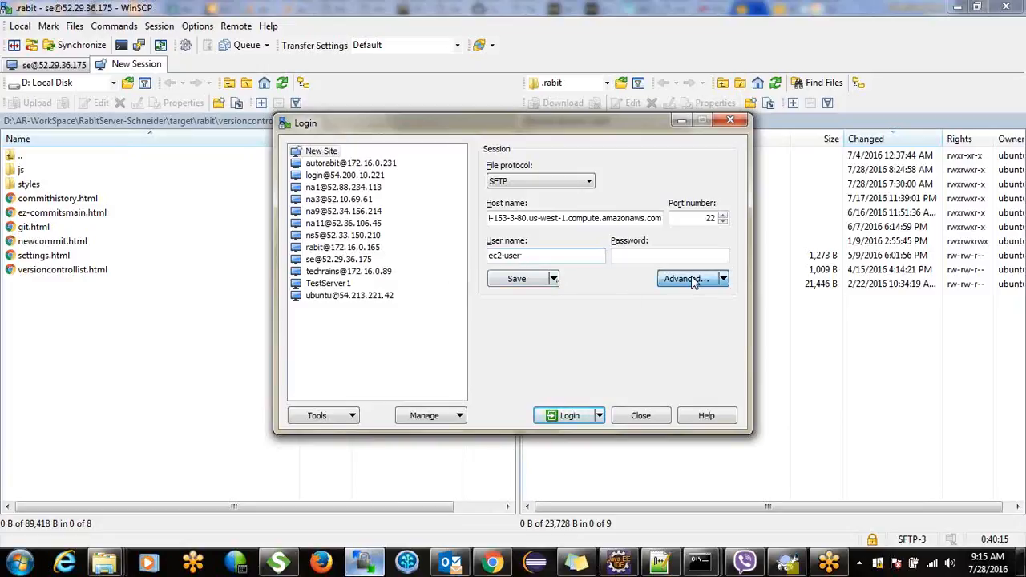
click(351, 254)
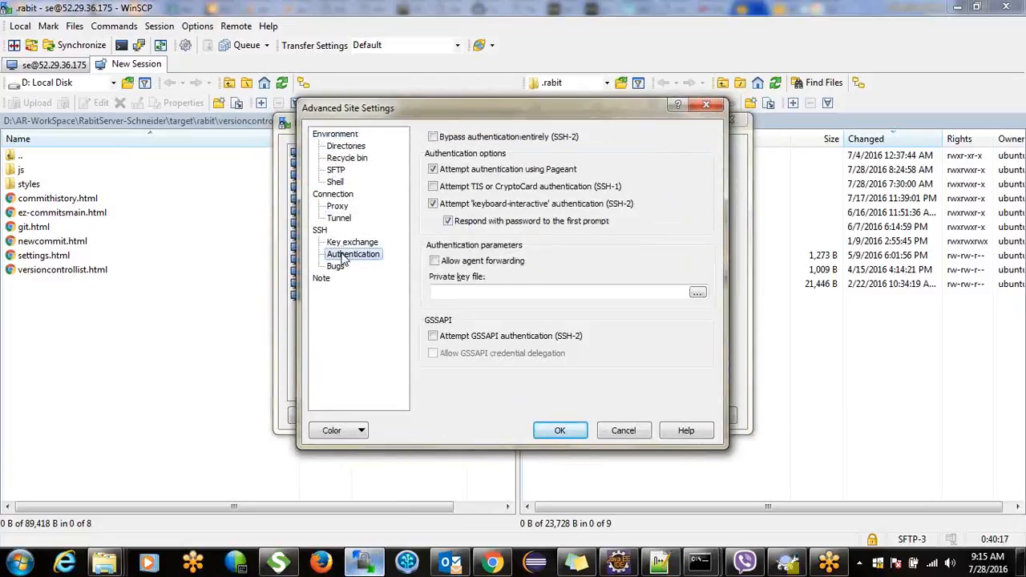
click(698, 293)
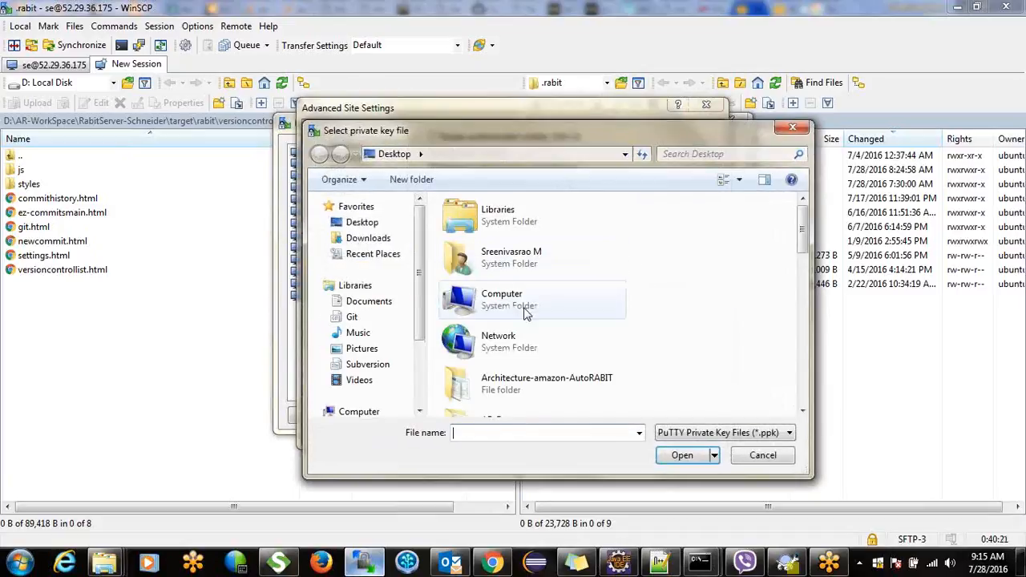
click(513, 380)
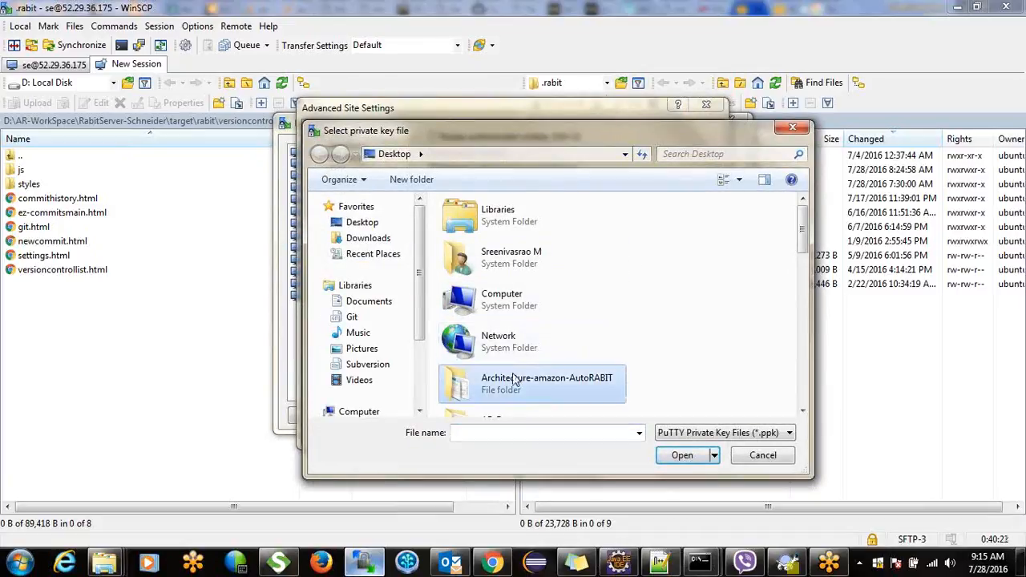
scroll(513, 378, down, 10)
click(513, 373)
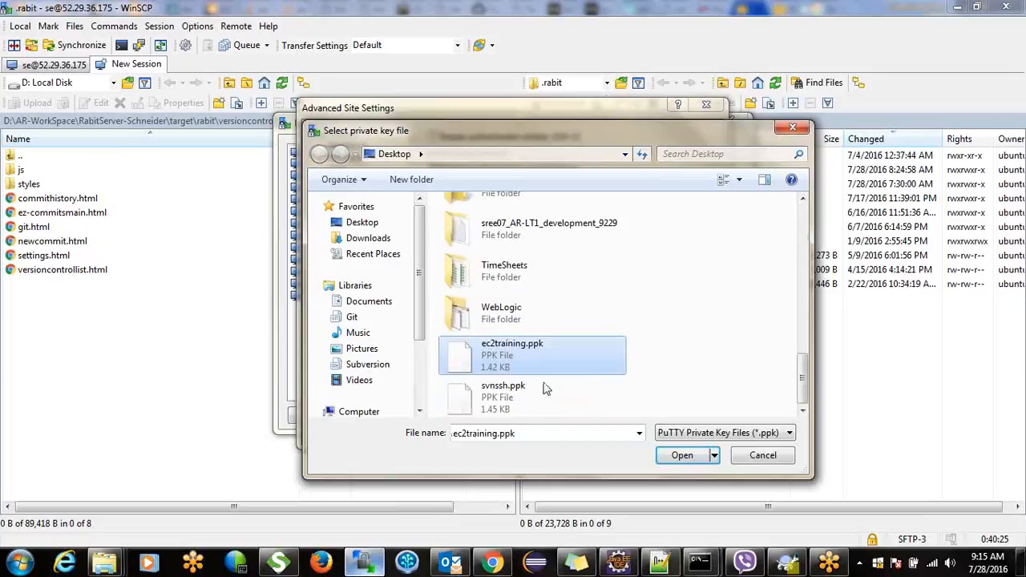
click(675, 455)
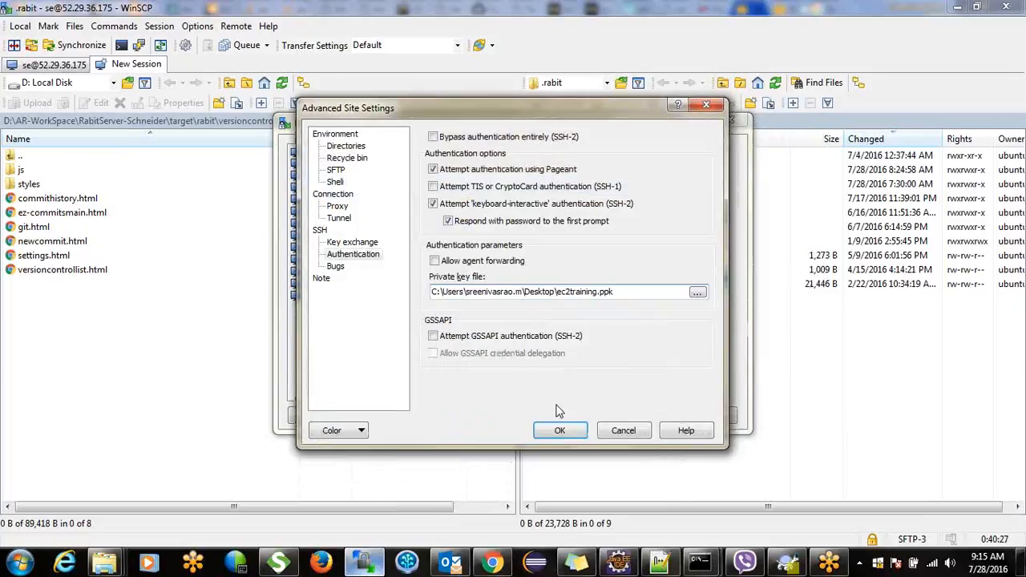
click(555, 431)
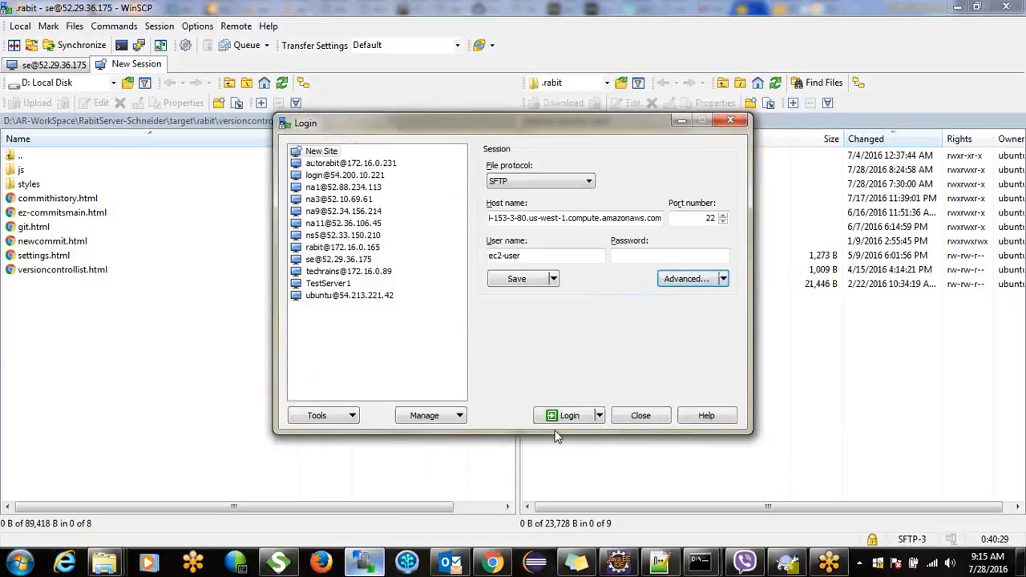
Log in to the instance, accepting its host key, and open the session in a PuTTY terminal
click(570, 416)
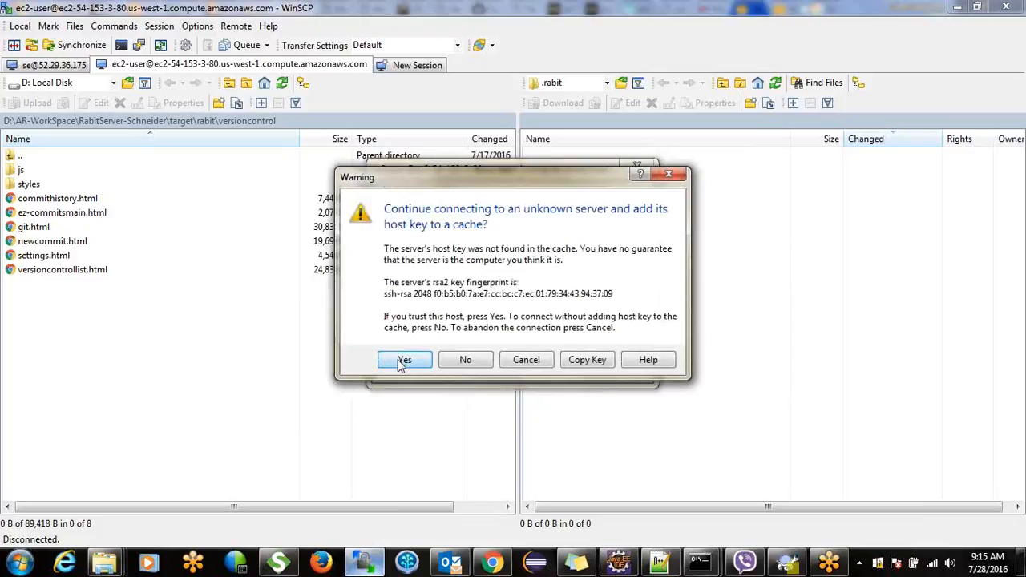
click(394, 359)
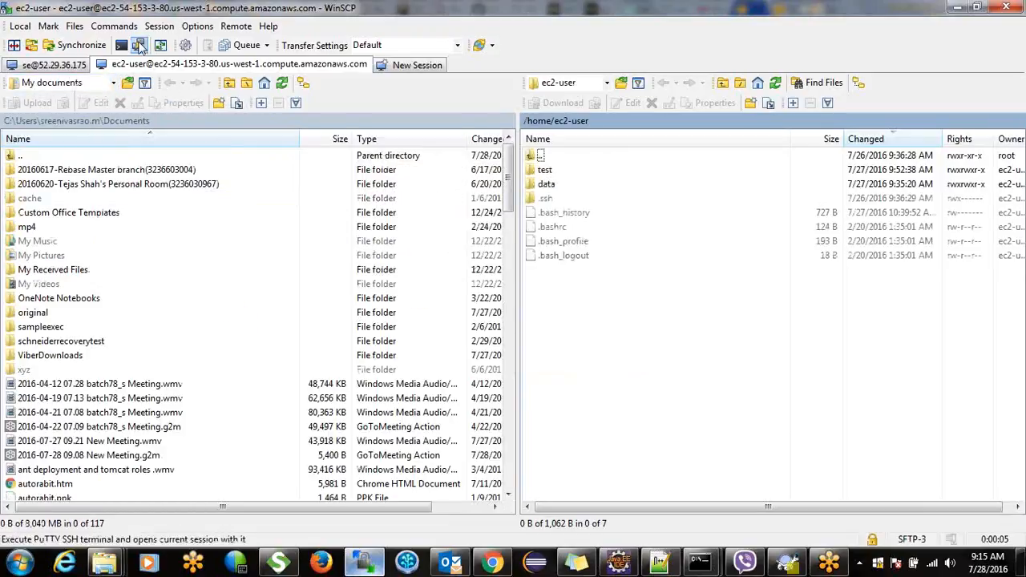
click(141, 47)
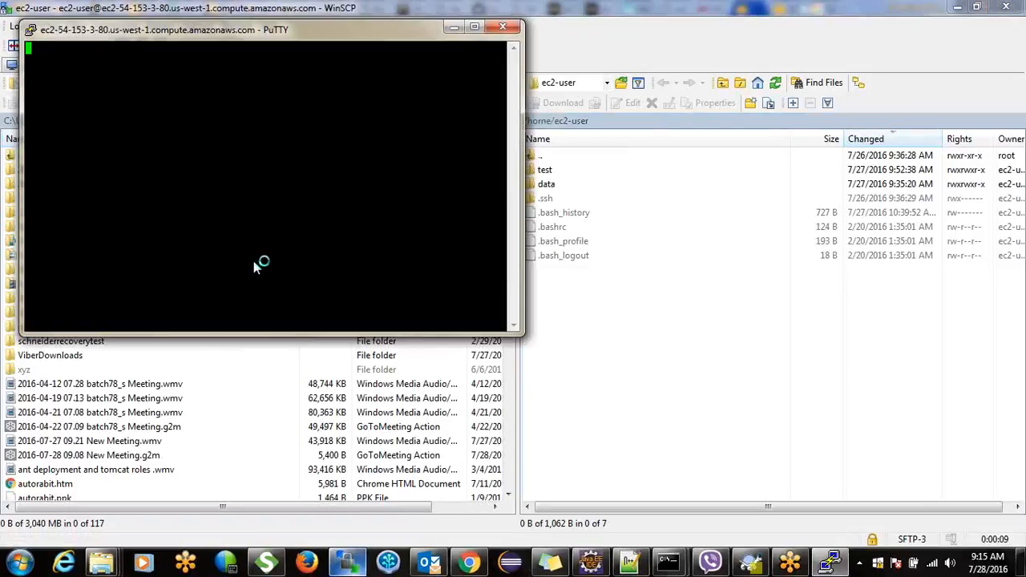
click(490, 382)
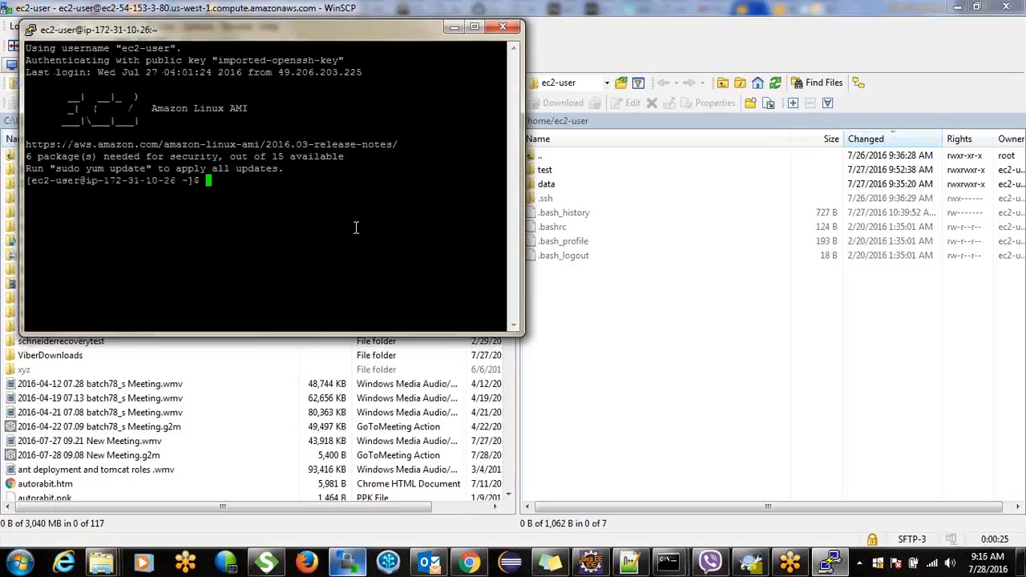
Clear the terminal and list the instance's block devices with lsblk, examining the device names
text(clear)
key(Return)
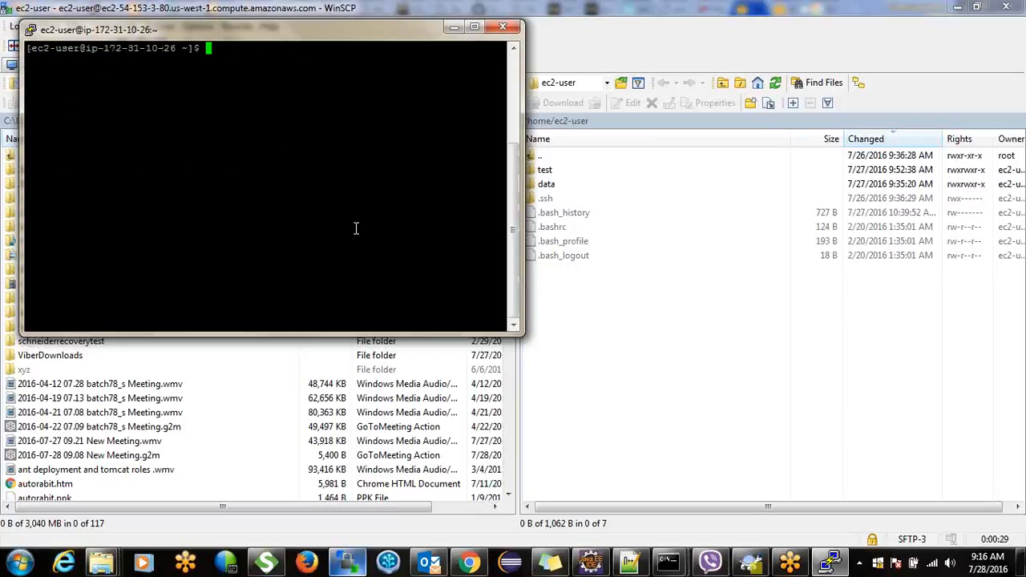
text(lsblk)
key(Return)
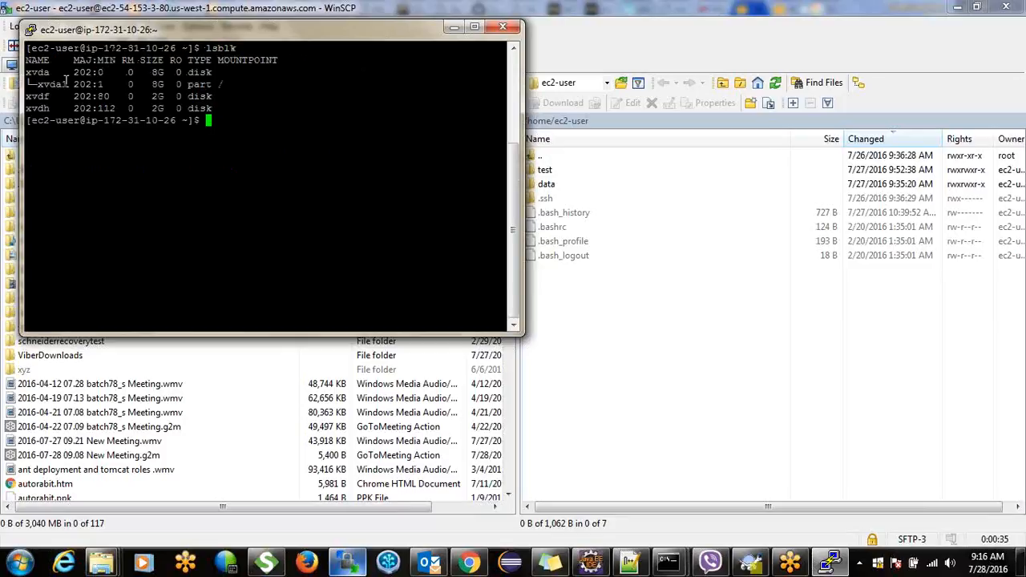
drag(27, 73, 50, 109)
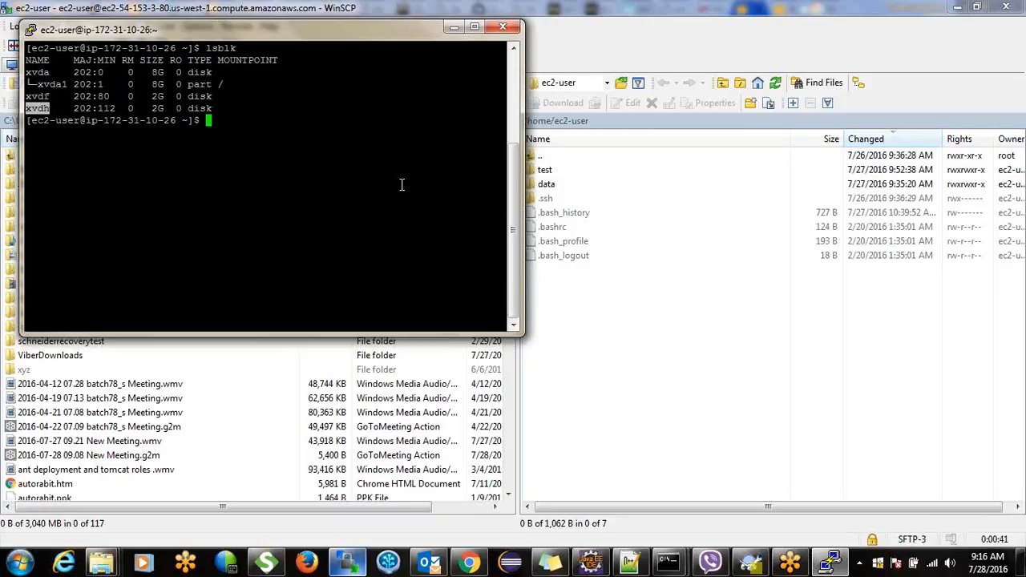
In the EC2 console, attach the unnamed 2 GiB volume to the Training instance as /dev/sdg and refresh the volumes list
click(473, 560)
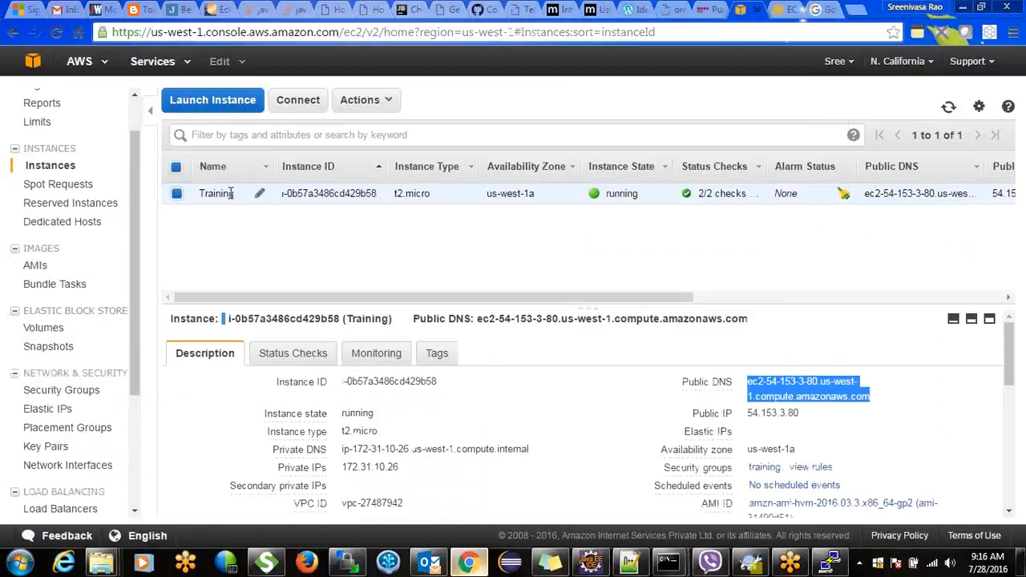
click(45, 328)
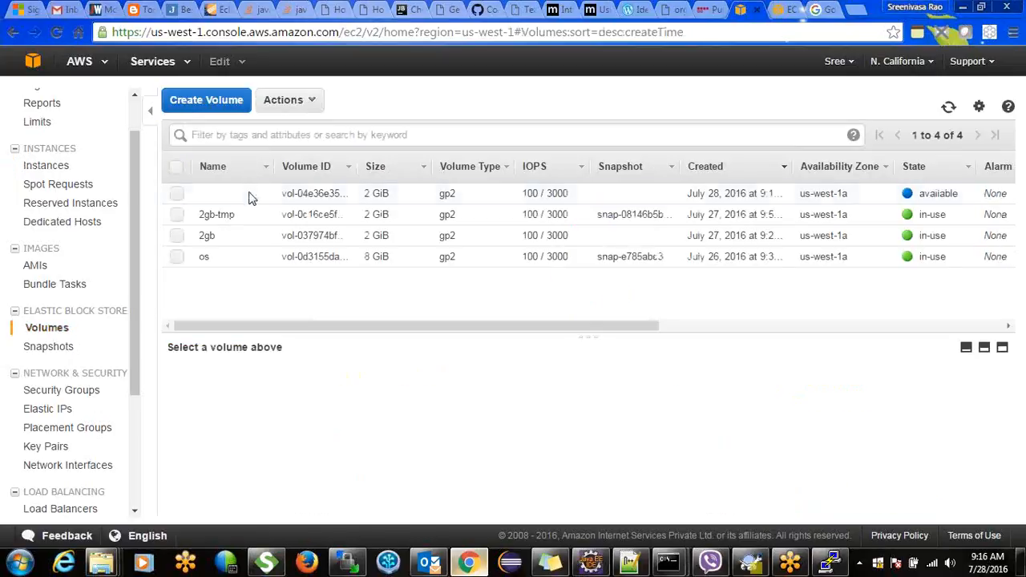
click(293, 193)
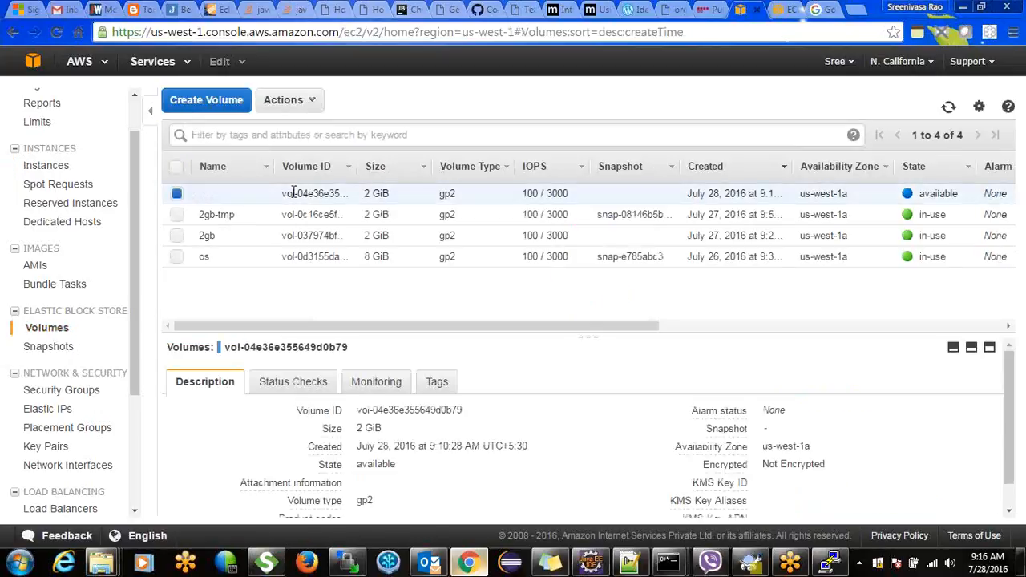
right_click(294, 193)
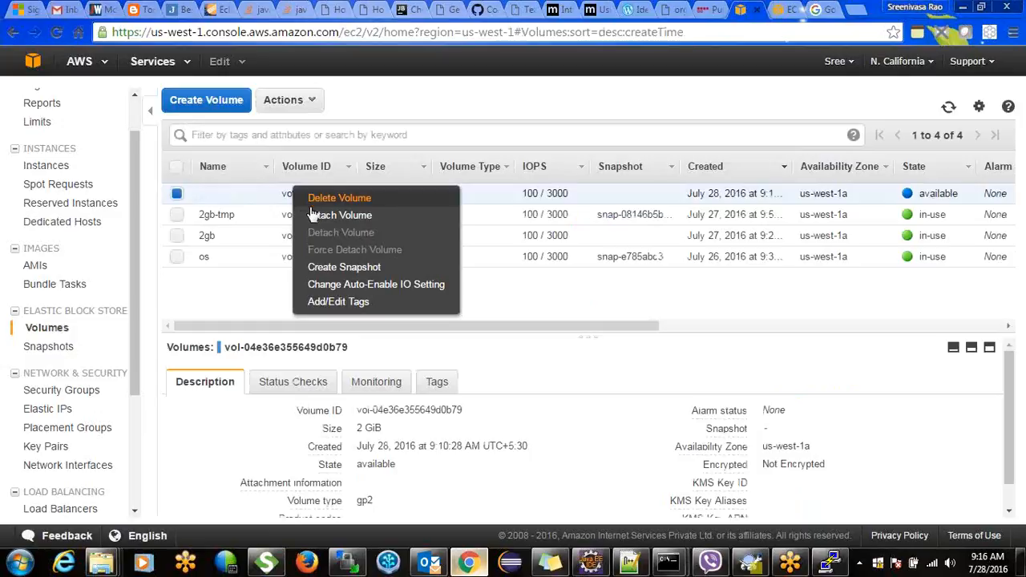
click(321, 216)
click(545, 291)
click(521, 318)
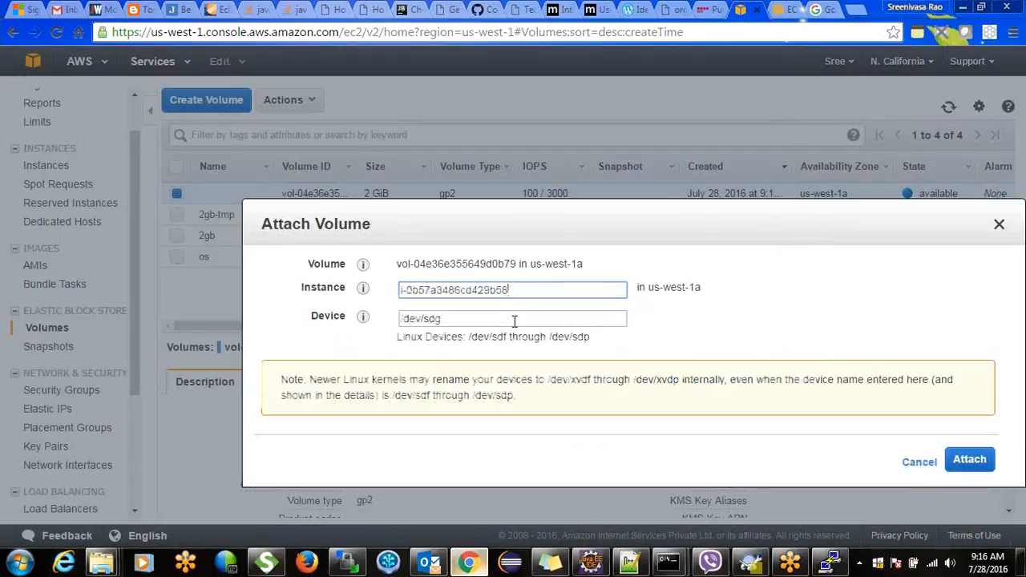
click(972, 462)
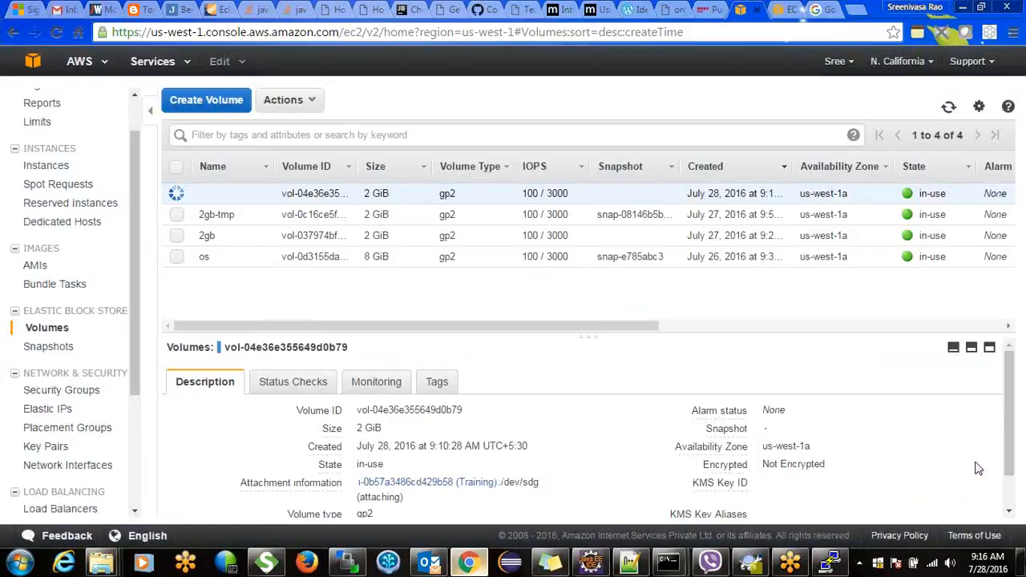
click(949, 109)
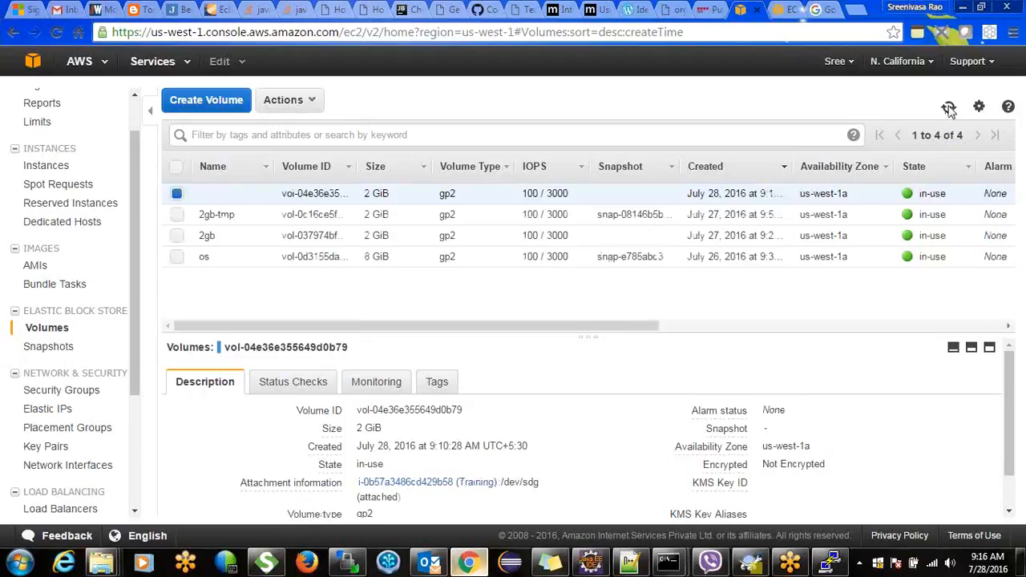
Switch to the PuTTY terminal and rerun lsblk to check the attached block devices
click(832, 562)
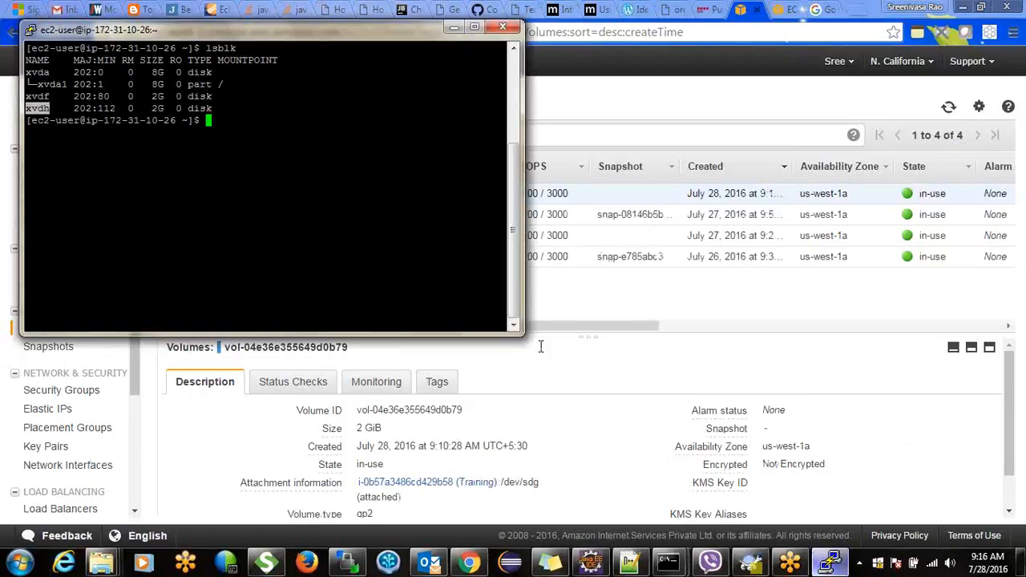
key(Up)
key(Return)
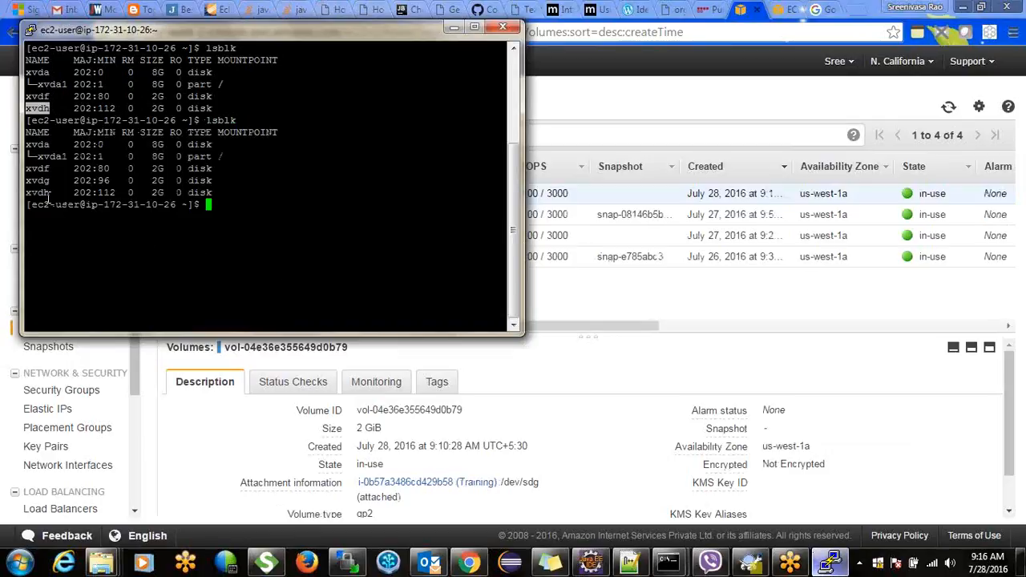
drag(51, 193, 25, 193)
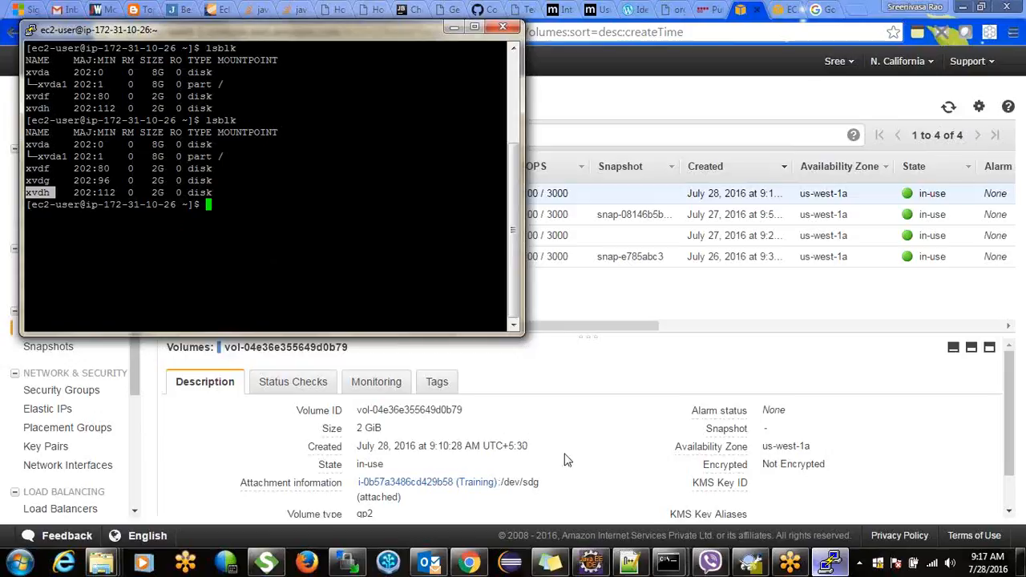
In the EC2 console, detach the unnamed 2 GiB volume from the Training instance and refresh the volumes list
click(632, 382)
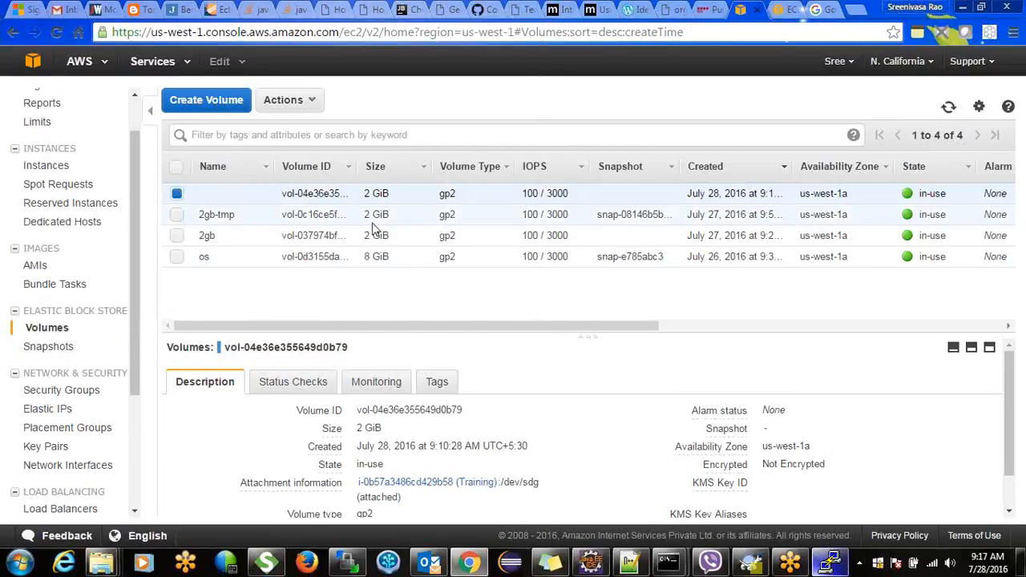
right_click(226, 194)
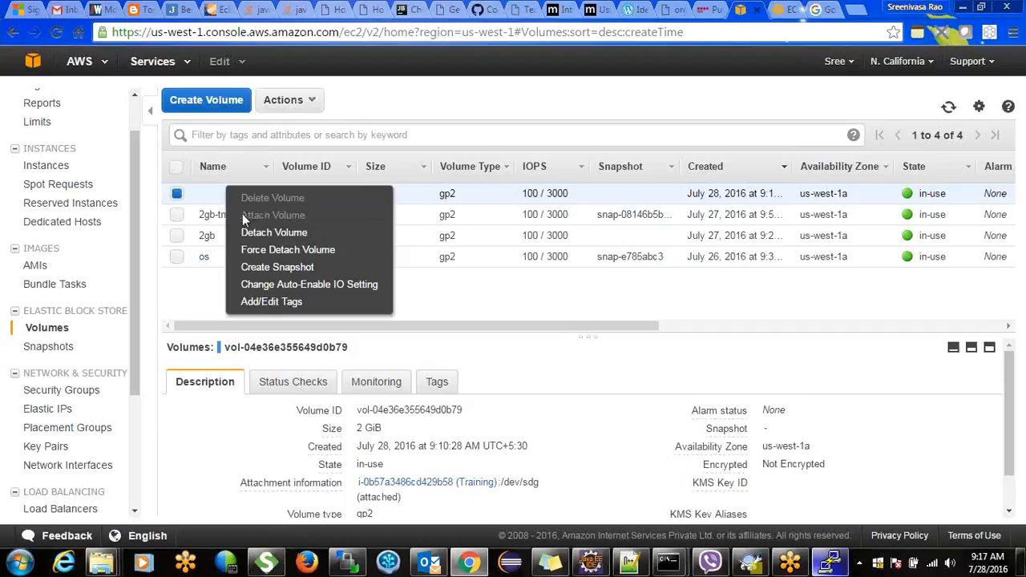
click(447, 286)
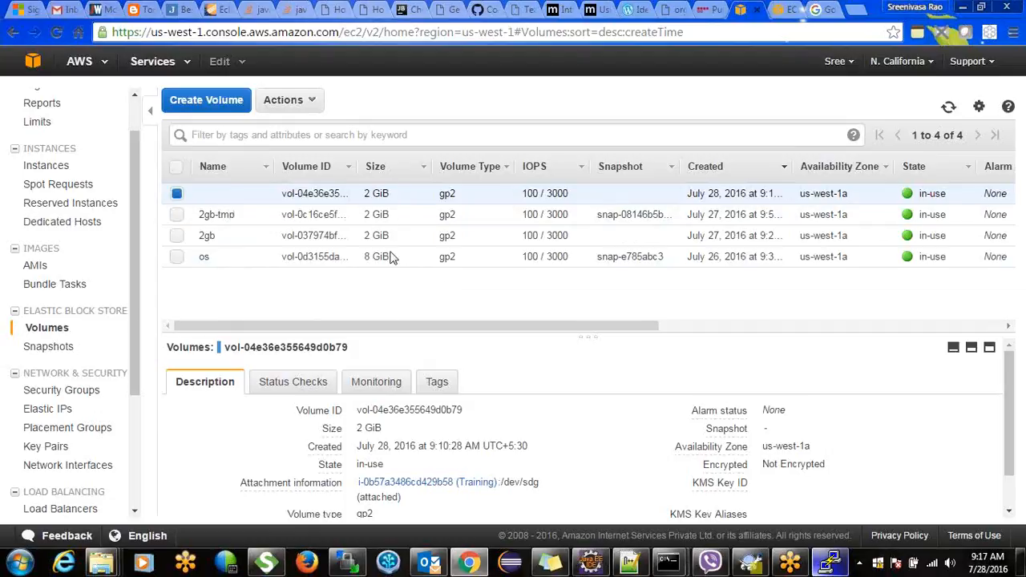
right_click(230, 201)
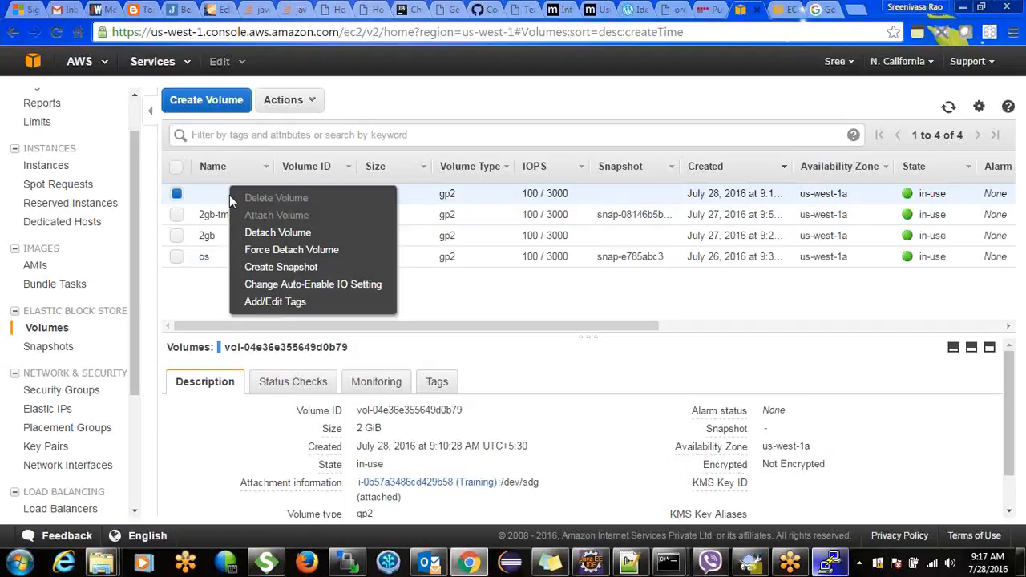
click(255, 233)
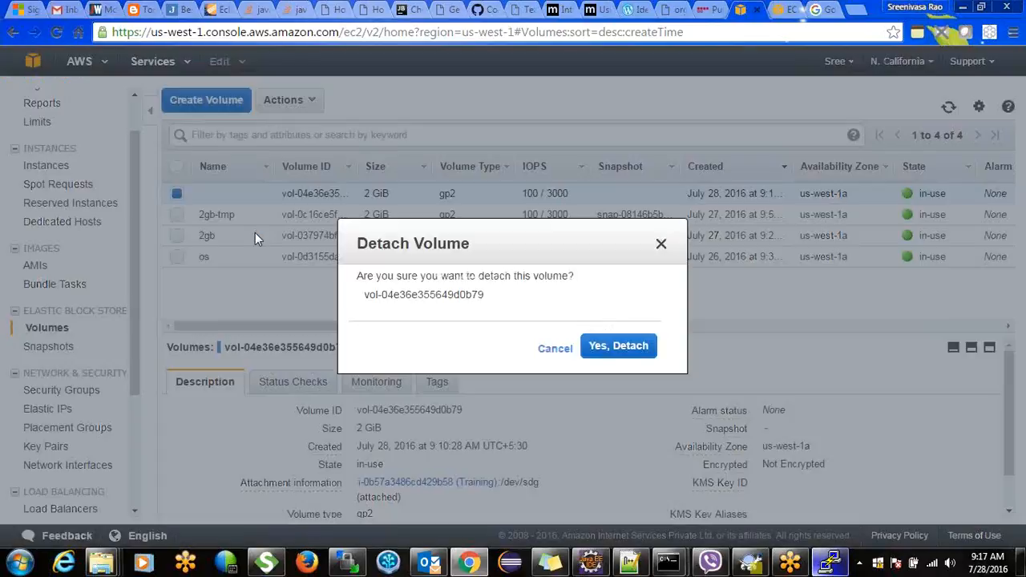
click(615, 347)
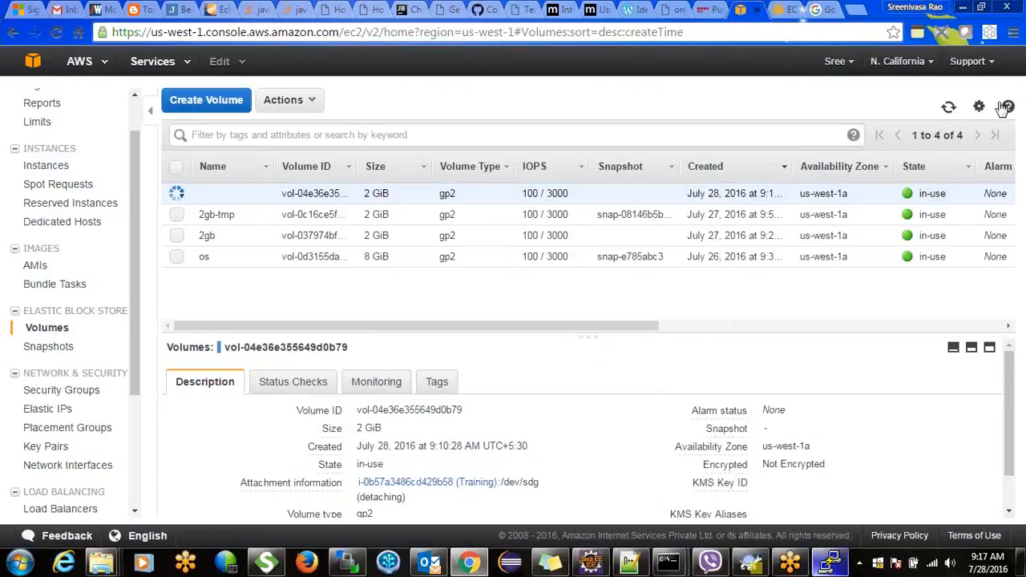
click(950, 111)
click(949, 111)
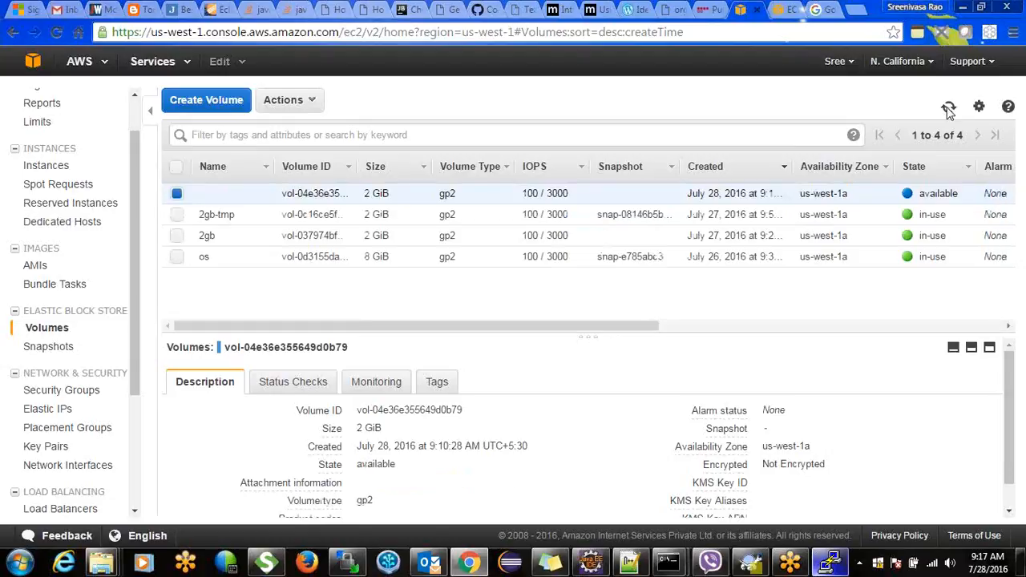
Switch to the PuTTY terminal, rerun lsblk and compare the device names with the previous listing
click(831, 561)
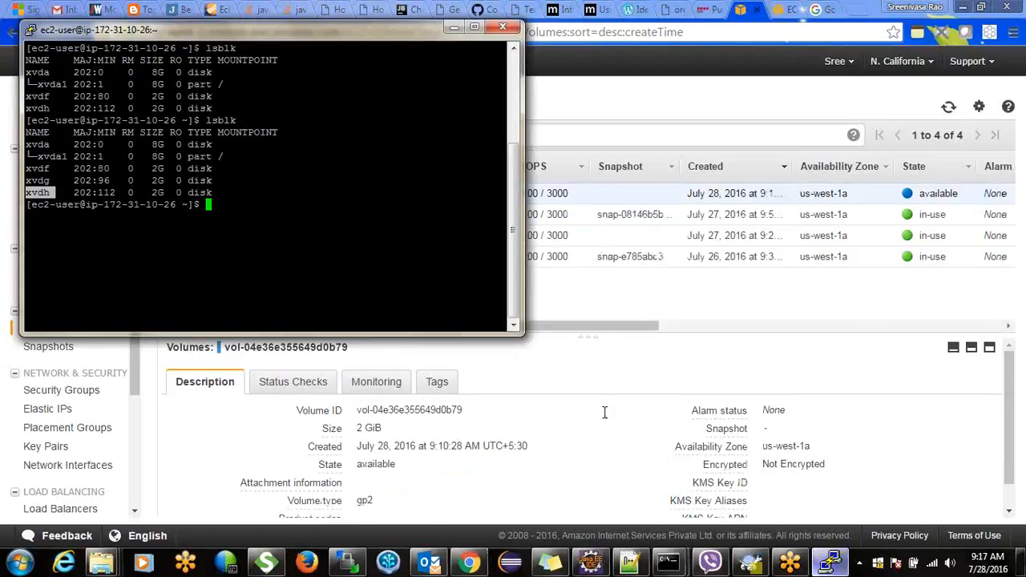
key(Up)
key(Return)
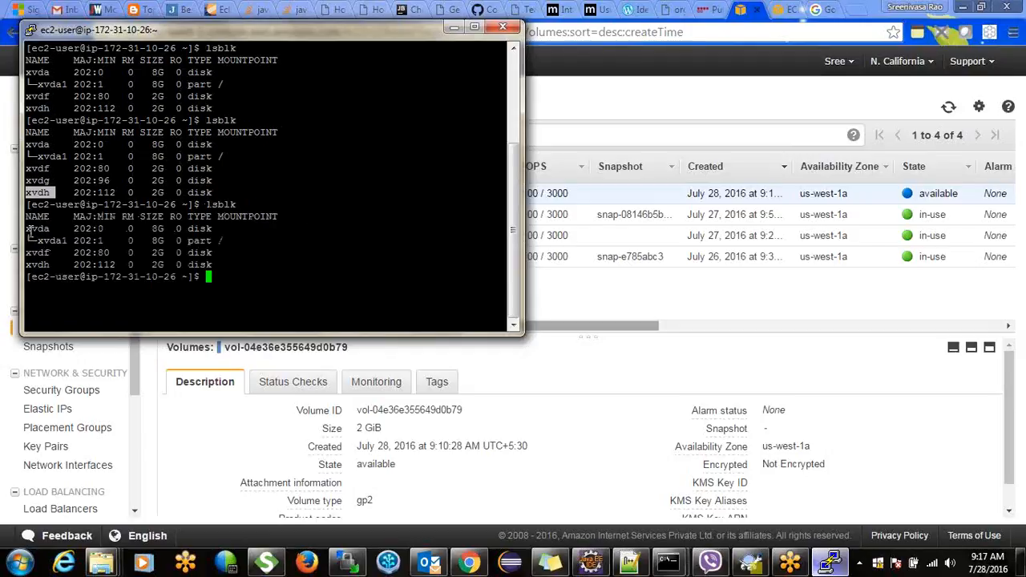
drag(26, 229, 27, 250)
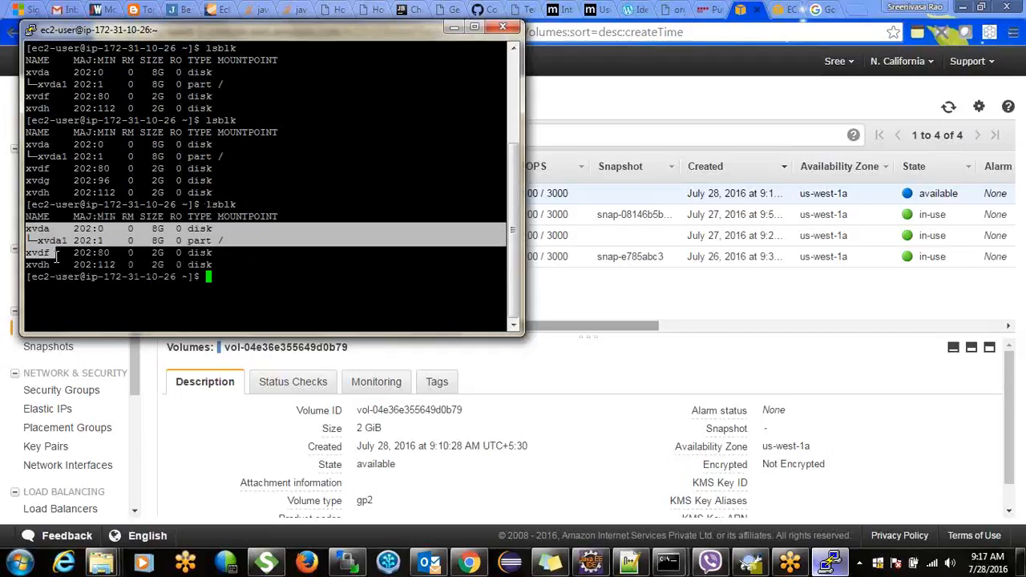
double_click(38, 192)
double_click(38, 181)
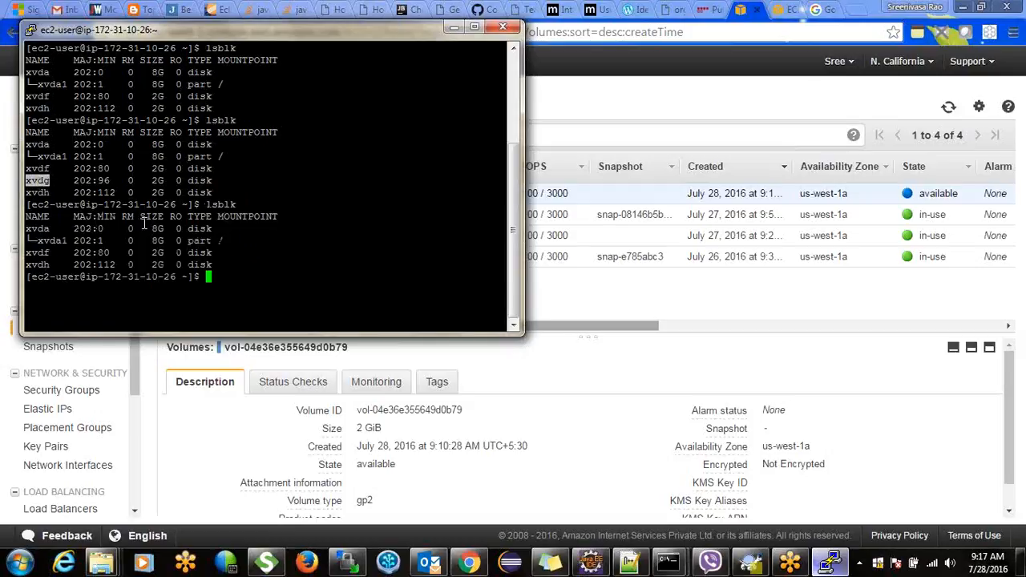
Back in the EC2 console, delete the unnamed 2 GiB volume and refresh the volumes list
click(634, 359)
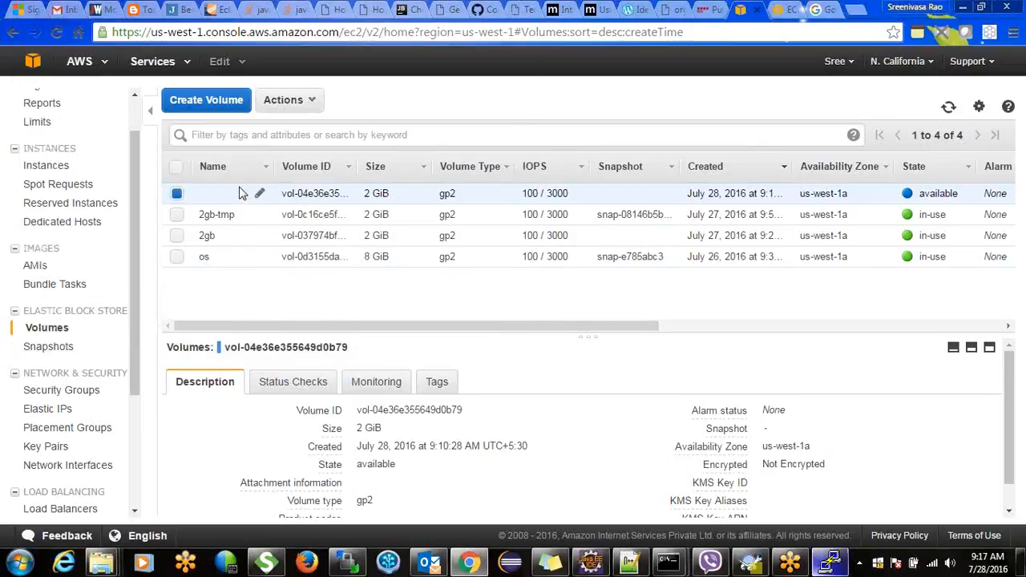
click(314, 101)
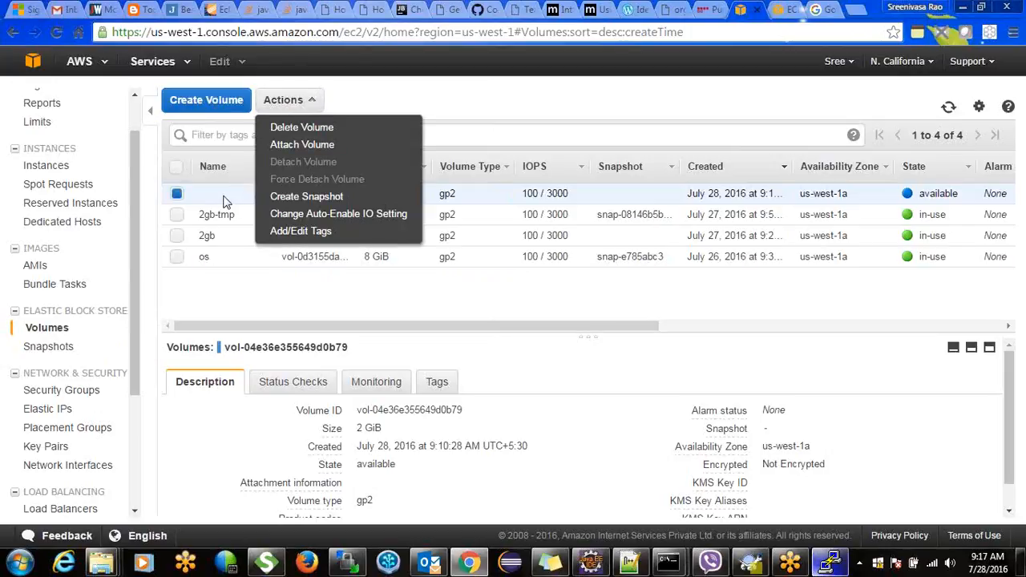
click(286, 128)
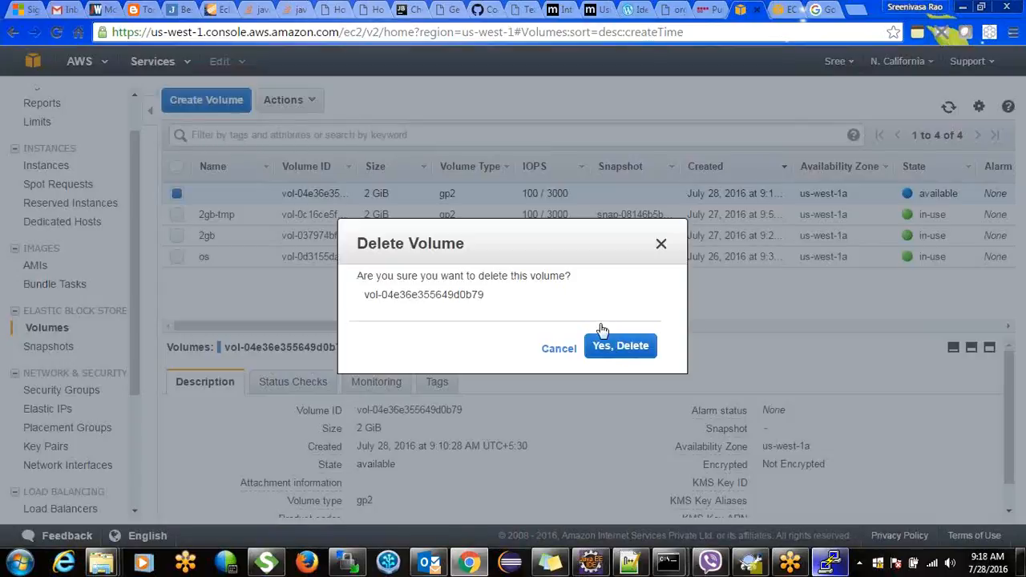
click(609, 348)
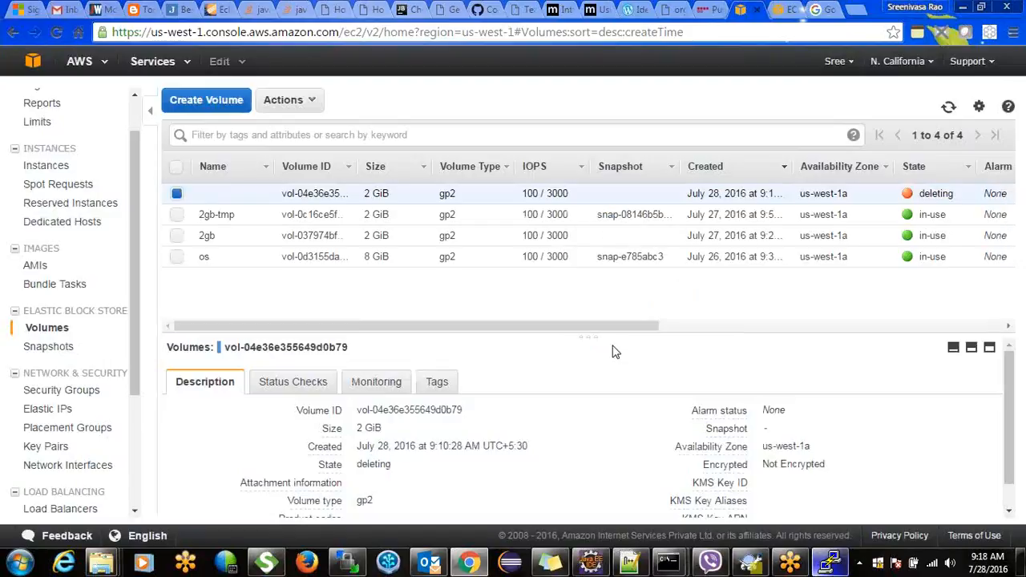
click(949, 107)
click(950, 108)
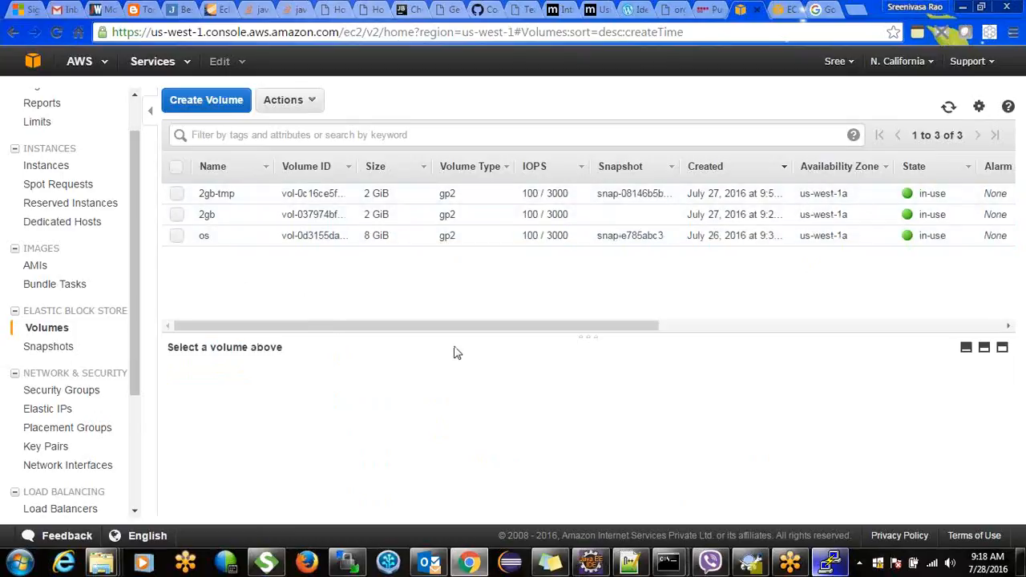
Examine the attachment details of the 2gb and 2gb-tmp volumes
click(207, 216)
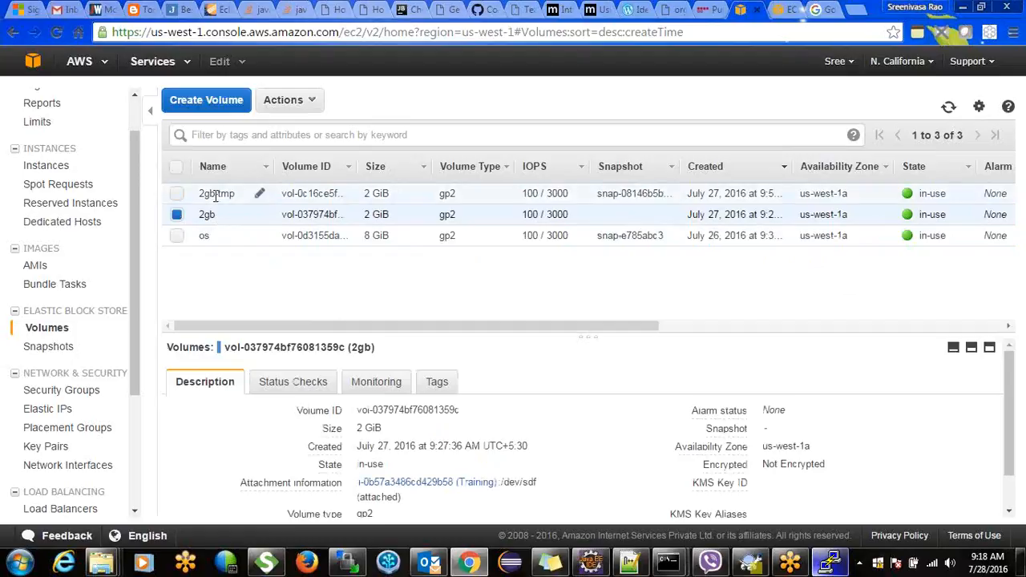
click(215, 196)
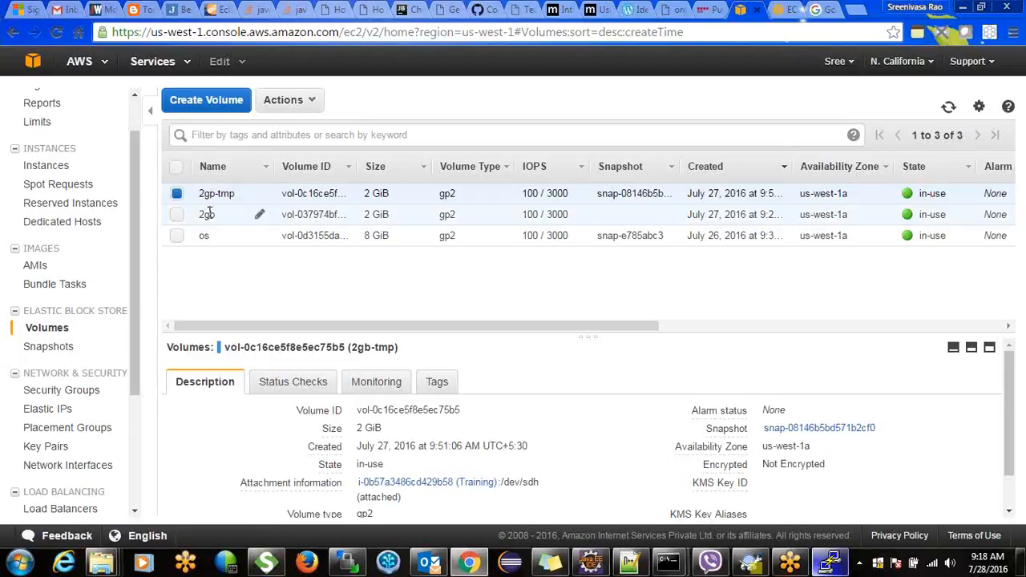
click(208, 214)
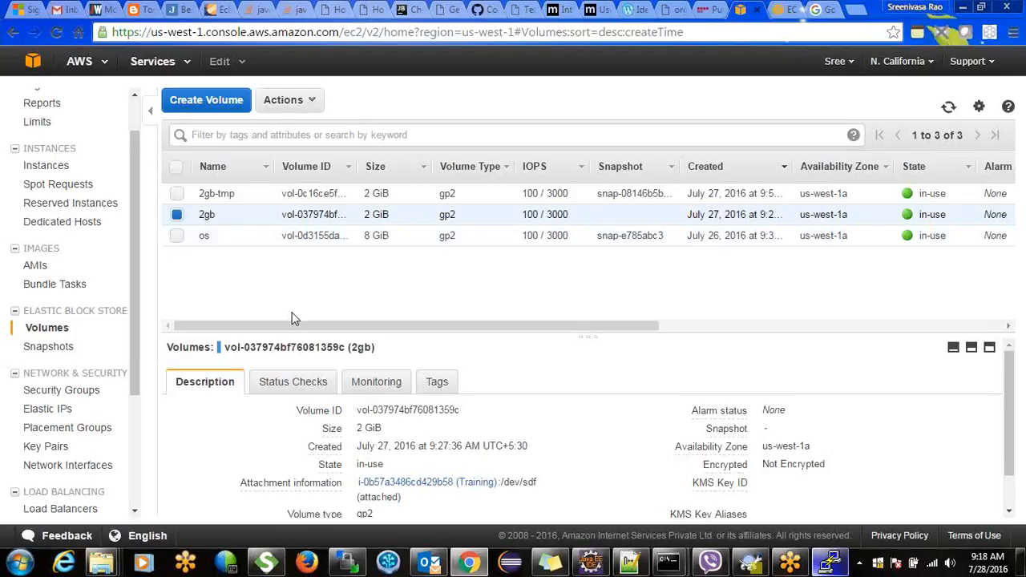
Switch to the PuTTY terminal, clear it and list the home directory with ll, examining the data and test folders
click(831, 561)
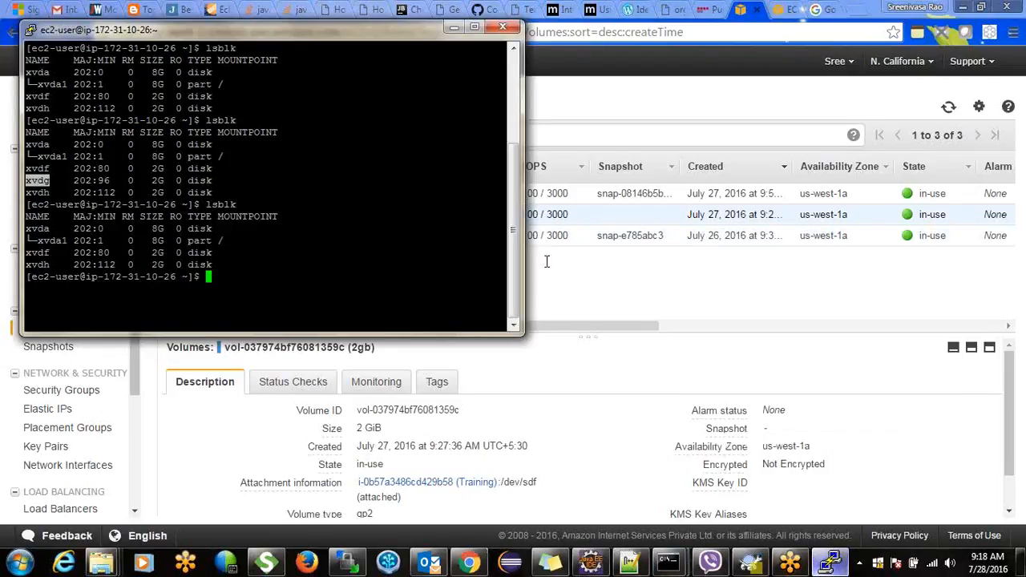
click(449, 279)
text(clear)
key(Return)
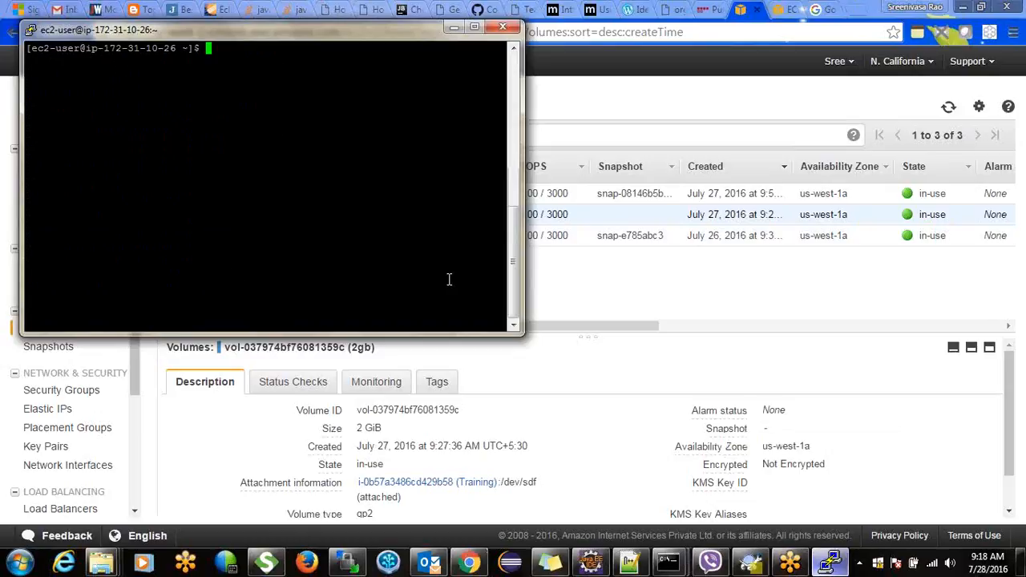
text(ll)
key(Return)
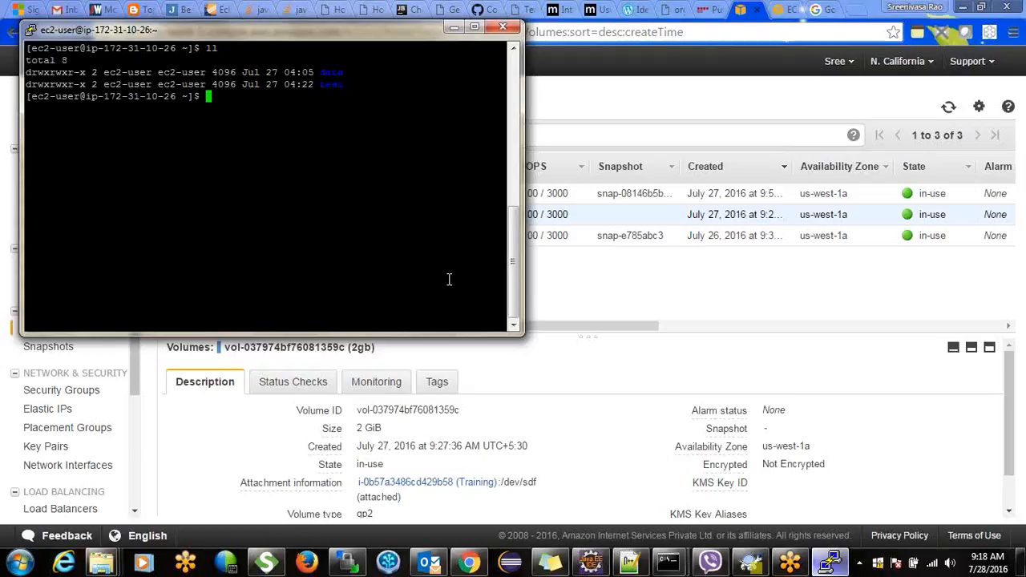
drag(323, 73, 346, 73)
triple_click(329, 83)
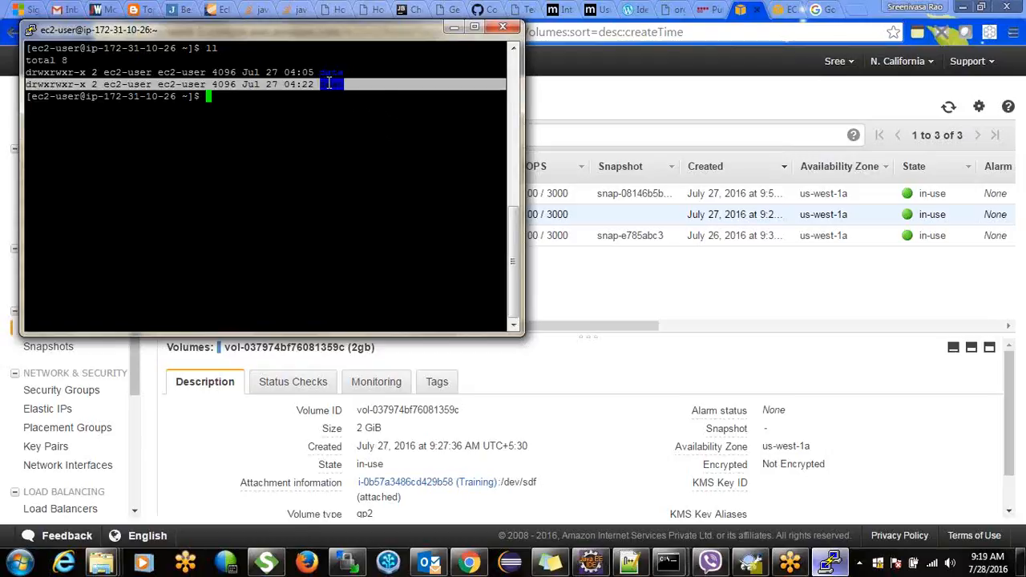
click(330, 94)
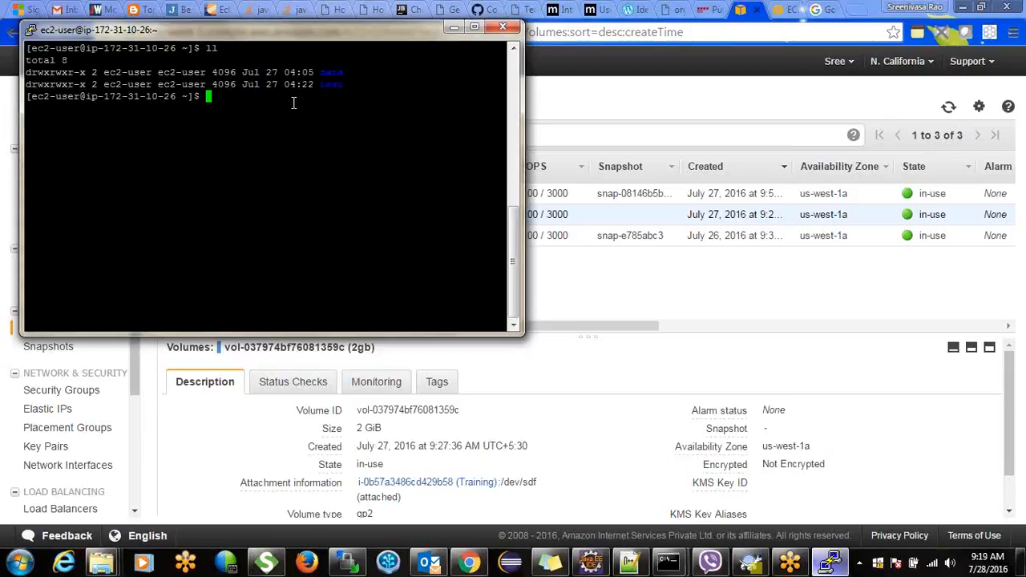
Enter the data directory, list its contents with ll and return to the home directory
text(cd da)
key(Tab)
key(Return)
text(ll)
key(Return)
text(cd )
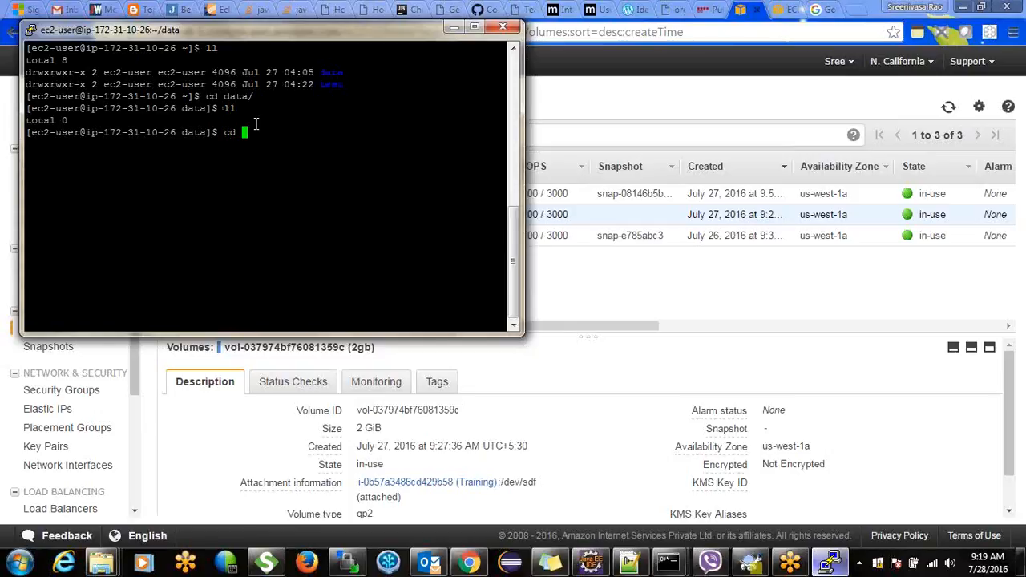
text(..)
key(Return)
List the contents of the test directory with ll, clear the terminal and return to the home directory
text(c)
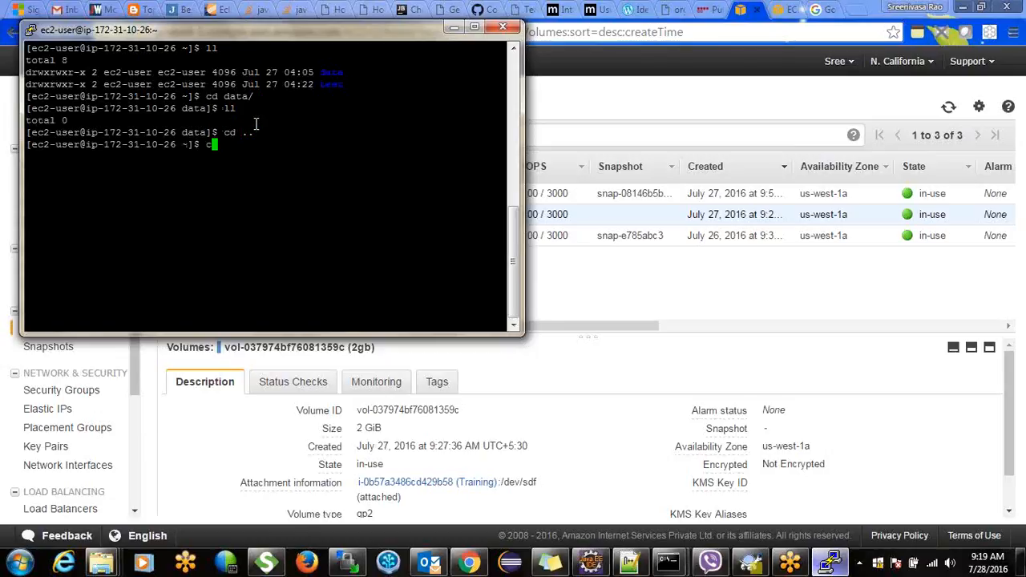
text(d test/)
key(Return)
text(ll)
key(Return)
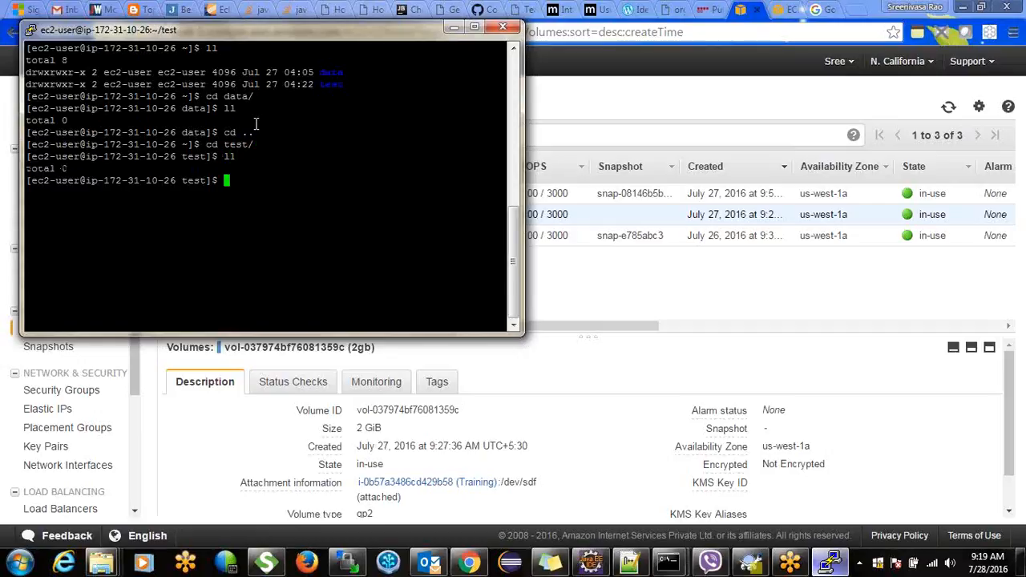
text(clear)
key(Return)
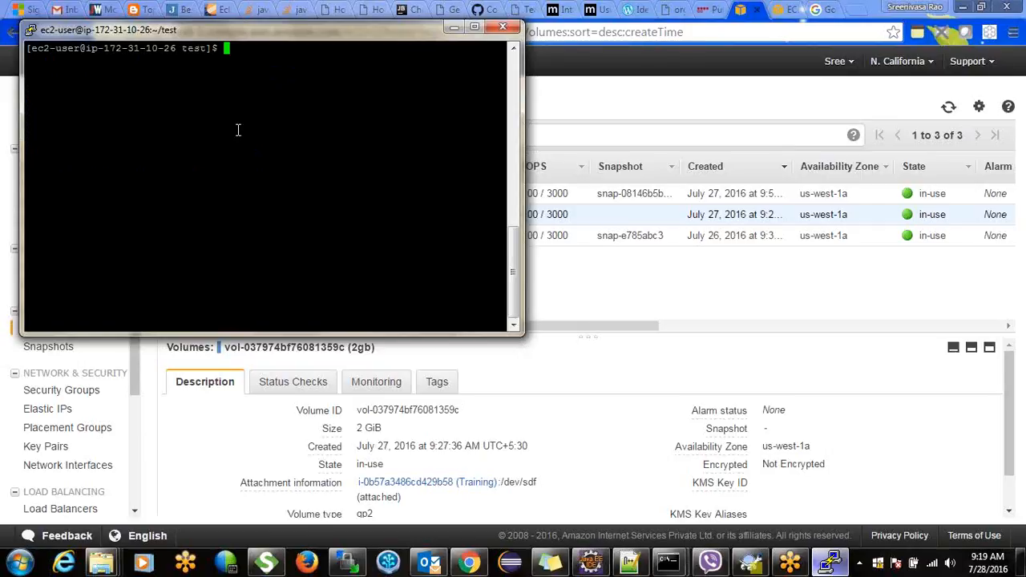
text(cd ..)
key(Return)
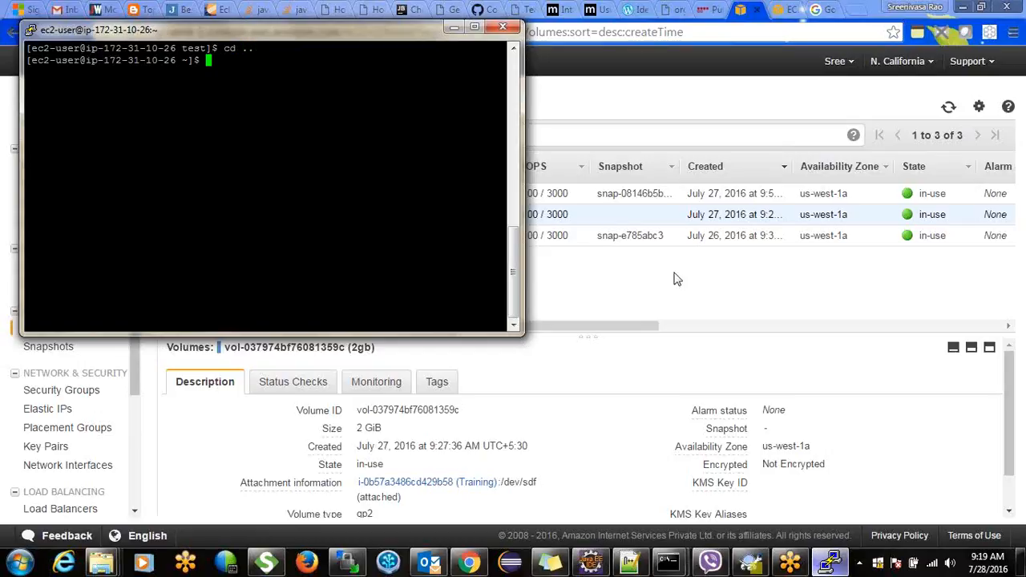
In the EC2 console, copy the device path /dev/sdh from the 2gb-tmp volume's attachment information
click(614, 287)
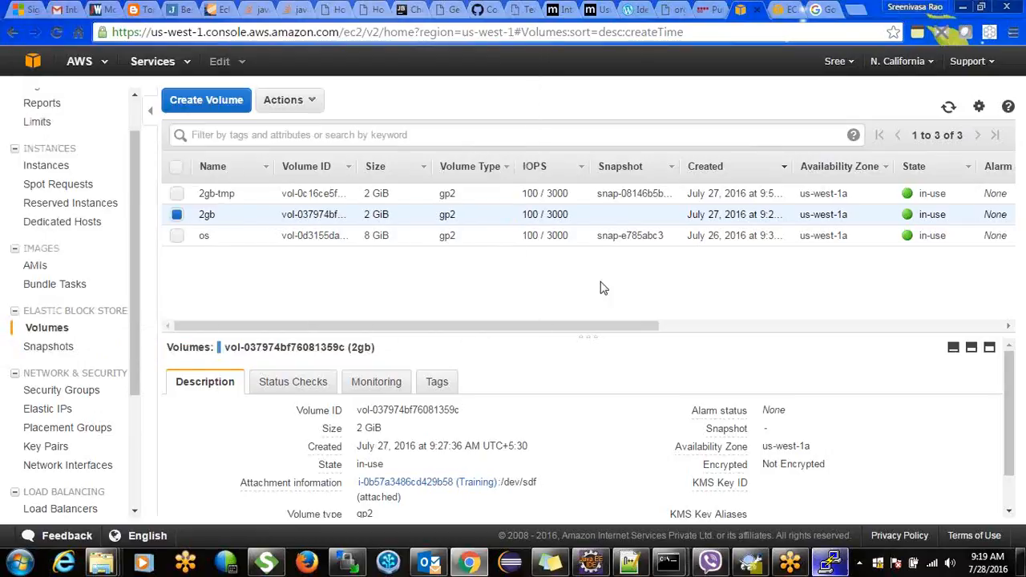
click(223, 197)
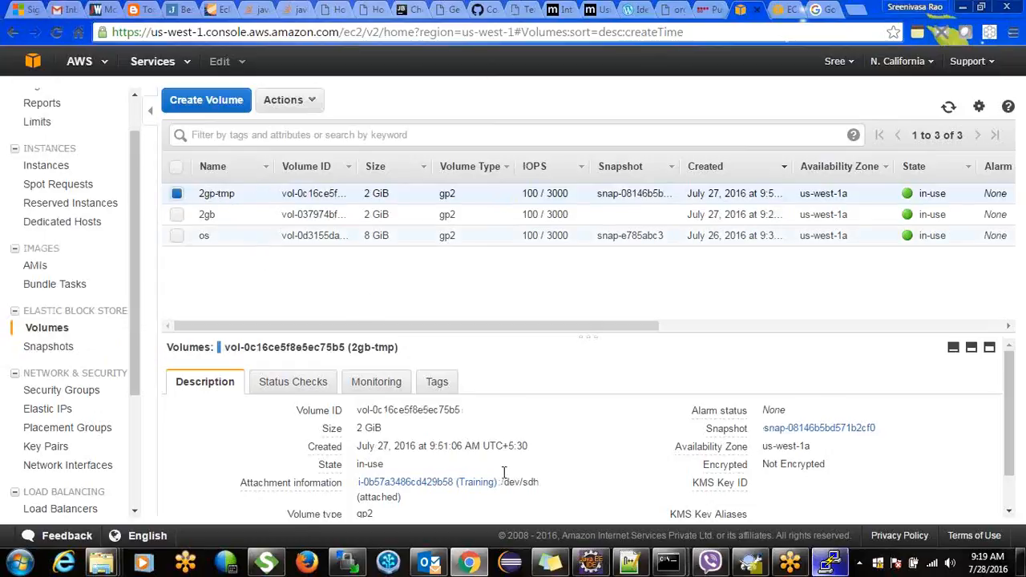
drag(500, 482, 541, 483)
key(ctrl+c)
Switch to the PuTTY terminal and try to unmount the device with sudo umount -d /dev/sdh
click(832, 563)
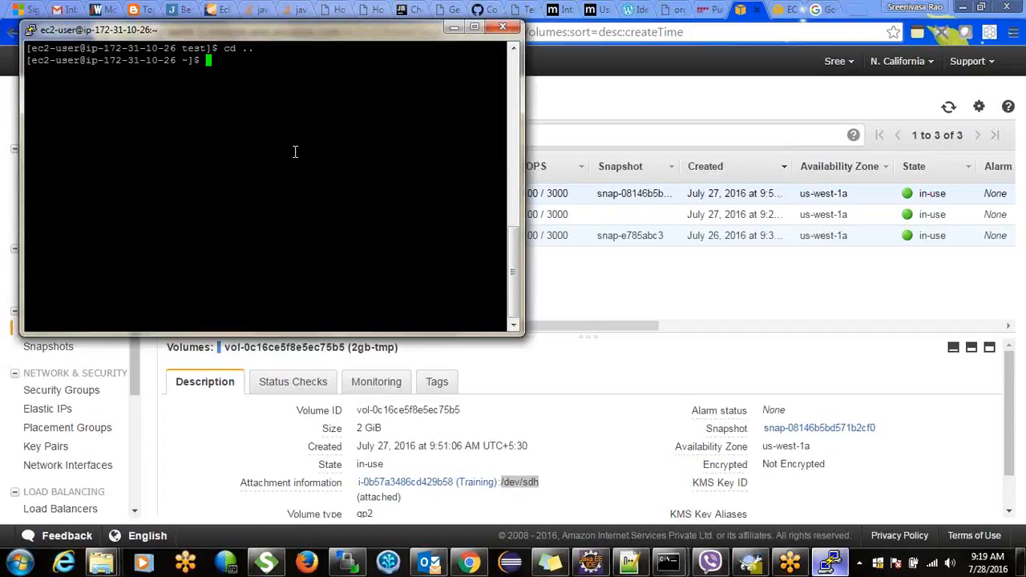
text(sudo umount)
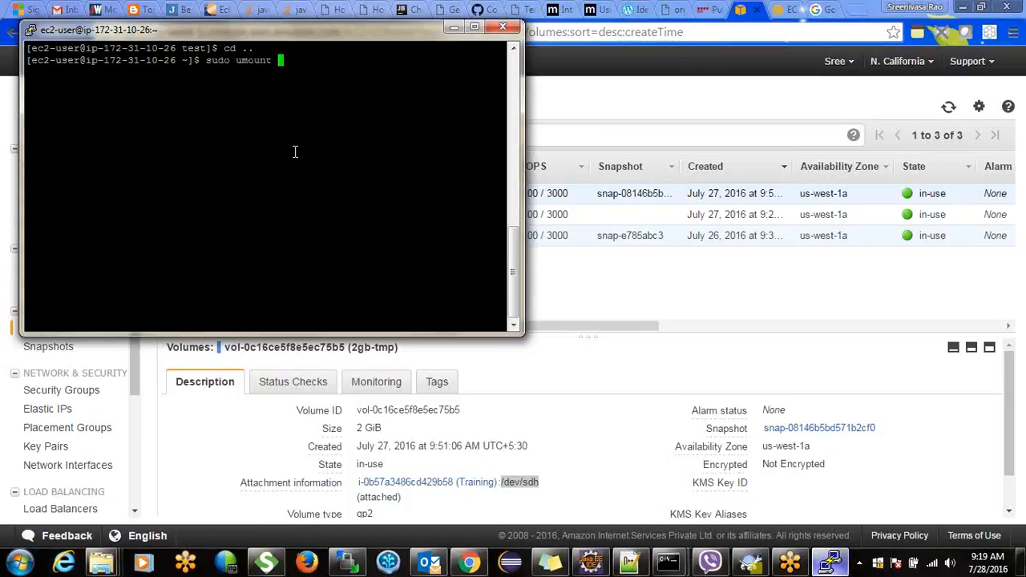
text( -d)
right_click(340, 86)
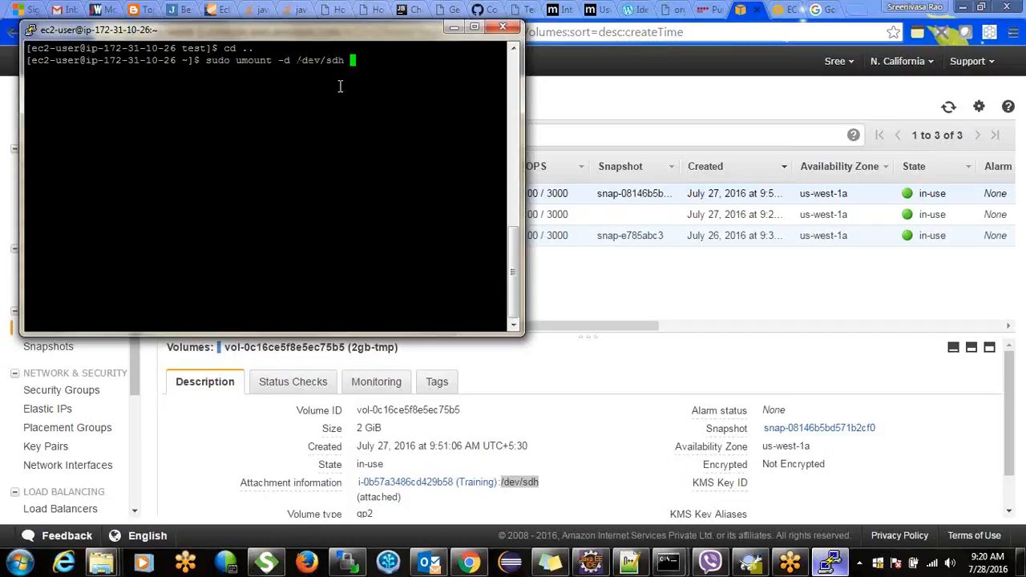
key(BackSpace)
key(Return)
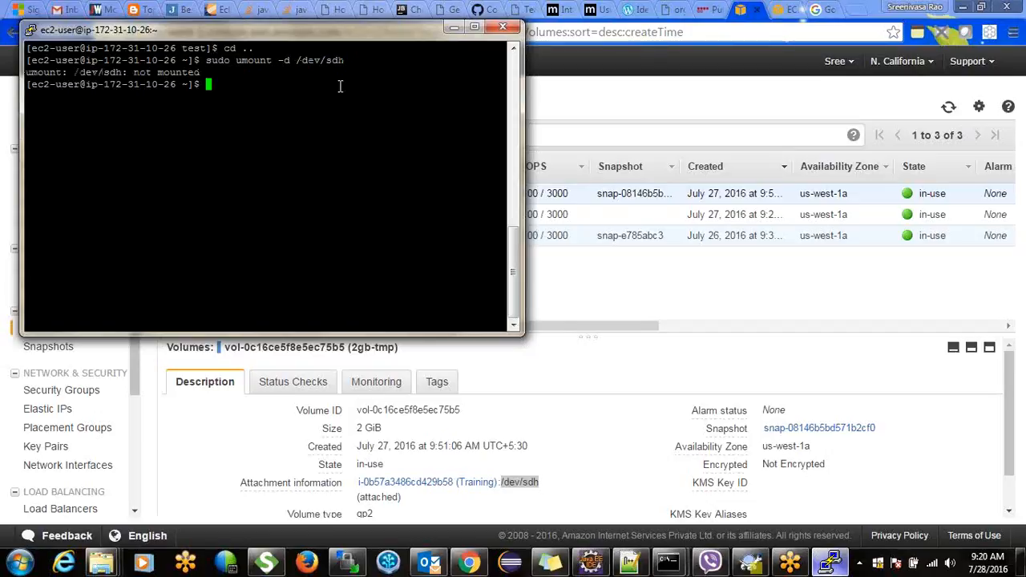
key(Up)
key(Left)
key(Left)
key(Left)
key(Left)
key(Left)
key(Left)
key(Left)
key(Left)
key(Left)
key(Left)
key(Left)
key(Left)
key(Left)
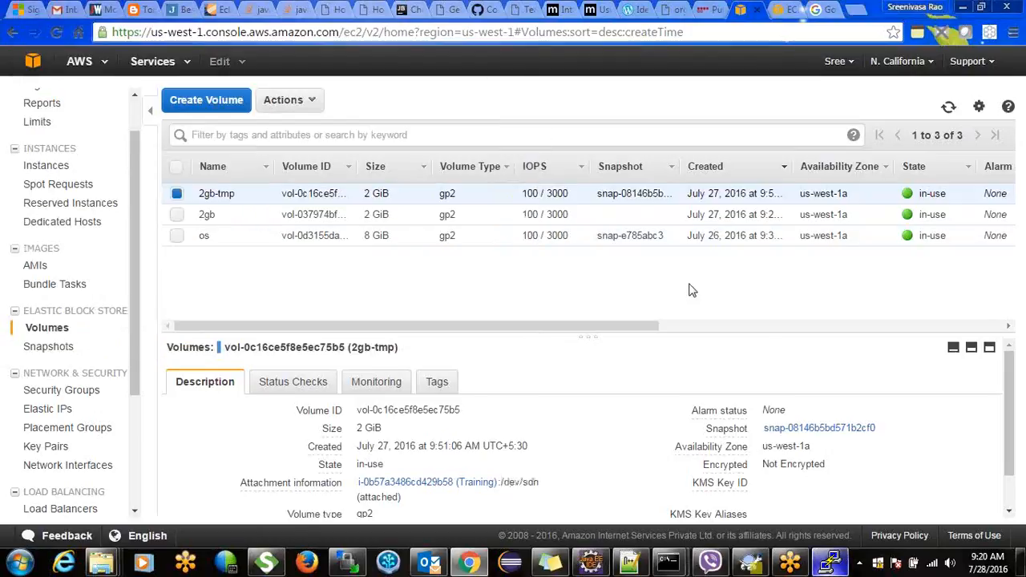
In the EC2 console, compare the attachment information of the 2gb and 2gb-tmp volumes, then return to the PuTTY terminal
click(694, 292)
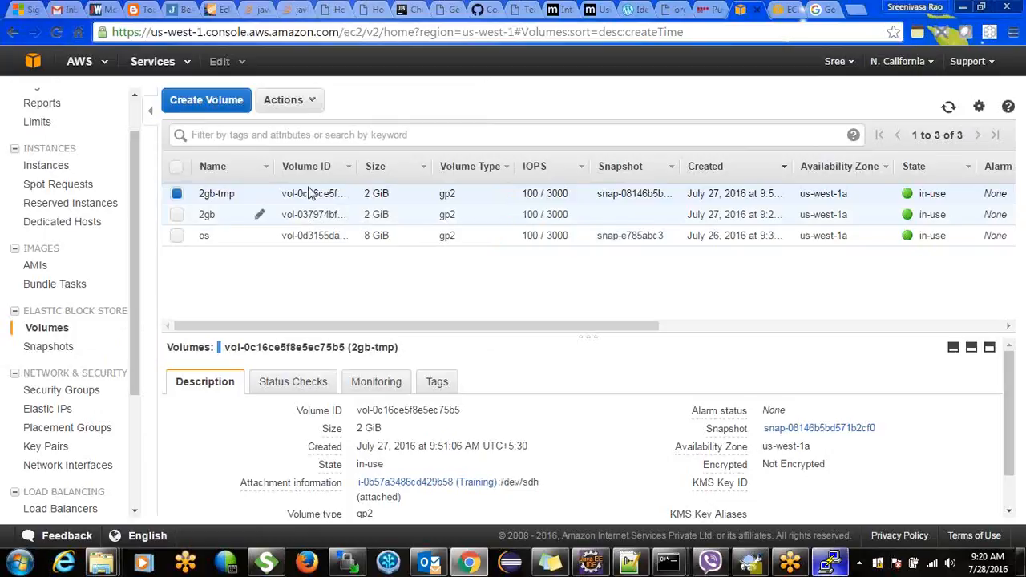
click(221, 221)
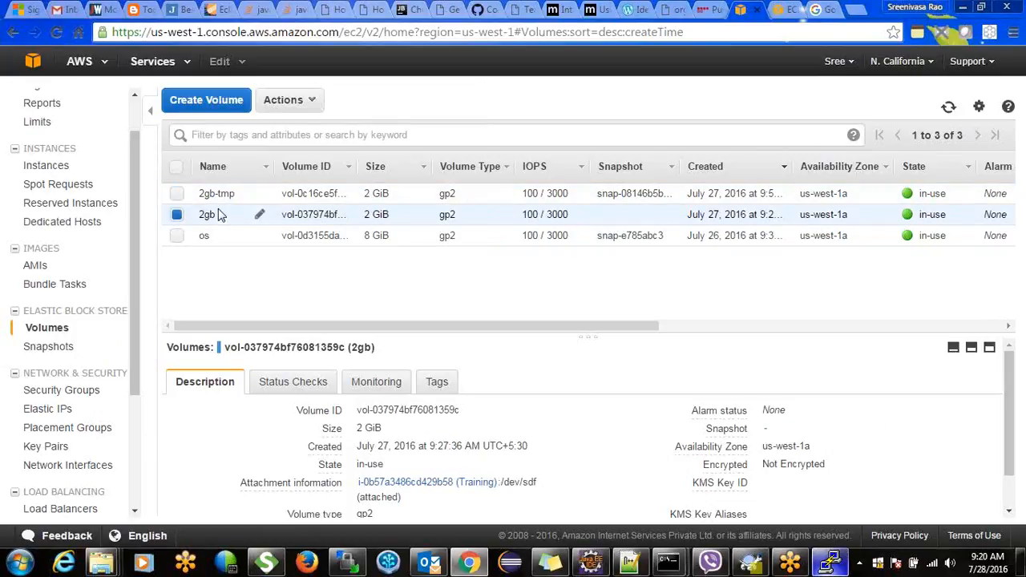
click(219, 197)
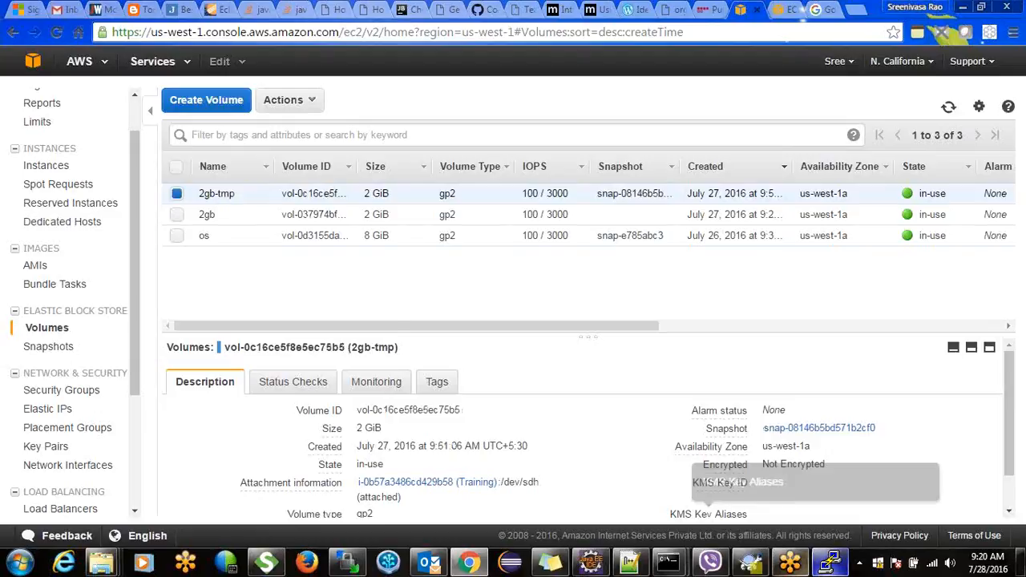
click(831, 563)
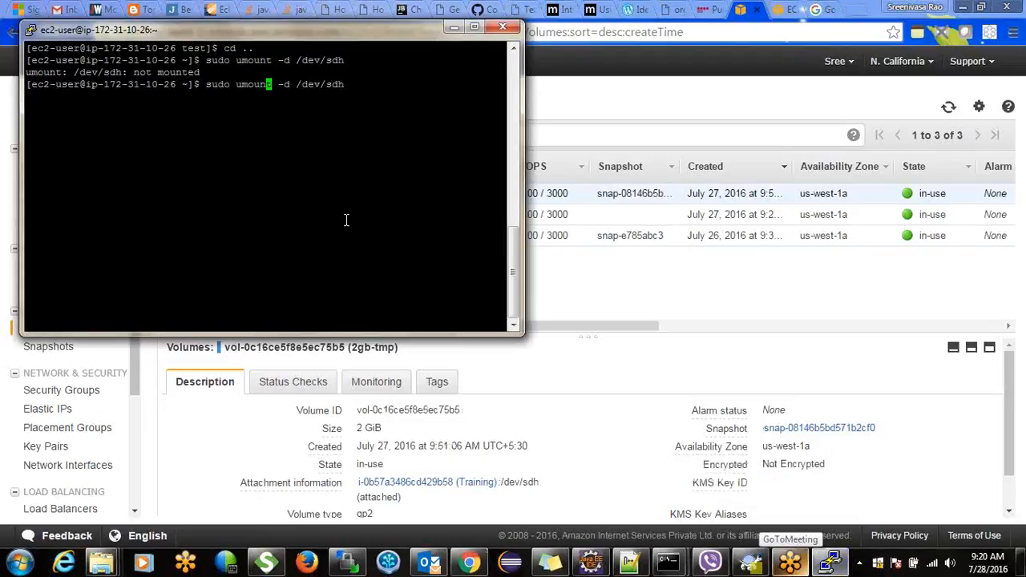
Discard the recalled unmount command, list the block devices with lsblk and check the mount points of xvdf and xvdh
key(Down)
text(clear)
key(Up)
key(Up)
key(Up)
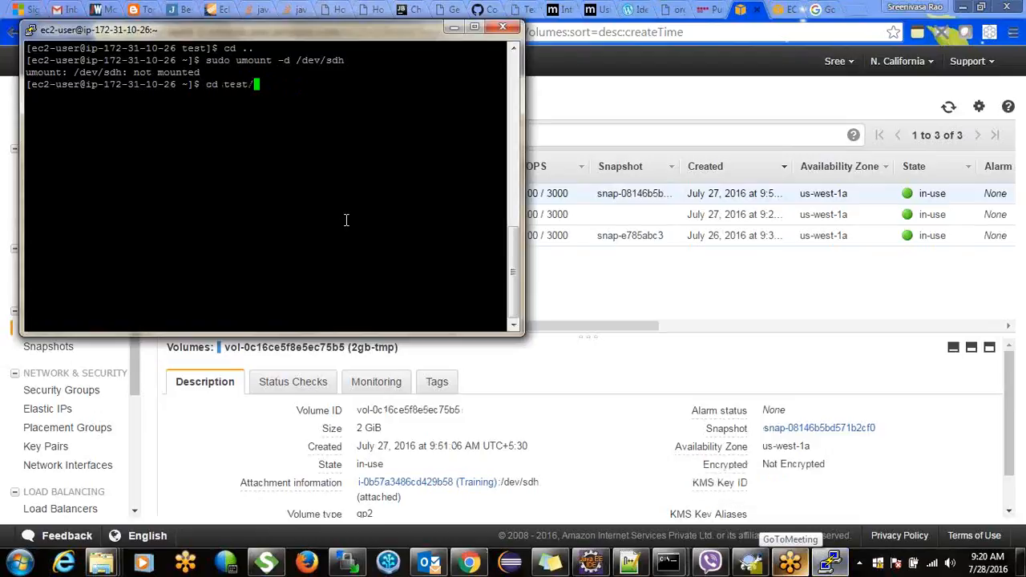
key(Down)
key(Down)
key(Down)
key(Up)
key(Down)
key(Up)
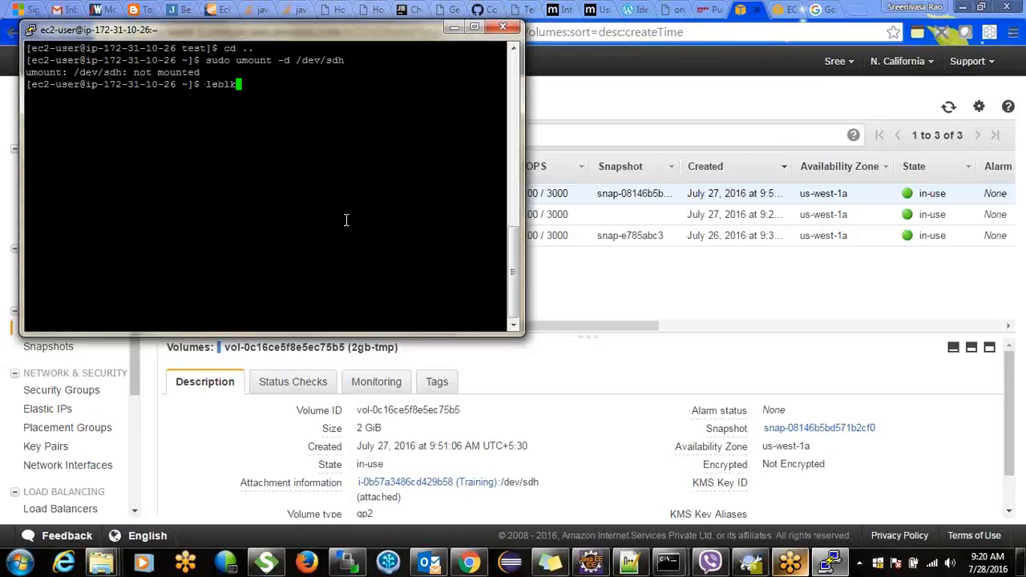
key(Return)
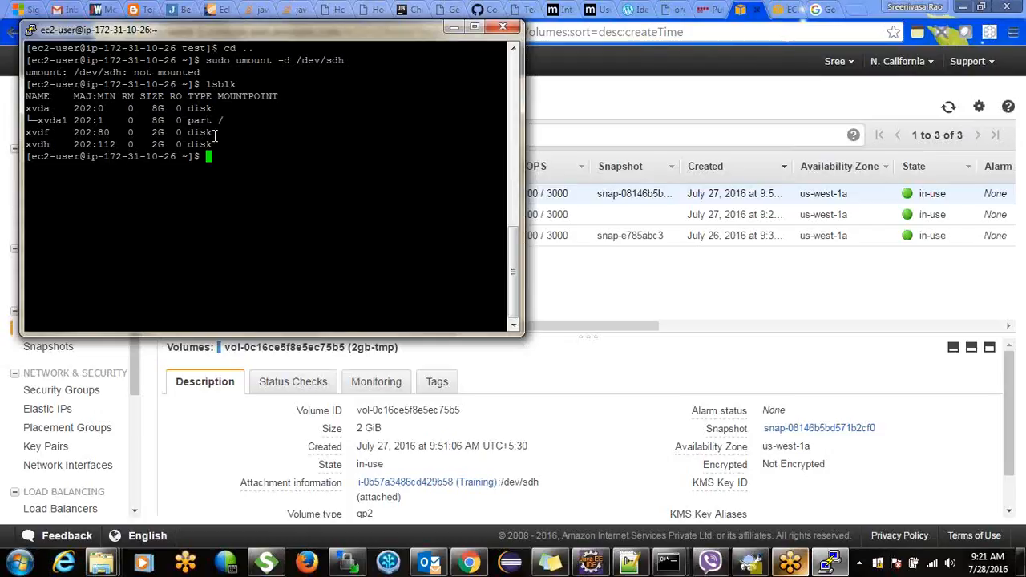
drag(217, 134, 50, 144)
mouse_move(216, 142)
mouse_down()
mouse_move(26, 133)
mouse_move(202, 136)
mouse_up()
click(243, 143)
Mount the 2gb-tmp volume with sudo mount -t ext4 /dev/sdh test/, copying the device path from its attachment information in the EC2 console
text(mu)
key(BackSpace)
key(BackSpace)
text(sudo mount -t)
text(ext4)
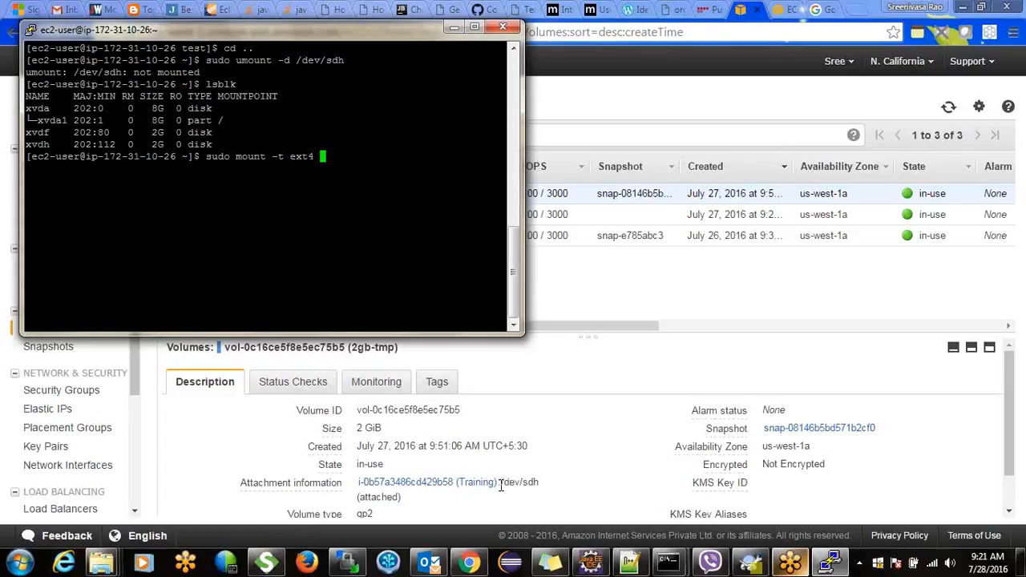
drag(500, 482, 540, 483)
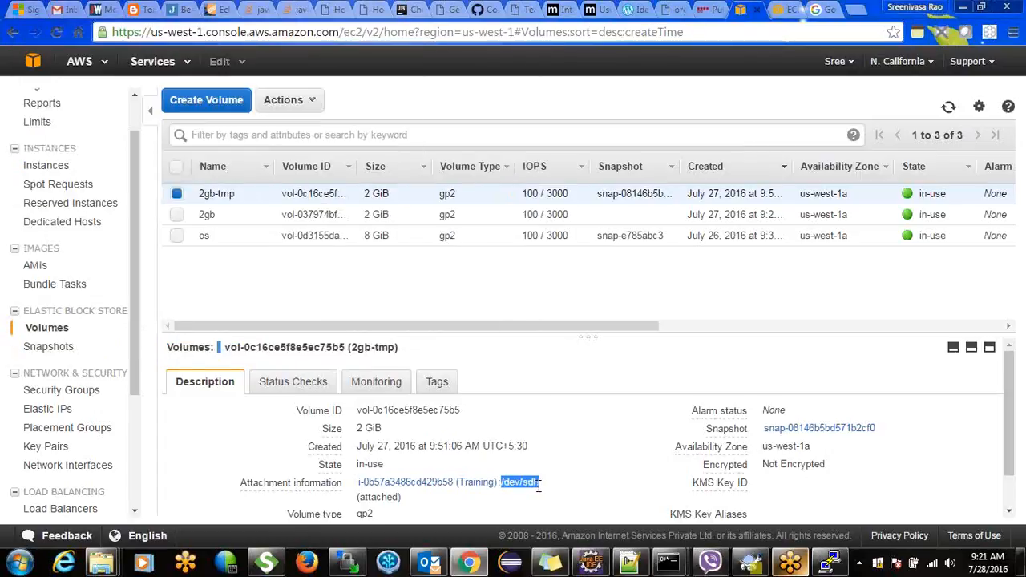
click(834, 566)
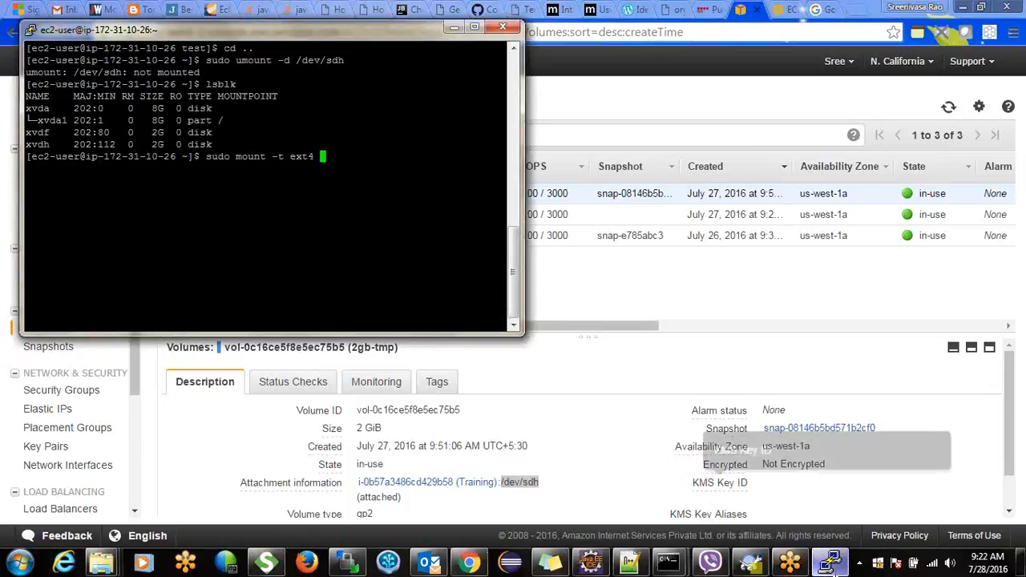
right_click(445, 215)
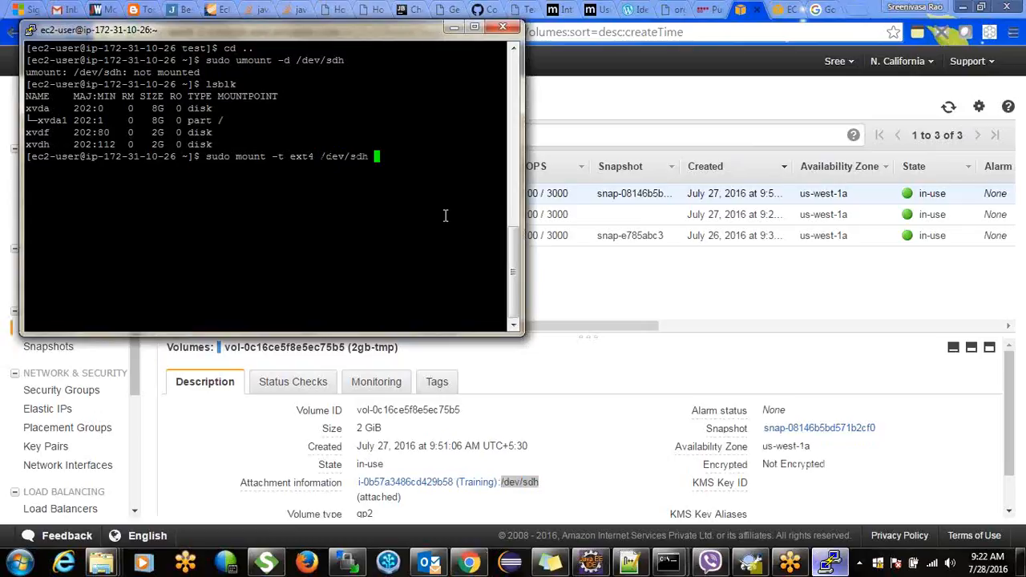
text(test/)
key(Return)
List the home directory with ll and the block devices with lsblk, and check the mount point of xvdh
text(ll)
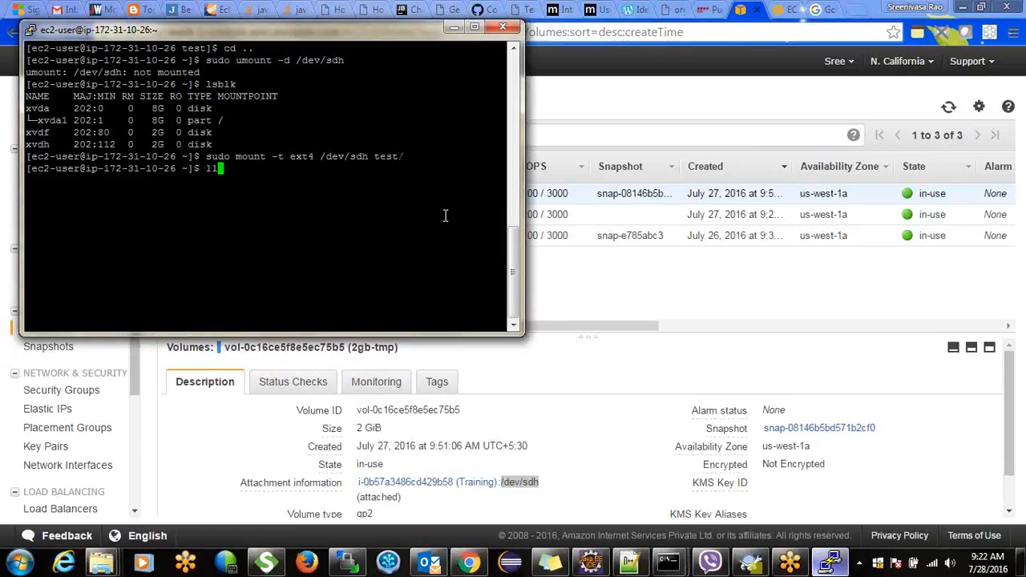
key(Return)
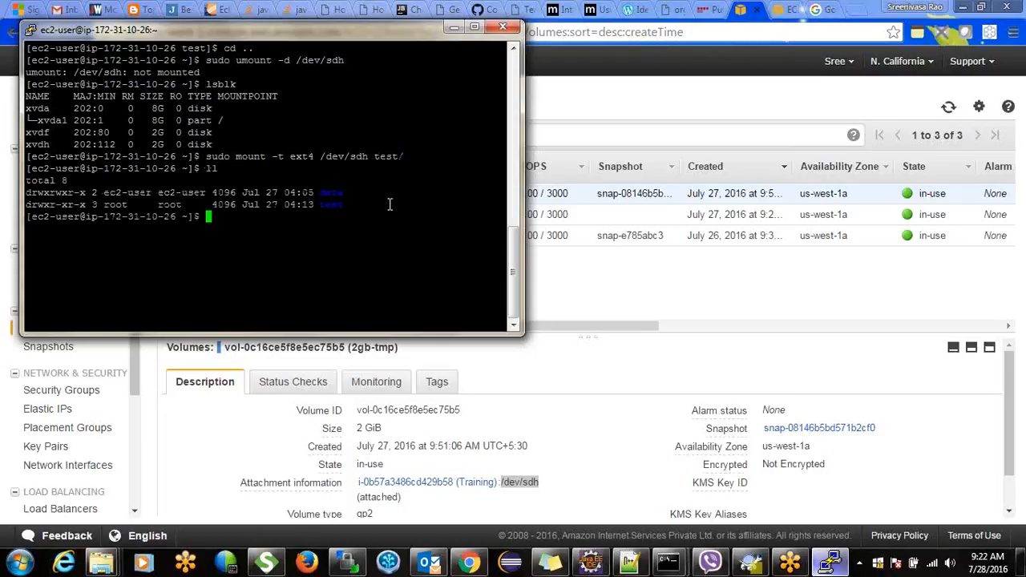
key(Up)
key(Up)
key(Up)
key(Return)
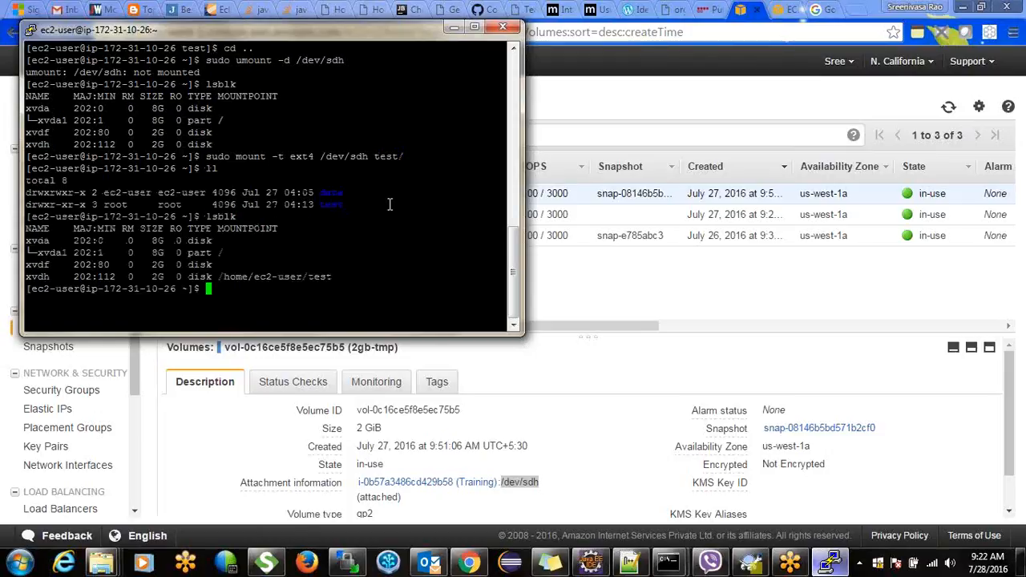
drag(219, 275, 332, 275)
click(231, 285)
Unmount the device from the test directory with sudo umount -d /dev/sdh
text(u)
key(Up)
key(Up)
key(Up)
key(Up)
key(Up)
key(Up)
key(Down)
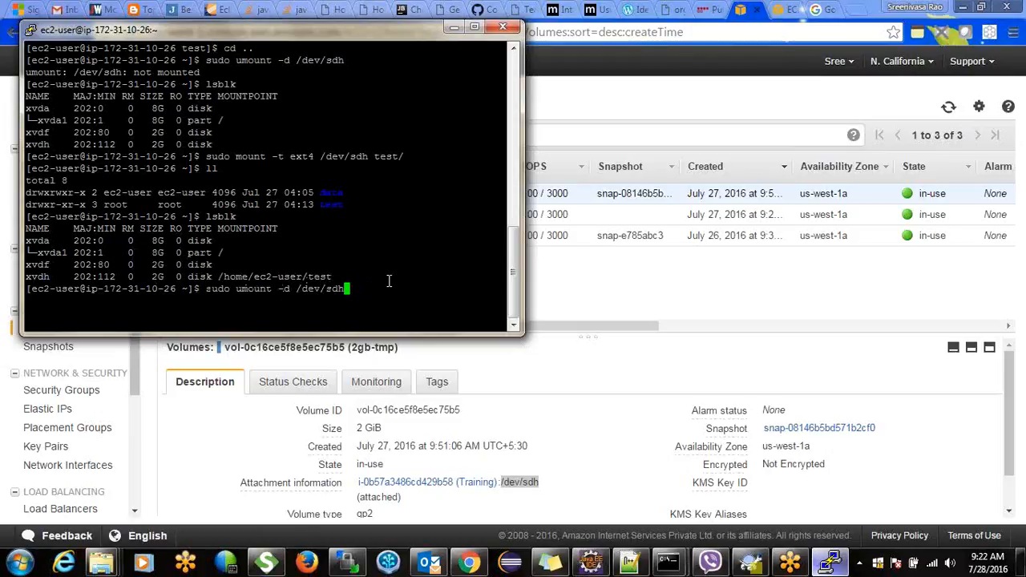
key(Return)
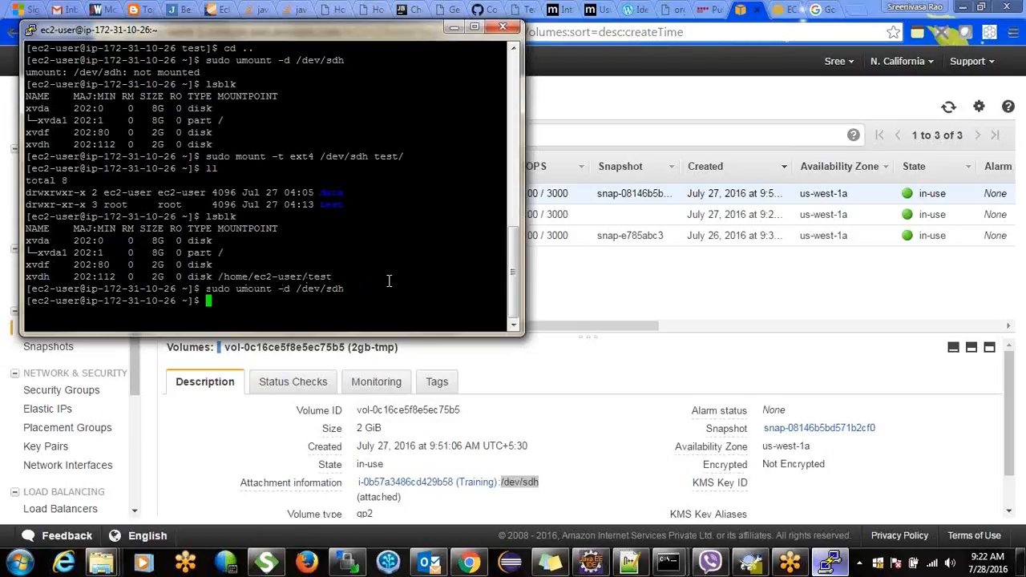
List the block devices again with lsblk and check whether xvdh still has a mount point
text(lsblk)
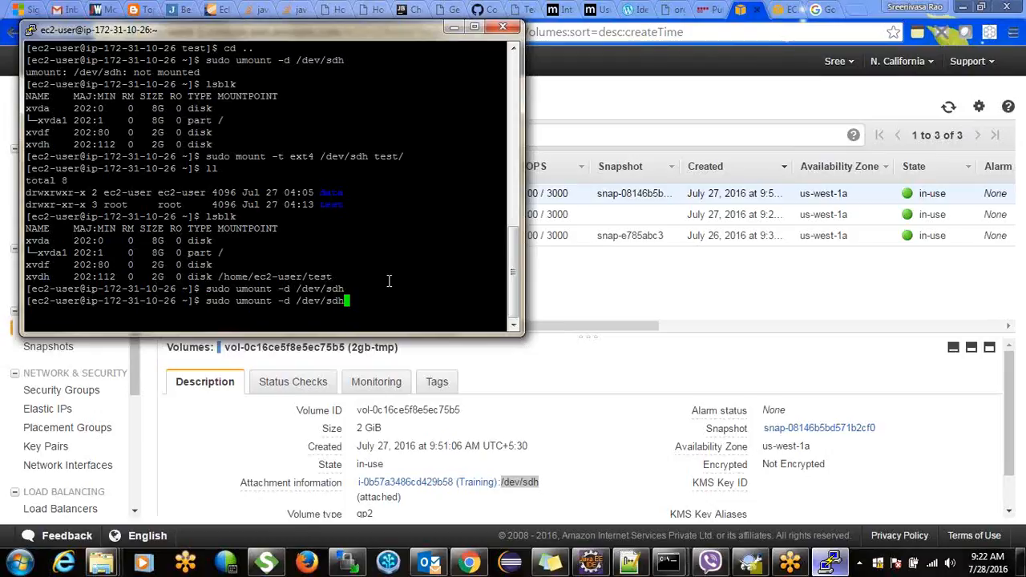
key(Return)
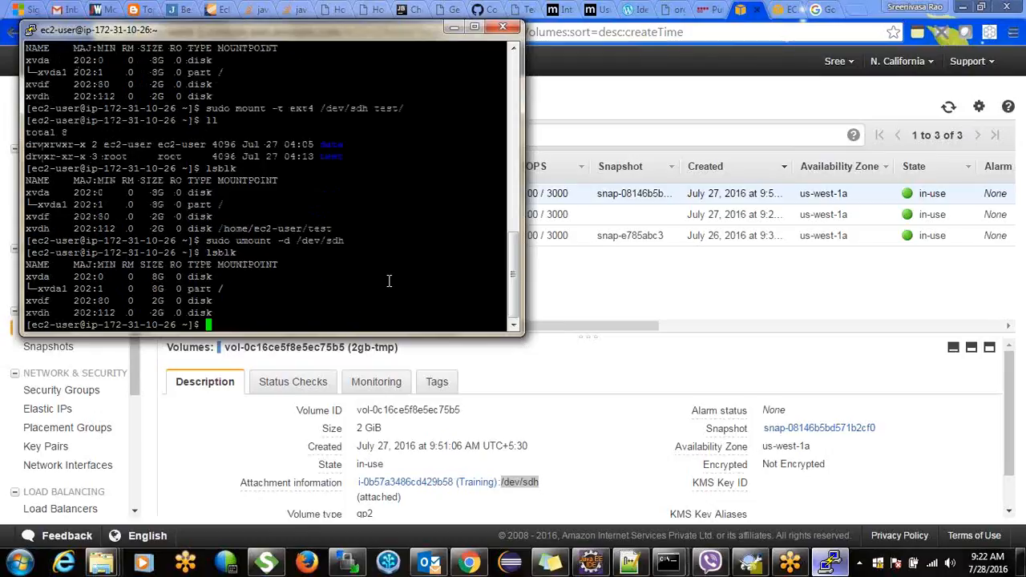
drag(215, 311, 28, 311)
click(108, 312)
Switch to the EC2 console and detach the 2gb-tmp volume from its instance
click(594, 295)
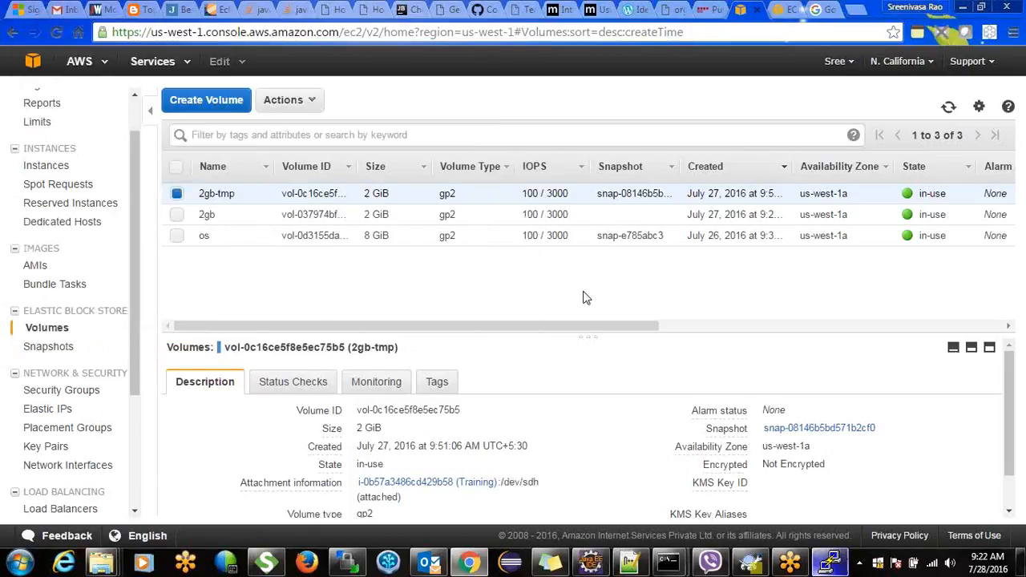
right_click(230, 191)
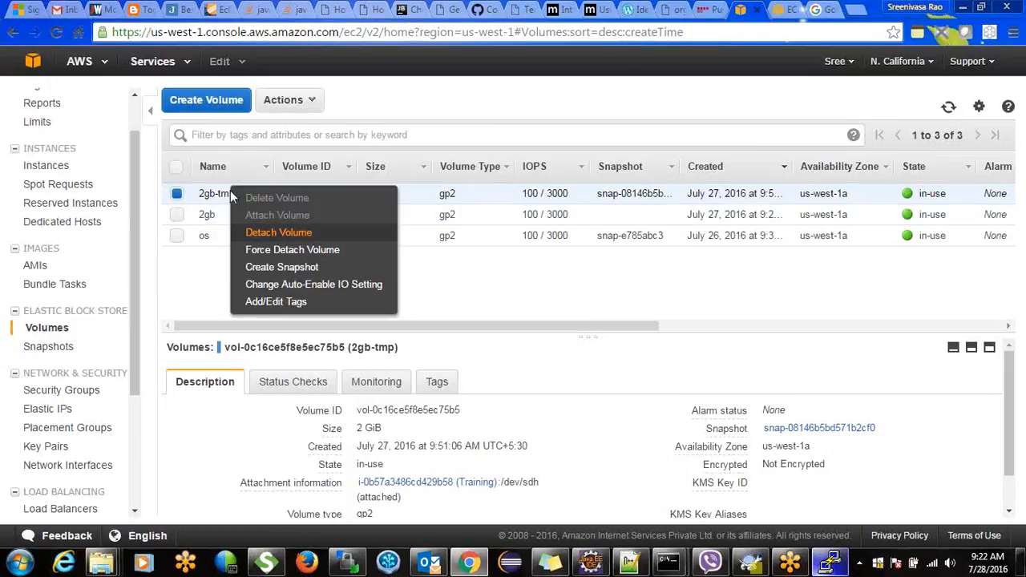
click(278, 233)
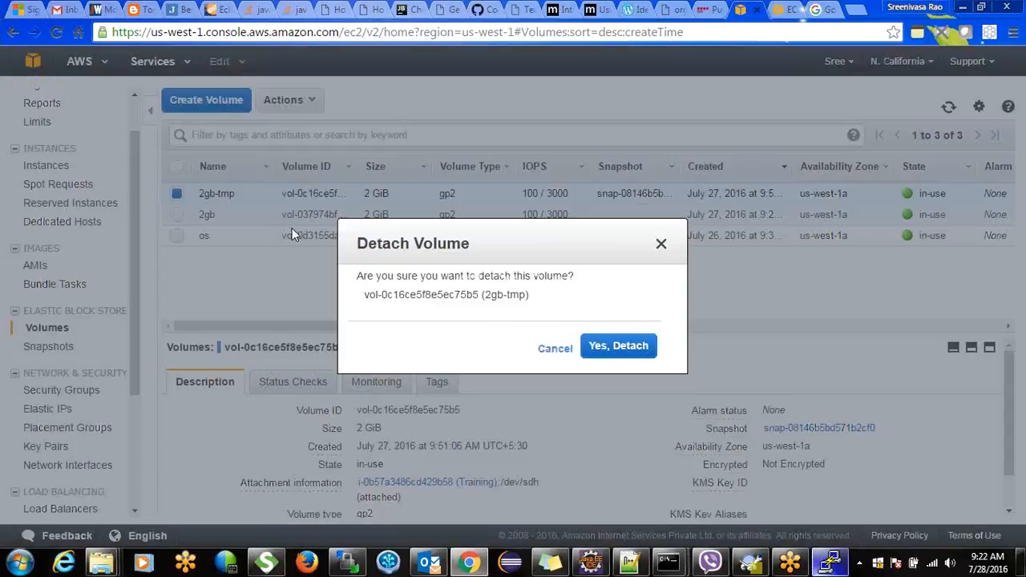
click(622, 348)
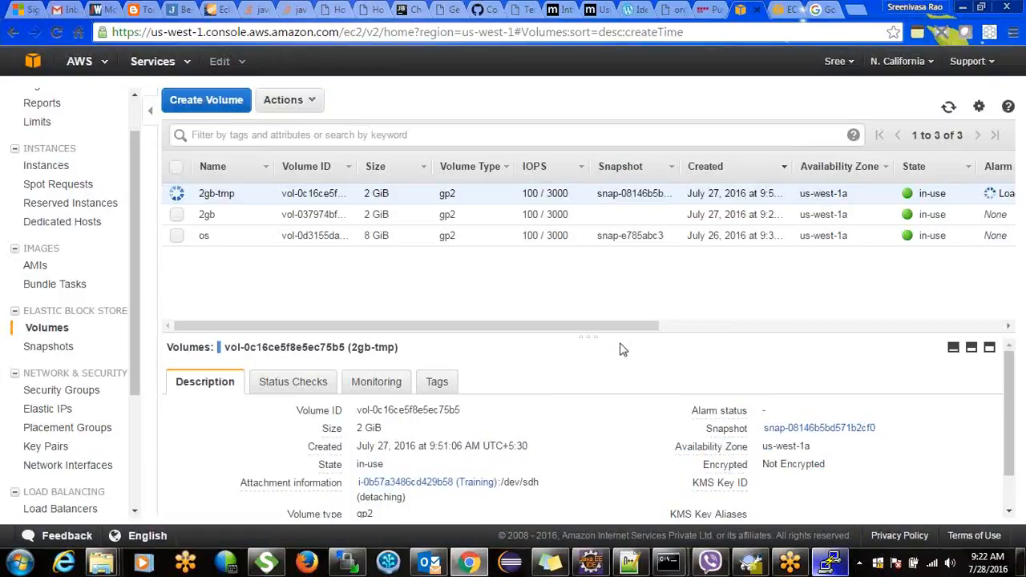
Return to the PuTTY terminal and run lsblk to check which disks are still attached to the instance
click(831, 561)
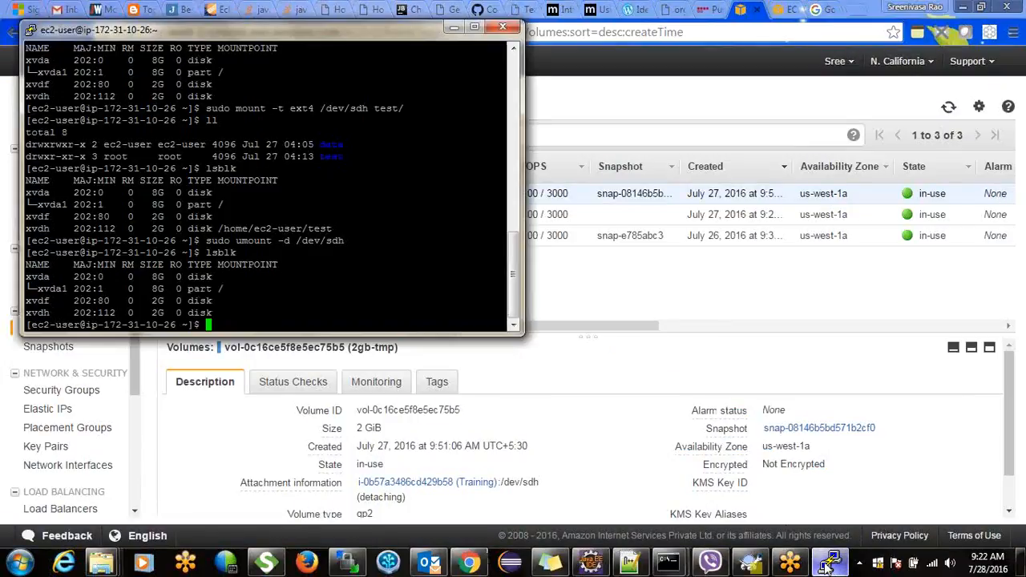
key(Up)
key(Return)
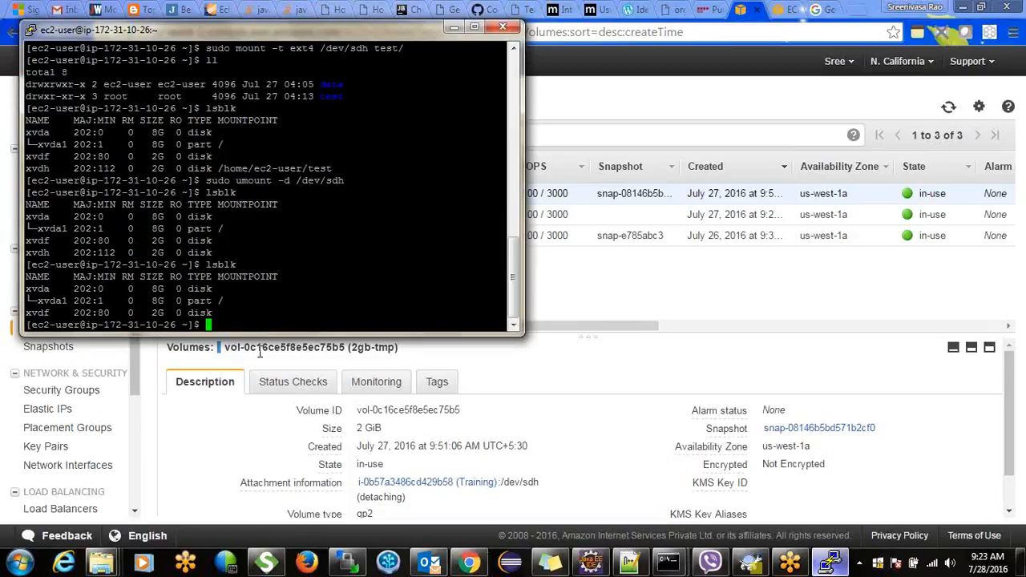
Refresh the volumes list in the EC2 console and check the state of the 2gb-tmp volume
click(613, 272)
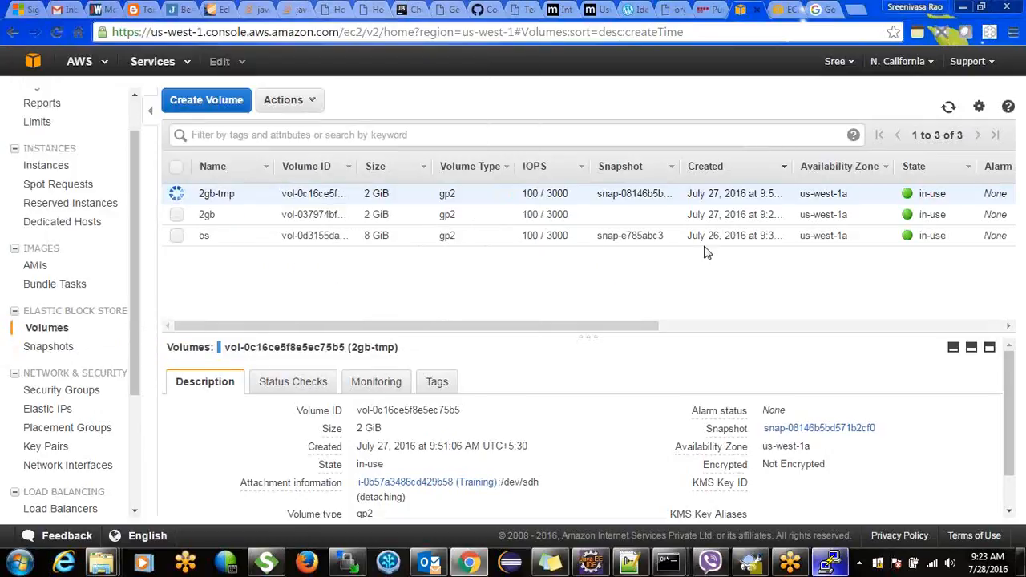
click(947, 108)
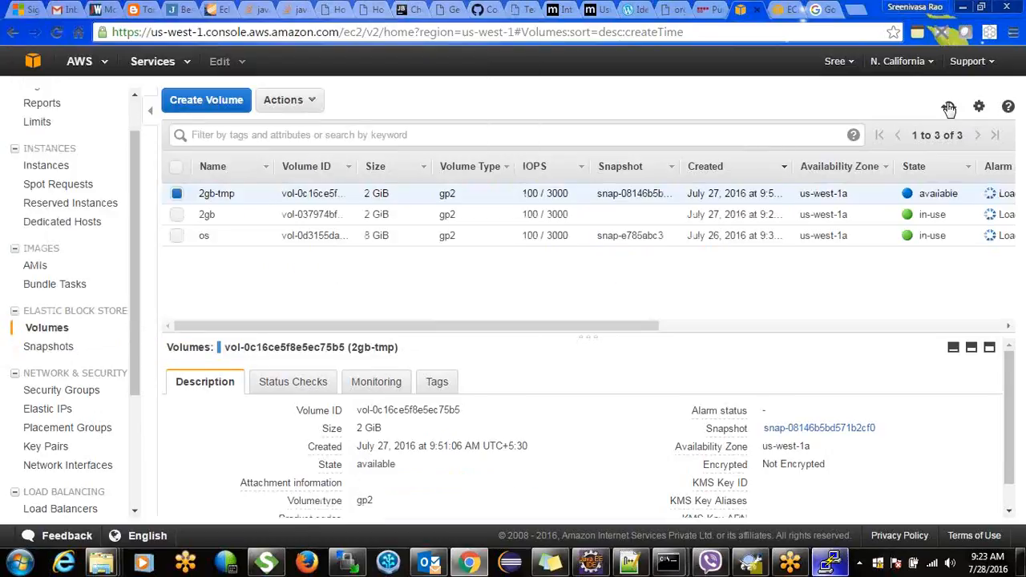
drag(906, 199, 956, 195)
click(956, 195)
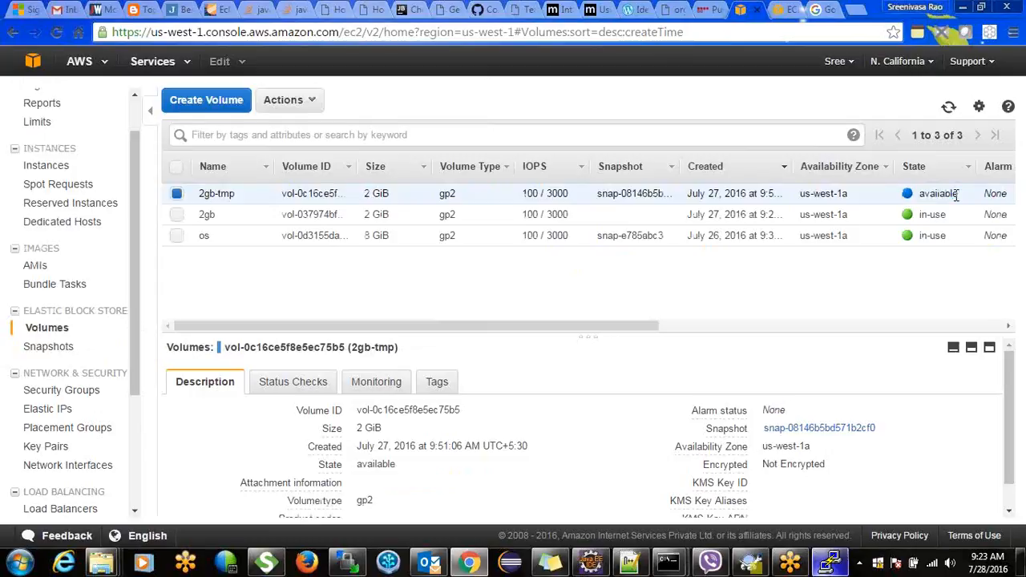
Delete the detached 2gb-tmp volume and refresh the volumes list
click(300, 110)
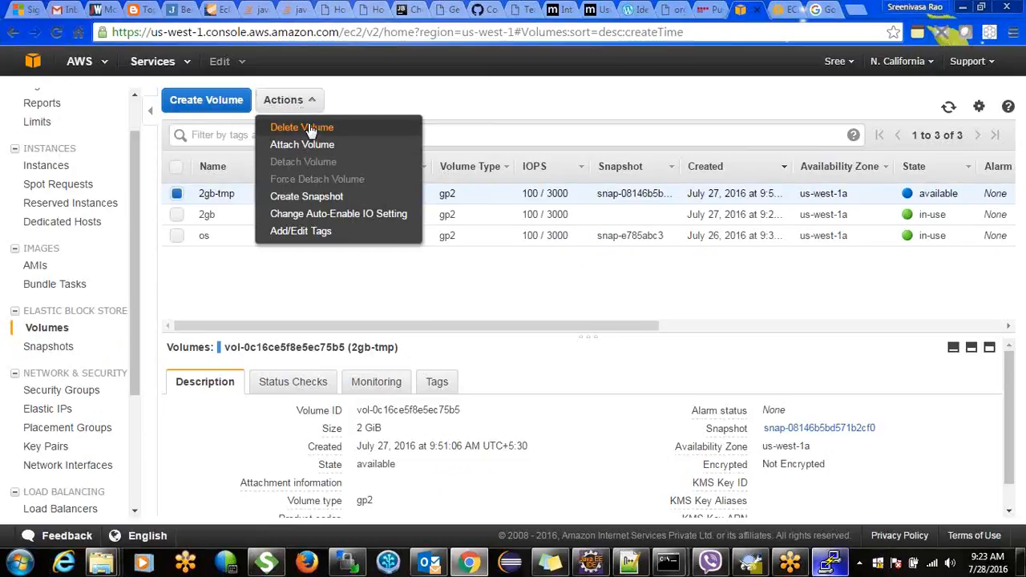
click(309, 129)
click(625, 346)
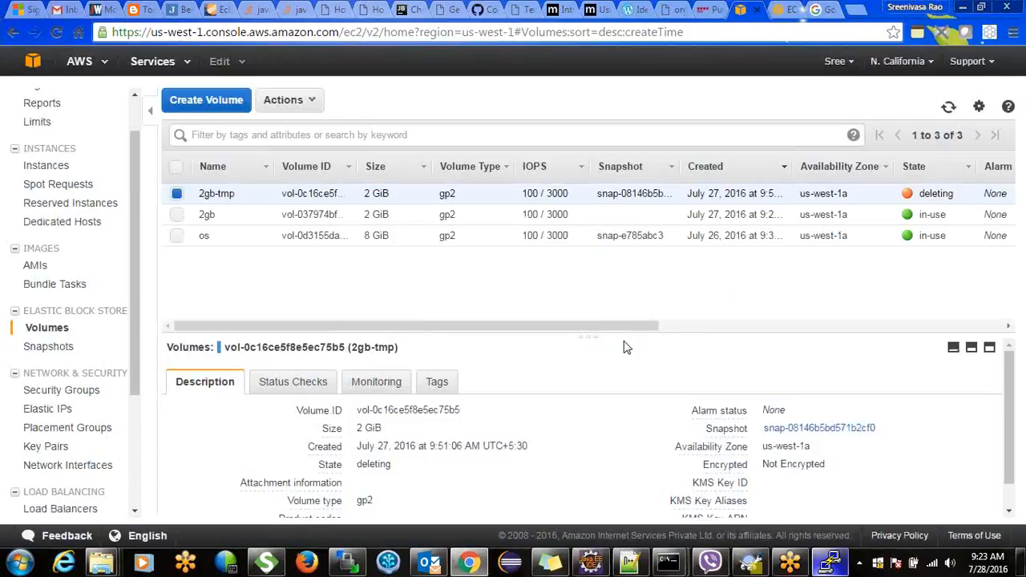
click(949, 108)
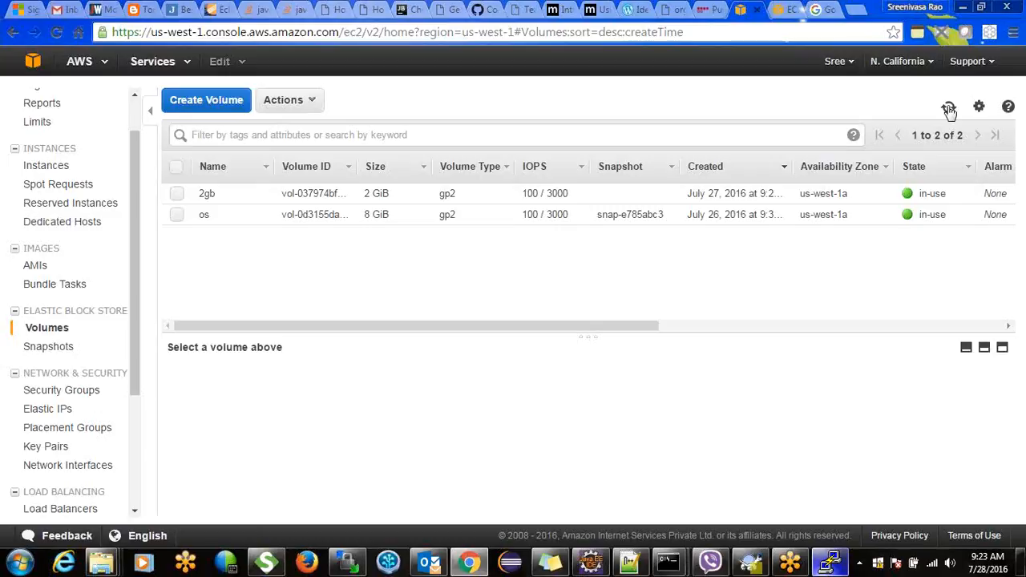
click(949, 108)
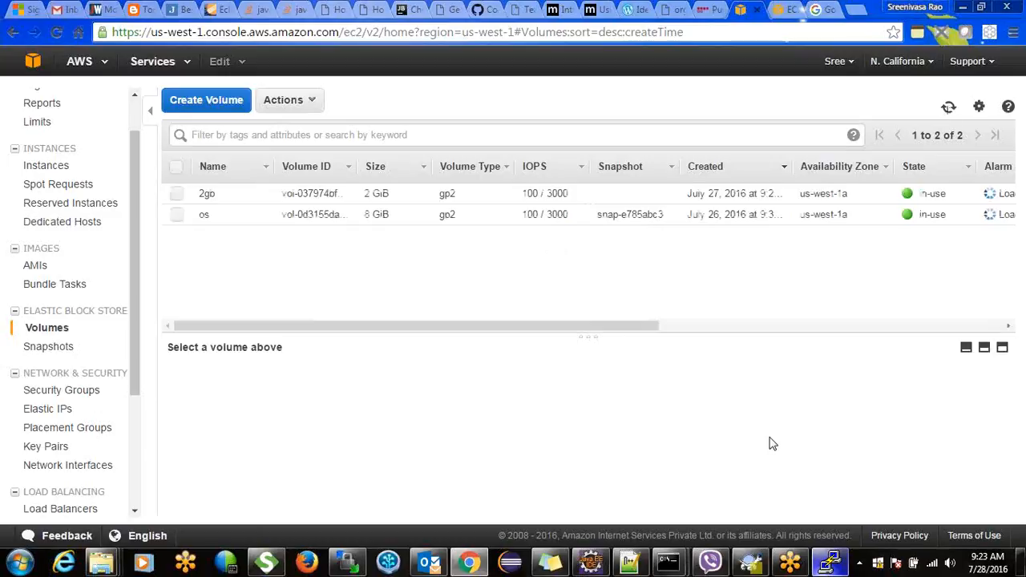
Detach the 2gb volume from its instance
click(227, 202)
right_click(228, 202)
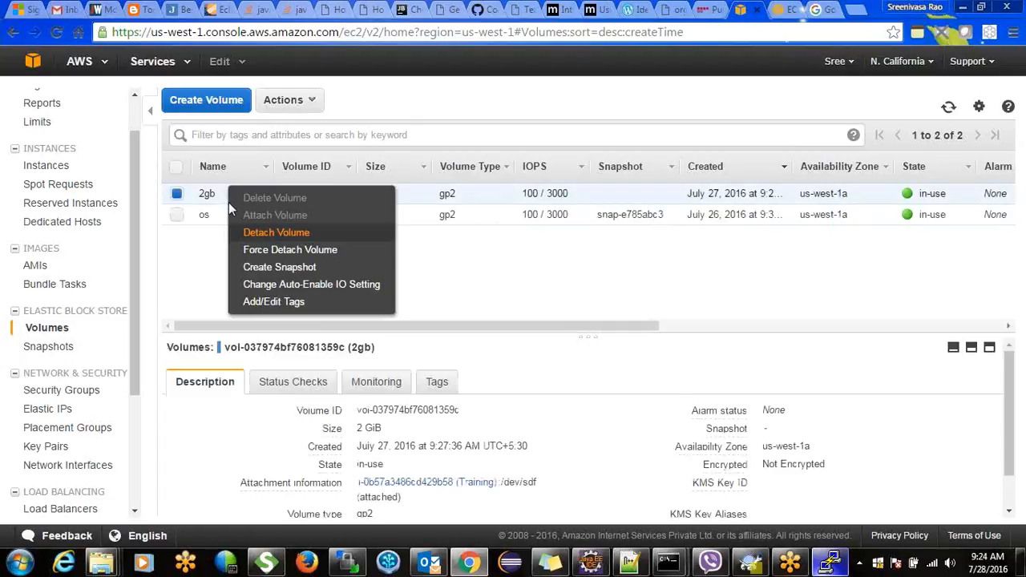
click(269, 234)
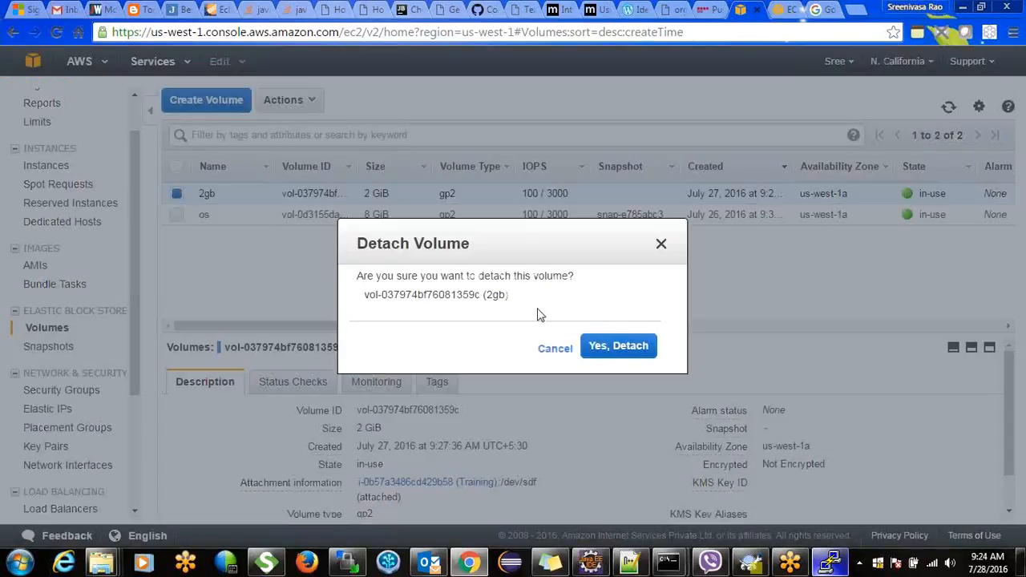
click(607, 347)
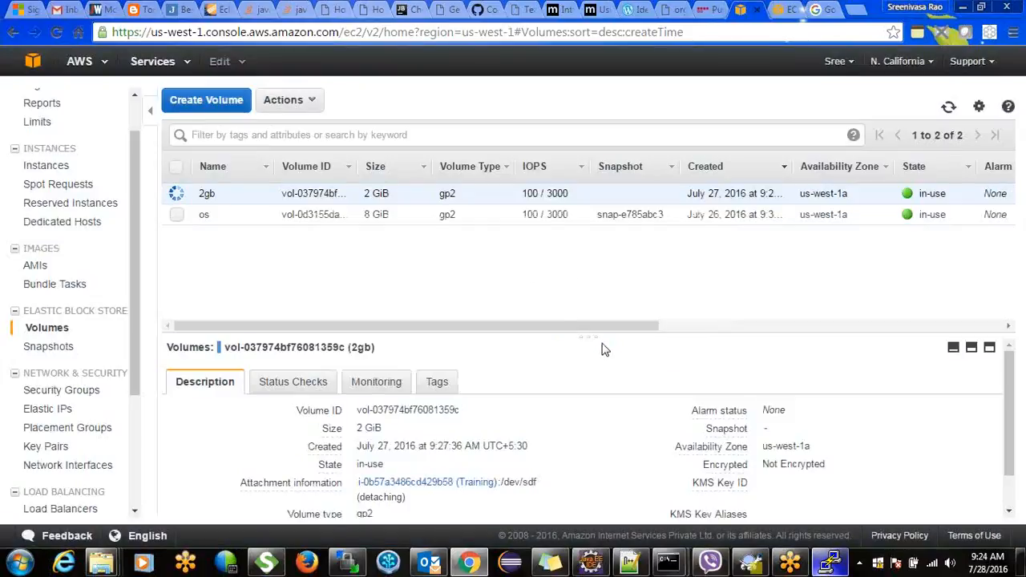
Refresh the volumes list repeatedly and check whether the 2gb volume has finished detaching
click(948, 109)
click(949, 108)
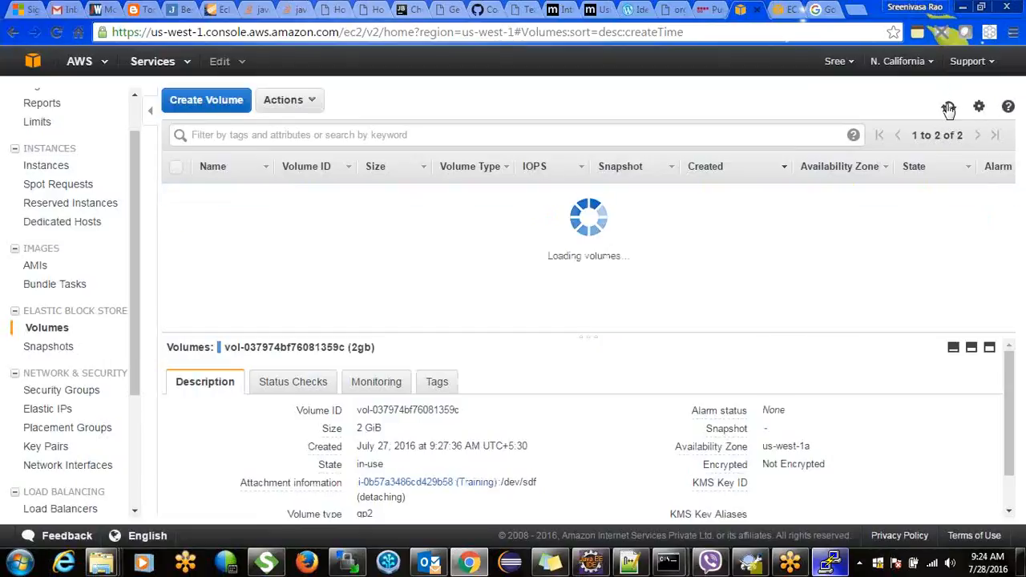
click(949, 108)
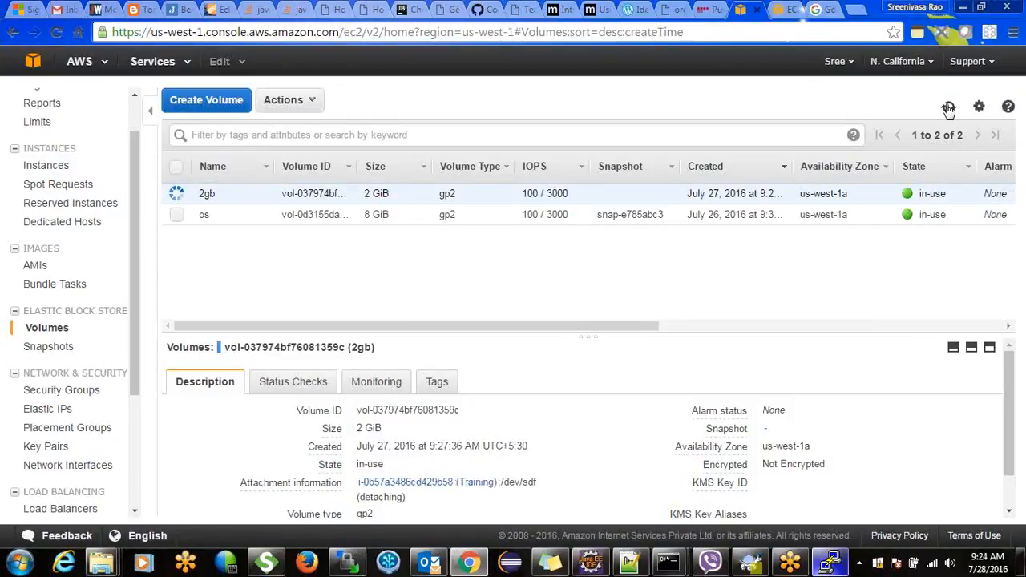
click(948, 108)
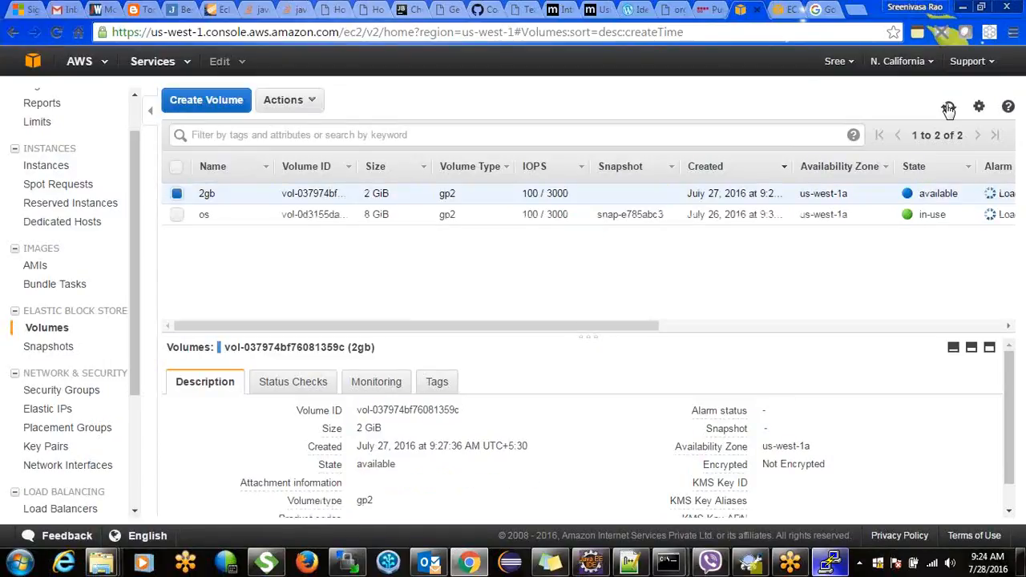
click(949, 108)
Switch to the PuTTY terminal and run lsblk to check the block devices left after detaching the 2gb volume
click(830, 563)
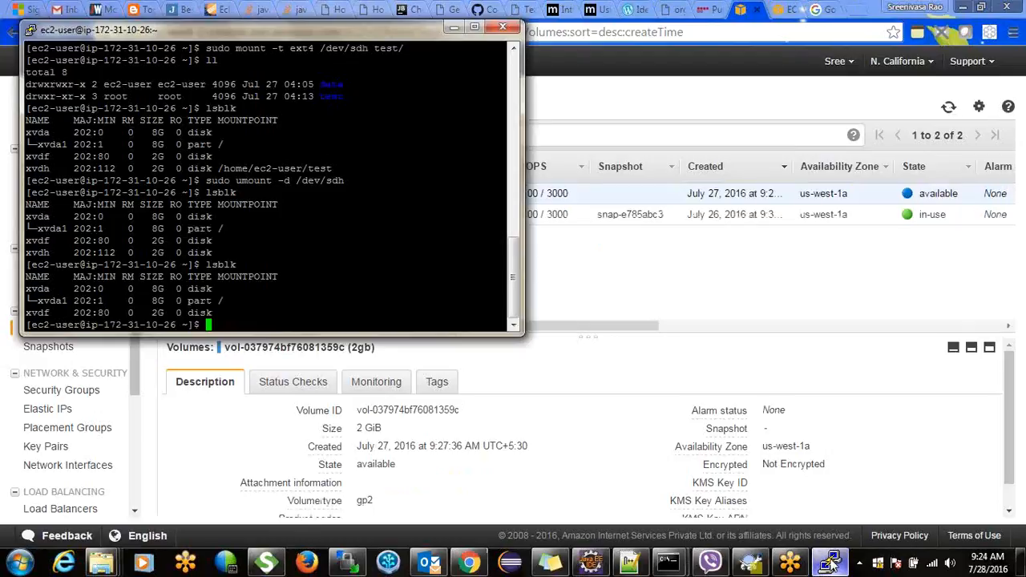
key(Up)
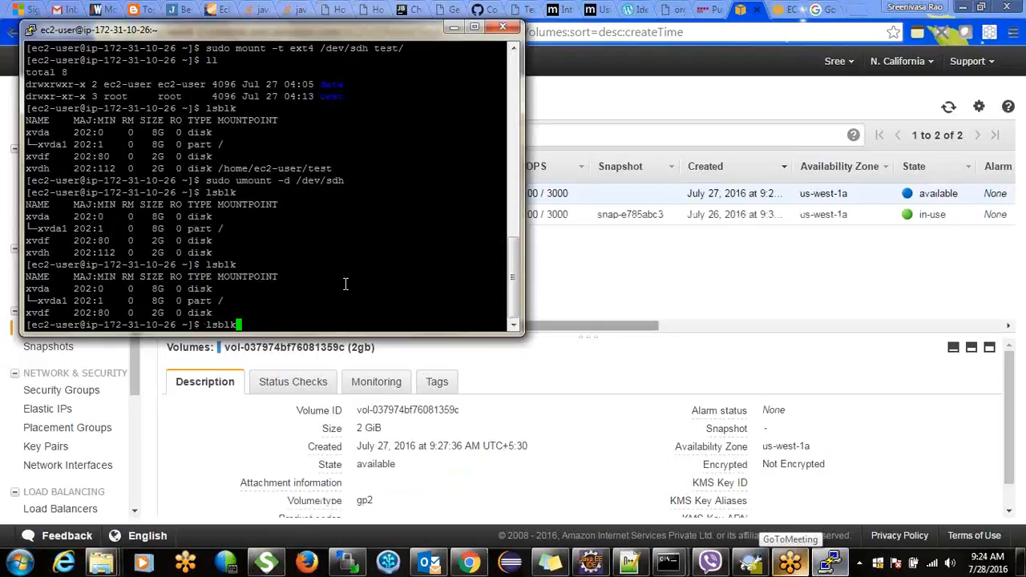
key(Return)
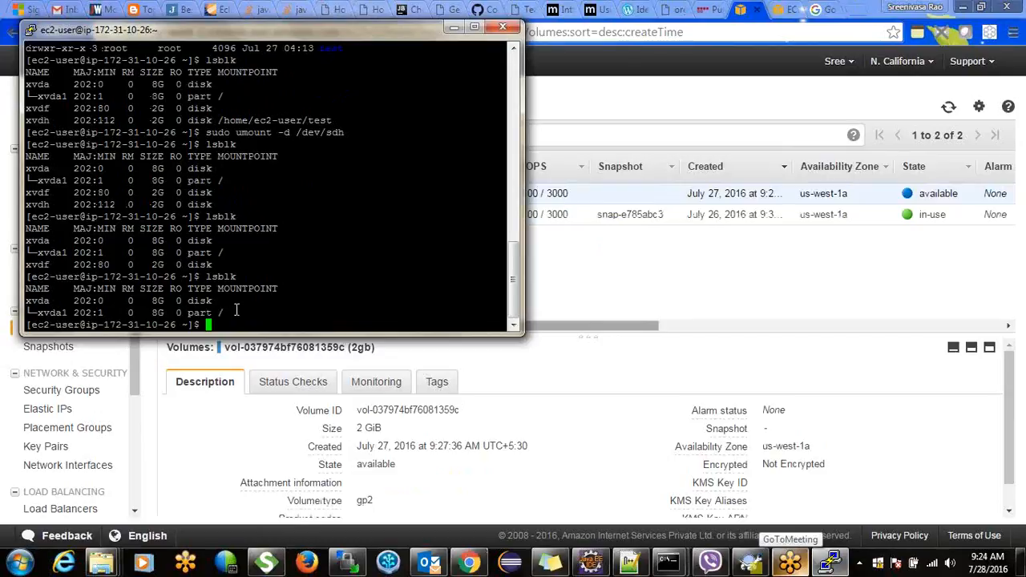
Return to the EC2 console, delete the detached 2gb volume and refresh the volumes list
click(664, 263)
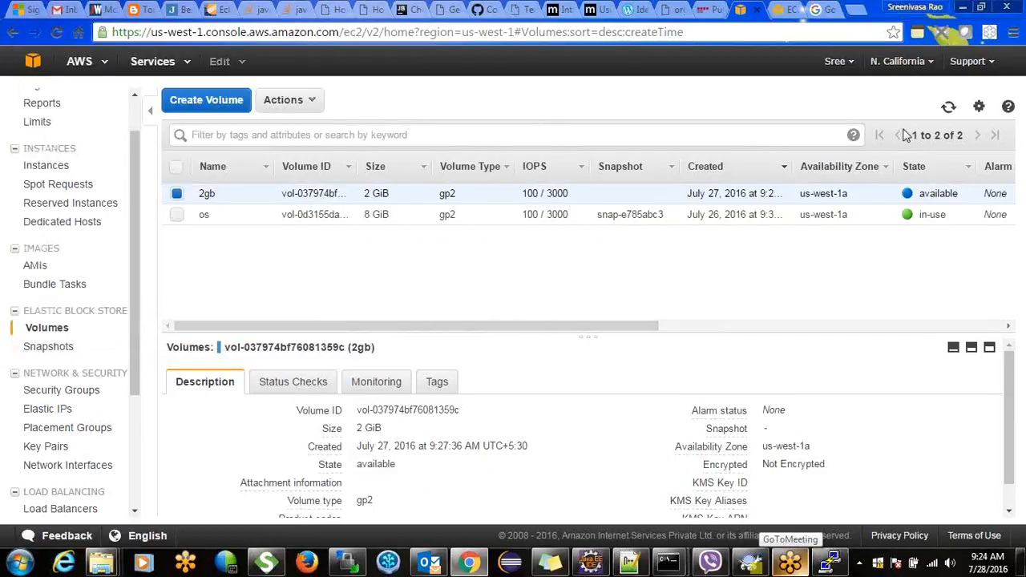
click(950, 107)
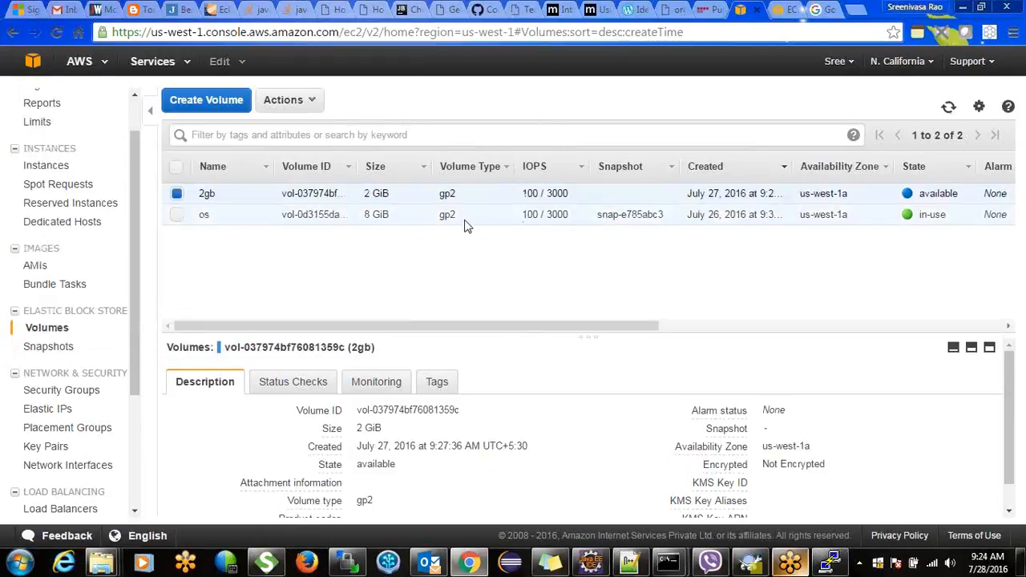
right_click(236, 199)
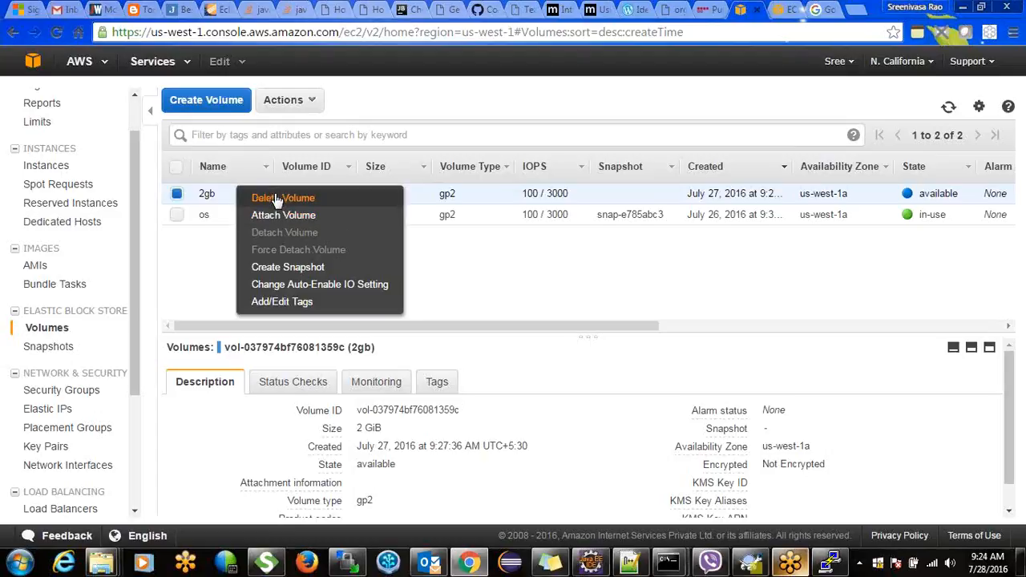
click(277, 199)
click(637, 353)
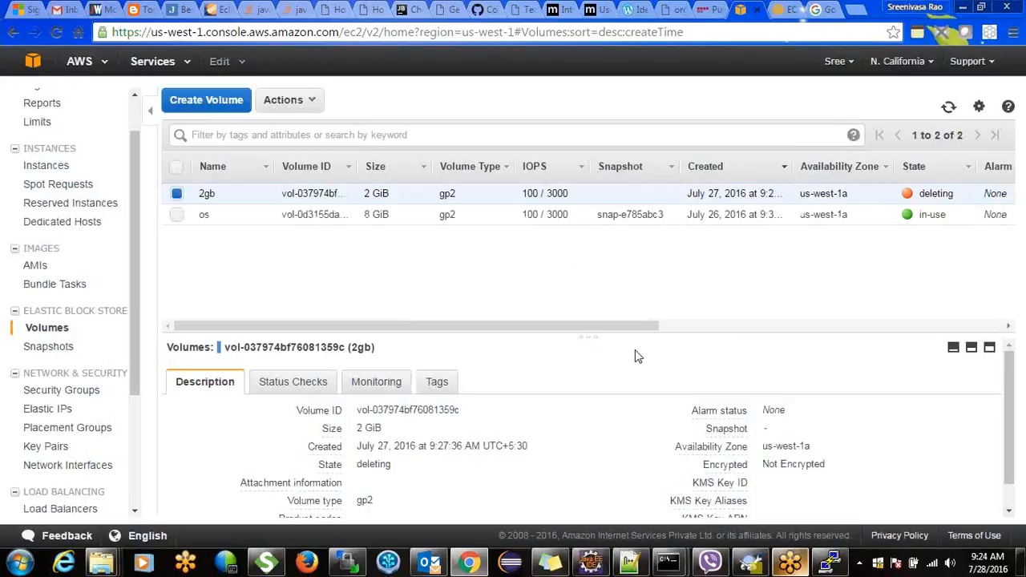
click(949, 108)
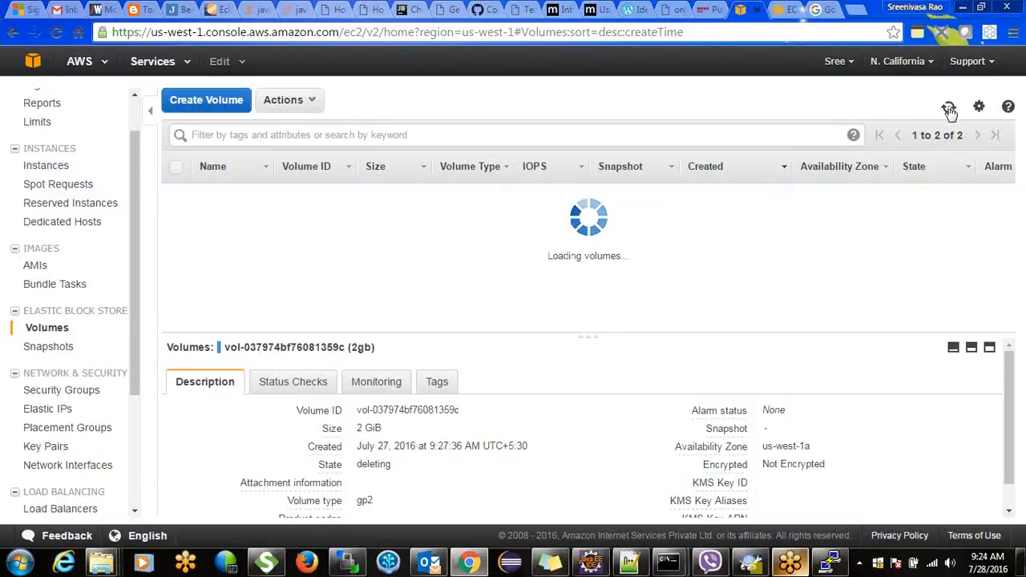
click(949, 108)
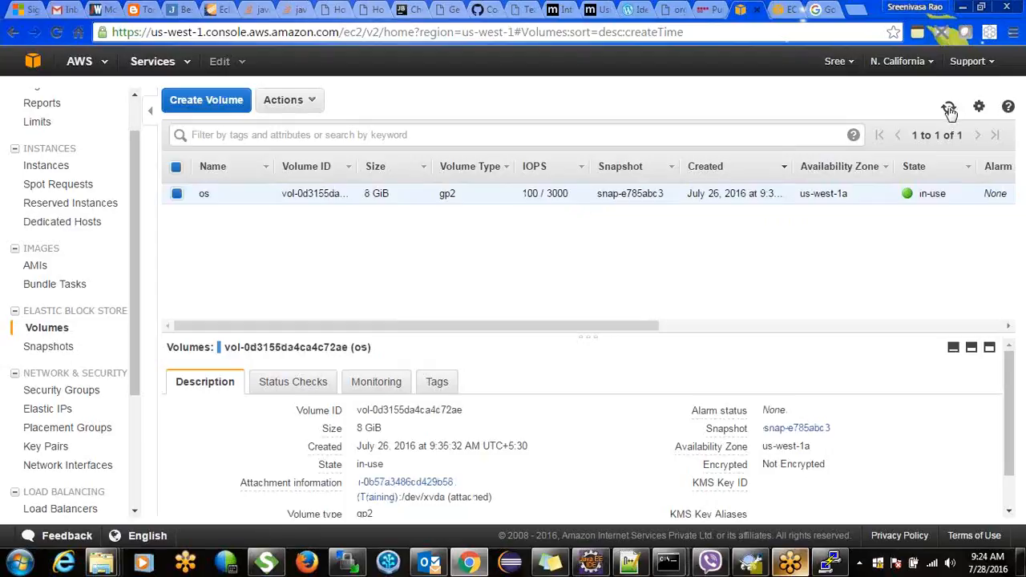
click(949, 109)
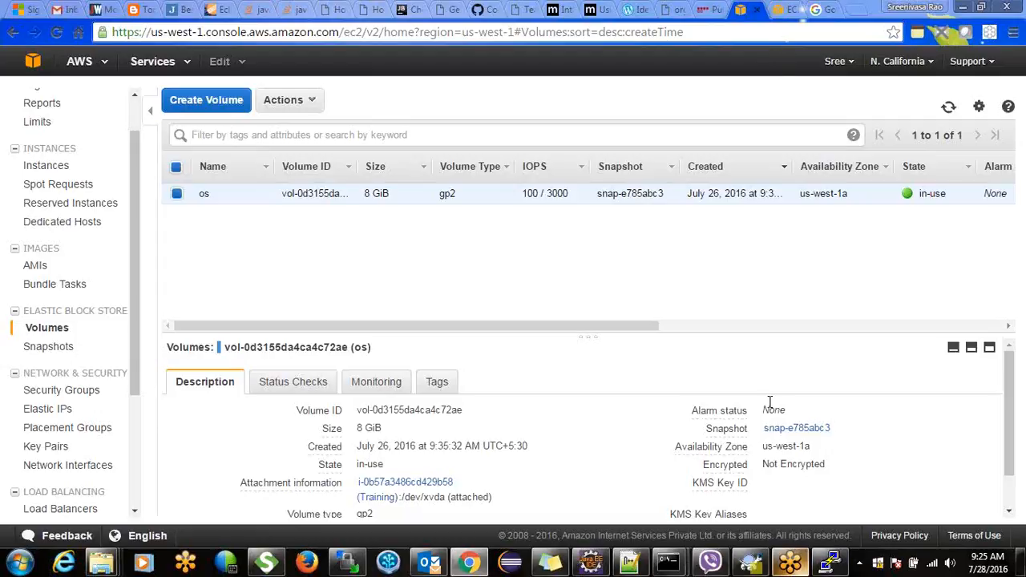
Run df -h in the PuTTY terminal, examine the root filesystem's size, used and available space, and minimize the terminal
click(831, 561)
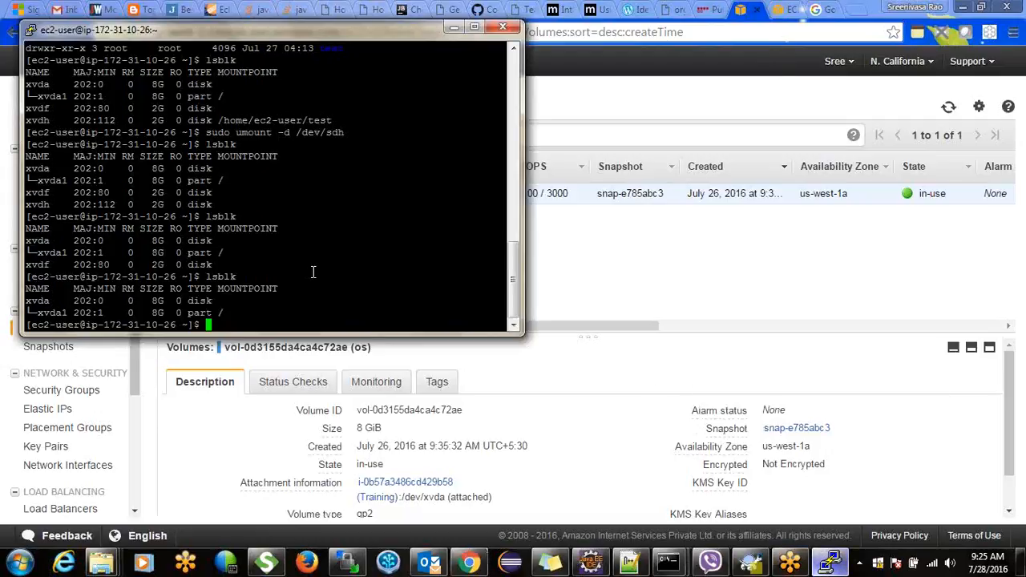
text(df -h)
key(Return)
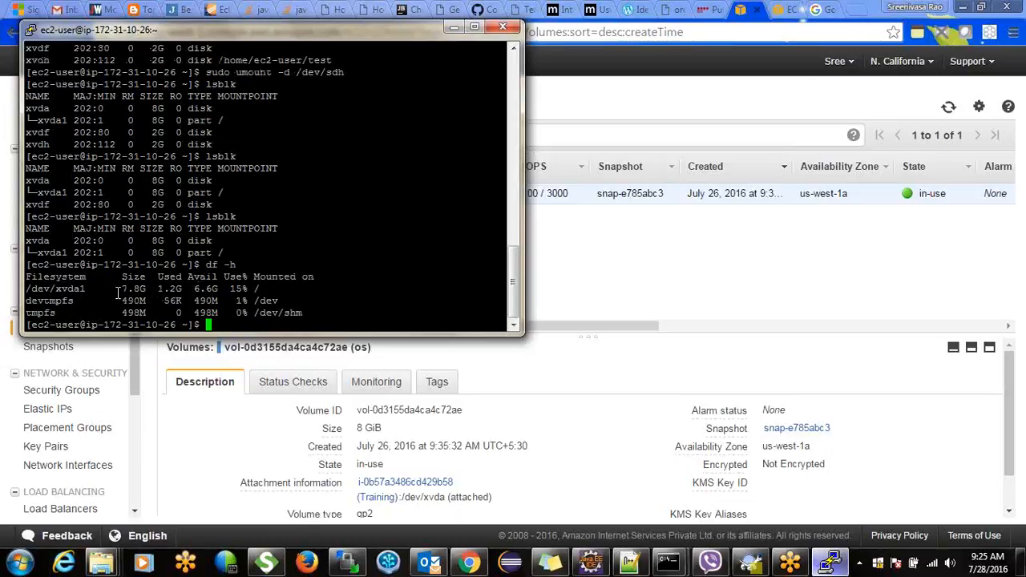
drag(123, 290, 144, 291)
click(138, 290)
drag(158, 289, 182, 288)
click(182, 289)
drag(193, 289, 218, 289)
click(451, 30)
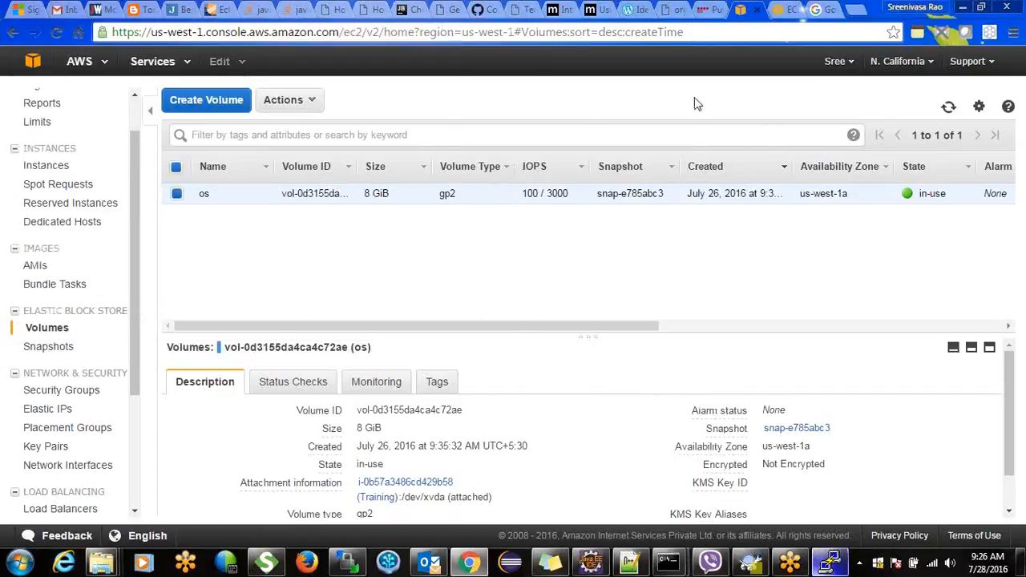
Refresh the volumes list, view the actions offered for the os volume, and examine the 2gb-snap entry in the snapshots list
click(950, 108)
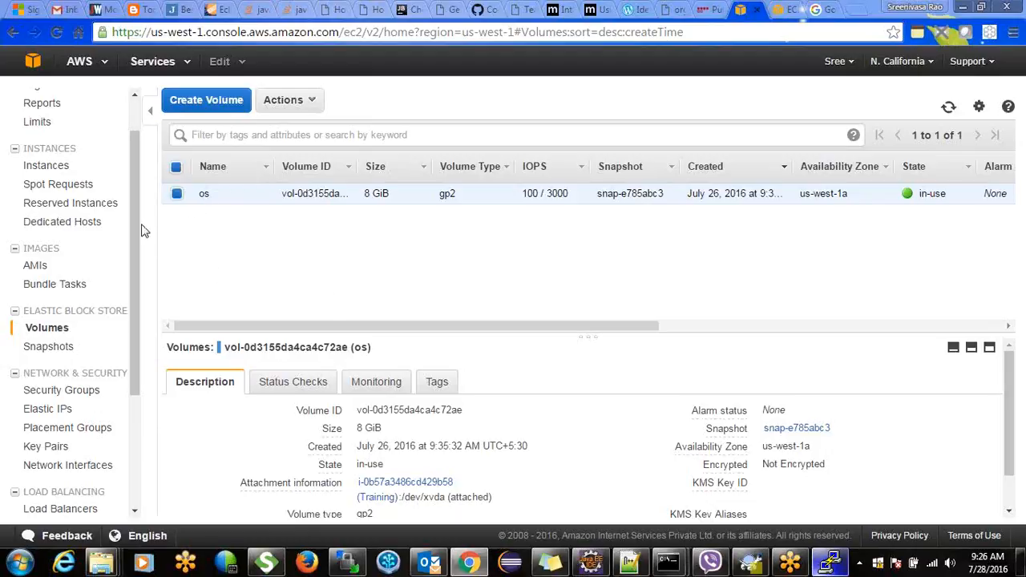
scroll(145, 272, down, 1)
scroll(145, 273, up, 2)
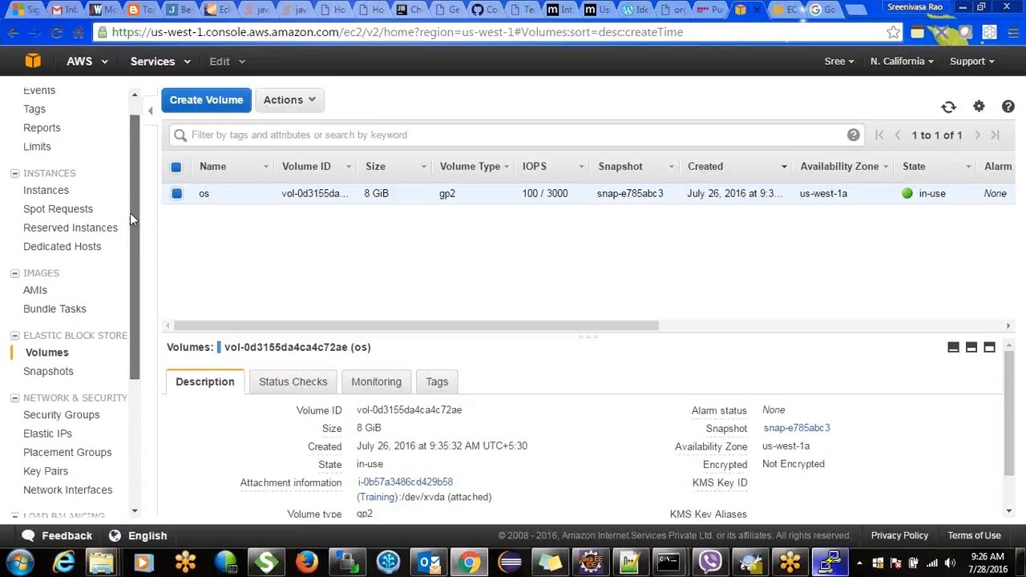
scroll(130, 212, down, 1)
click(55, 367)
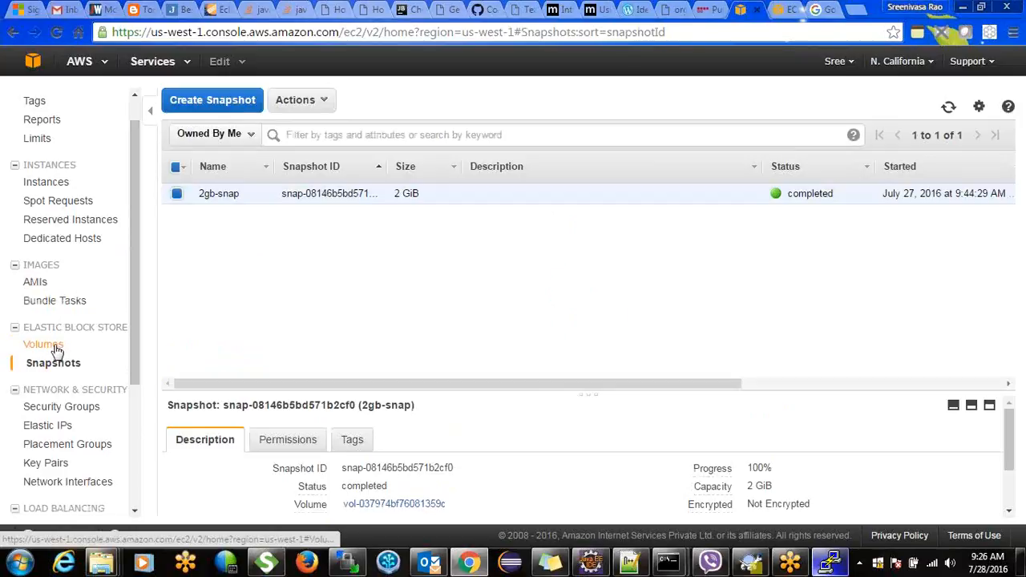
click(57, 350)
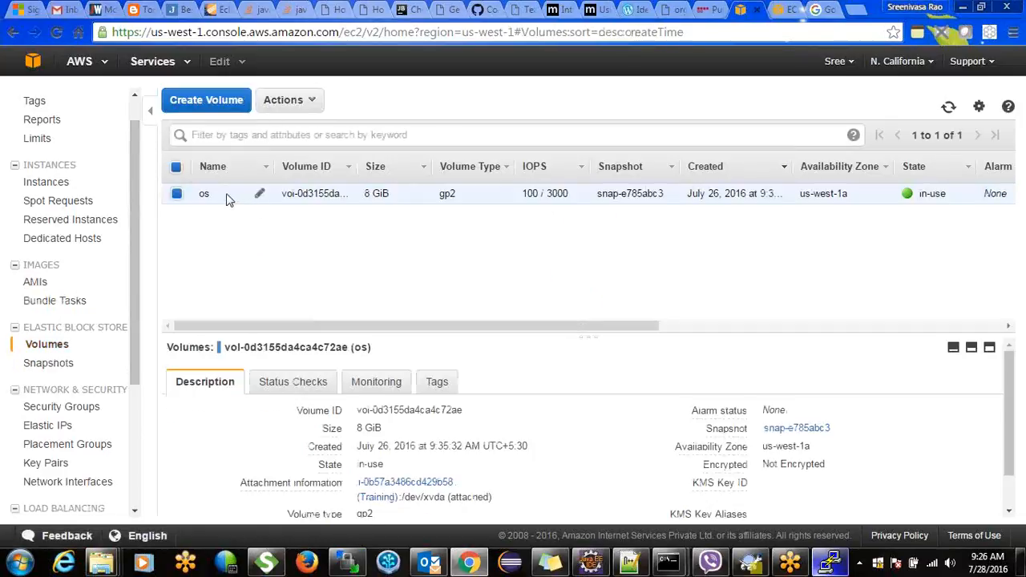
right_click(228, 199)
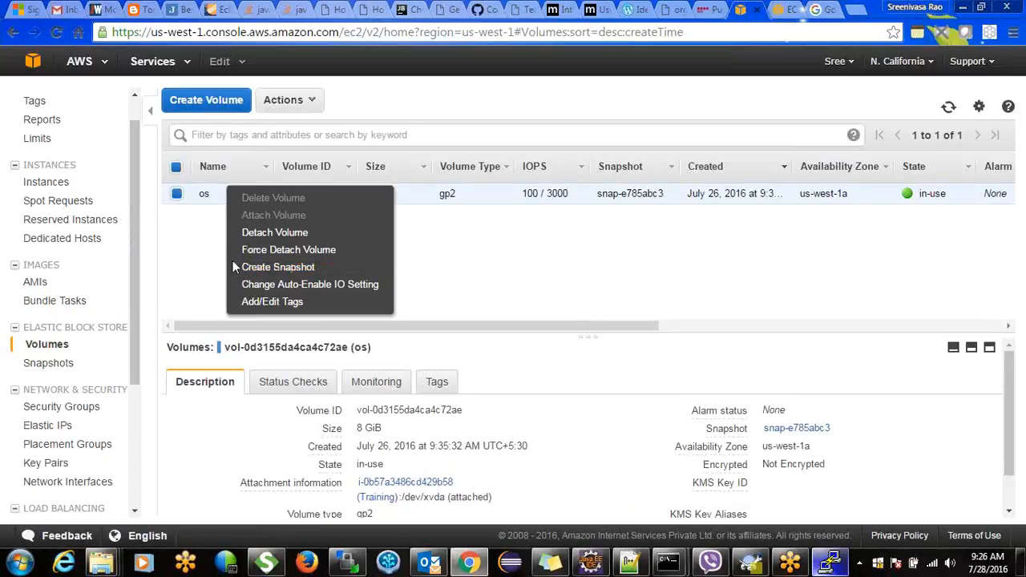
click(207, 252)
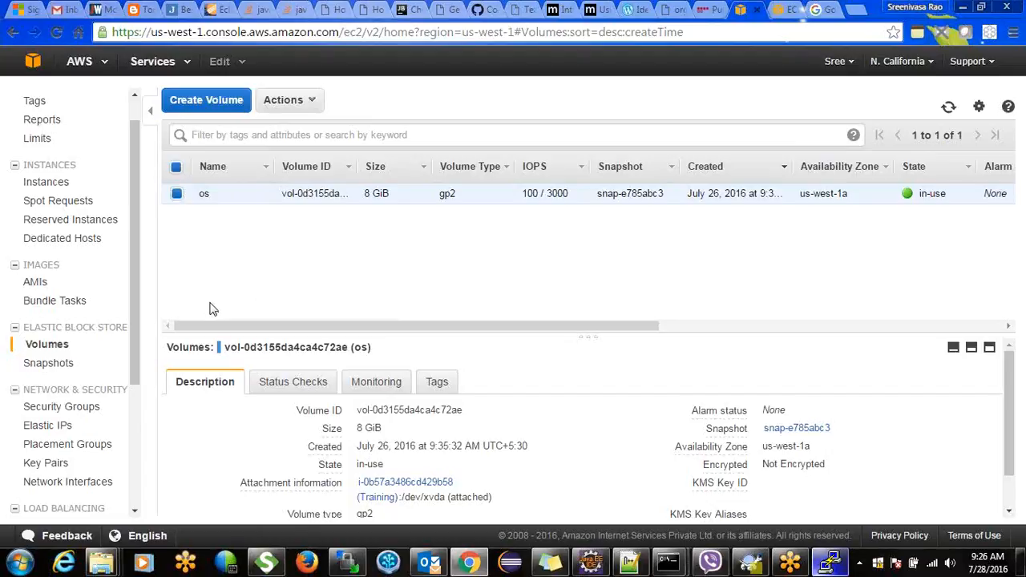
click(37, 365)
mouse_move(237, 200)
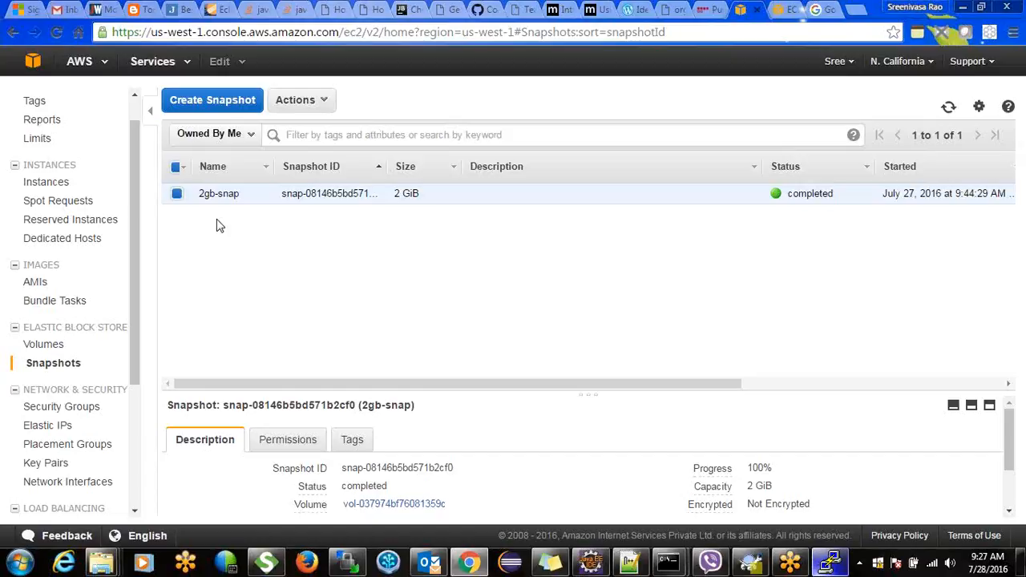
Go to the instances list, view the Amazon Machine Images offered in the launch instance wizard, and exit the wizard
click(48, 182)
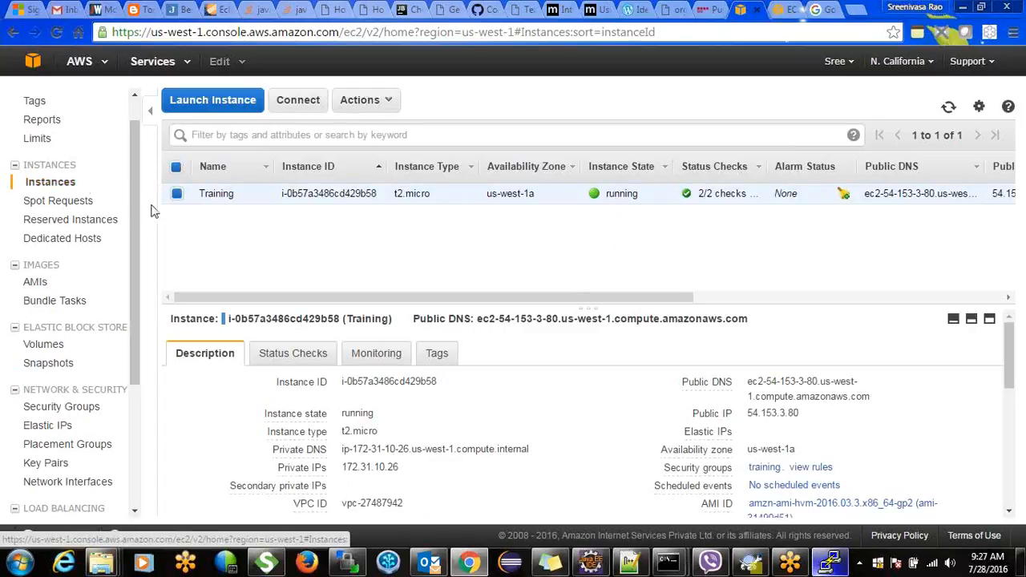
click(213, 102)
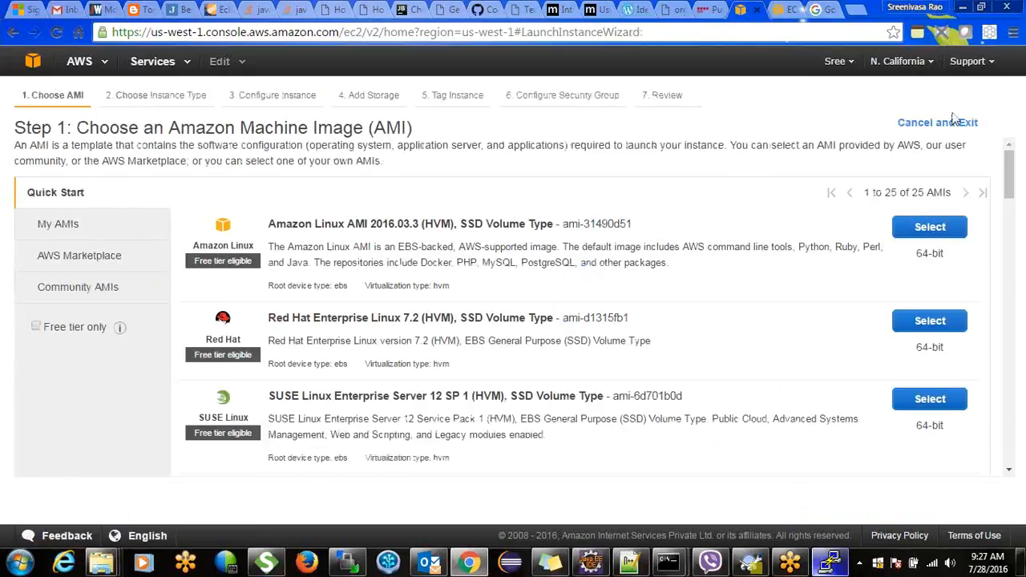
click(929, 123)
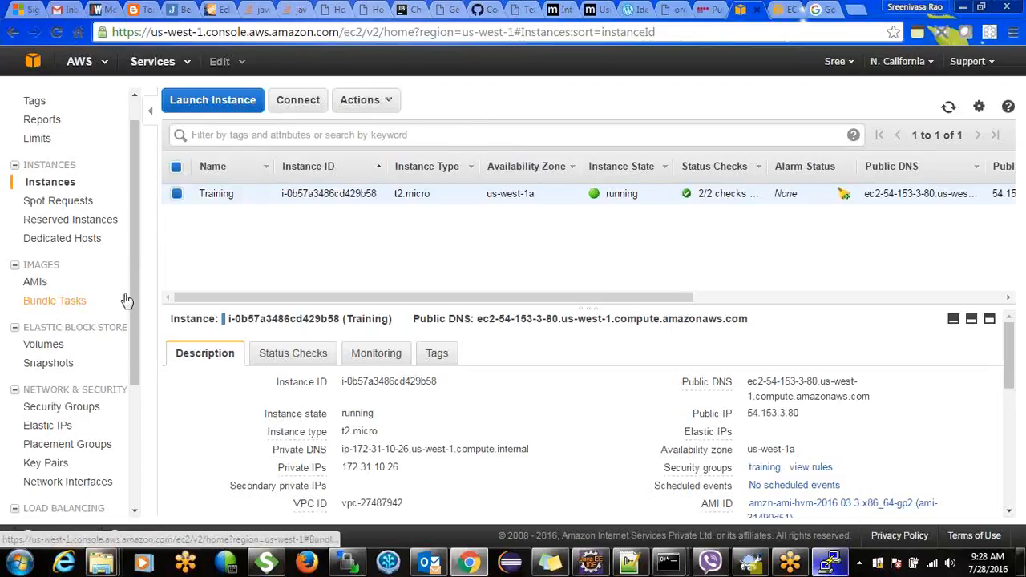
Start a new security group with the name Demo and the description Demo
scroll(137, 338, down, 1)
scroll(136, 338, down, 1)
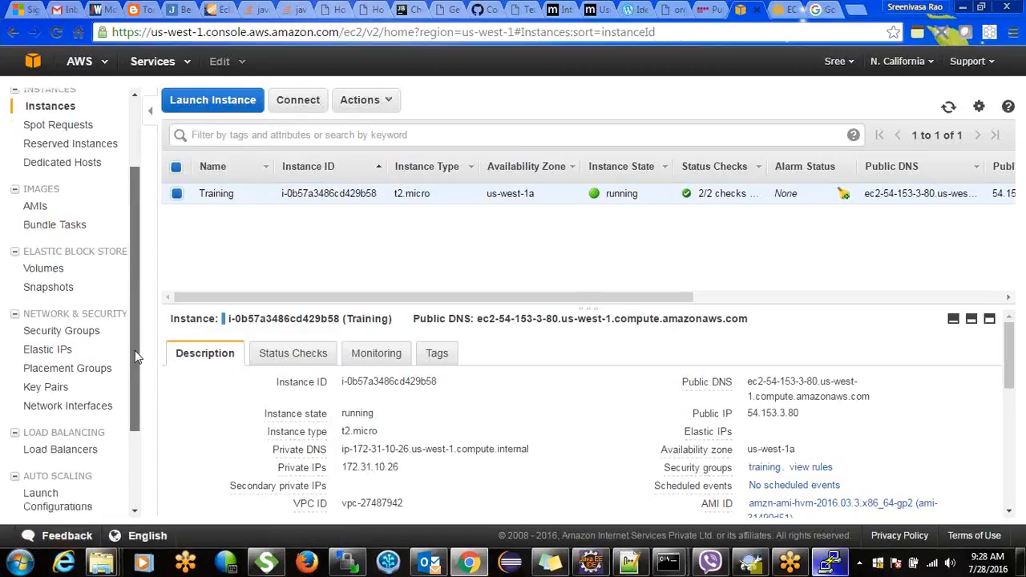
click(80, 327)
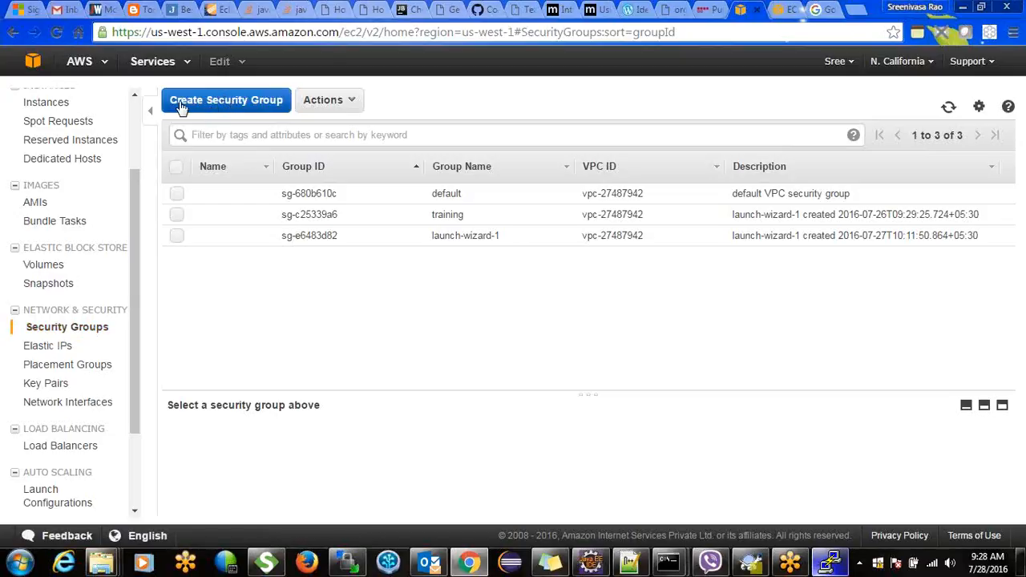
click(228, 101)
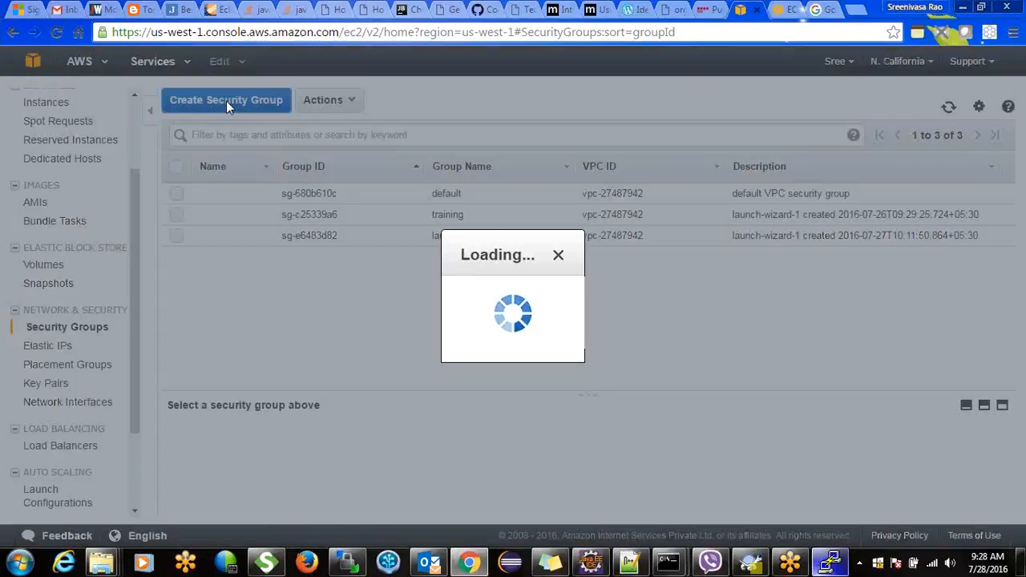
click(375, 158)
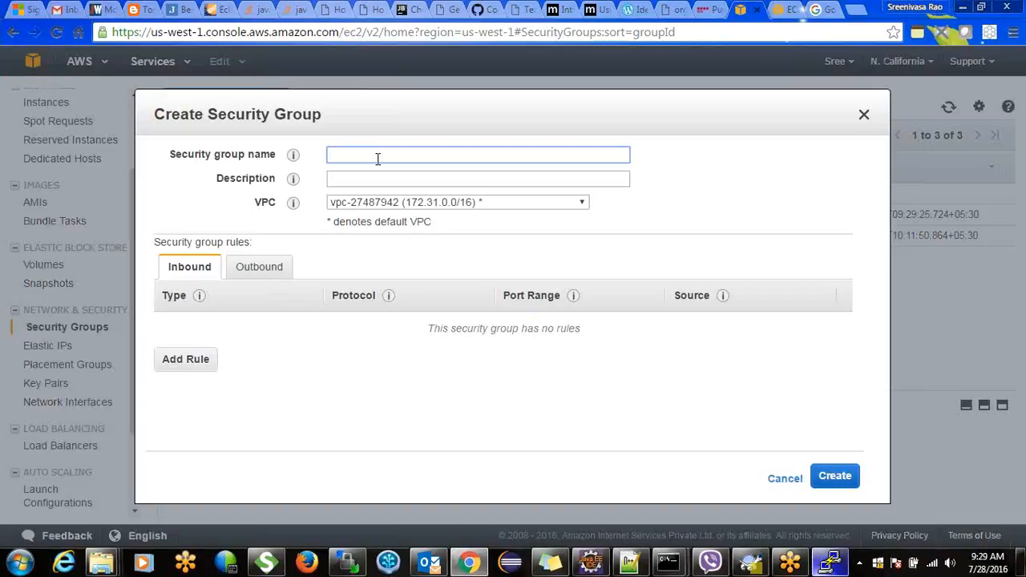
text(Demo)
click(361, 176)
text(Dem)
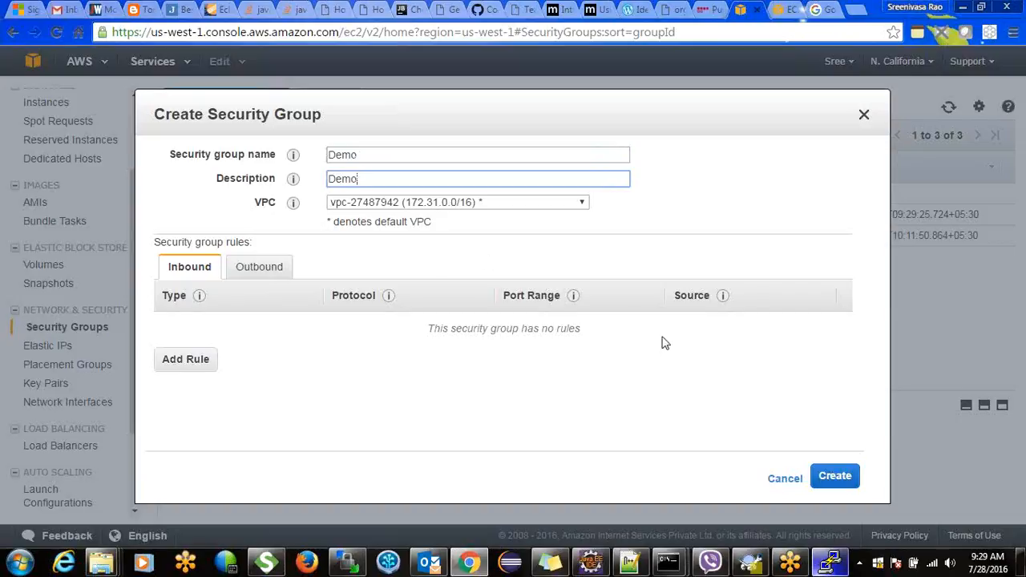
Keep the default VPC for the Demo security group and add an inbound rule of type SSH
click(556, 203)
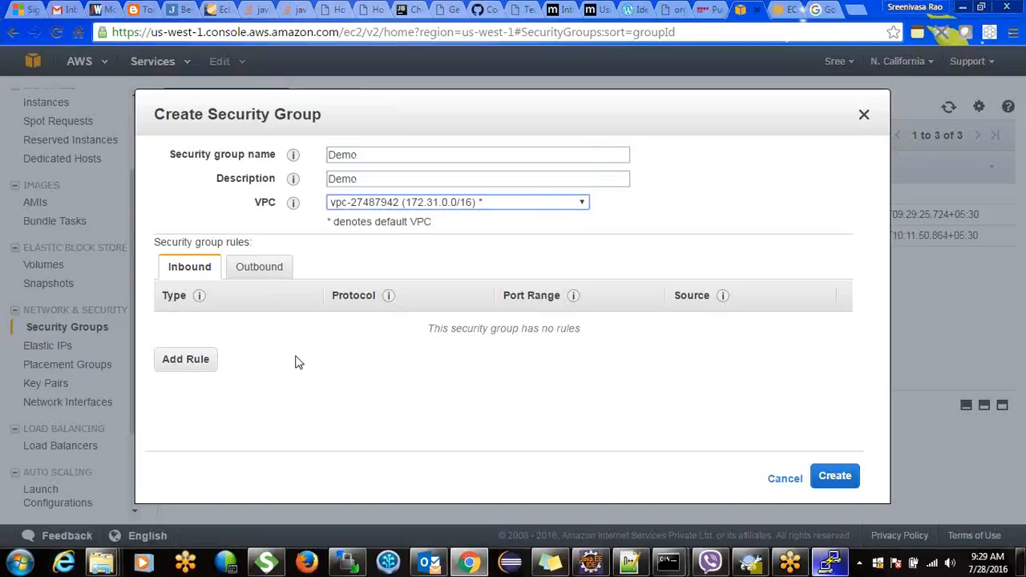
click(190, 367)
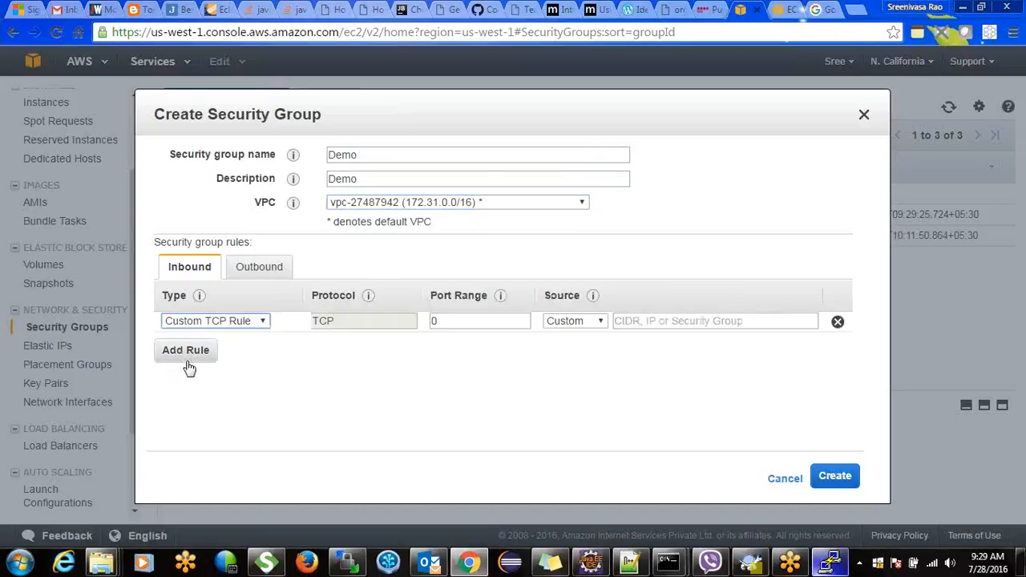
click(251, 322)
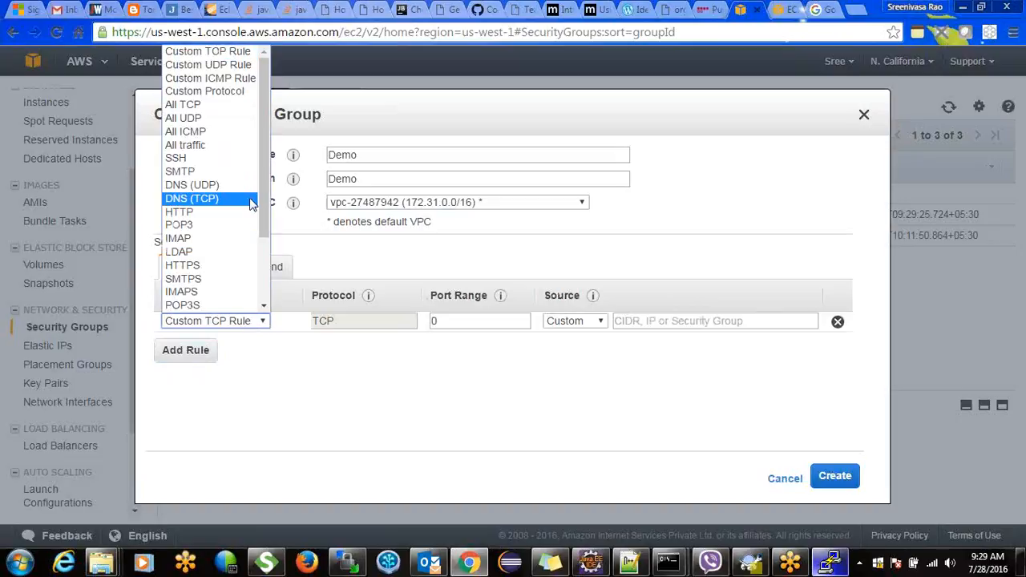
click(216, 160)
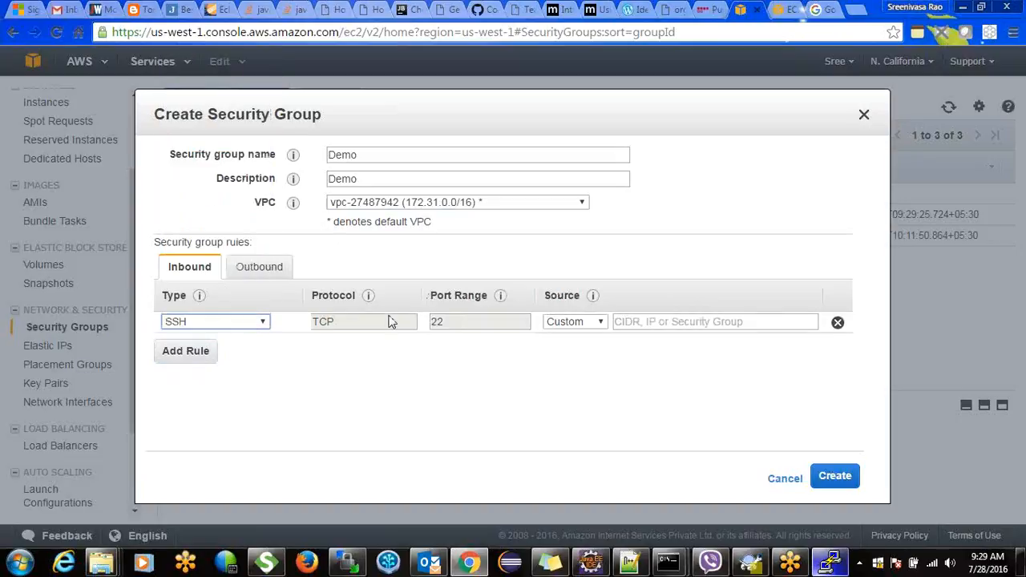
Set the SSH rule's source to Anywhere and create the Demo security group
double_click(362, 326)
drag(460, 327, 430, 323)
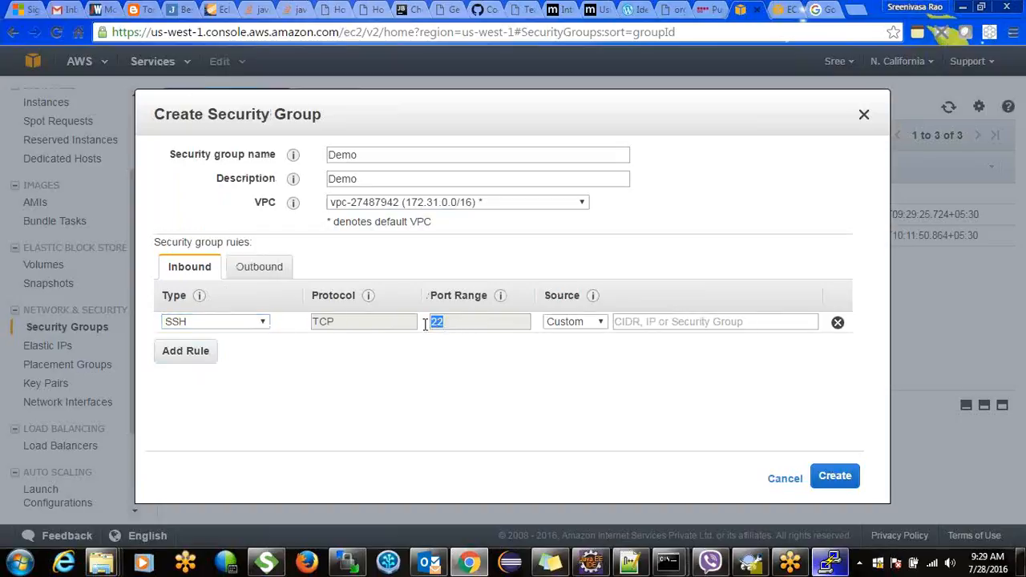
click(596, 322)
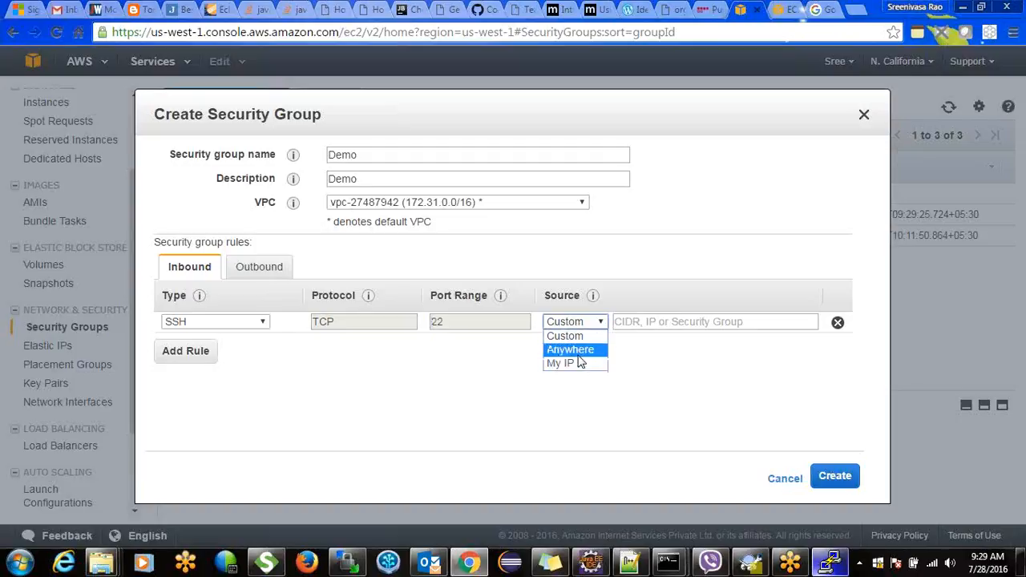
click(583, 352)
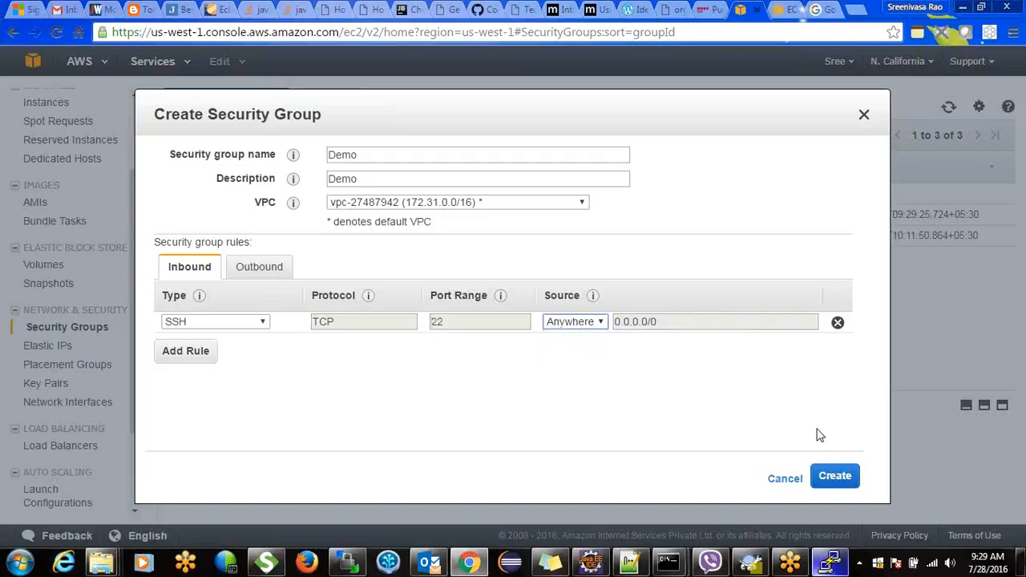
click(600, 321)
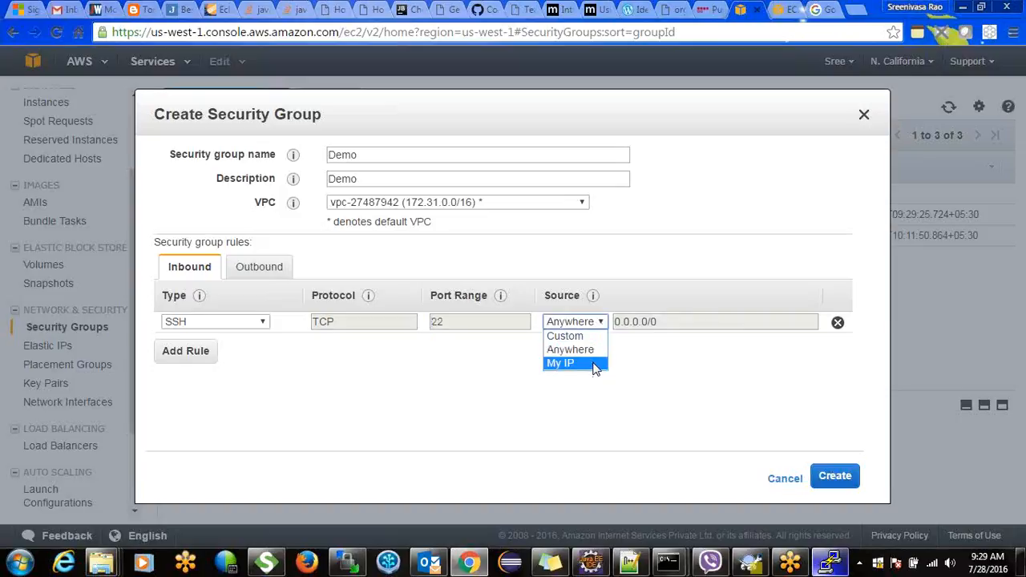
click(571, 350)
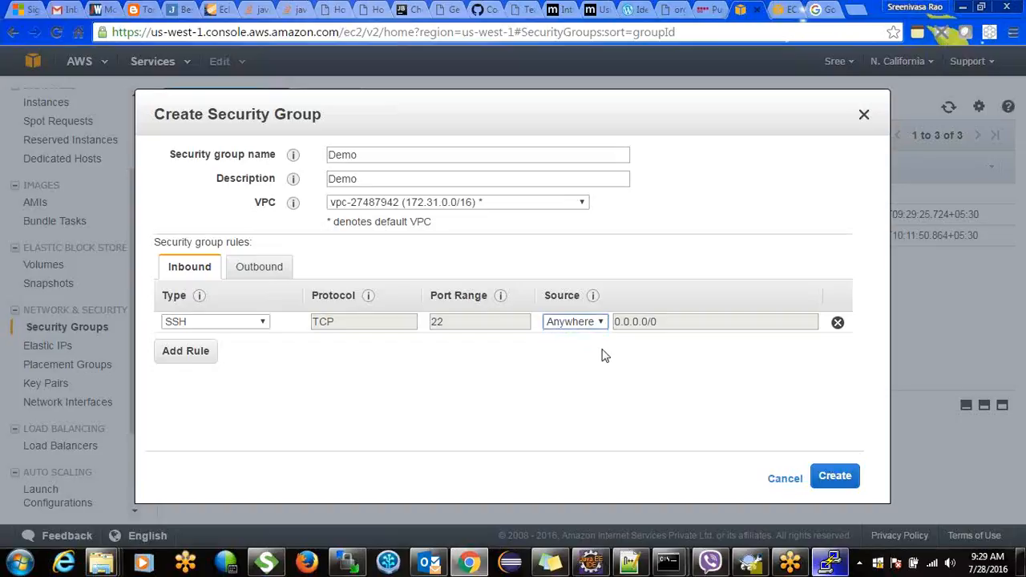
click(834, 478)
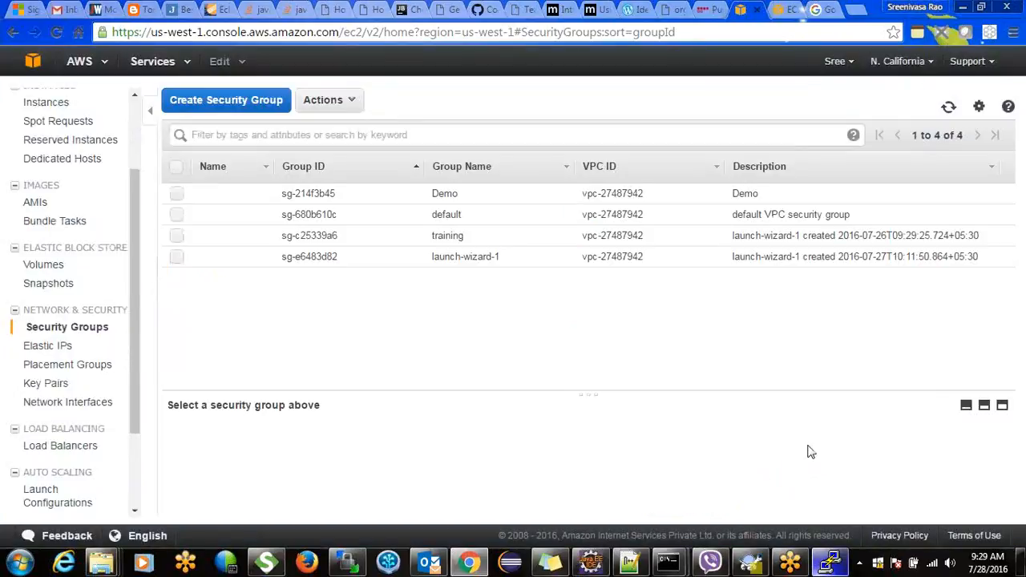
Try to give the new Demo security group the name SecurityDemo
click(225, 263)
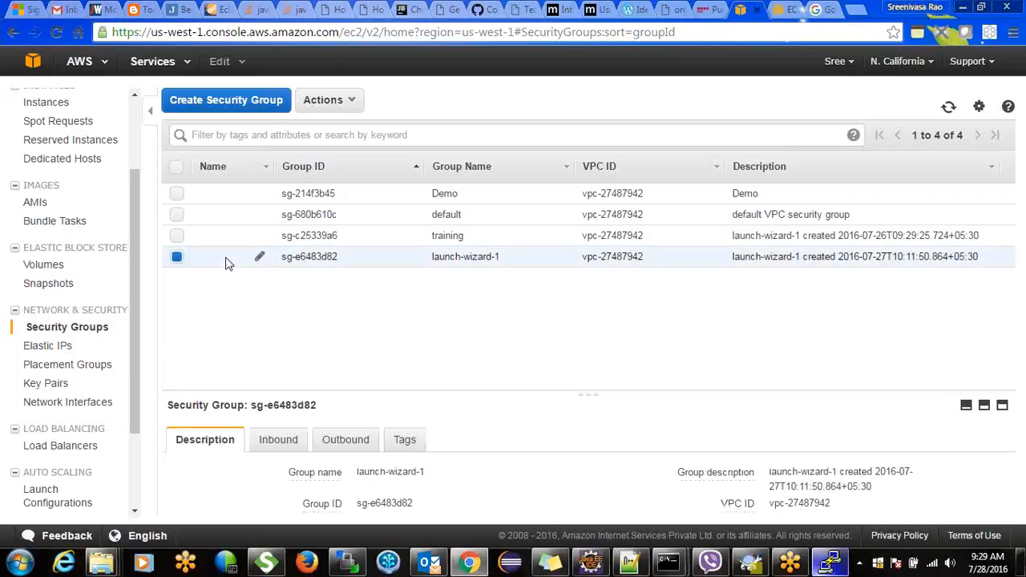
click(232, 204)
click(258, 194)
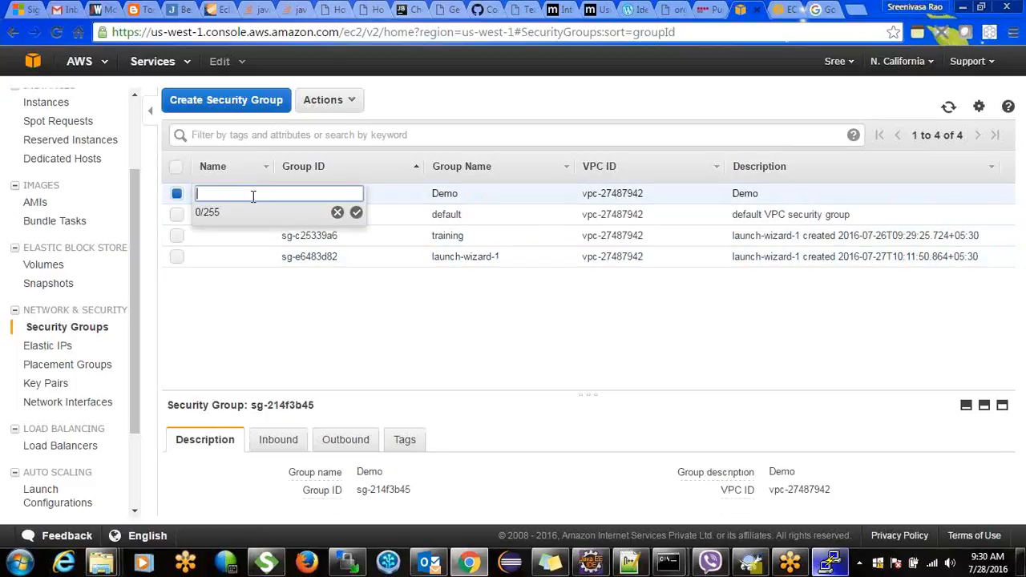
text(De)
key(BackSpace)
key(BackSpace)
text(SecurityDemo)
key(Return)
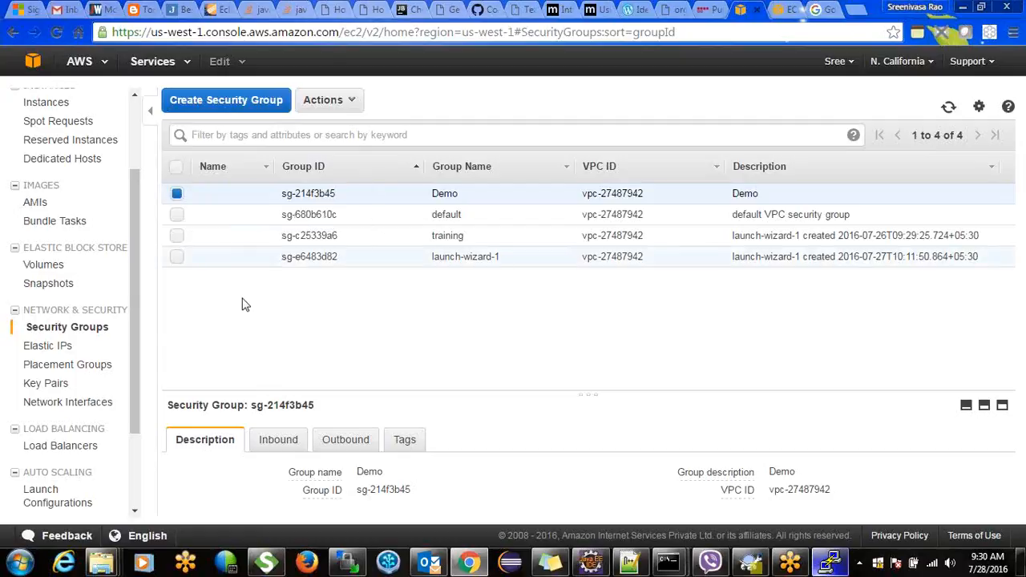
Enter SecurityDemo as the Demo security group's name and save it
mouse_move(234, 198)
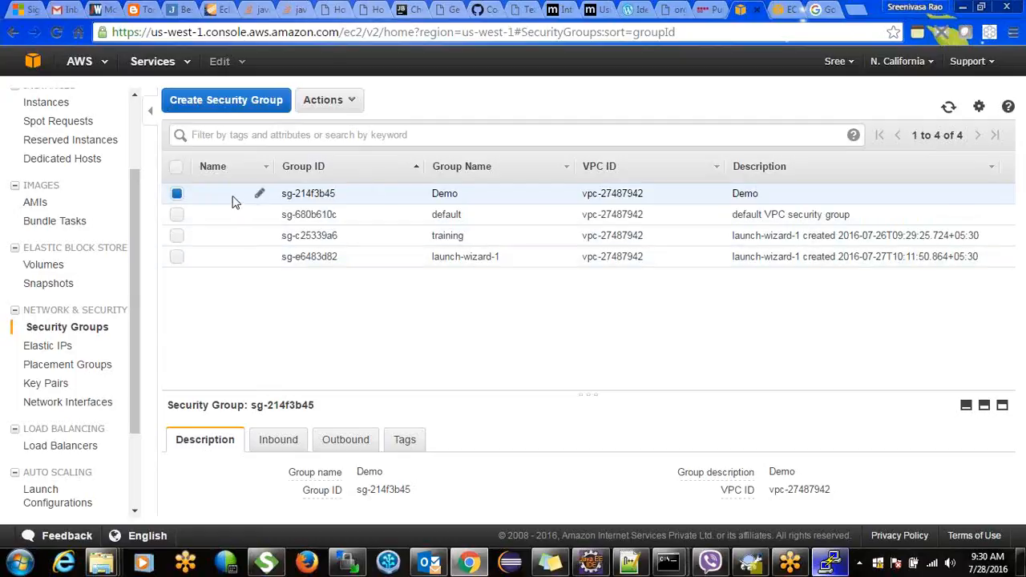
click(257, 198)
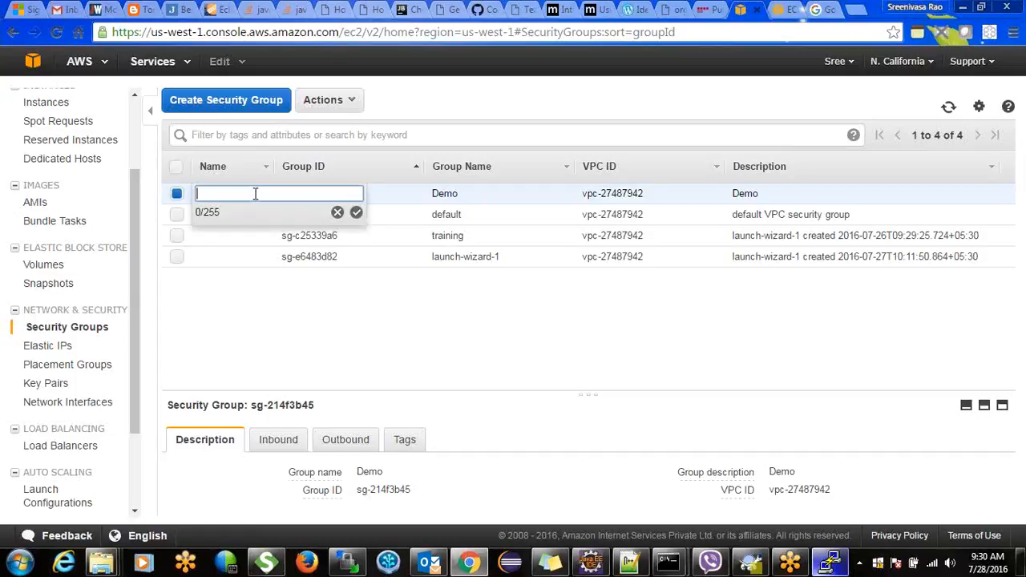
text(SecurityDemo)
click(358, 214)
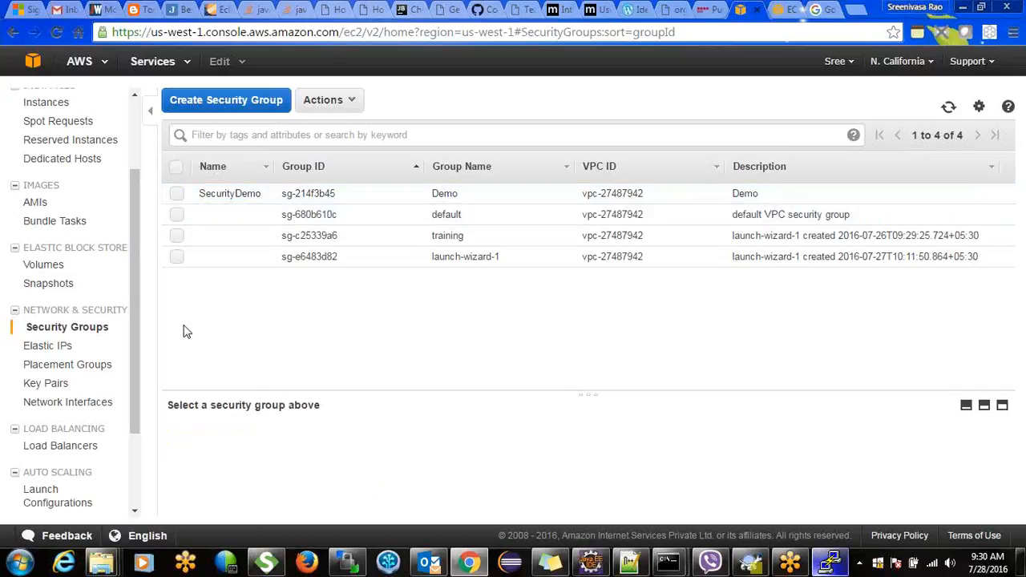
Create a key pair named demokey and select it in the key pairs list
drag(131, 333, 131, 424)
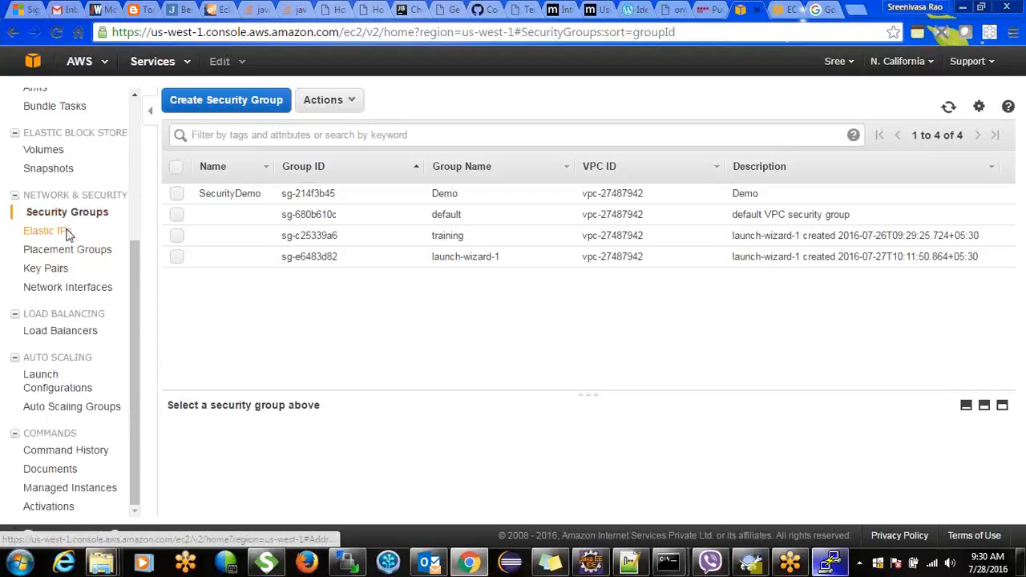
click(40, 270)
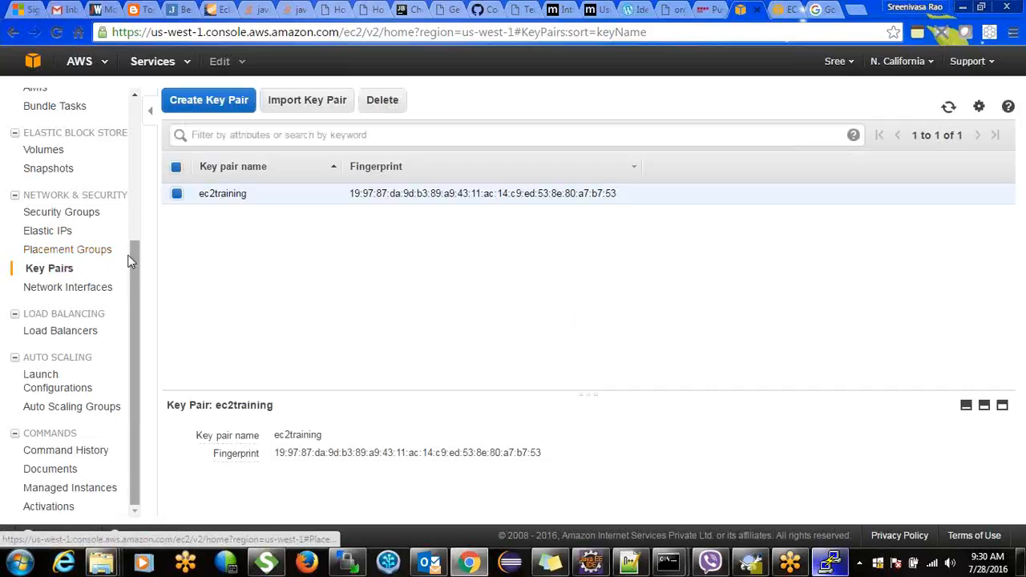
click(222, 104)
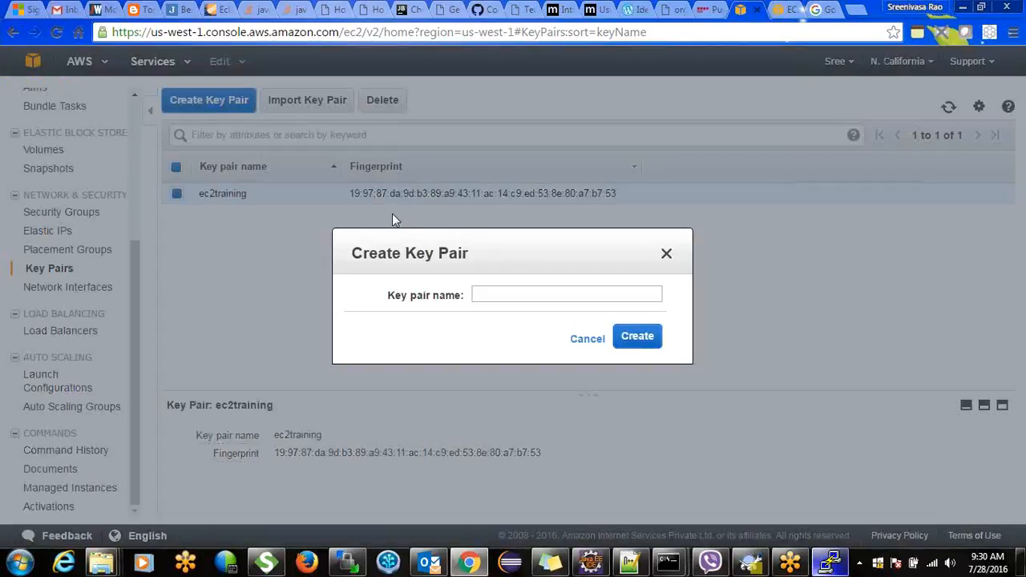
click(499, 294)
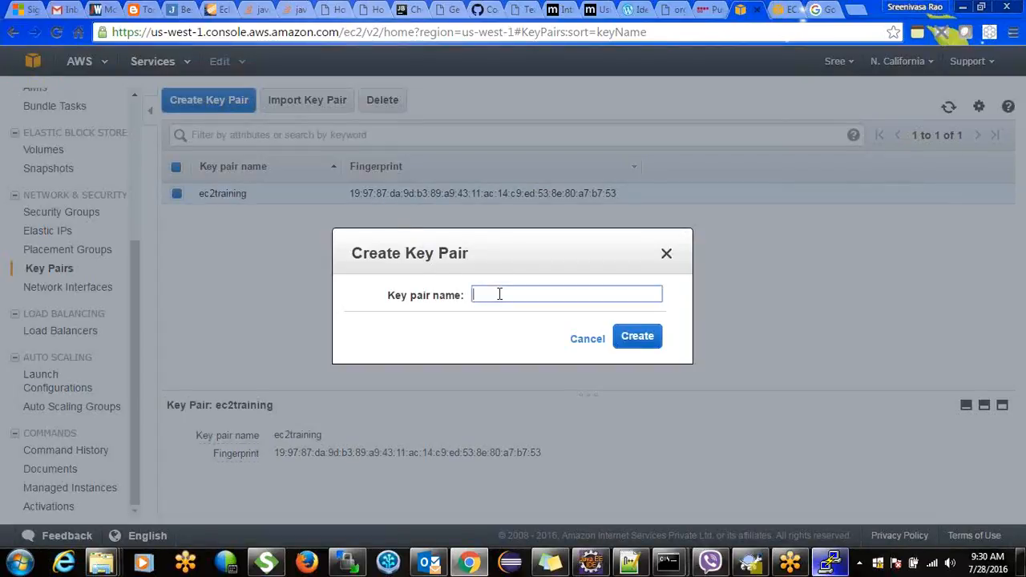
text(demokey)
click(645, 340)
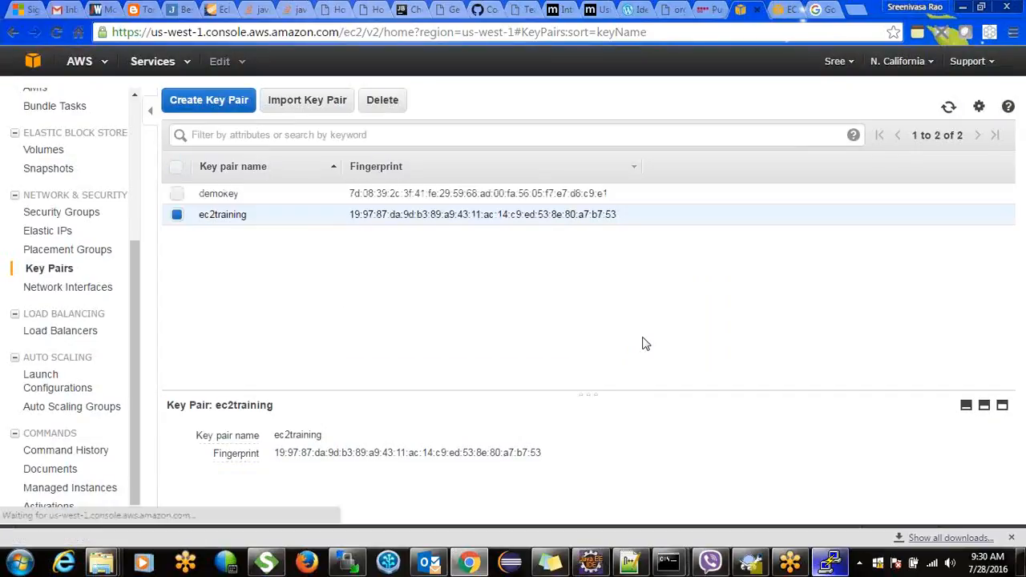
click(230, 194)
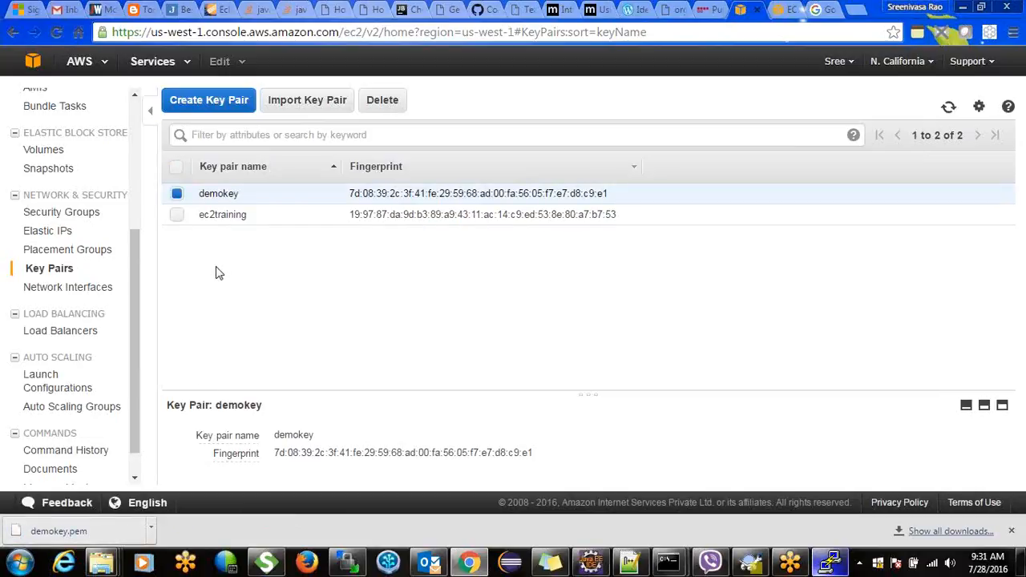
Go to the Elastic IPs list and allocate a new Elastic IP address
scroll(133, 301, down, 1)
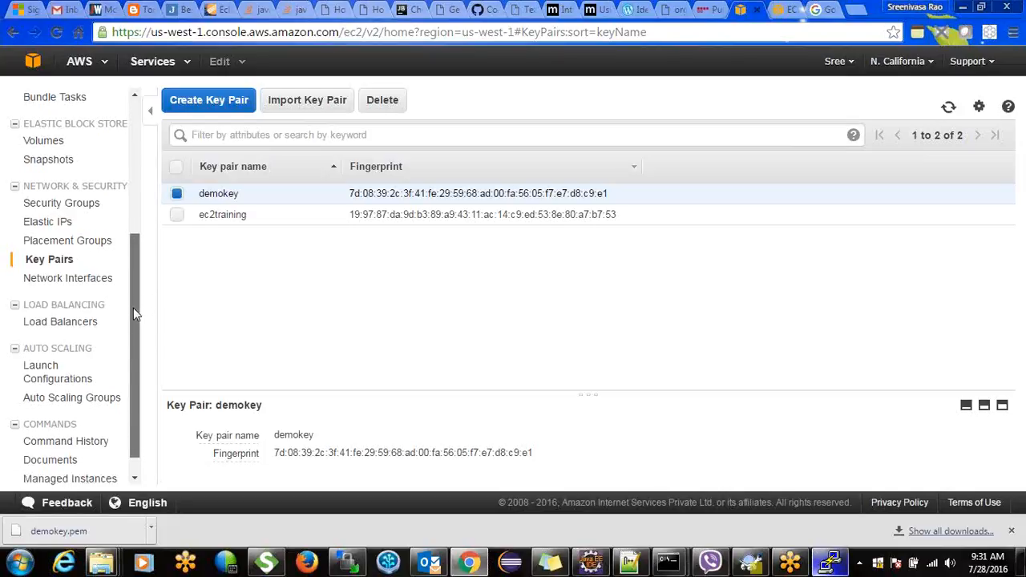
scroll(138, 321, up, 1)
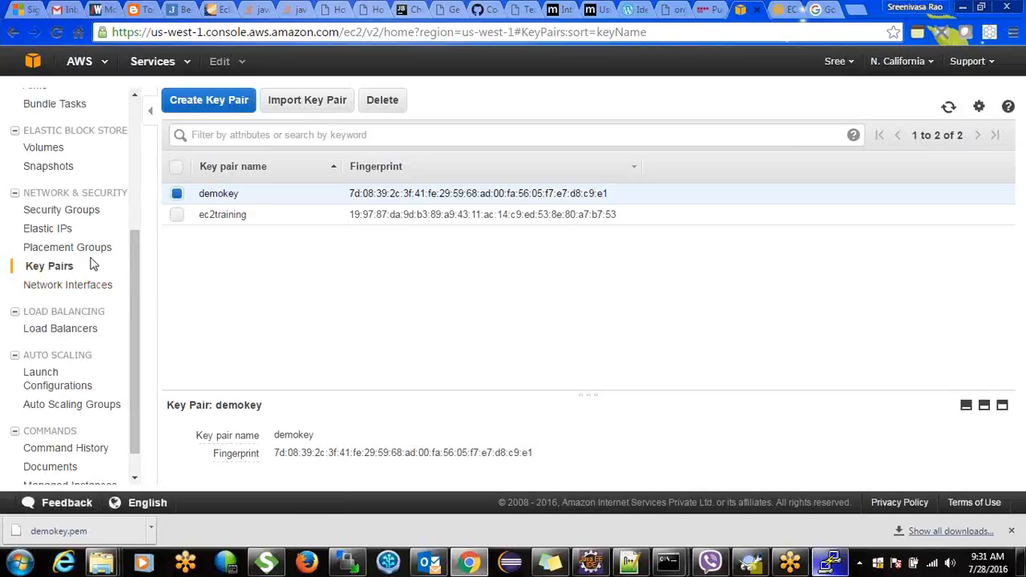
click(52, 233)
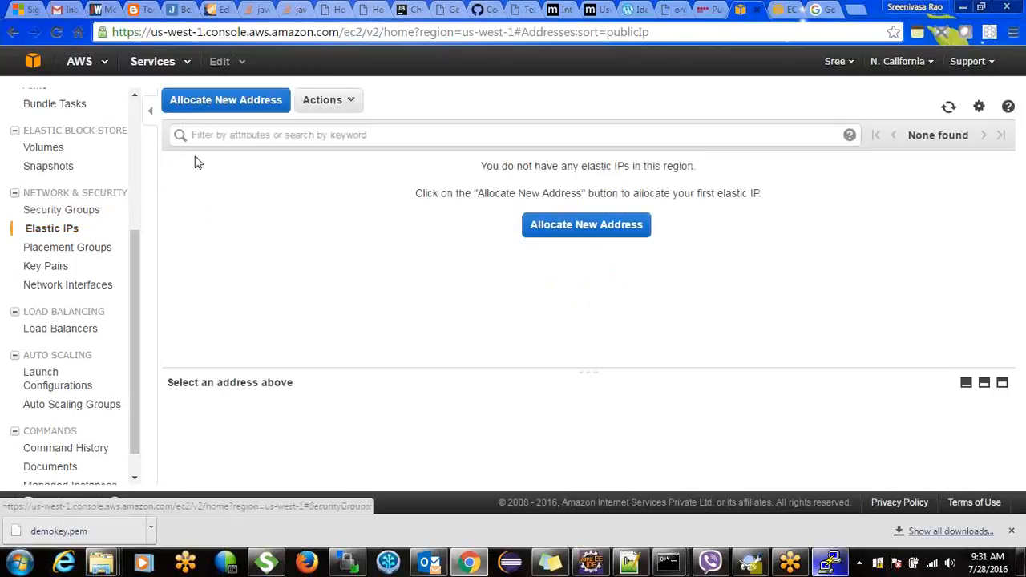
click(222, 99)
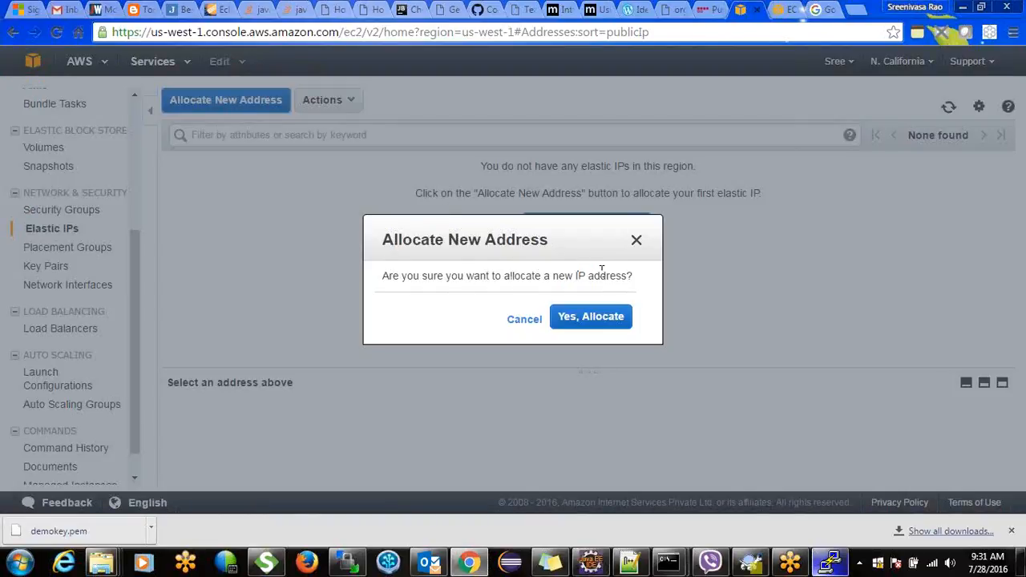
click(591, 324)
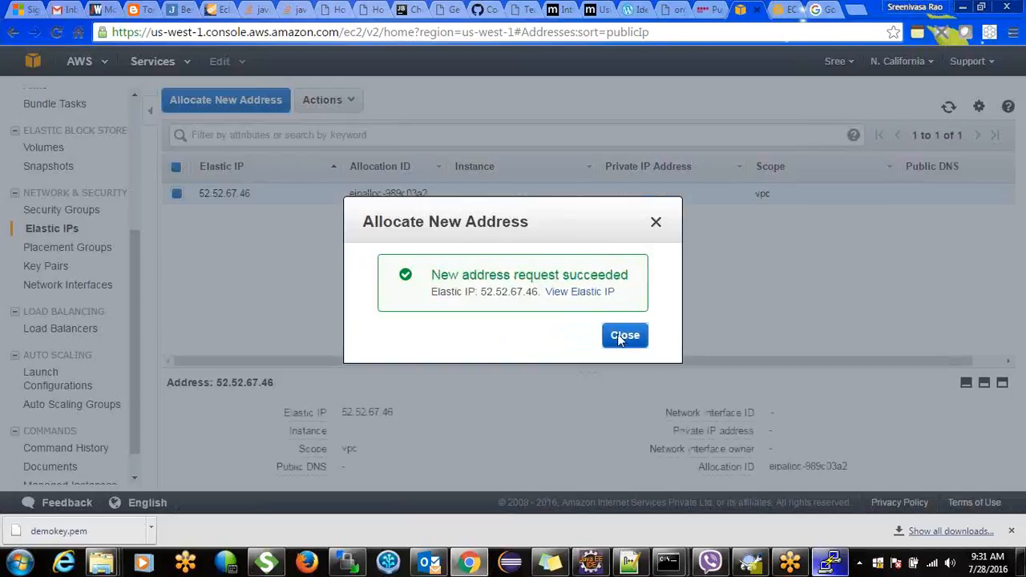
click(623, 336)
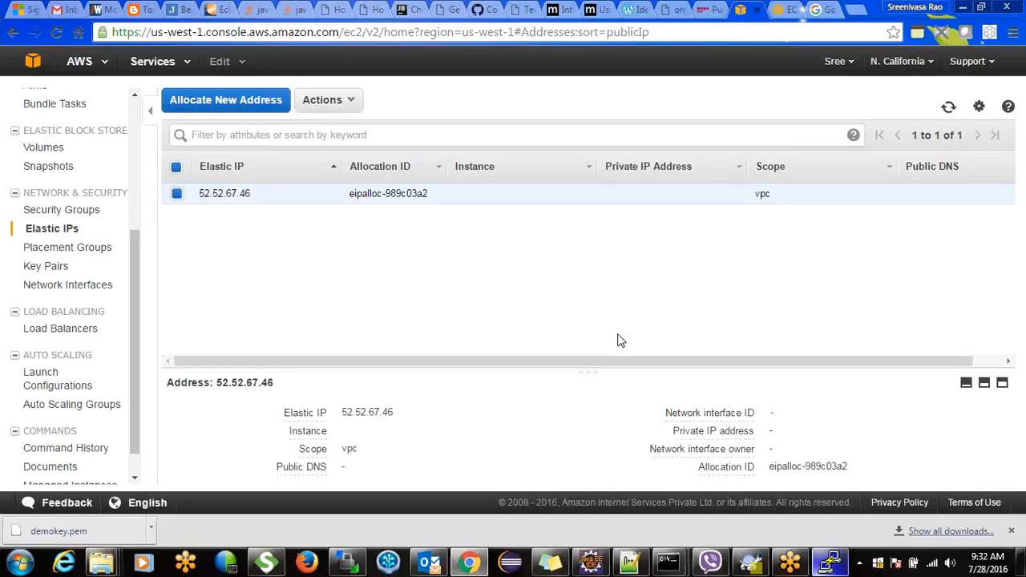
View the Elastic IP charges on the EC2 pricing page, and return to the allocated address in the console
click(790, 9)
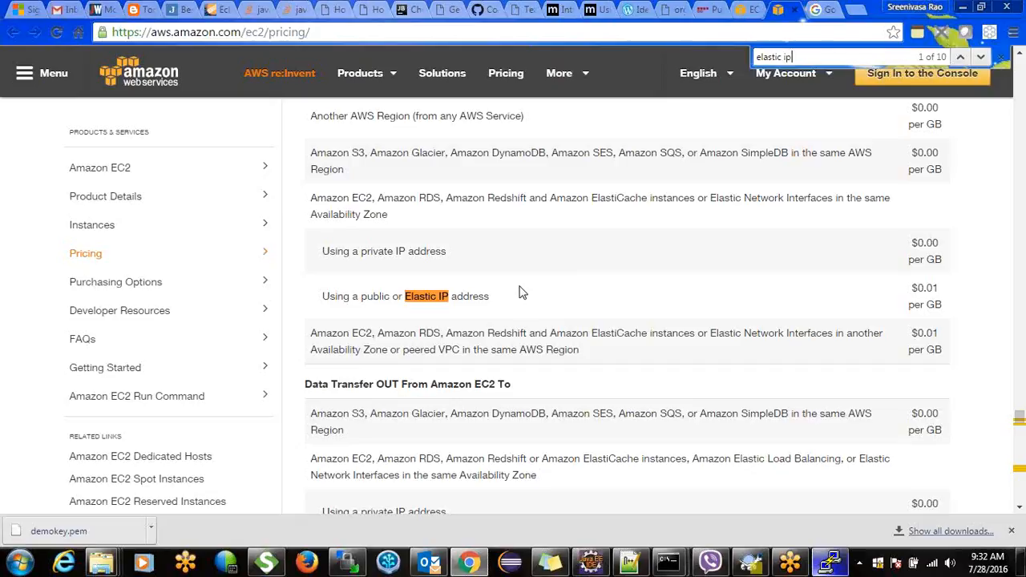
click(744, 11)
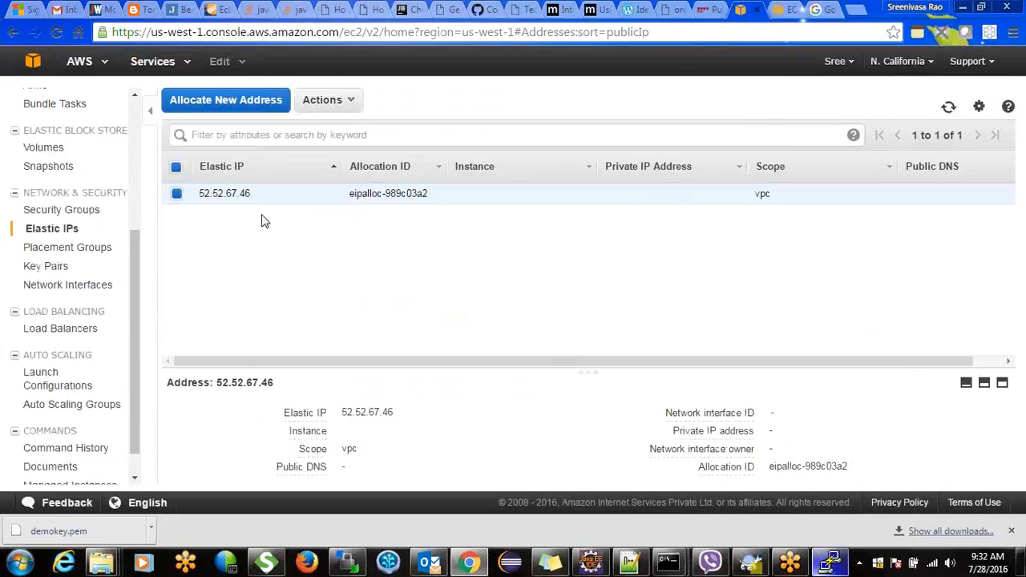
drag(268, 195, 196, 187)
click(344, 258)
Open the volumes list and view the details of the os volume
mouse_move(134, 270)
mouse_down()
mouse_move(136, 294)
mouse_move(134, 271)
mouse_up()
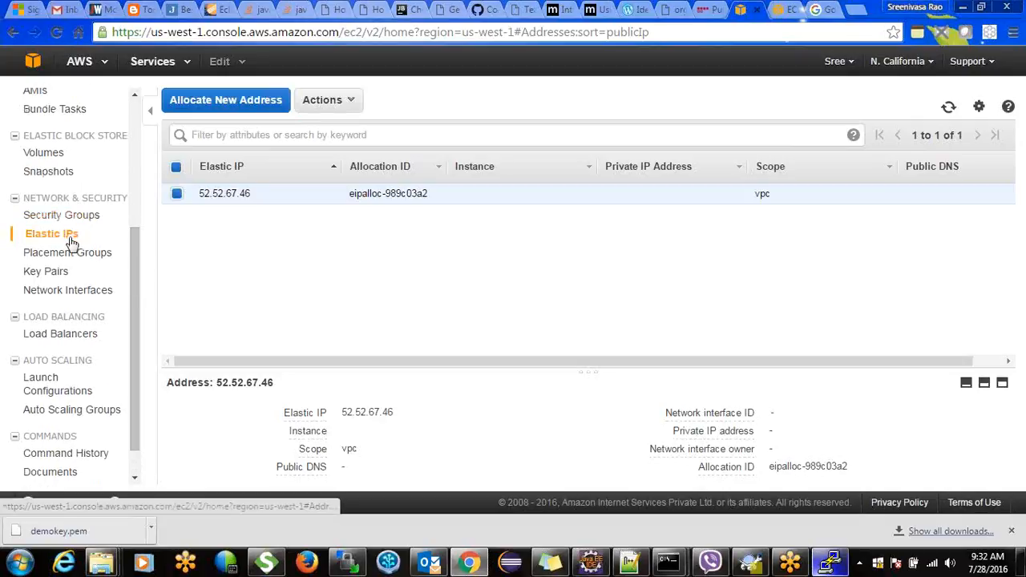
drag(131, 247, 132, 198)
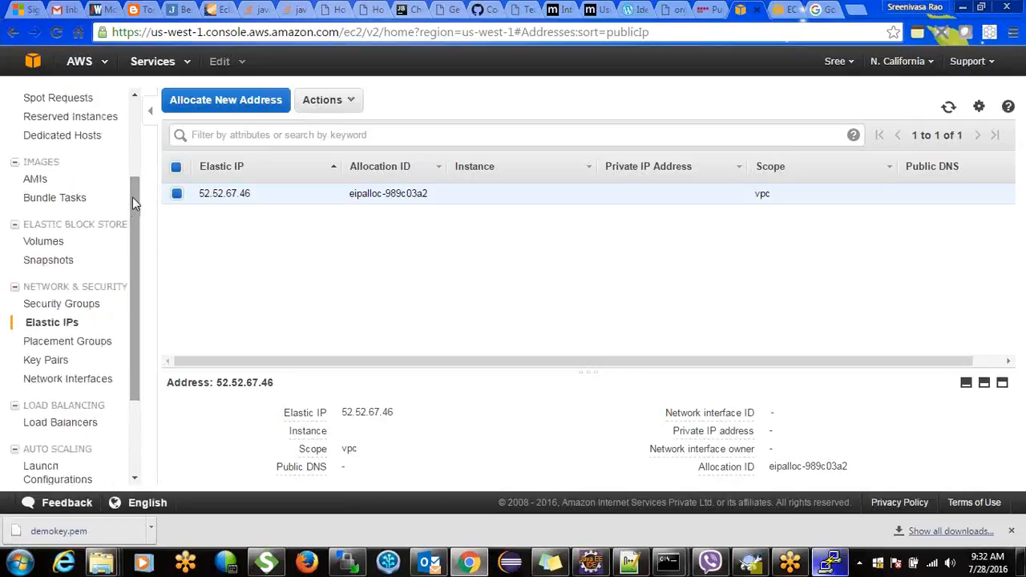
click(66, 243)
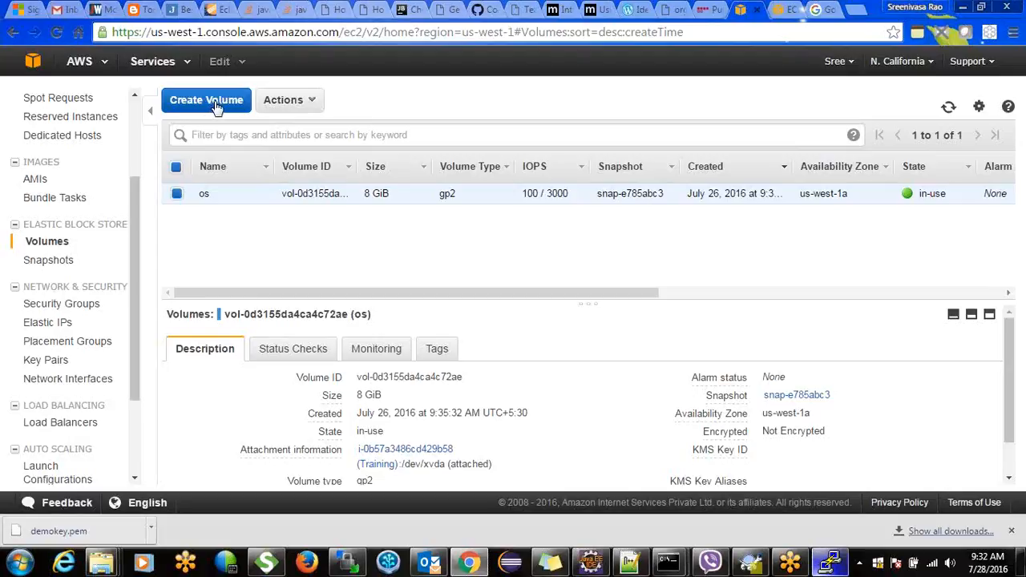
scroll(136, 124, up, 3)
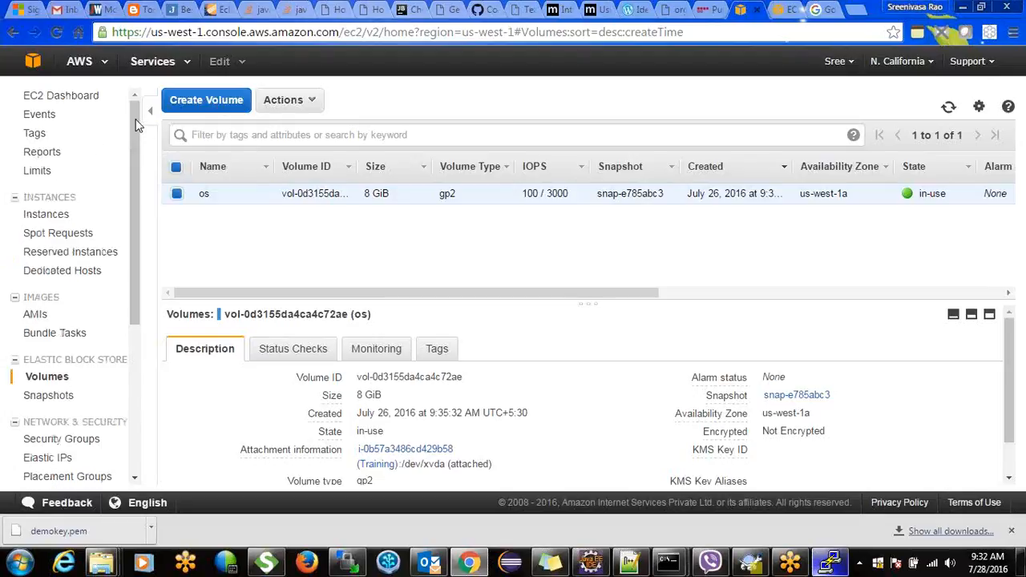
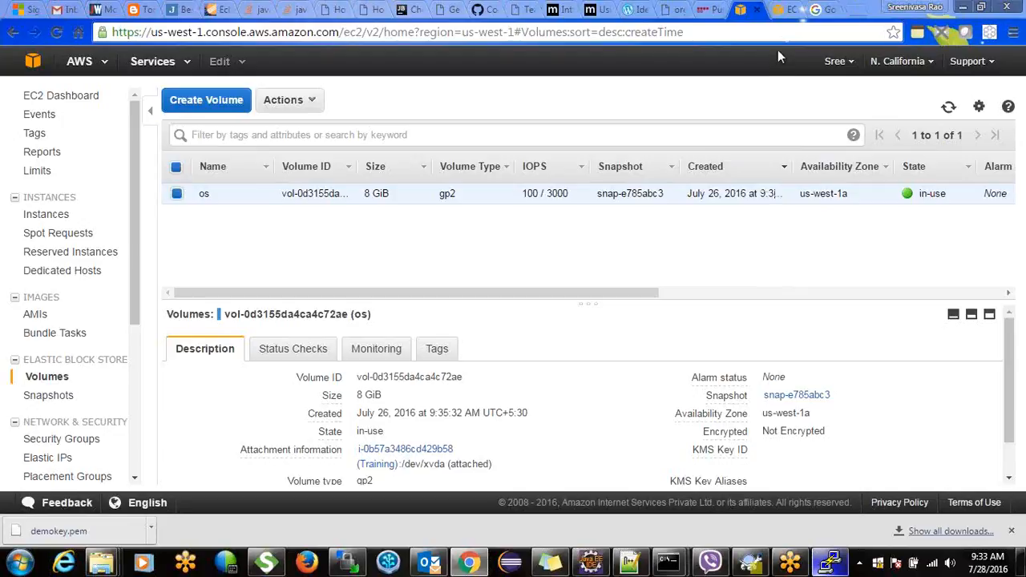
Open the security groups list and view the inbound rules of the Demo group
click(49, 440)
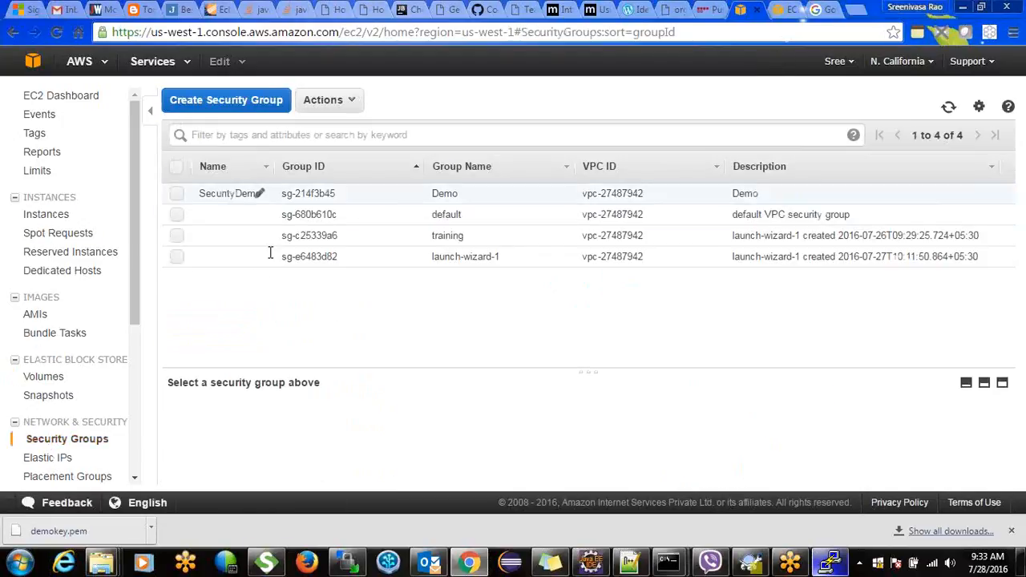
click(234, 193)
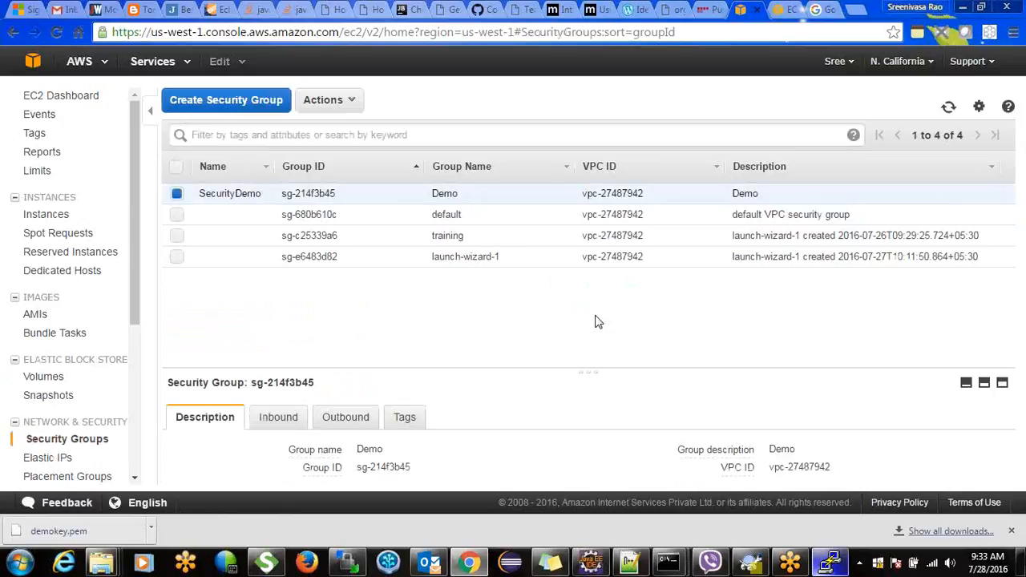
click(264, 425)
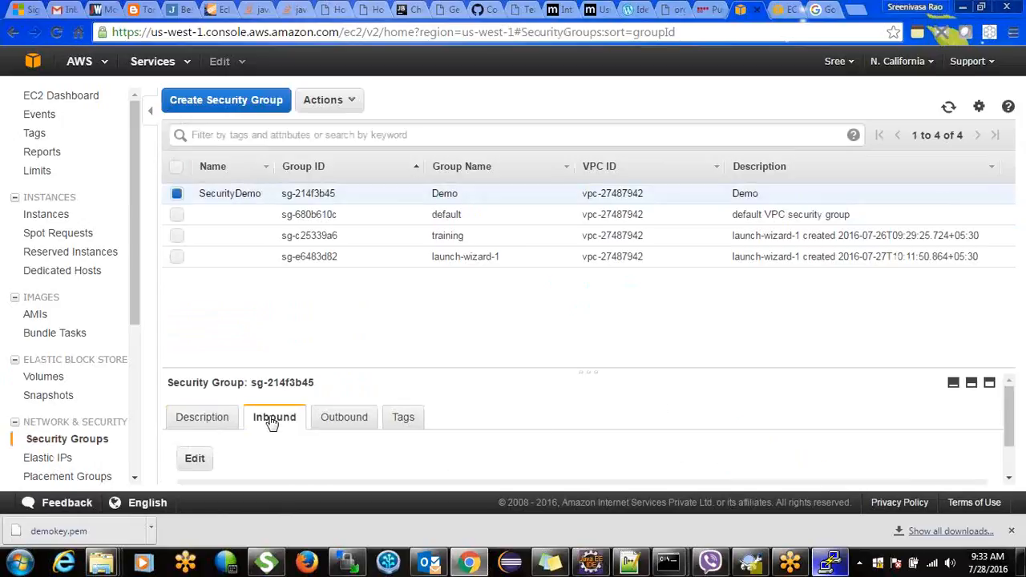
Try My IP as the source of the Demo group's SSH inbound rule, and discard the edit
click(193, 460)
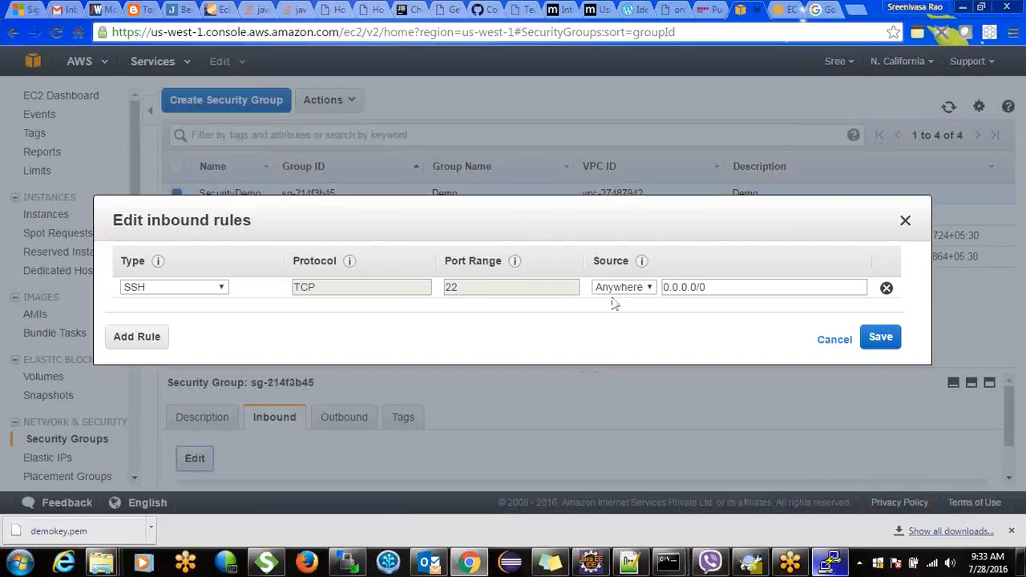
click(638, 290)
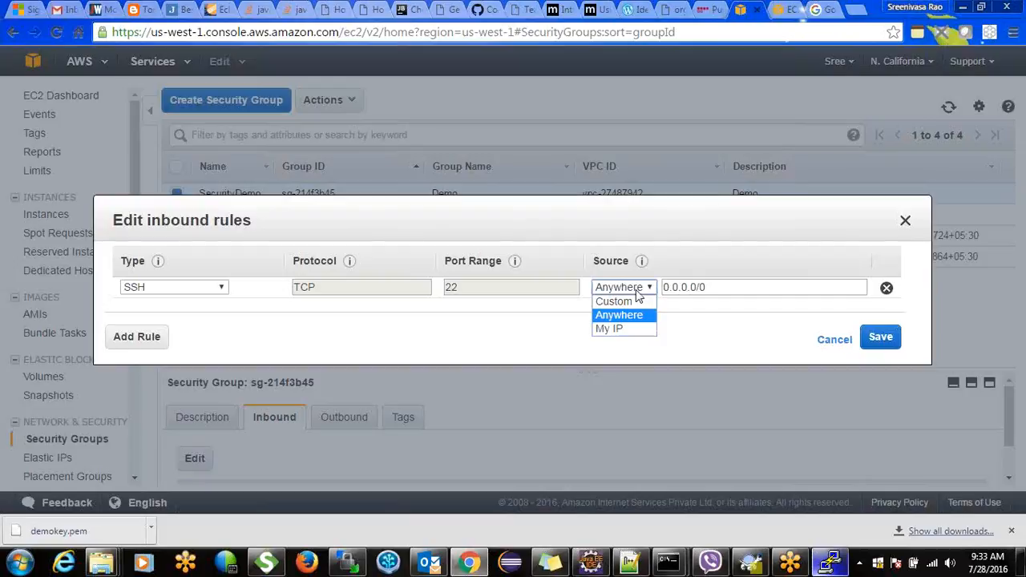
click(623, 330)
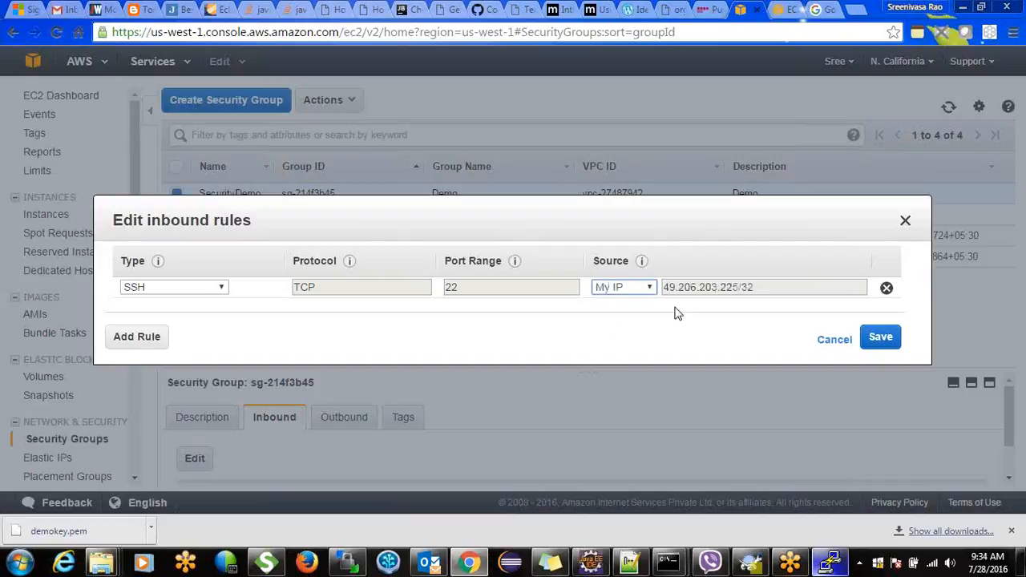
drag(665, 291, 756, 288)
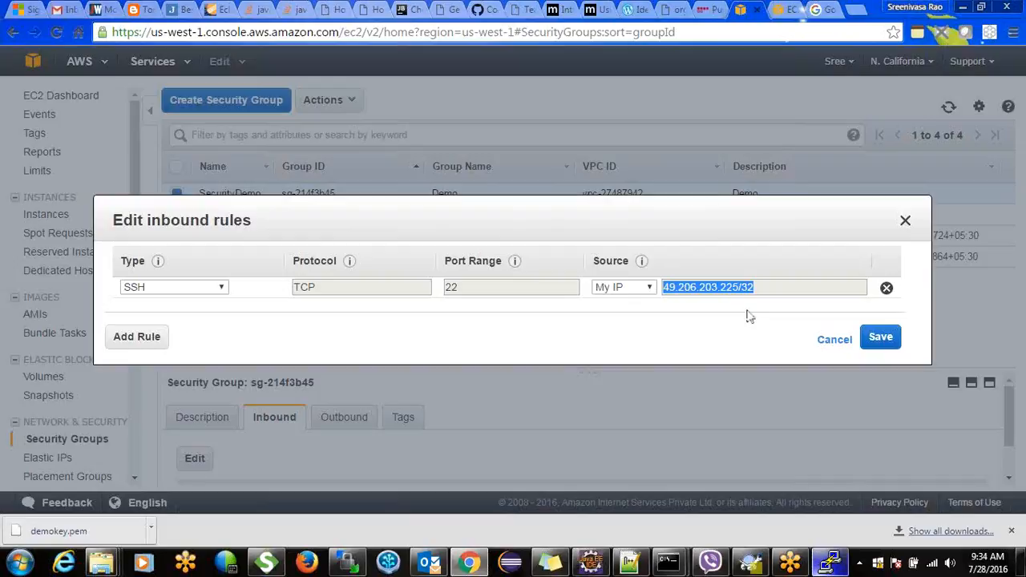
click(826, 342)
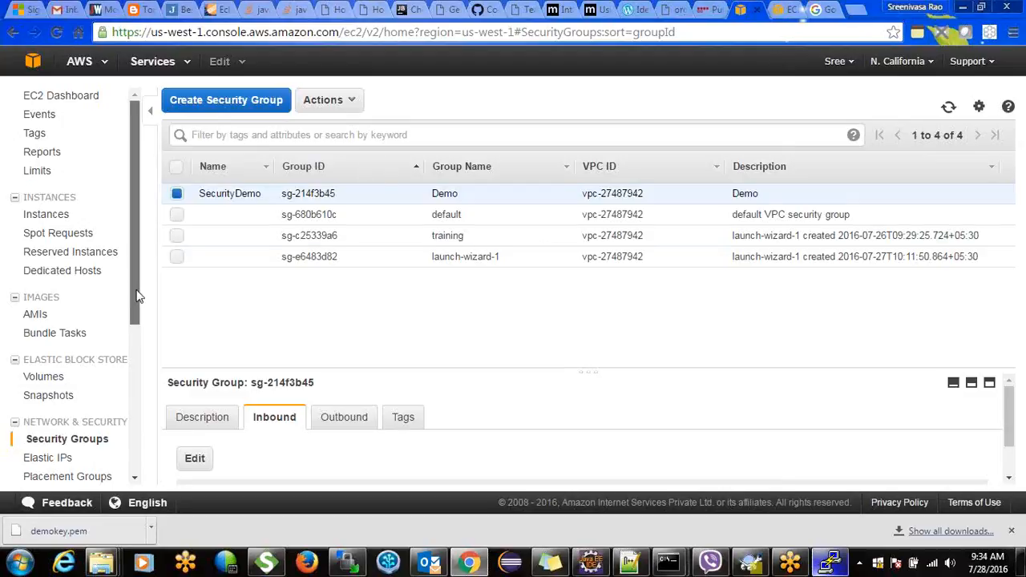
scroll(136, 294, down, 2)
scroll(137, 272, up, 2)
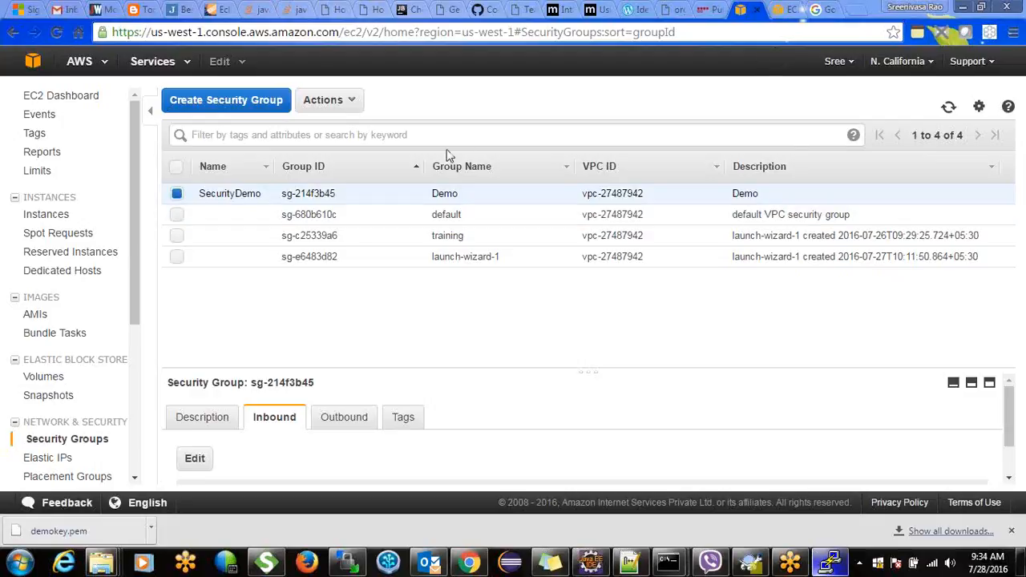
drag(135, 279, 138, 355)
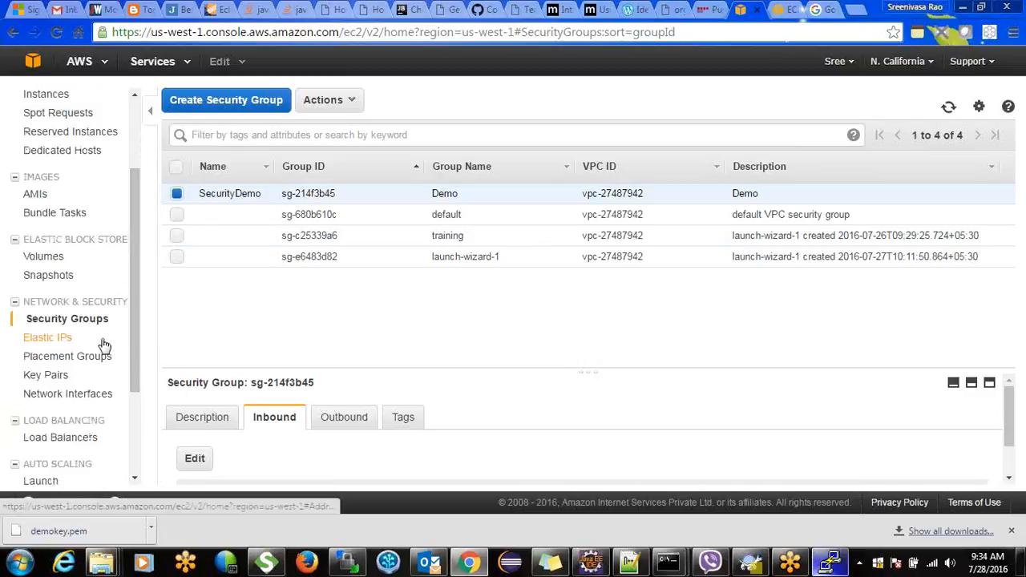
drag(135, 322, 138, 192)
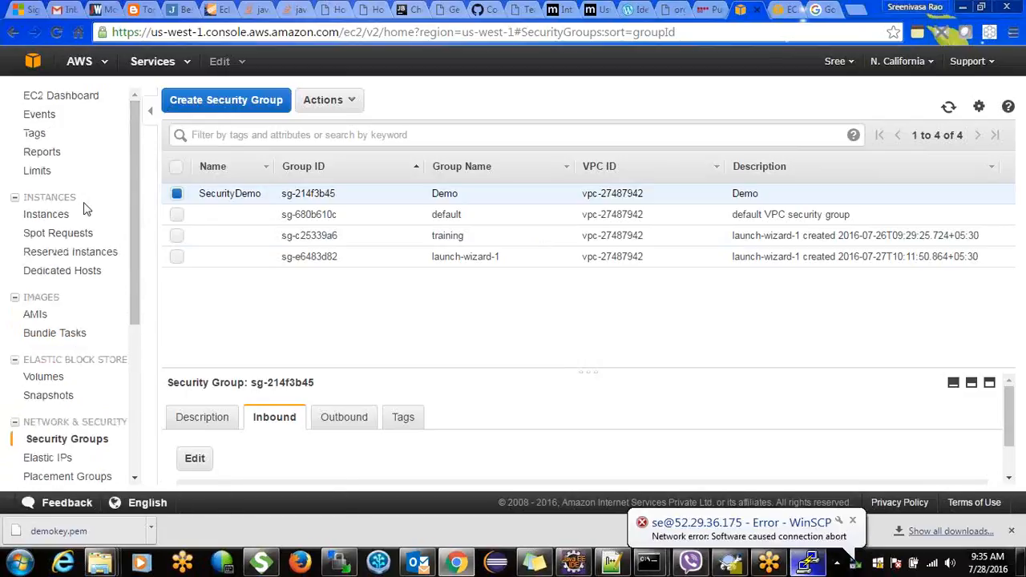
Start launching an instance from the Ubuntu Server 14.04 LTS (HVM) AMI, keep the t2.micro type, and continue to the instance details
click(48, 215)
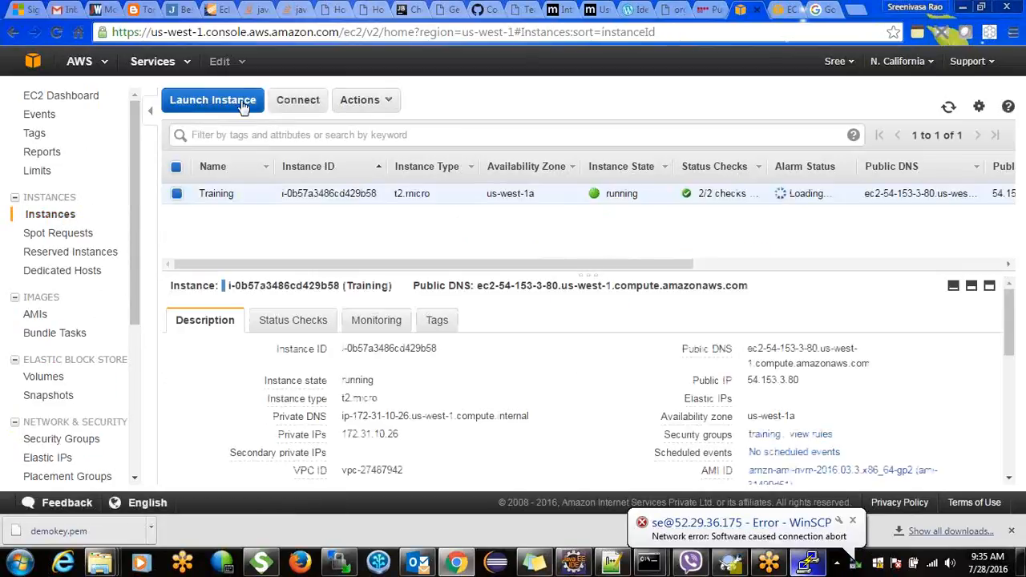
click(224, 99)
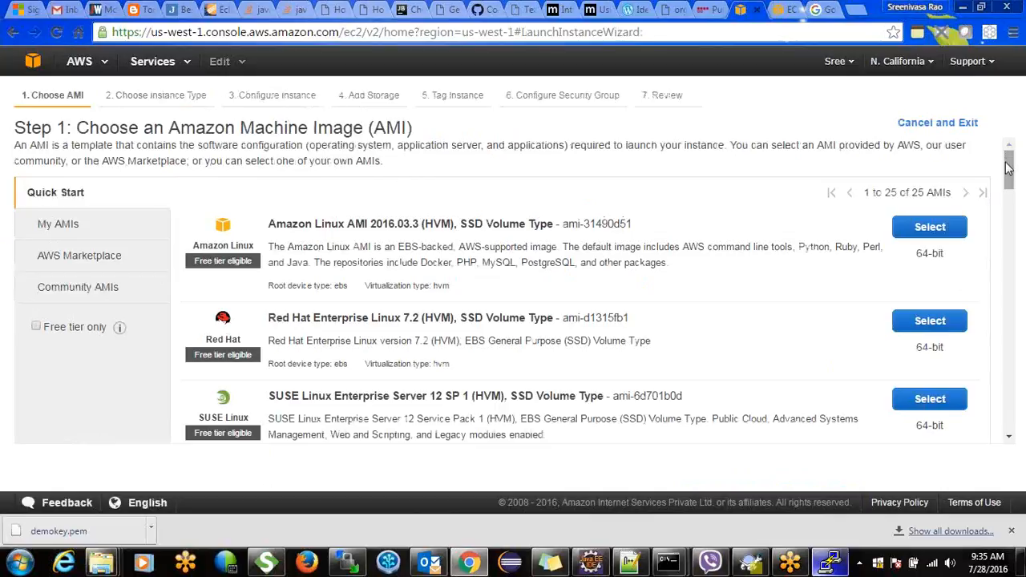
drag(1009, 168, 1012, 200)
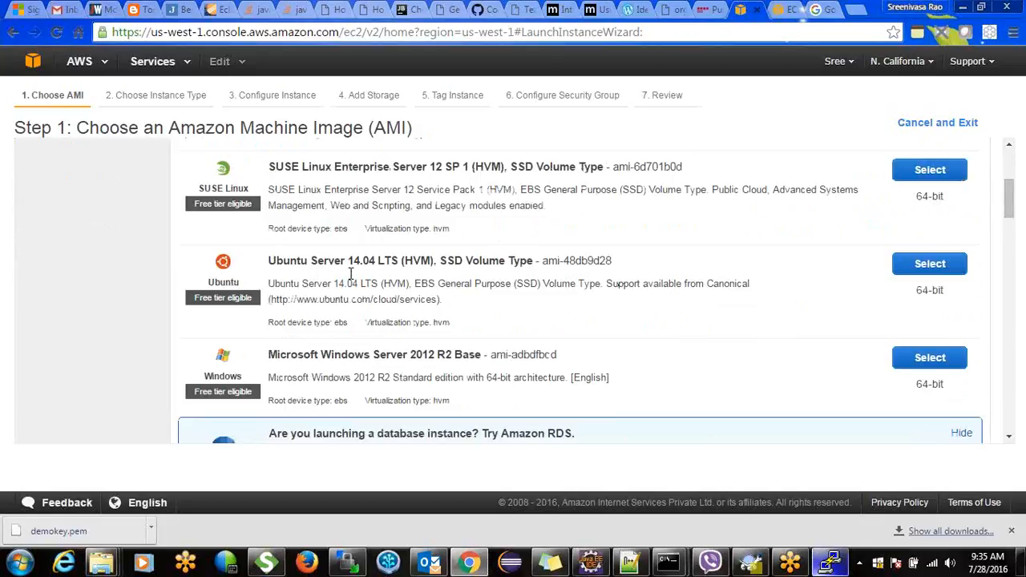
click(919, 267)
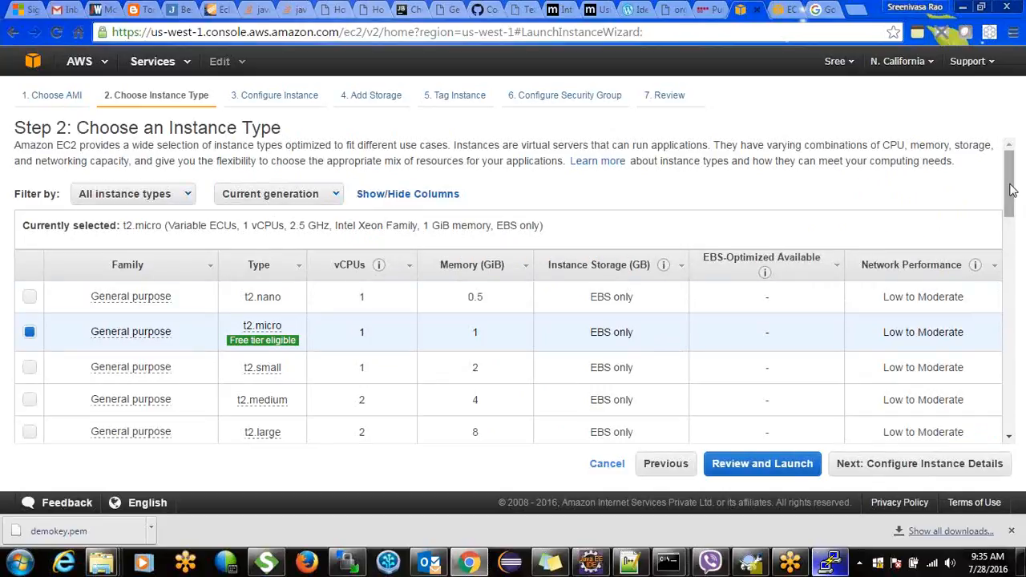
mouse_move(1010, 188)
mouse_down()
mouse_move(1012, 241)
mouse_move(1009, 183)
mouse_move(1007, 201)
mouse_up()
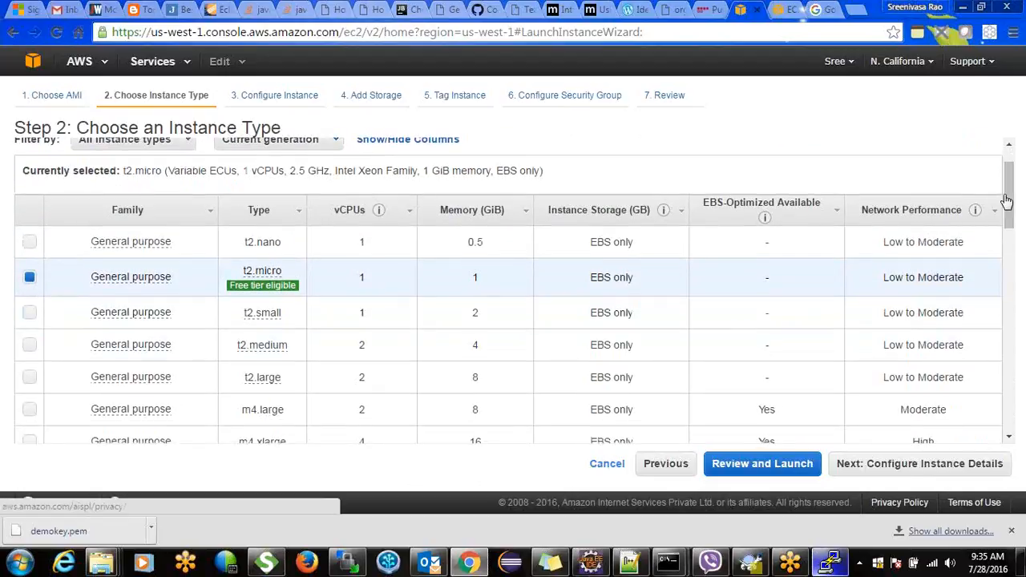
click(897, 469)
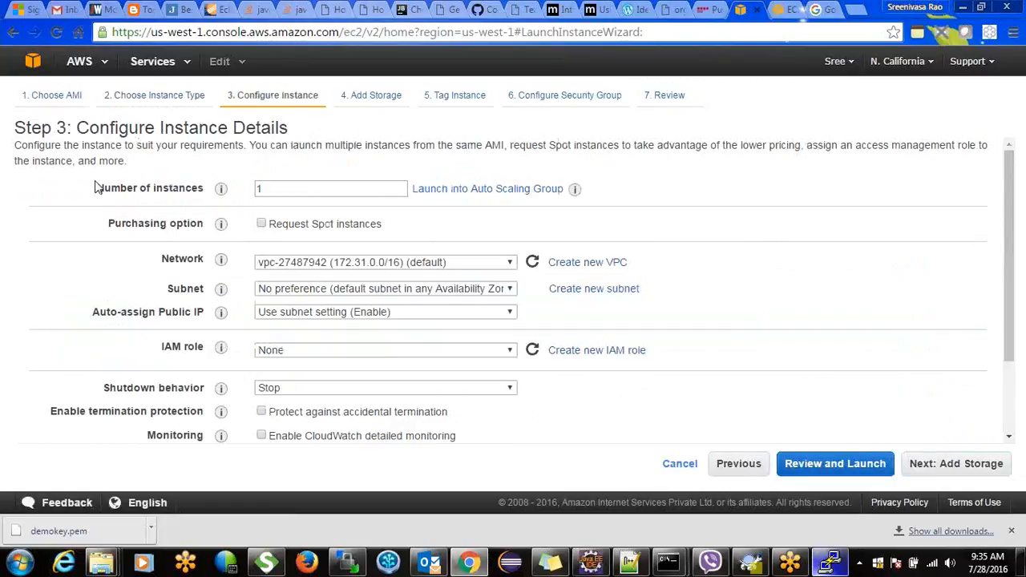
Set the number of instances to 2, leave the other instance details at their defaults, and continue to the storage settings
drag(96, 190, 202, 185)
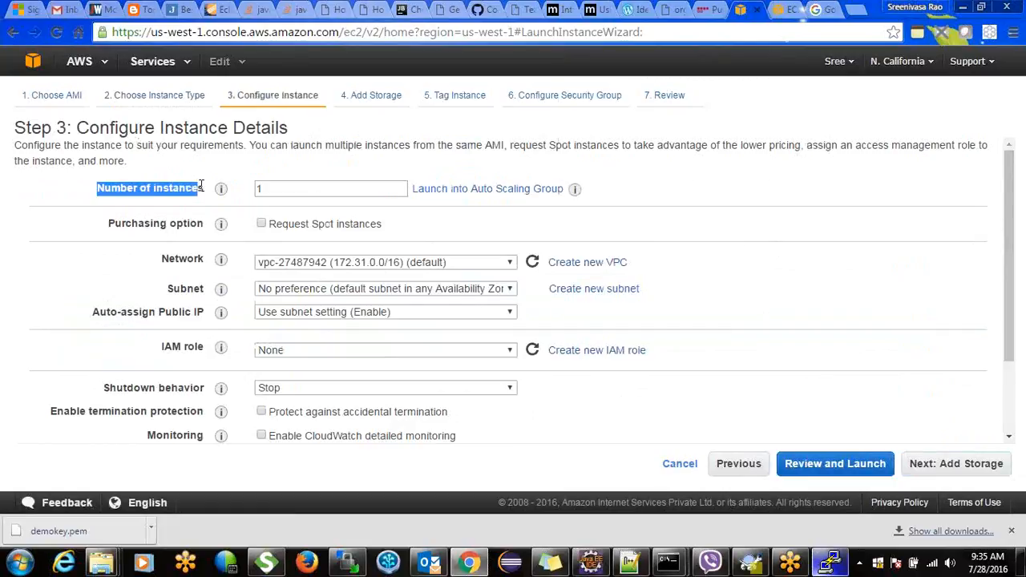
double_click(265, 188)
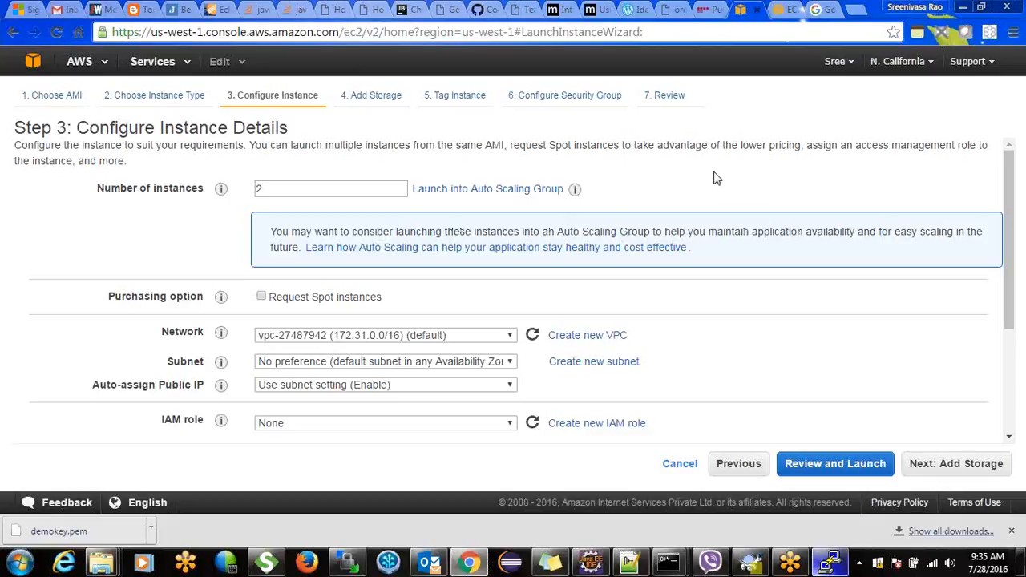
double_click(271, 190)
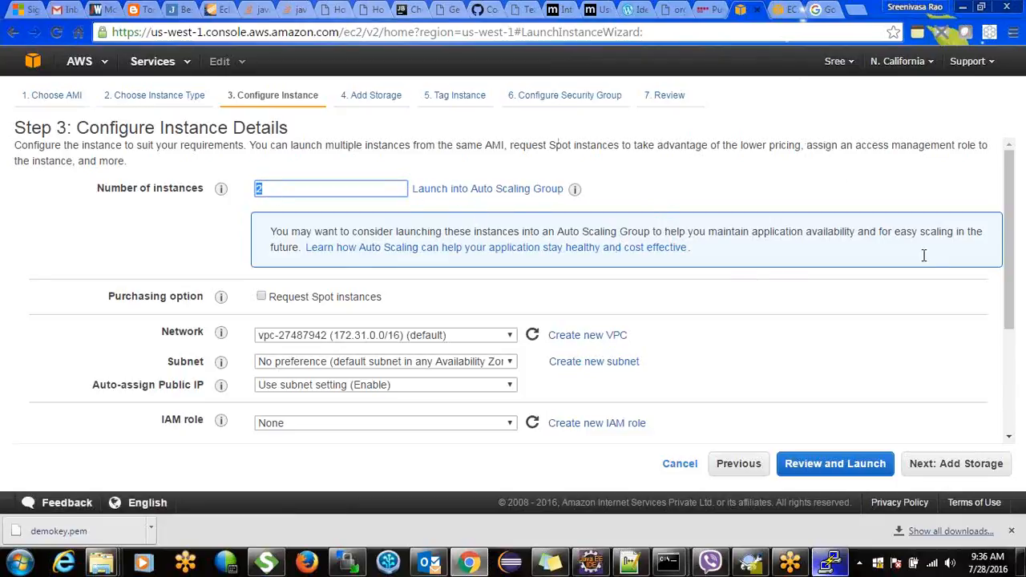
drag(1011, 233, 1024, 335)
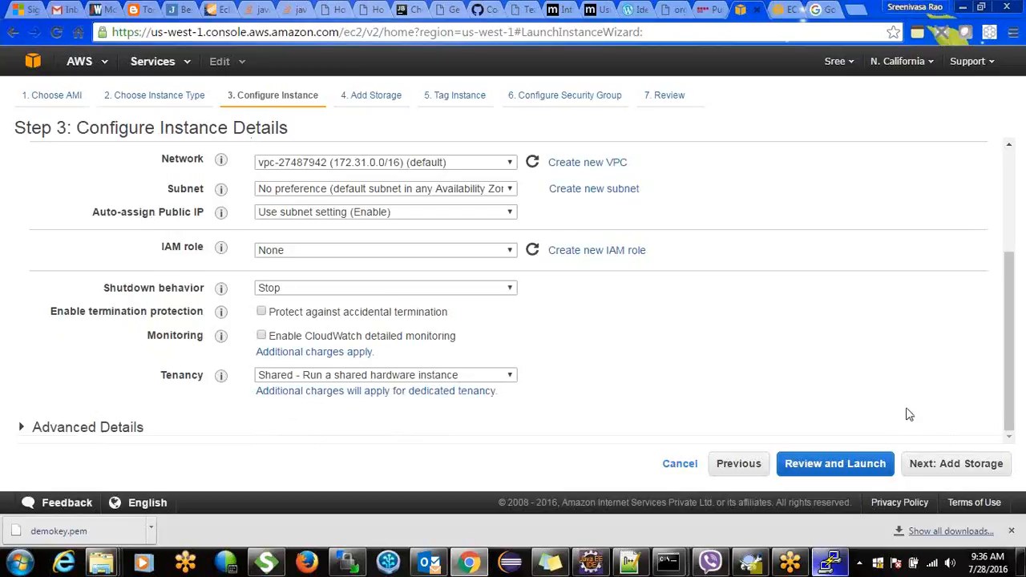
click(929, 466)
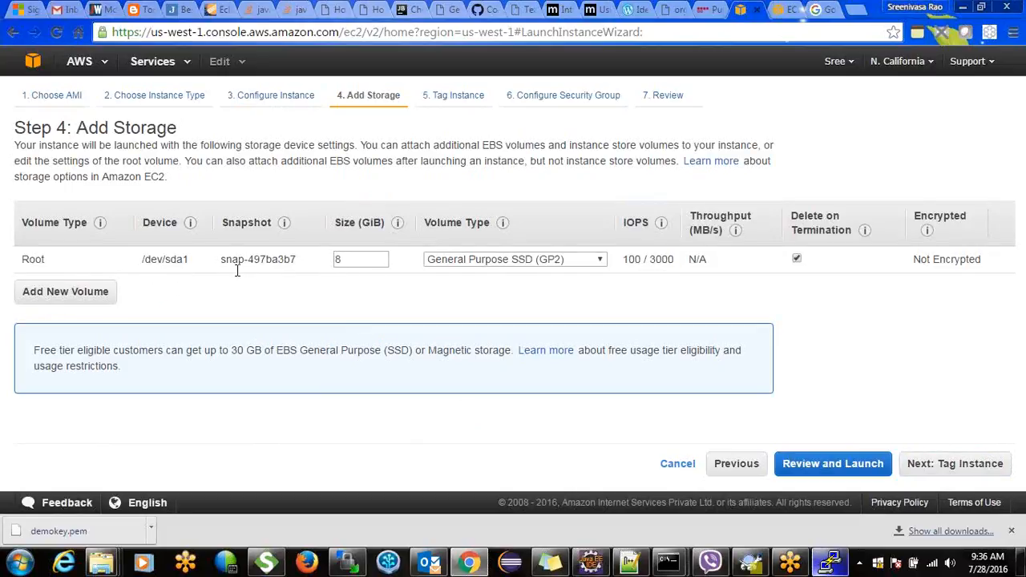
Keep the 8 GiB root volume, give the Name tag the value Demo, and continue to the security group settings
click(350, 258)
click(962, 466)
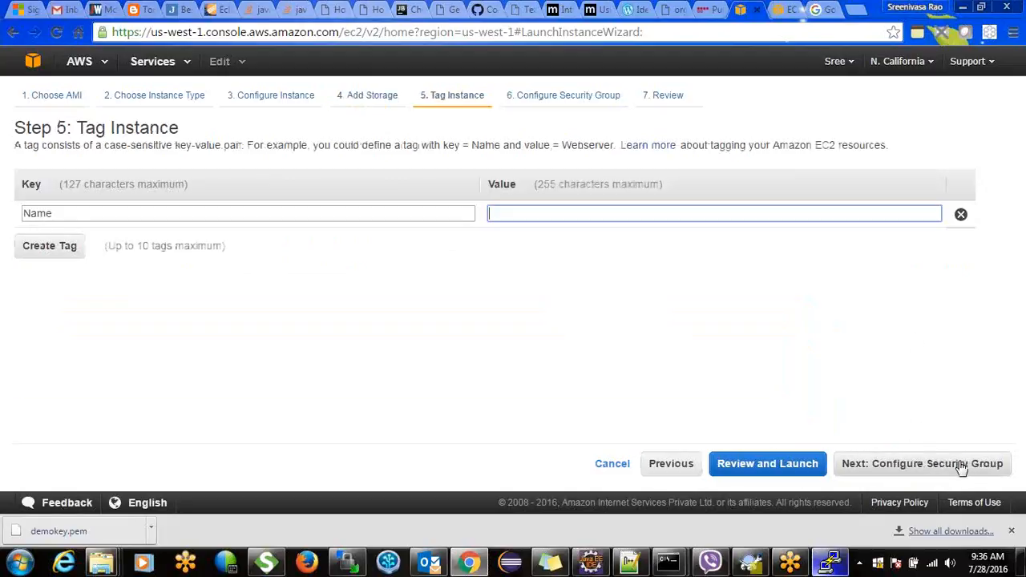
text(Demo)
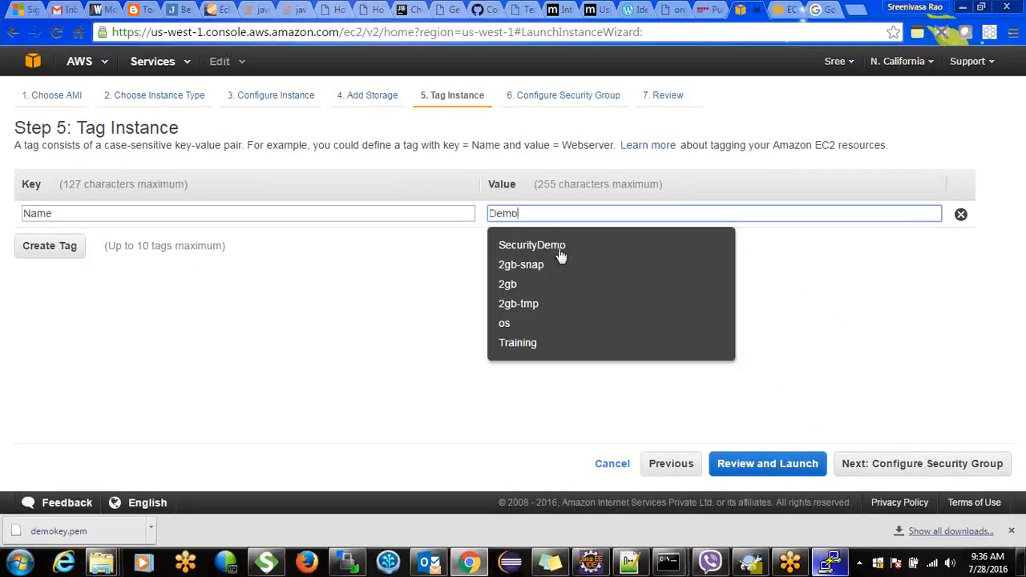
click(455, 263)
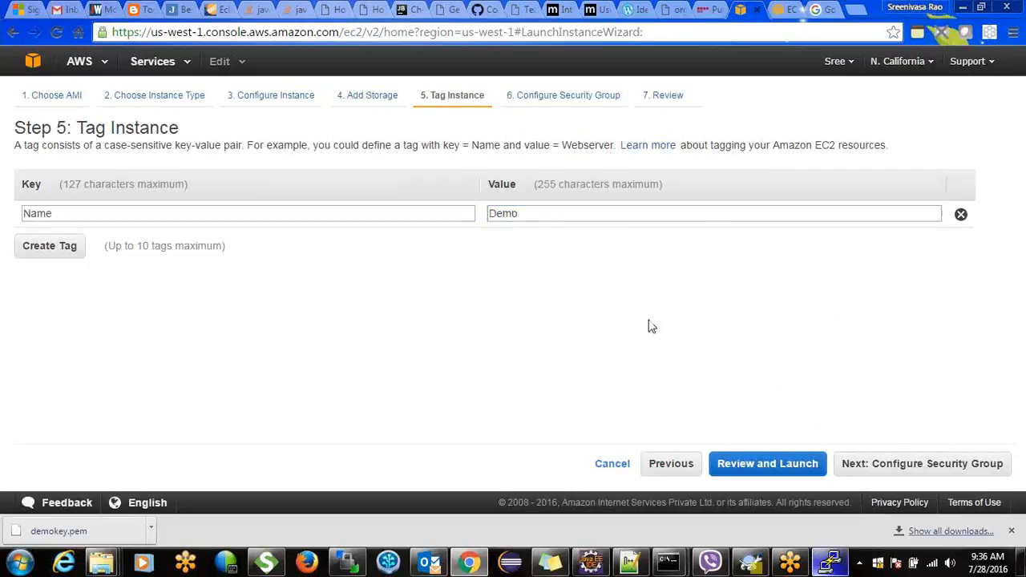
click(901, 465)
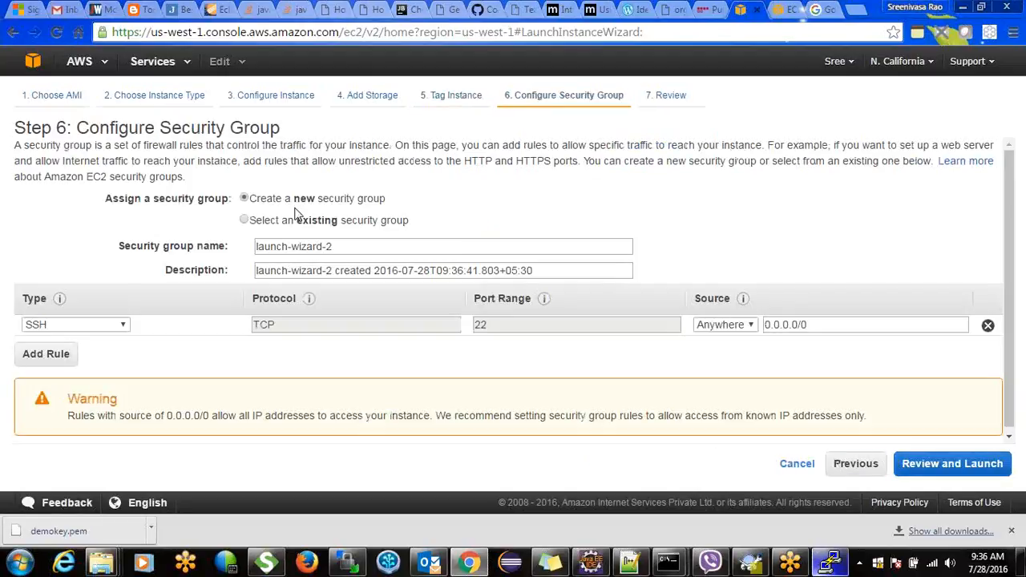
Assign the existing Demo security group to the instances and continue to the launch review
drag(251, 199, 395, 201)
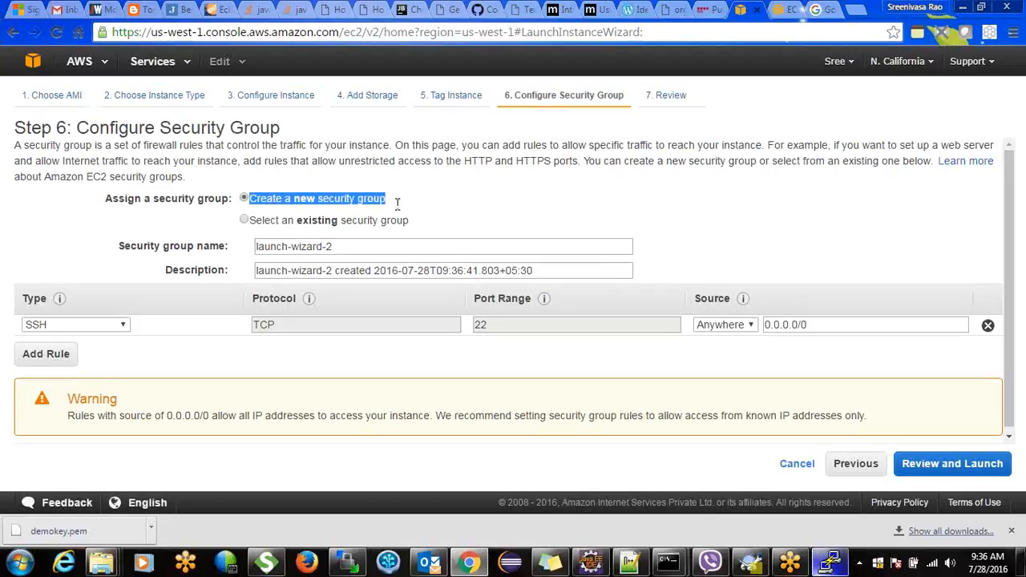
click(244, 220)
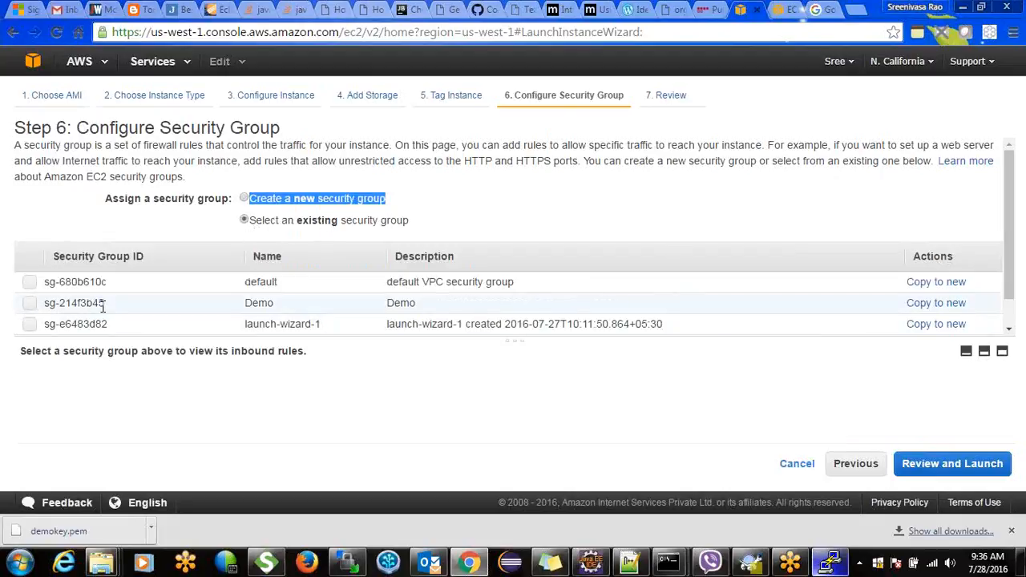
drag(49, 303, 130, 295)
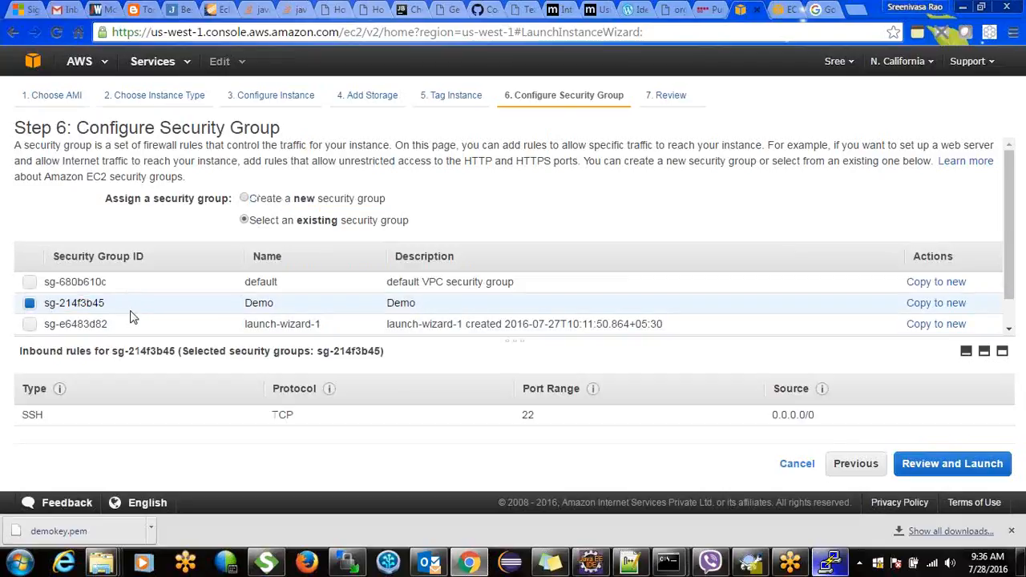
drag(22, 415, 296, 414)
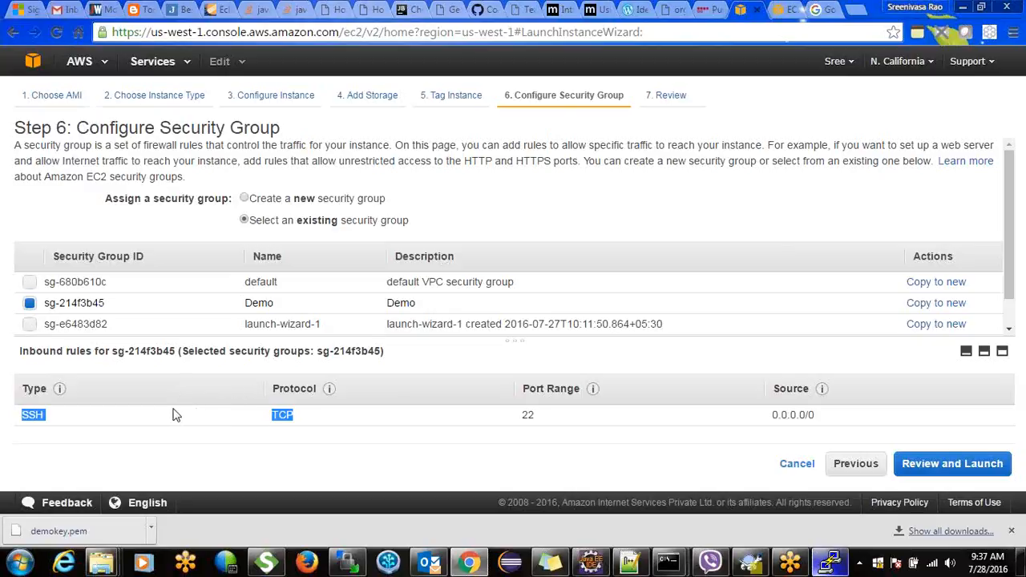
mouse_move(1012, 255)
mouse_down()
mouse_move(1020, 319)
mouse_move(1003, 241)
mouse_up()
click(929, 466)
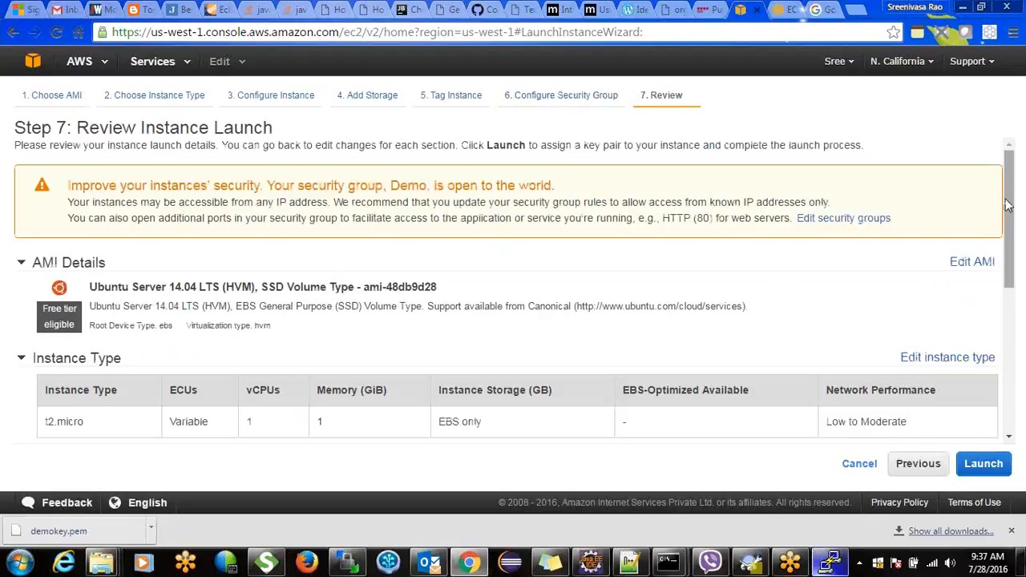
Review the launch summary's security group rules and expand the instance details to examine them
drag(1012, 206, 1015, 366)
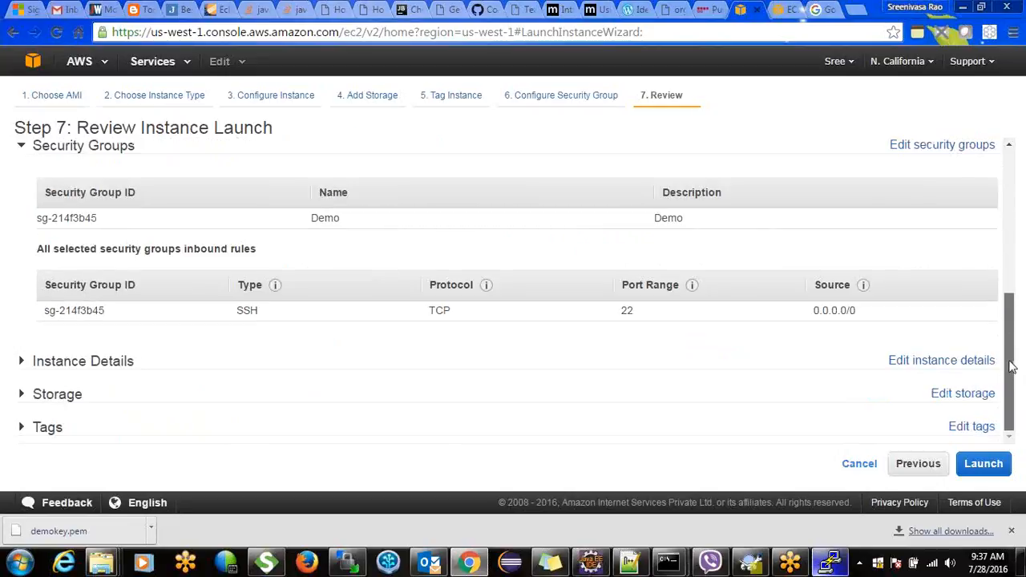
mouse_move(1012, 366)
mouse_down()
mouse_move(1006, 202)
mouse_move(1021, 358)
mouse_up()
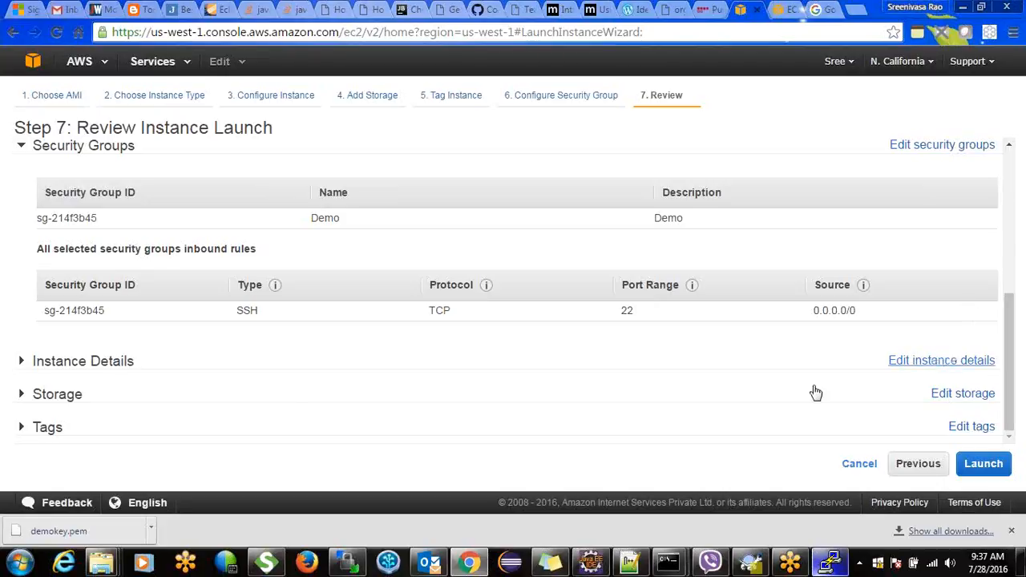
click(21, 361)
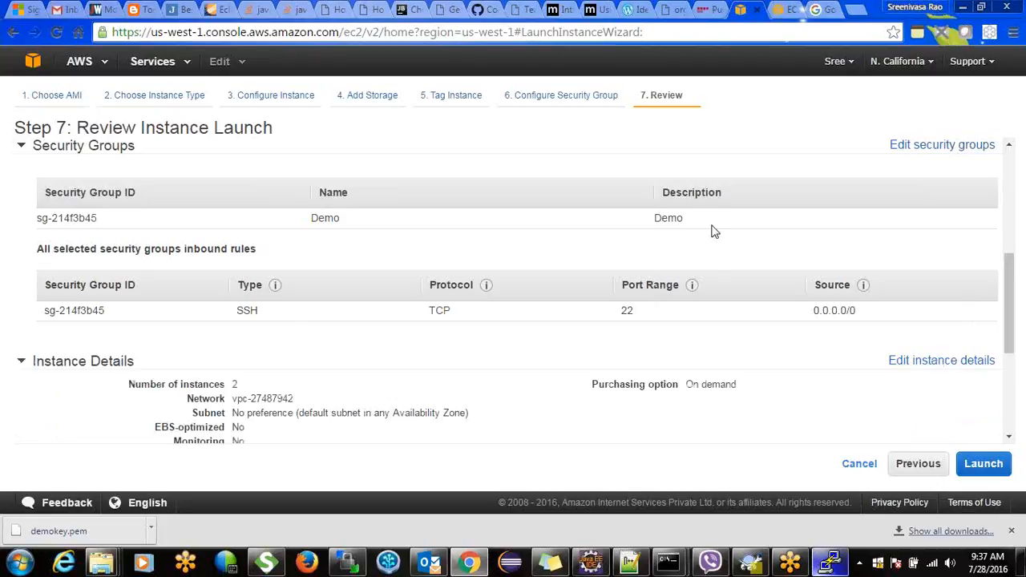
drag(1011, 276, 1014, 357)
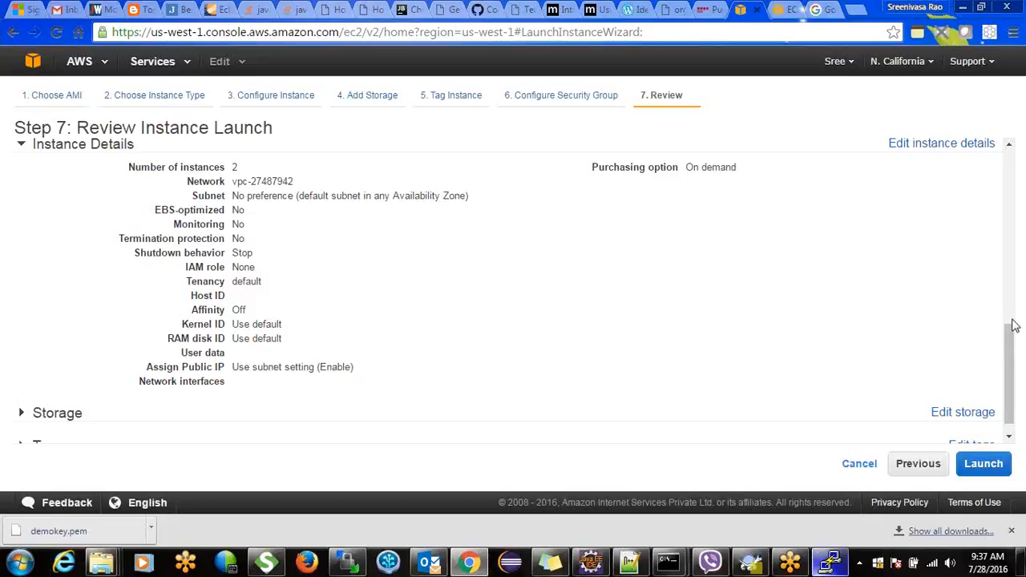
Reopen the instance details from the launch review and set Auto-assign Public IP to Disable
click(925, 143)
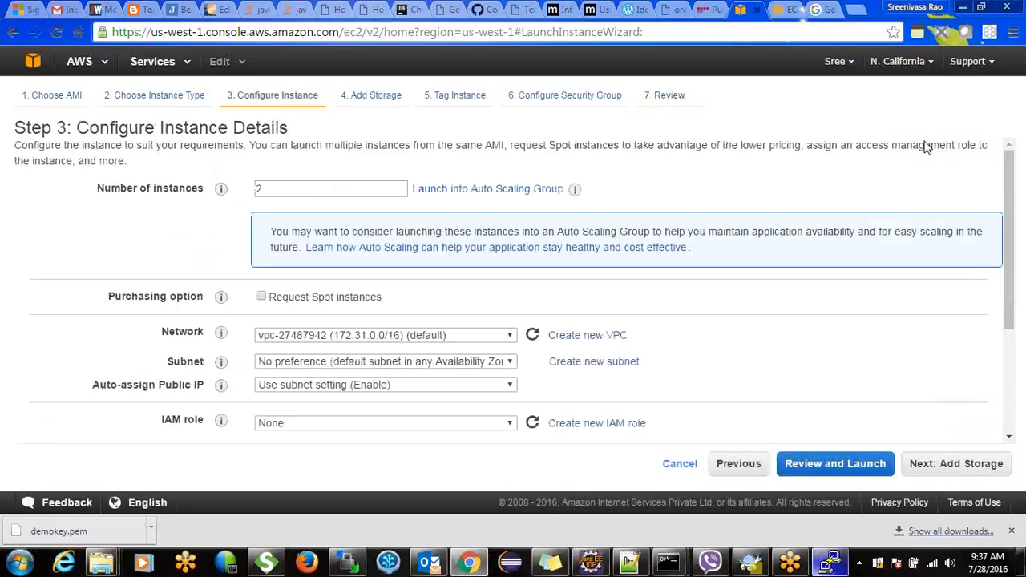
drag(1011, 293, 1012, 374)
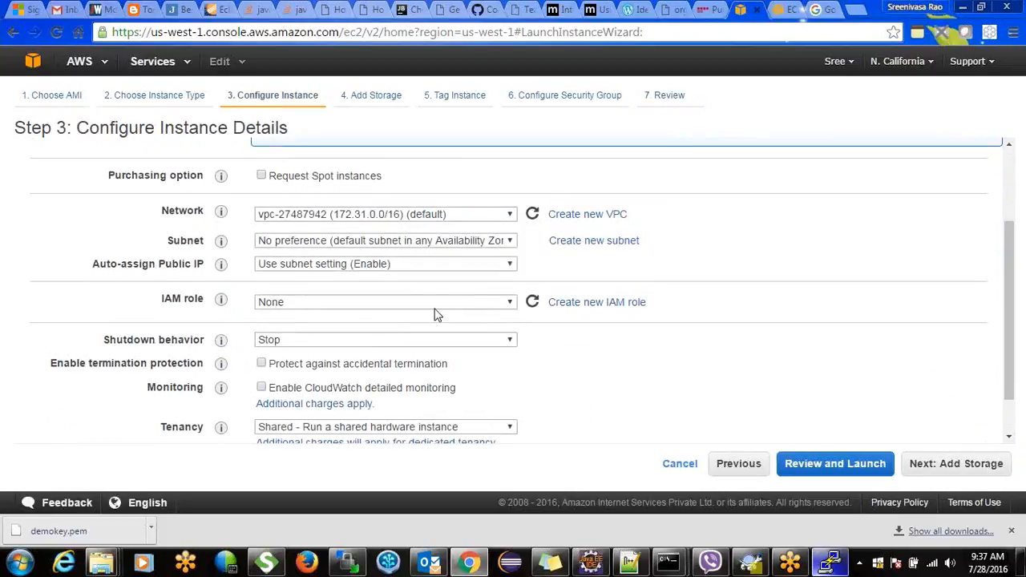
click(388, 264)
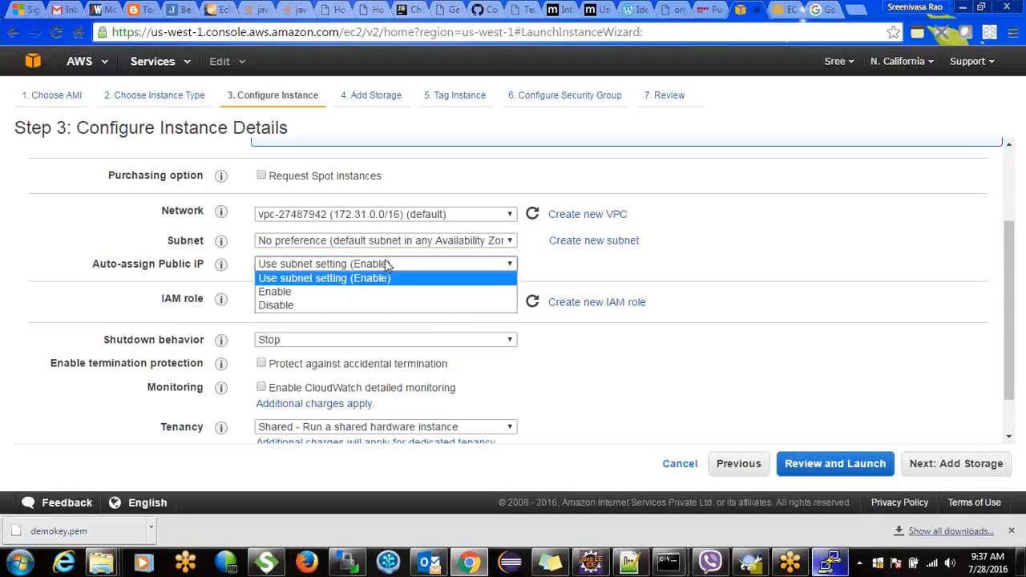
click(355, 306)
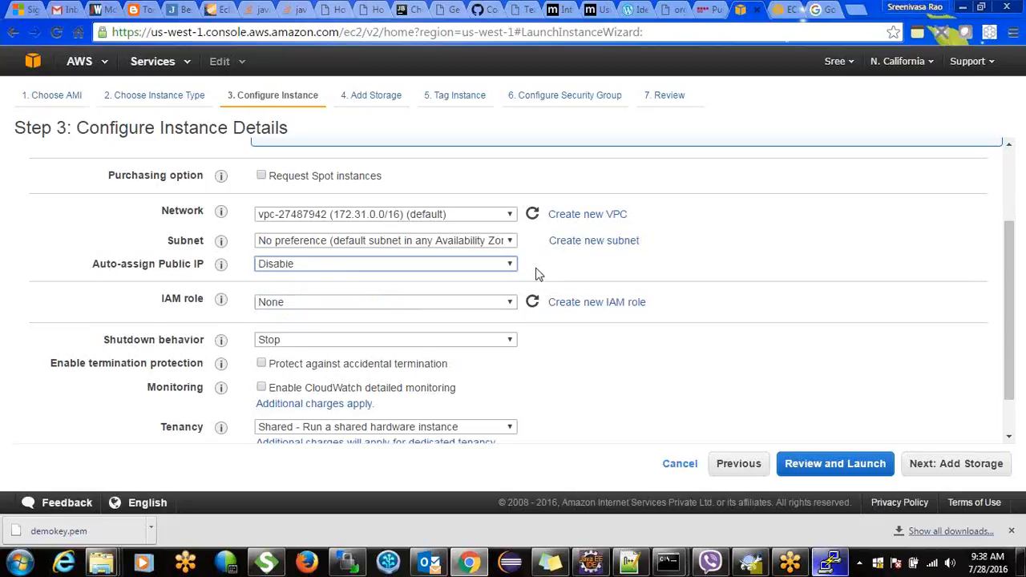
Set Auto-assign Public IP back to Use subnet setting (Enable) and return to the launch review
click(482, 267)
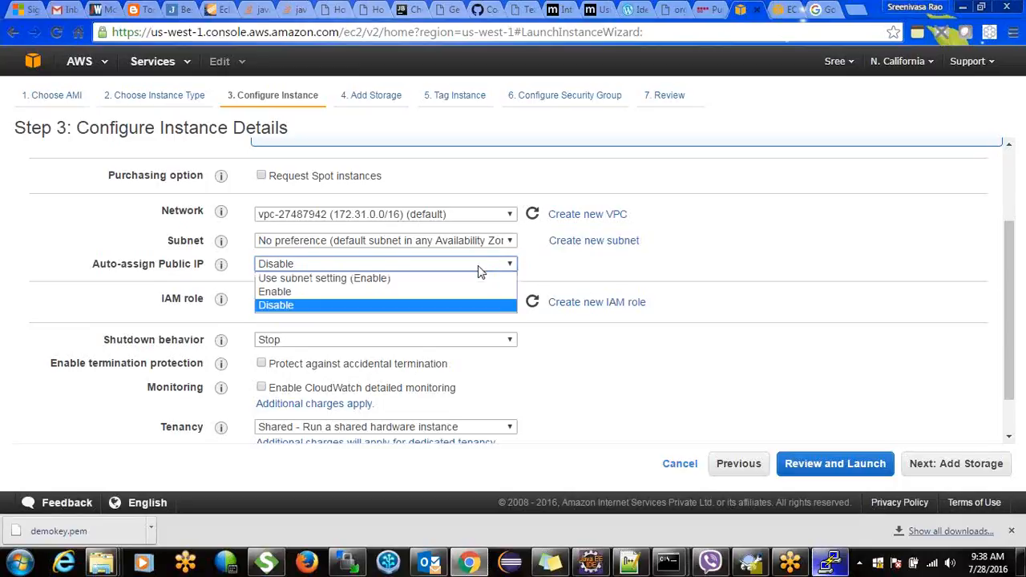
click(451, 282)
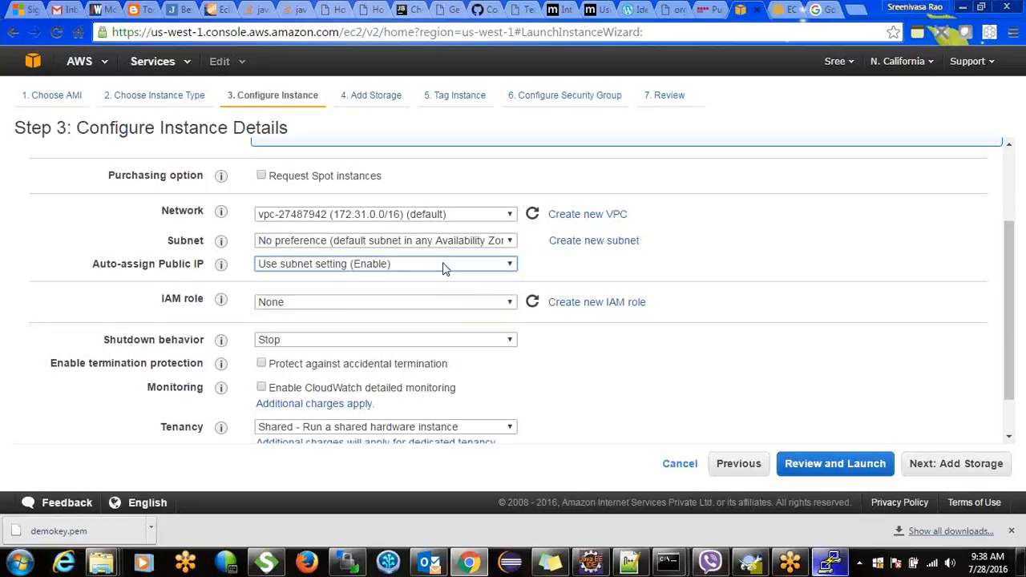
click(445, 266)
click(425, 280)
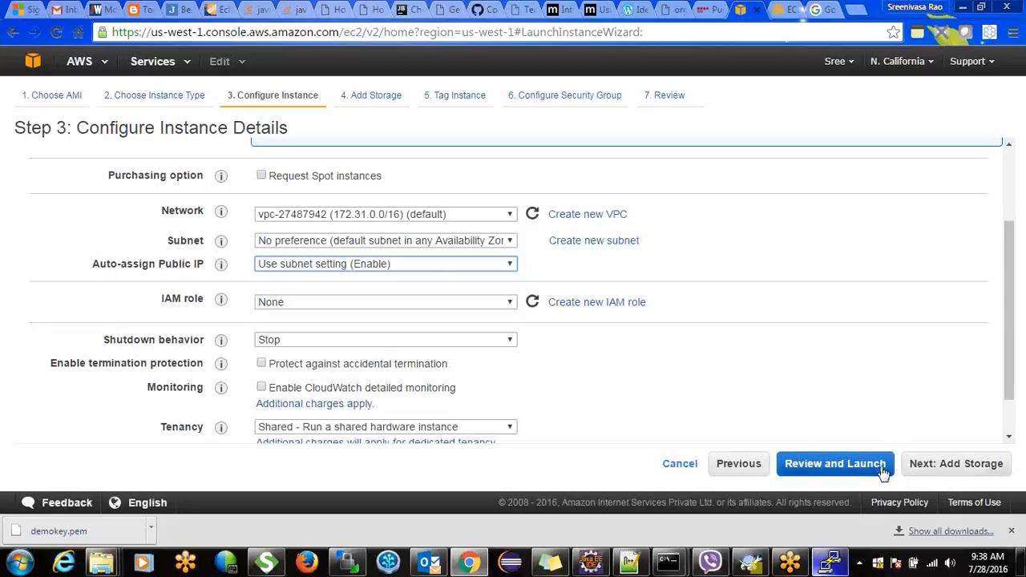
click(847, 469)
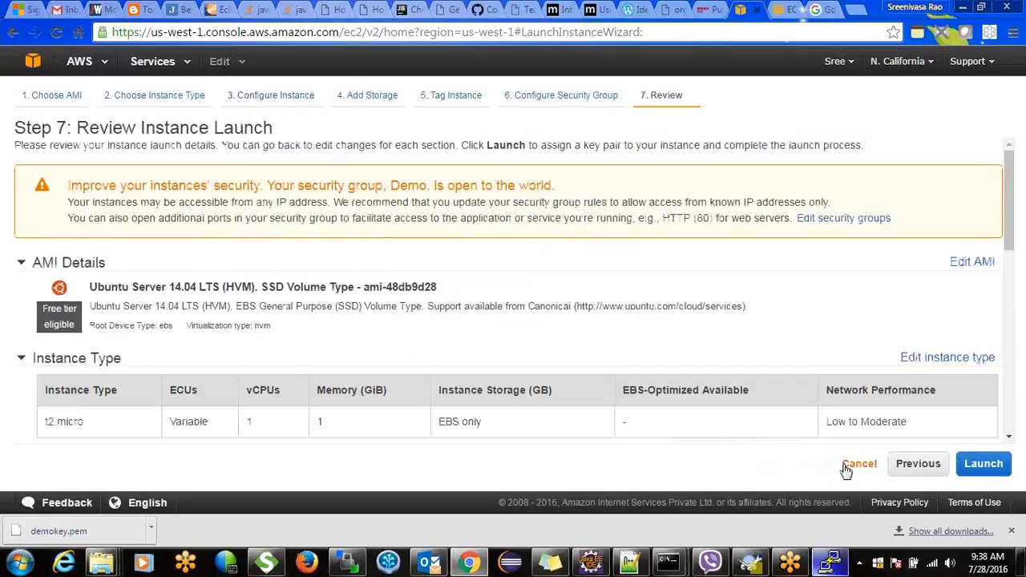
Launch the instances with the existing demokey key pair, acknowledging access to its private key file
click(1012, 351)
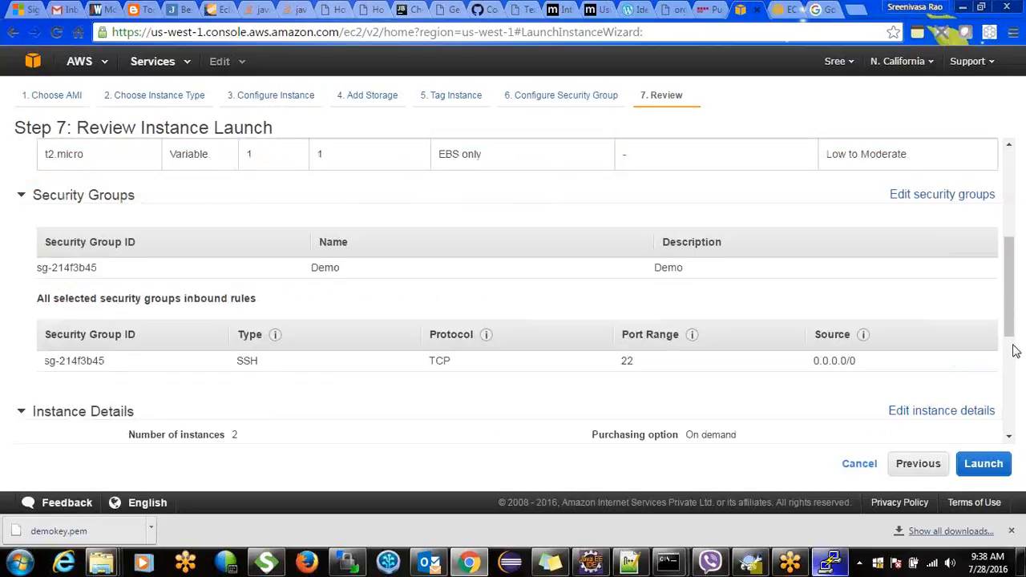
drag(1015, 352, 1024, 407)
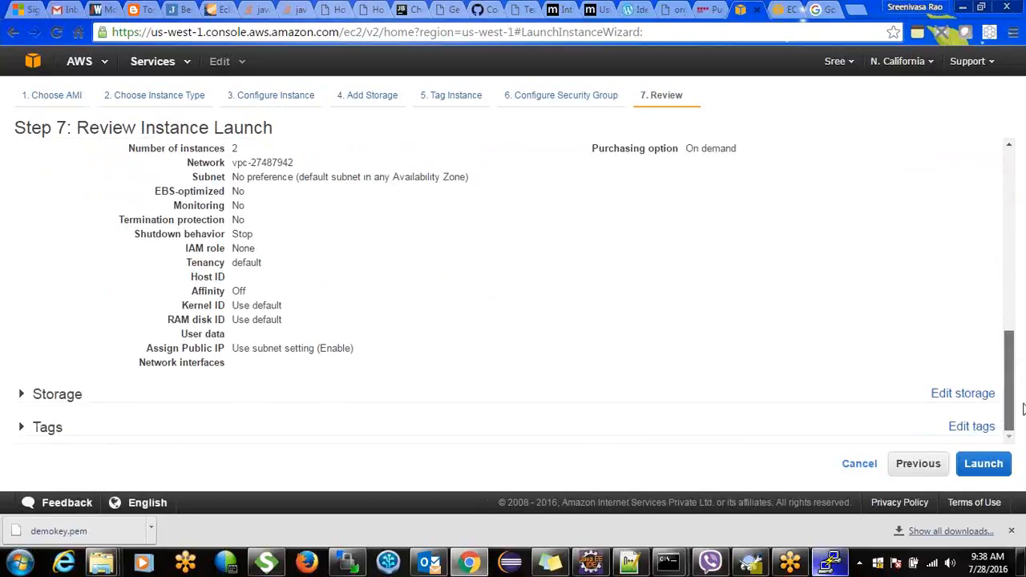
click(980, 465)
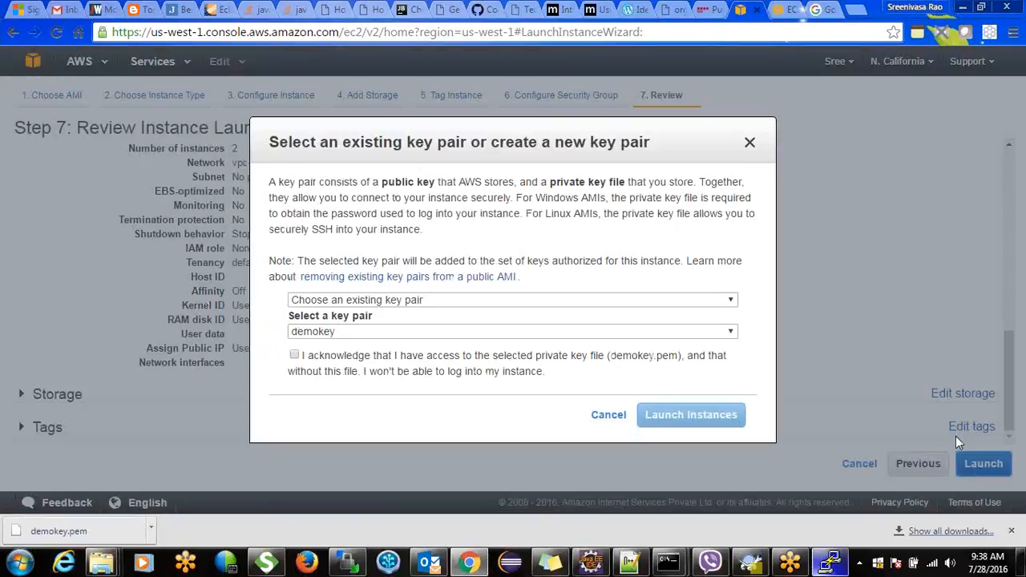
click(409, 302)
click(410, 307)
click(411, 301)
click(409, 316)
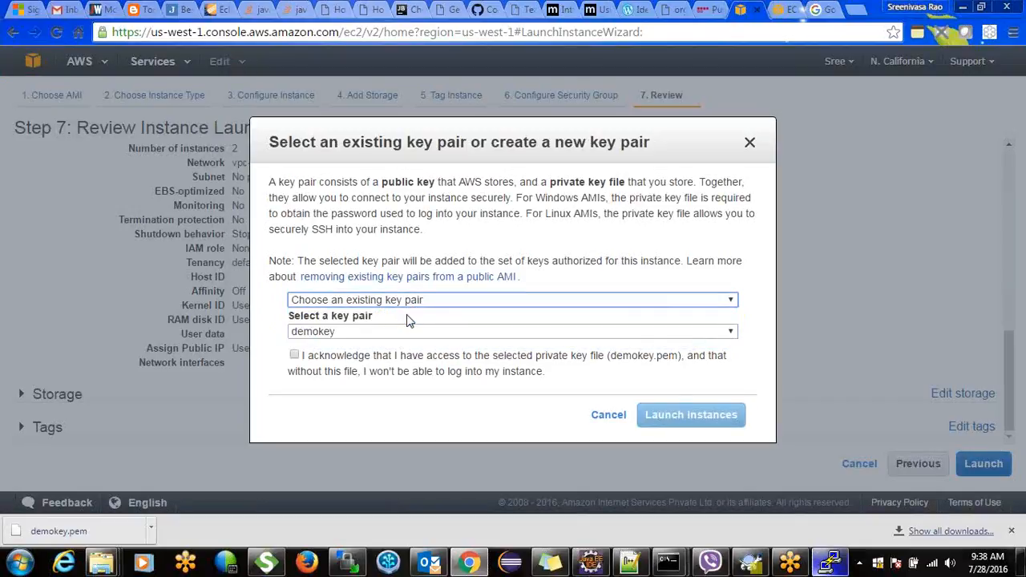
click(401, 332)
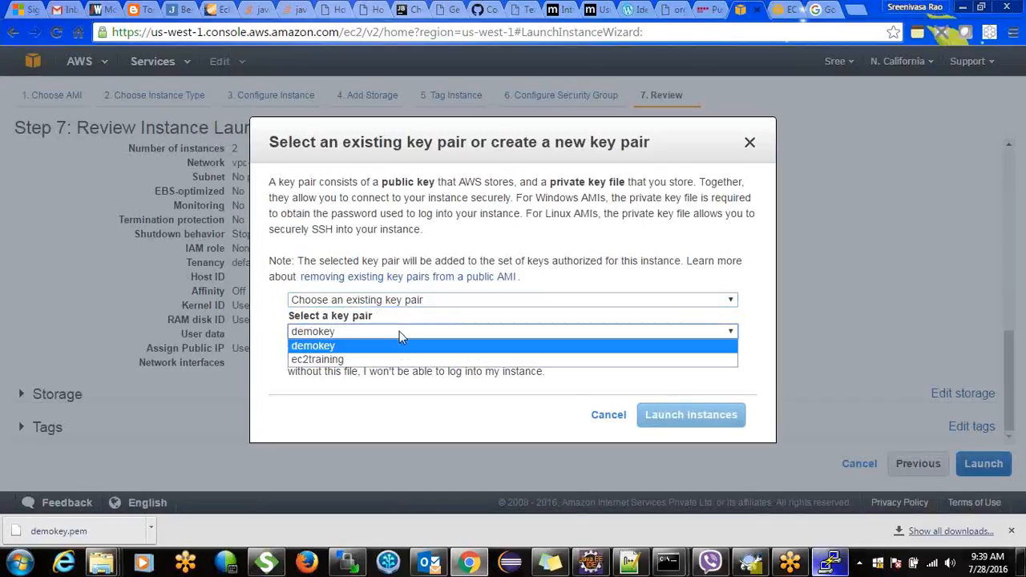
click(399, 331)
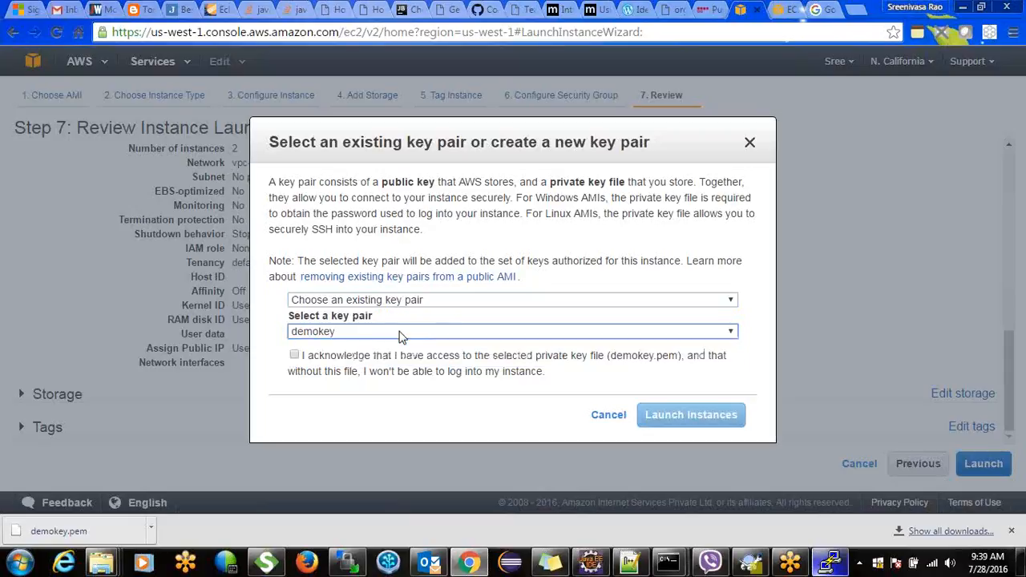
click(295, 355)
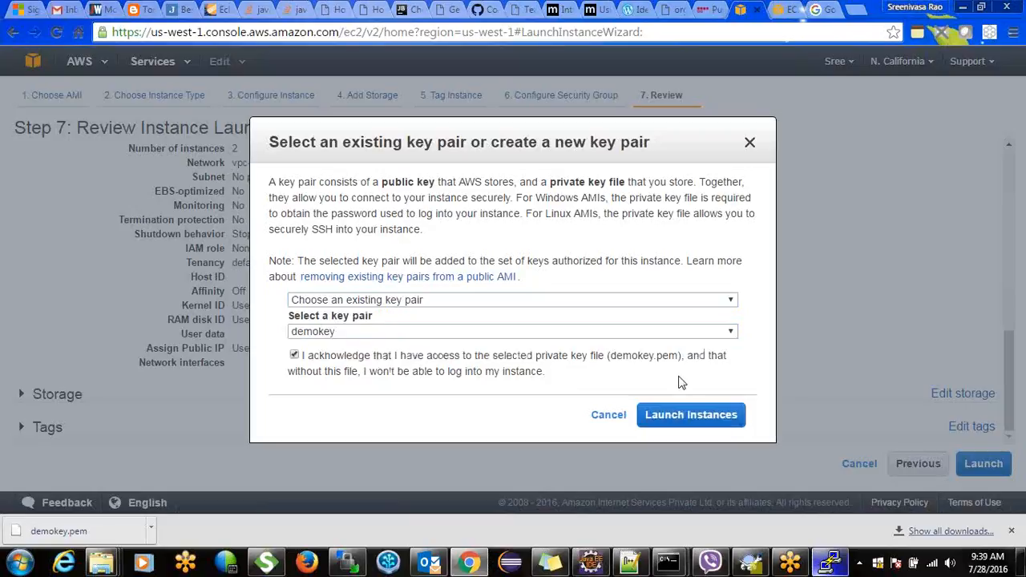
click(680, 418)
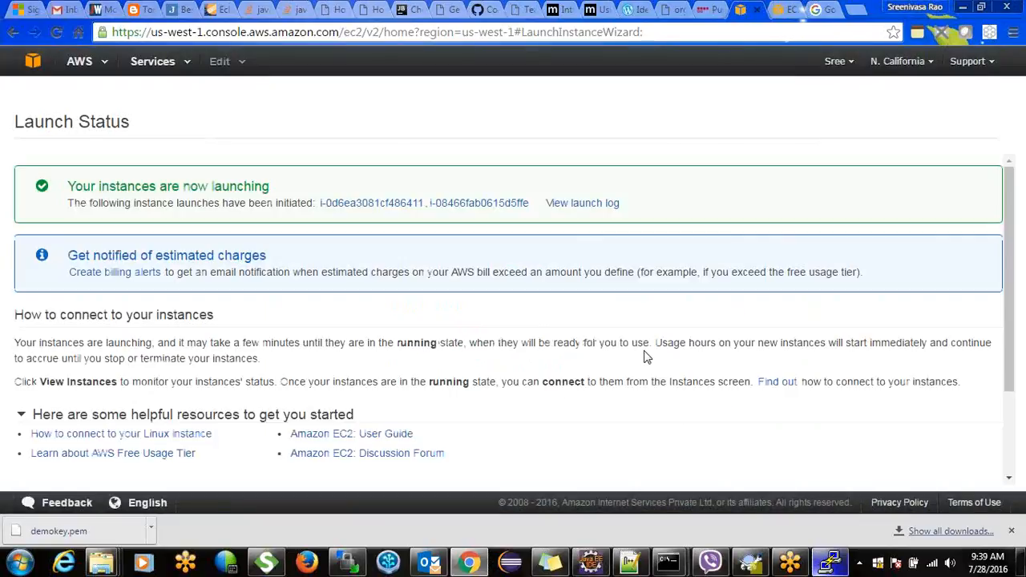
Show the launch log on the launch status page, then go to the list of instances
click(581, 204)
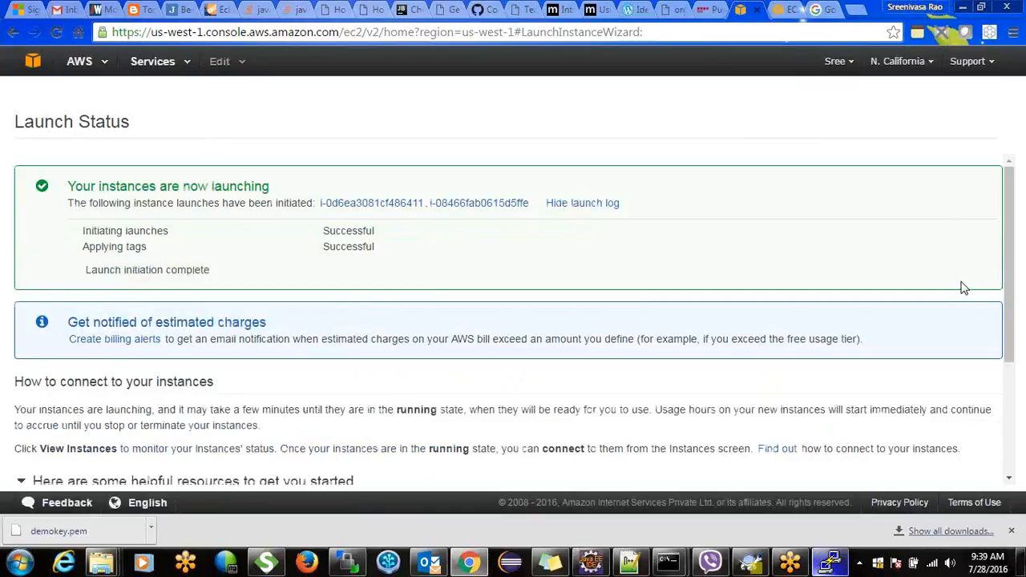
drag(1009, 280, 980, 446)
click(937, 475)
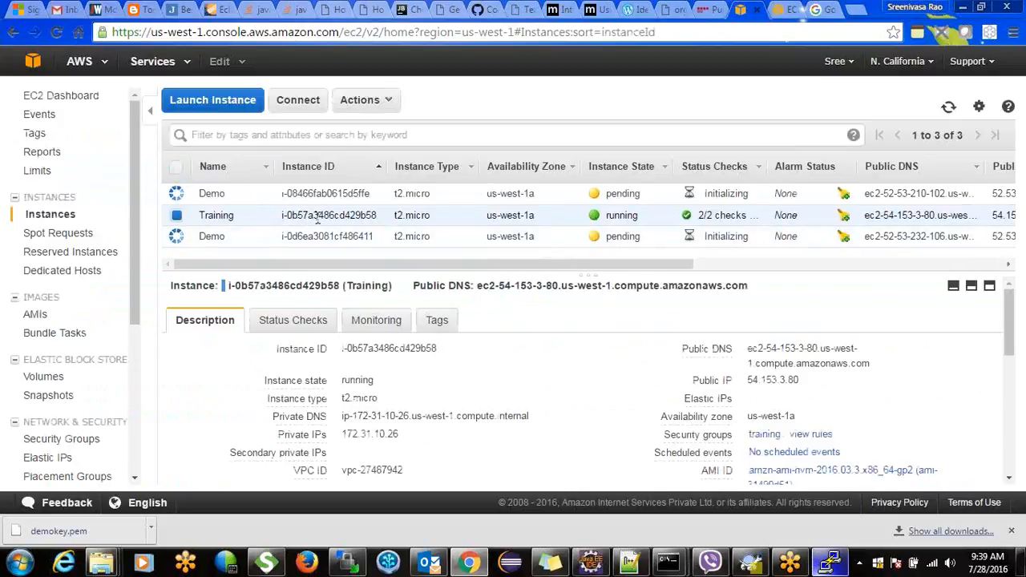
Refresh the instance list and examine the state and description of both Demo instances
click(949, 107)
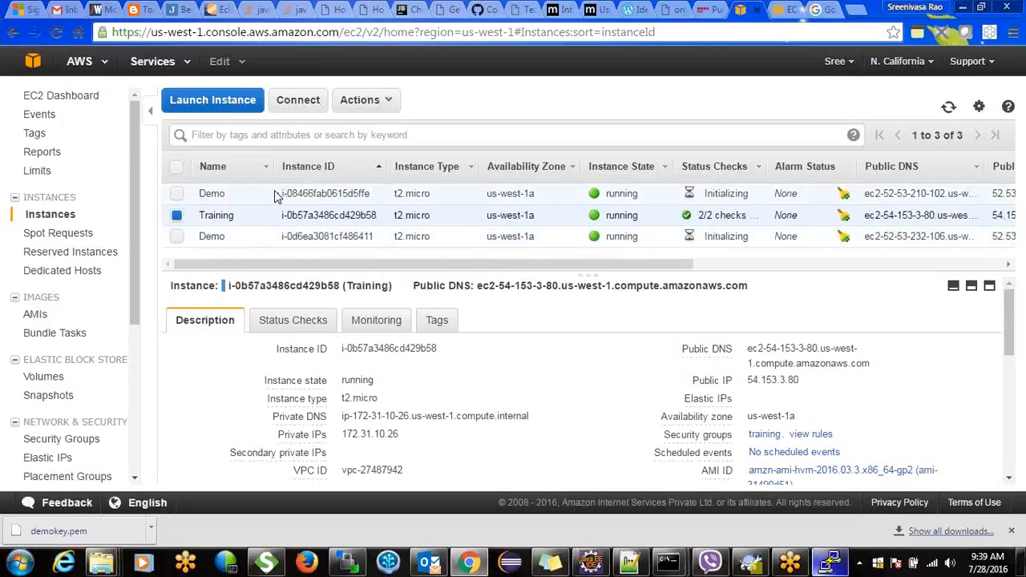
click(231, 195)
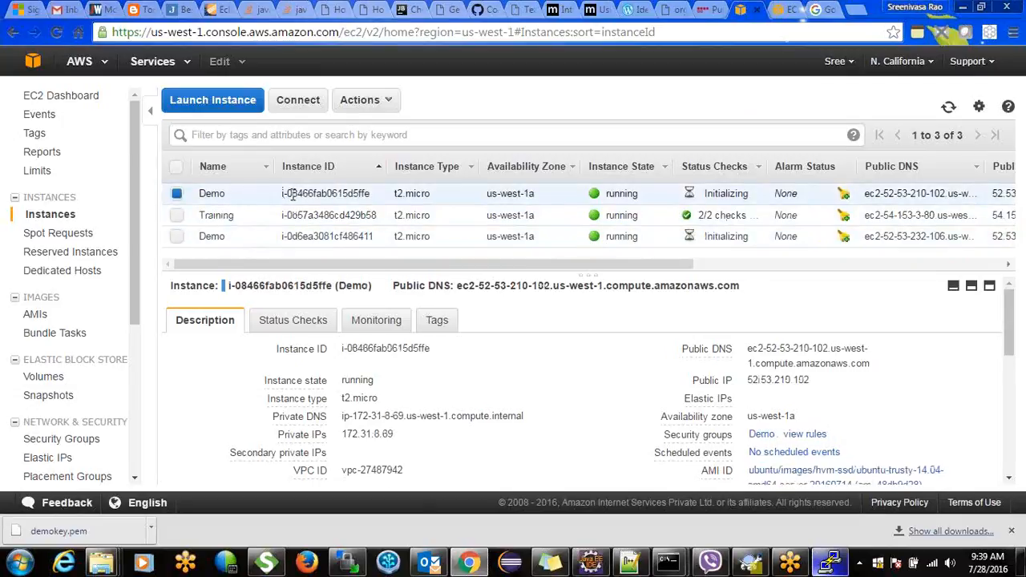
click(306, 243)
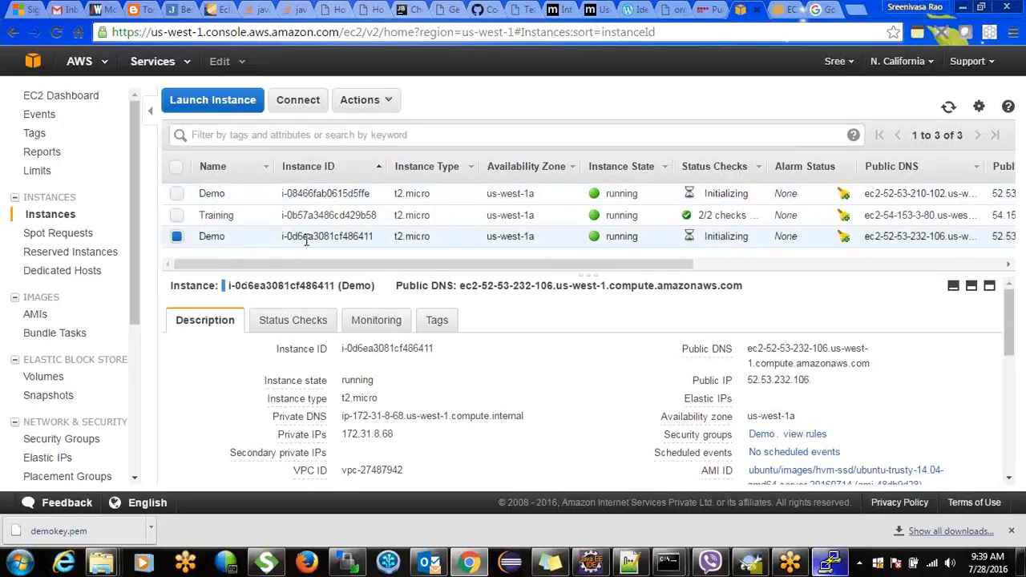
click(264, 195)
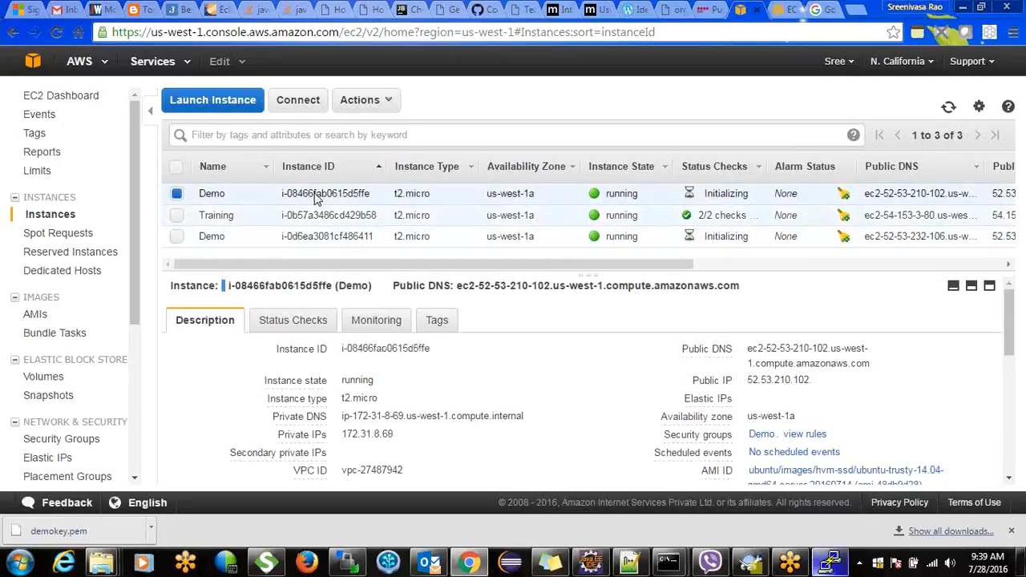
click(319, 234)
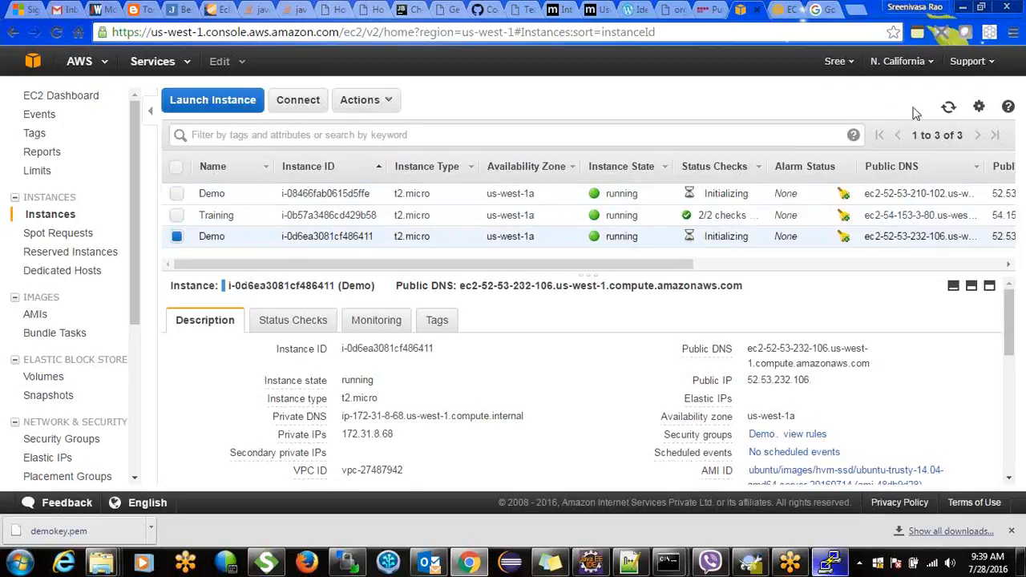
click(949, 110)
click(653, 195)
click(651, 237)
click(947, 108)
Compare the public IP addresses of the two Demo instances in their descriptions
drag(747, 381, 813, 384)
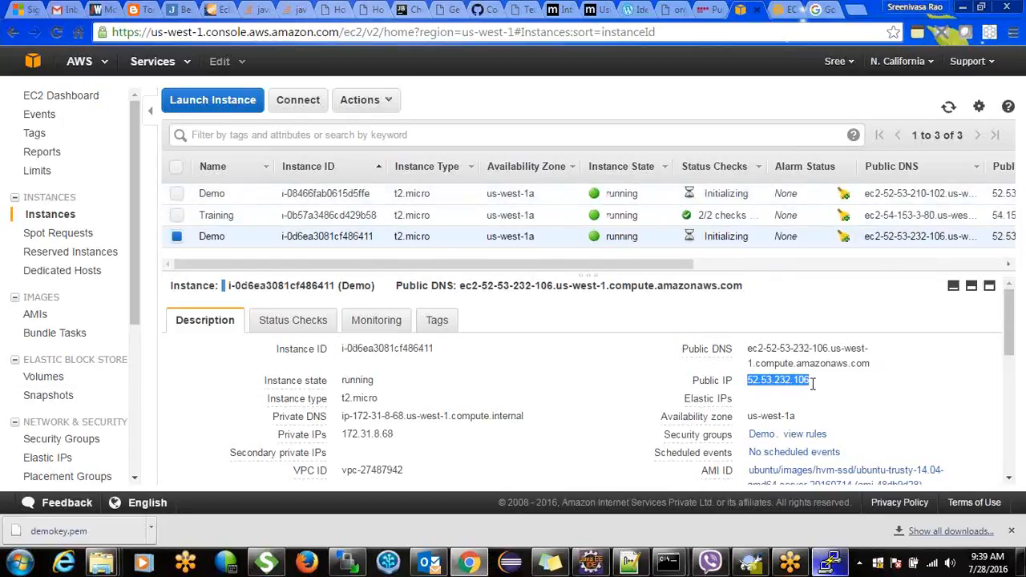
click(513, 197)
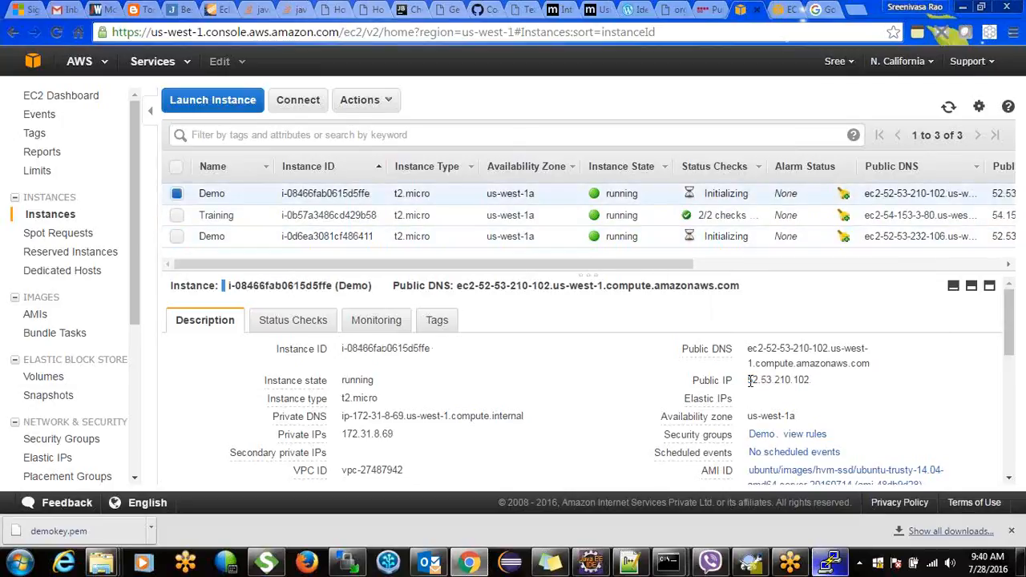
drag(747, 382, 807, 383)
Copy the Training instance's public IP into a new Notepad++ document and return to the EC2 console
click(232, 215)
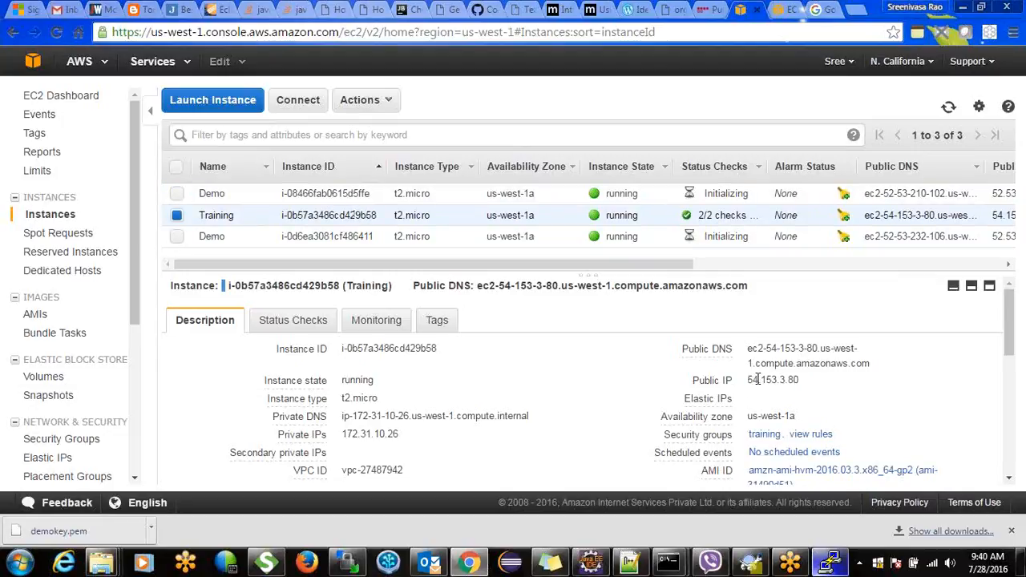
drag(749, 381, 798, 378)
key(ctrl+c)
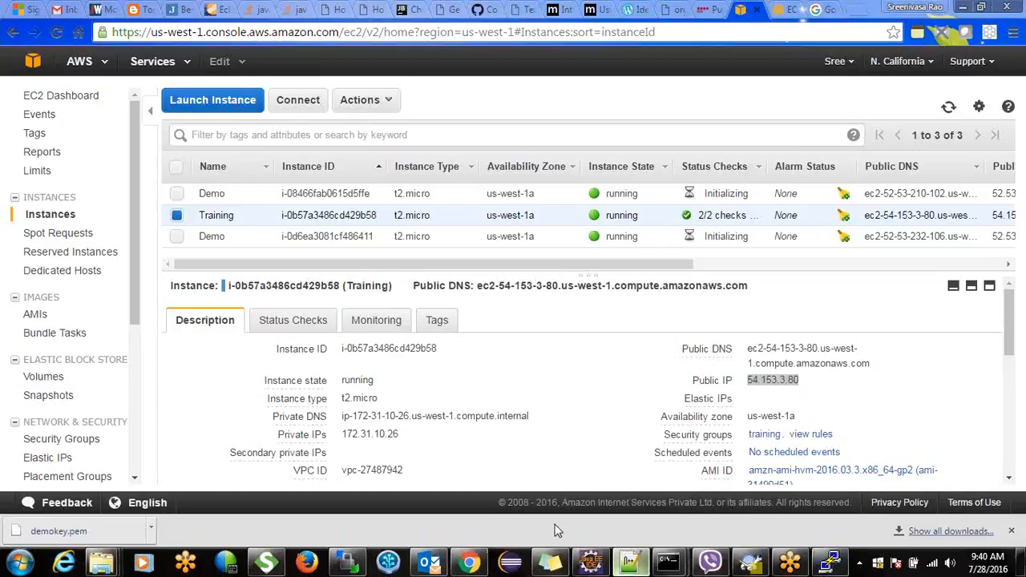
click(629, 561)
click(12, 40)
key(ctrl+v)
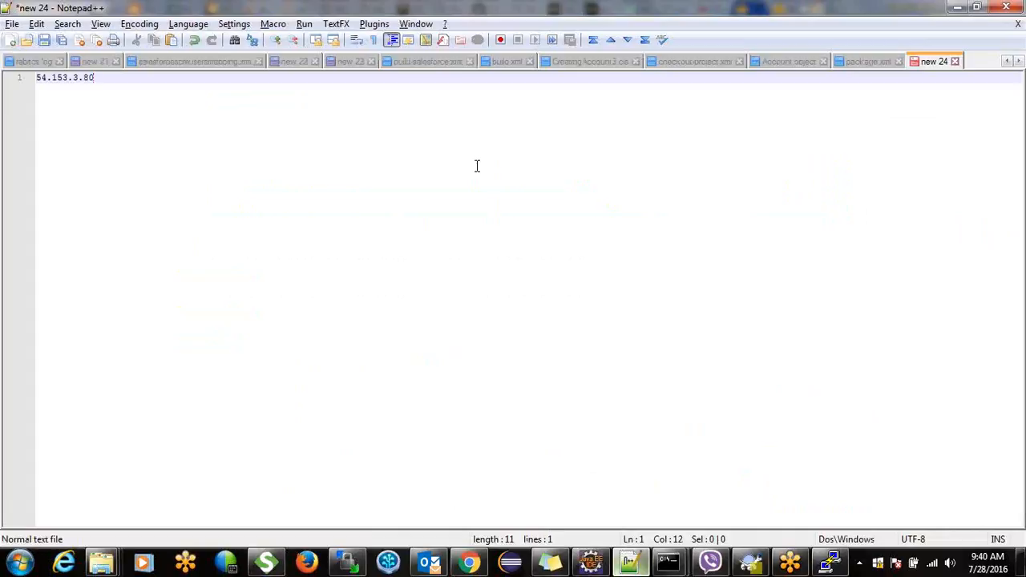
click(958, 7)
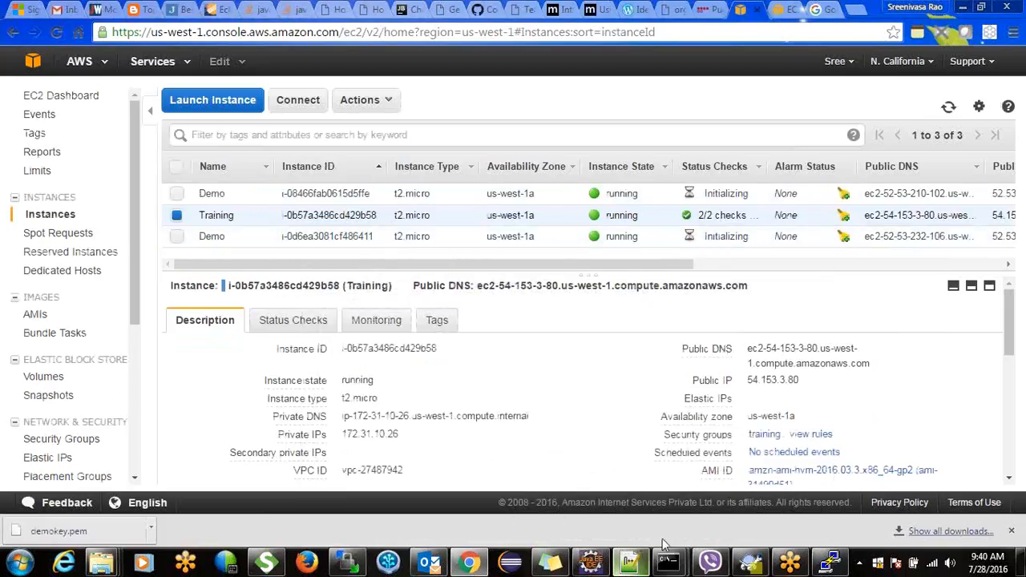
click(631, 564)
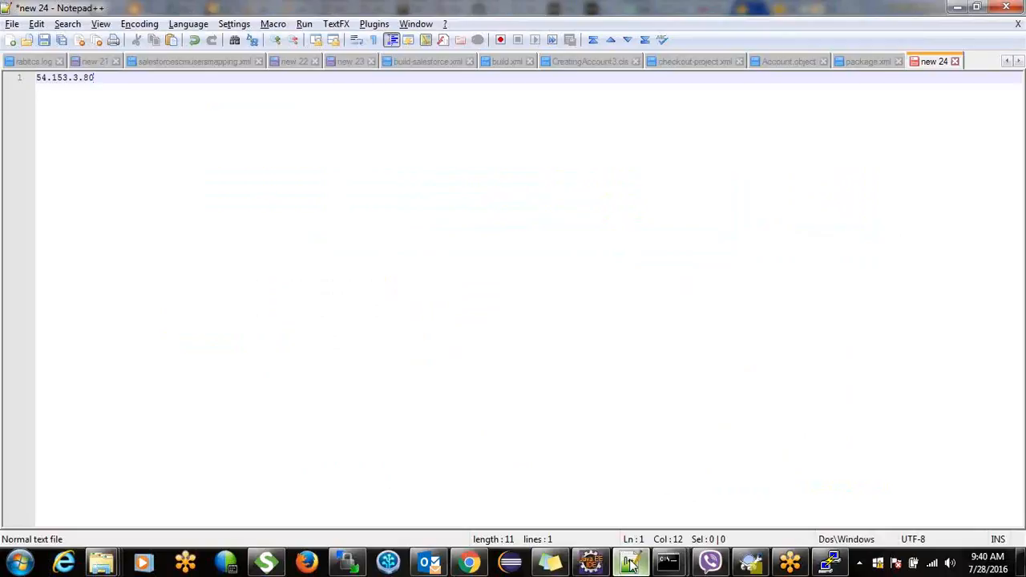
click(631, 563)
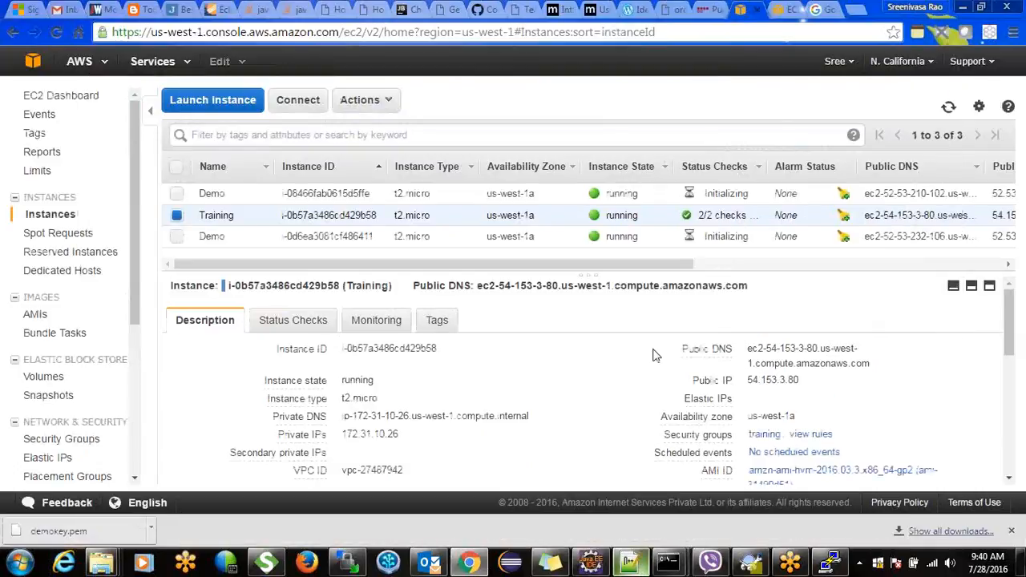
Request a stop of the running Training instance, leaving the confirmation open
right_click(304, 214)
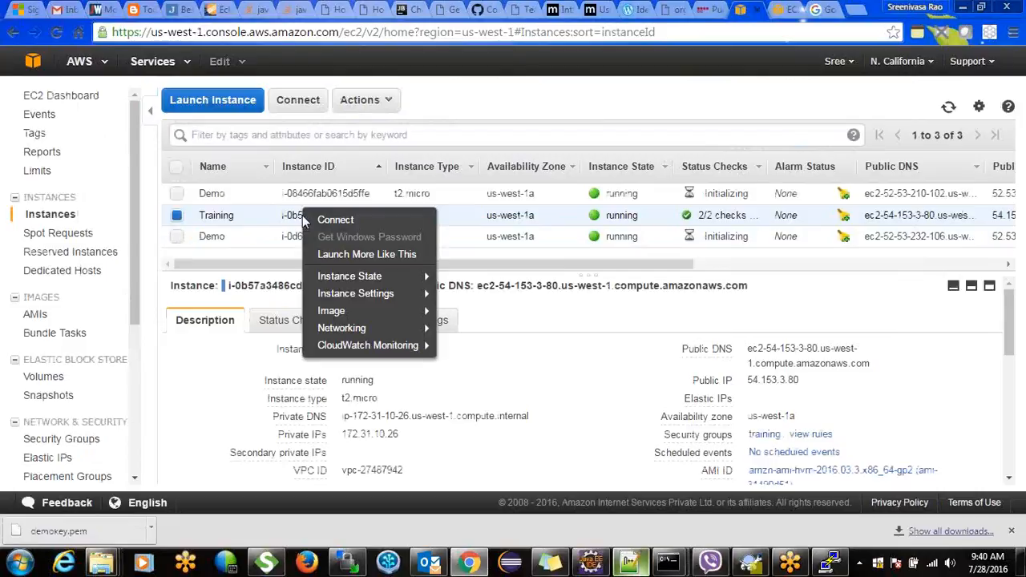
mouse_move(345, 276)
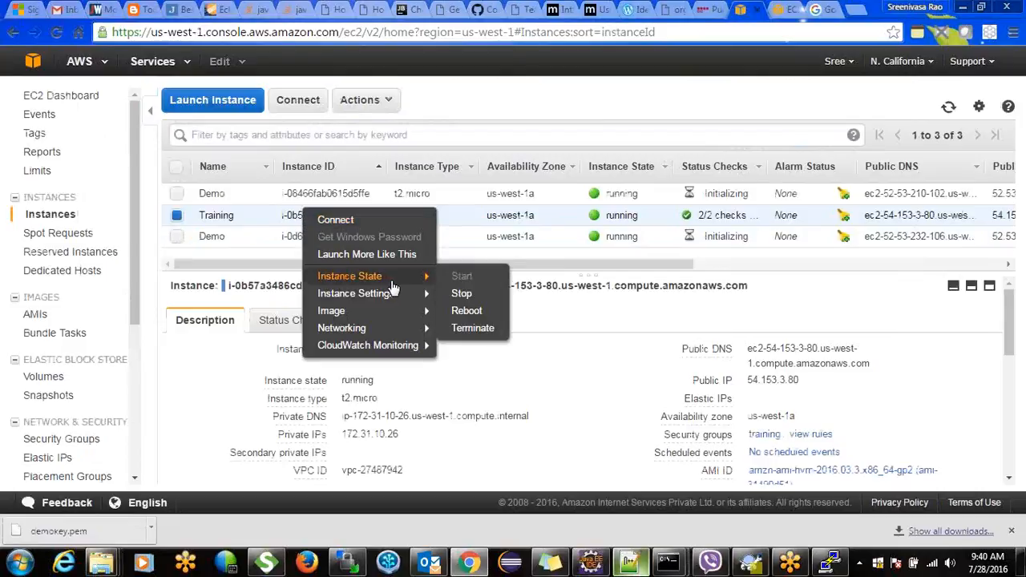
click(463, 294)
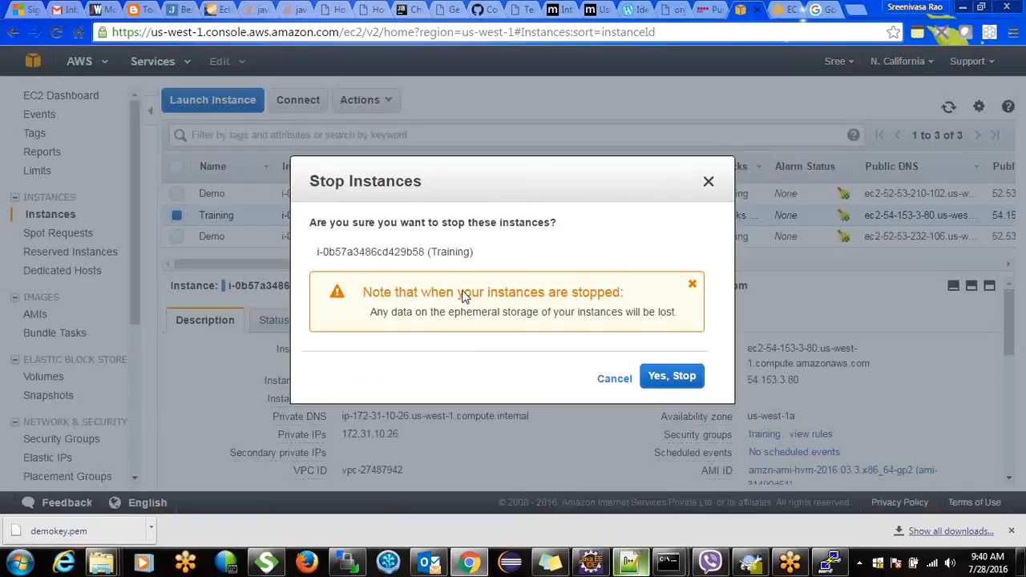
Switch to the PuTTY window connected to the Training instance and close its session
click(831, 554)
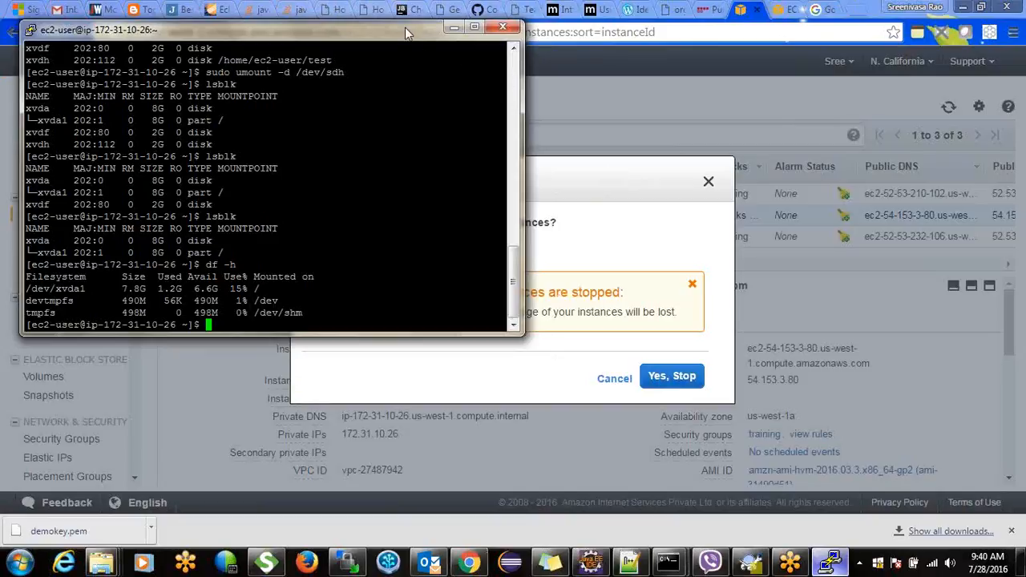
drag(405, 28, 429, 87)
click(529, 89)
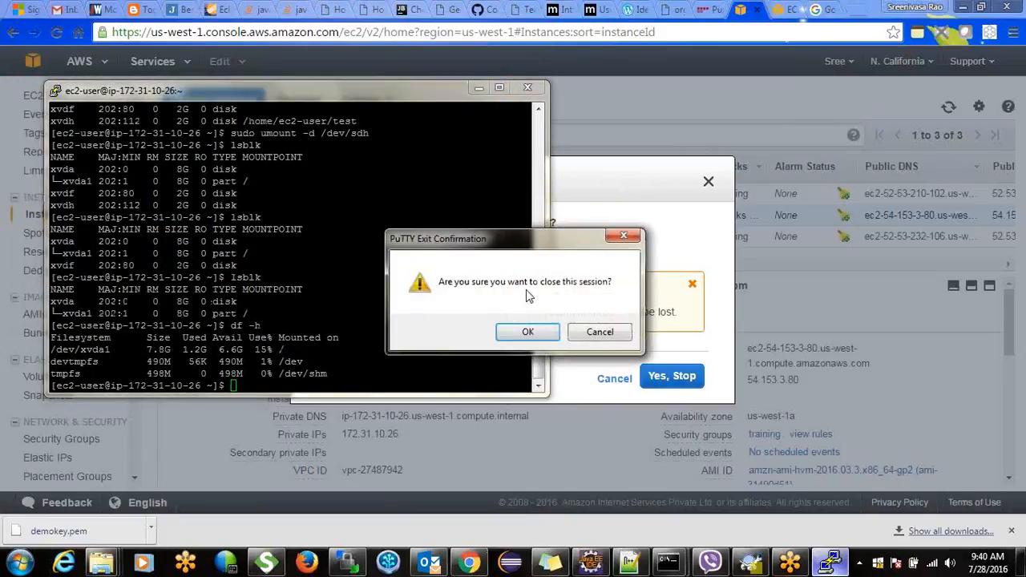
click(528, 334)
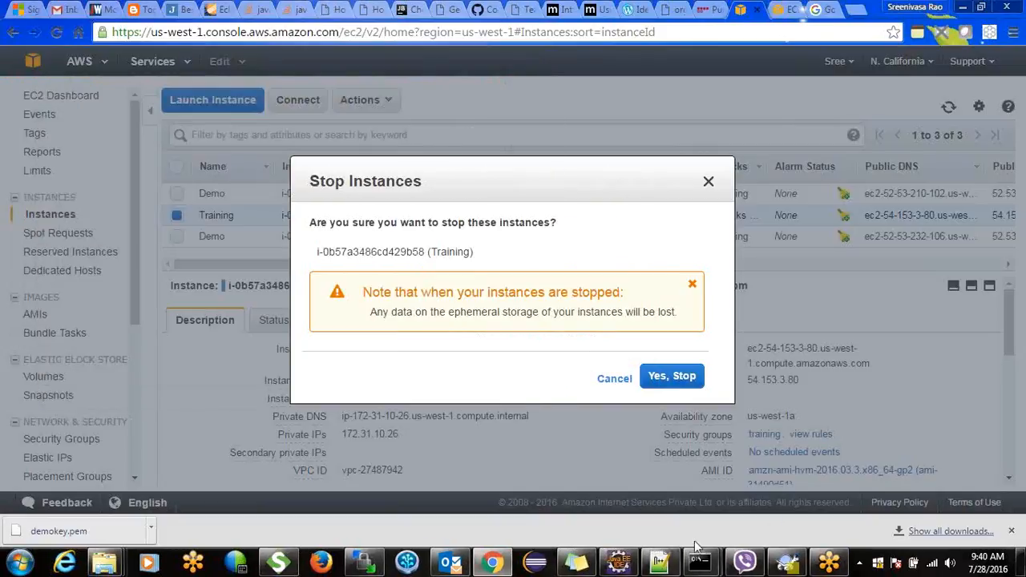
Switch to WinSCP, close the ec2-user session to the Training instance and dismiss the network error
click(365, 564)
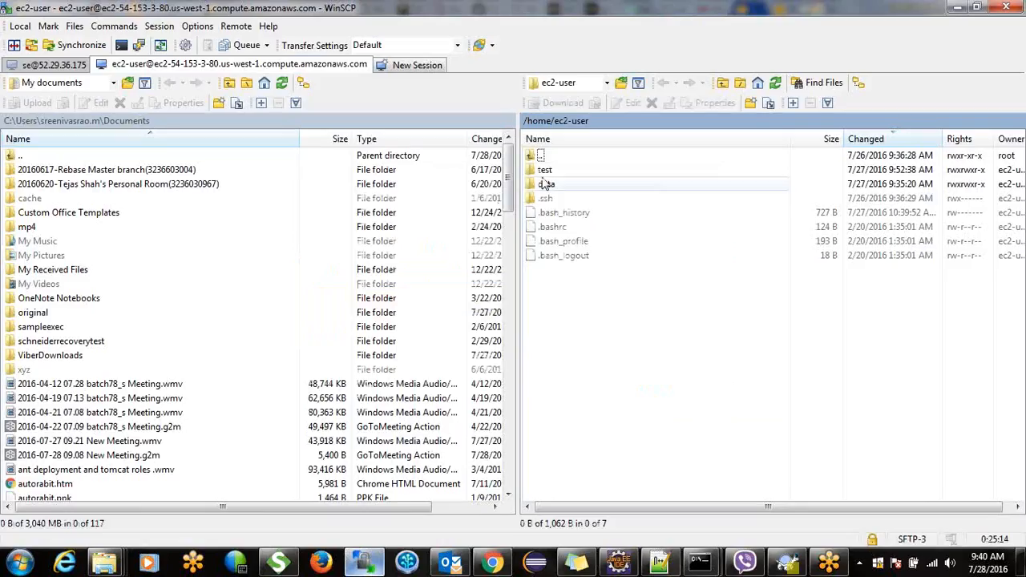
right_click(241, 68)
click(276, 70)
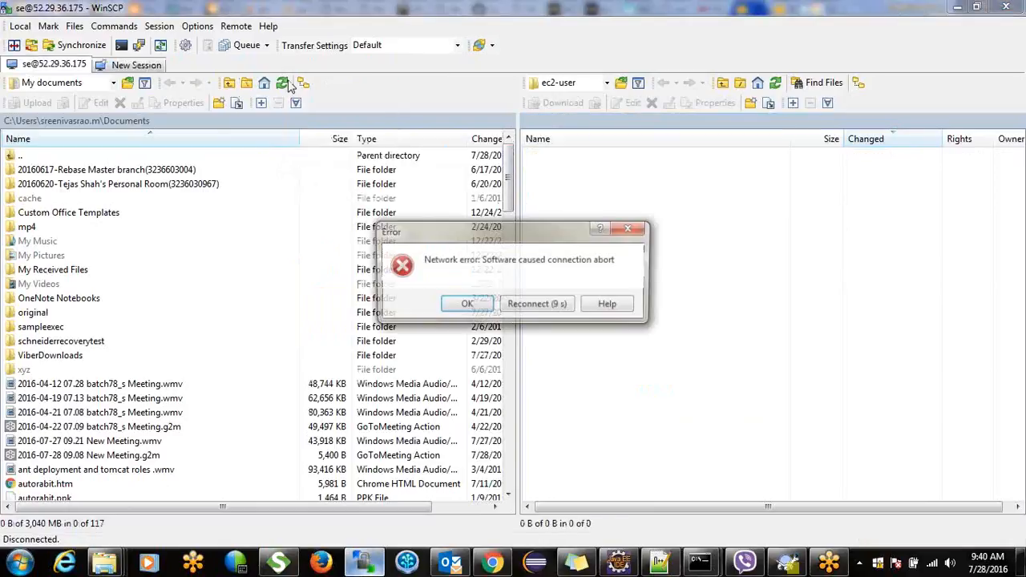
click(465, 305)
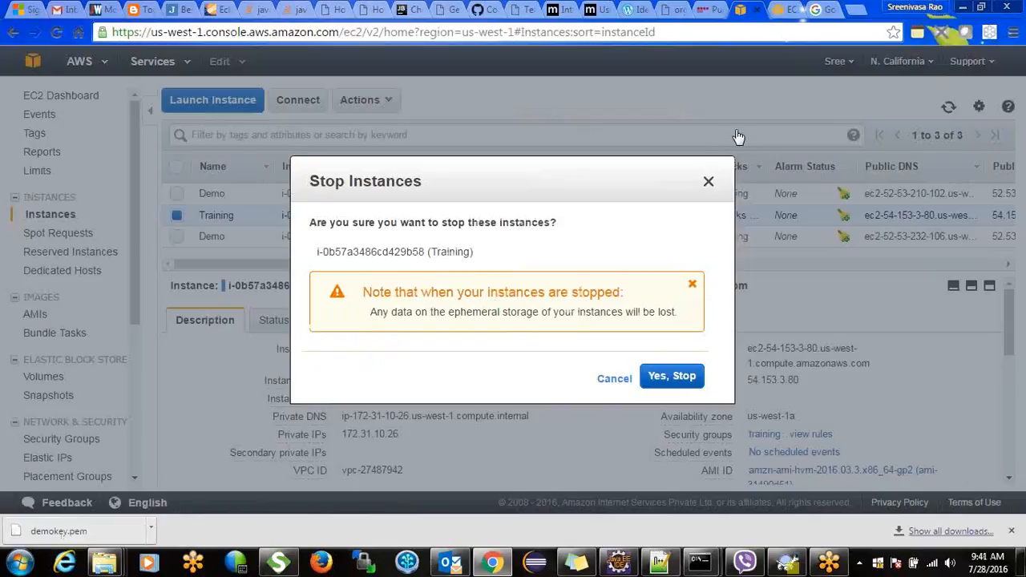
Back in the EC2 console, confirm stopping the Training instance and refresh the instance list until its state is updated
click(677, 377)
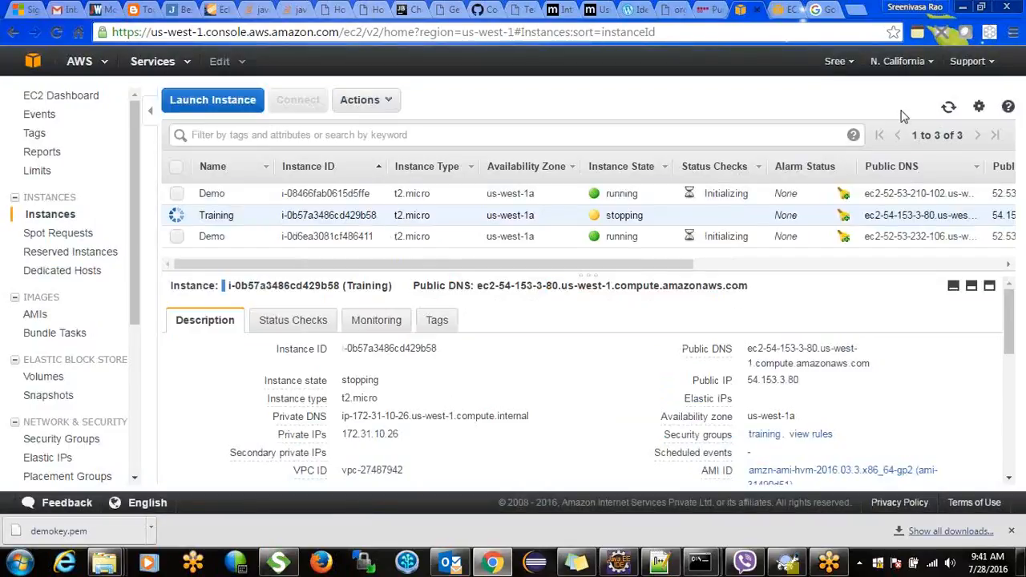
click(949, 108)
click(949, 108)
click(312, 237)
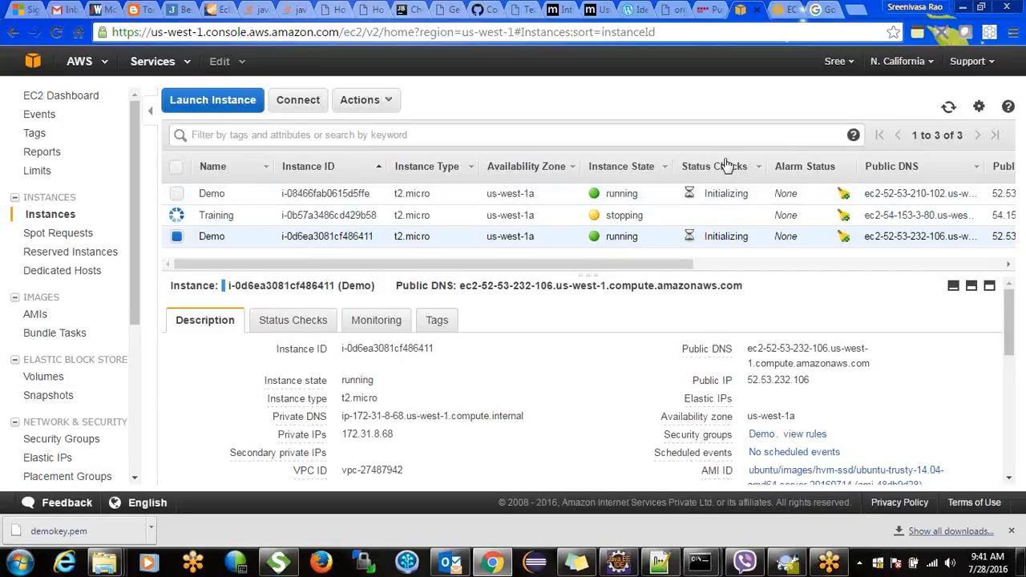
click(949, 107)
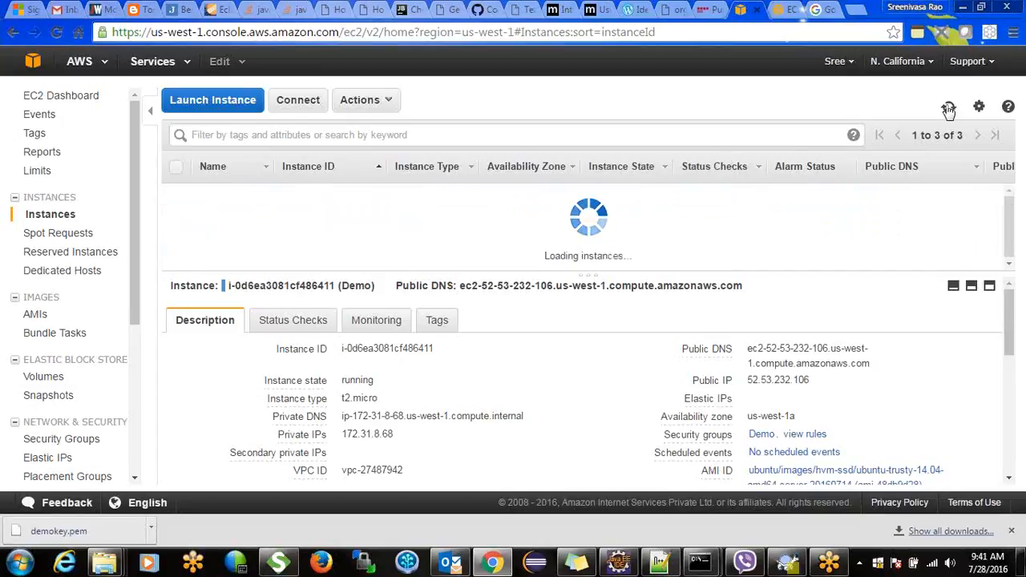
click(949, 108)
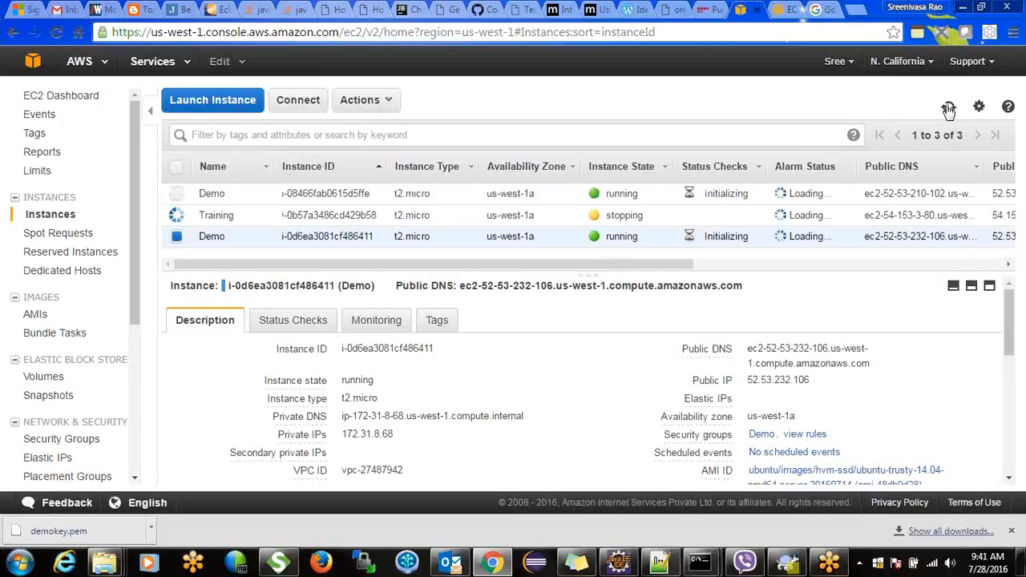
click(948, 107)
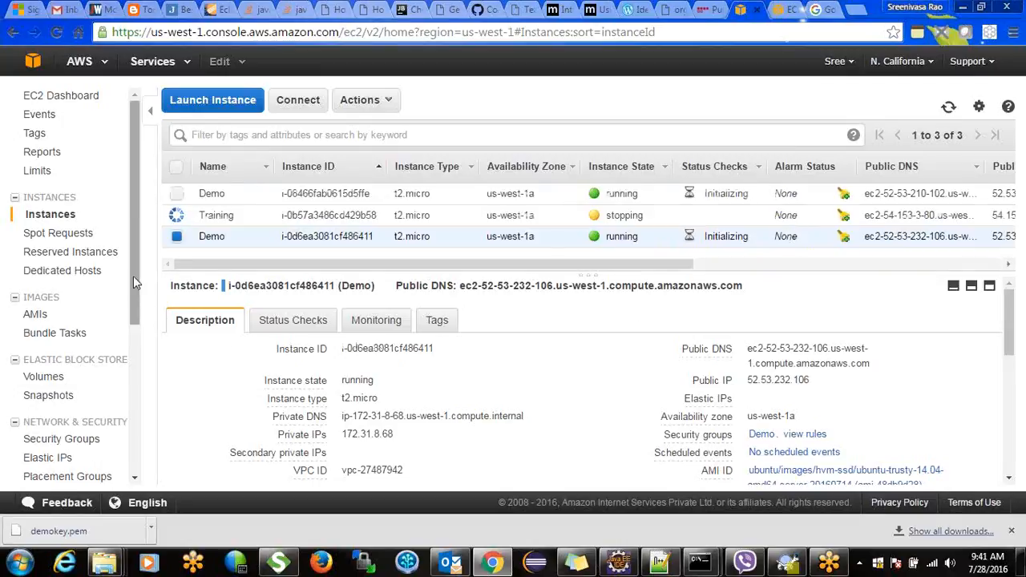
drag(132, 273, 146, 253)
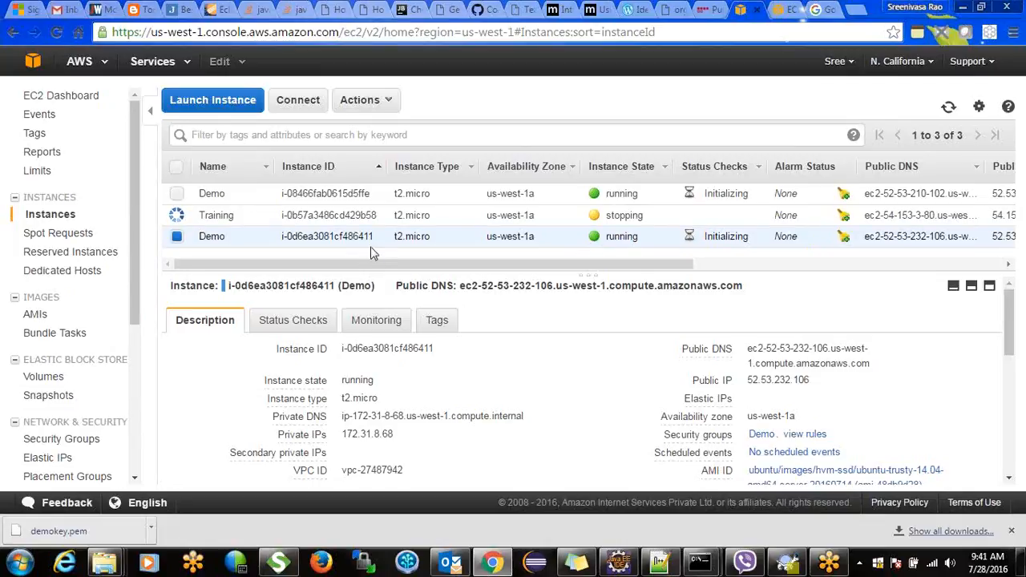
click(950, 108)
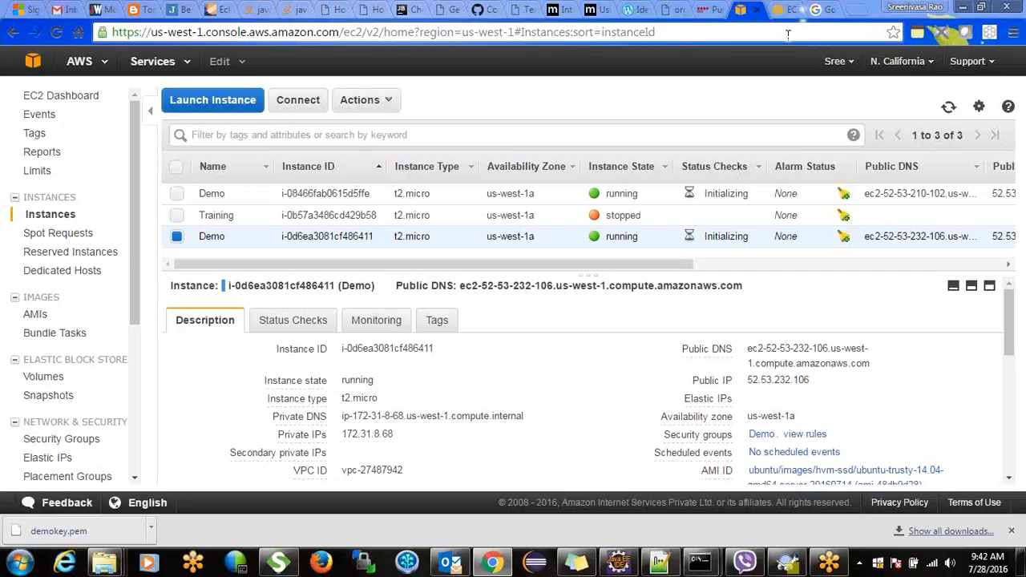
click(949, 110)
click(948, 110)
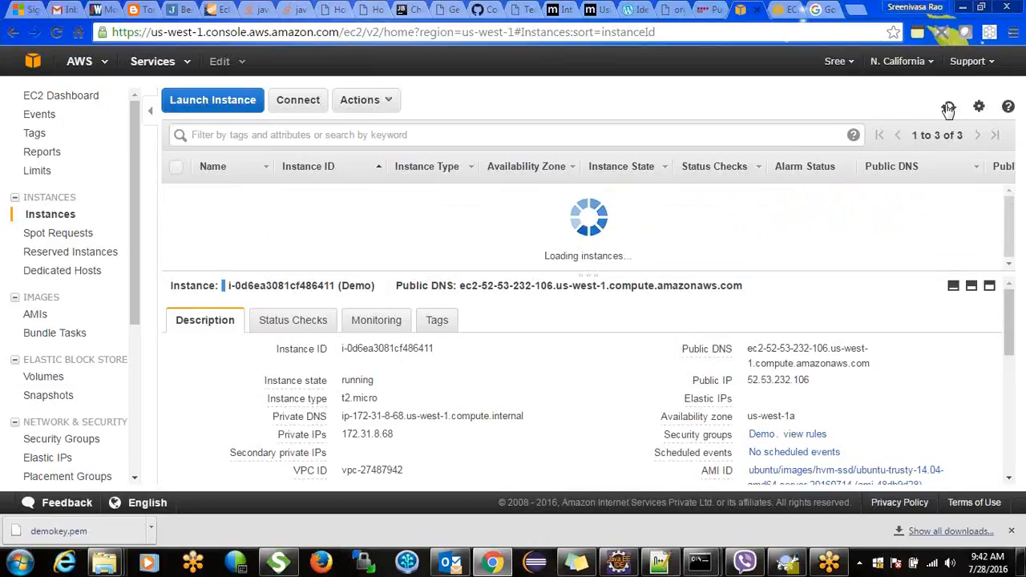
click(949, 110)
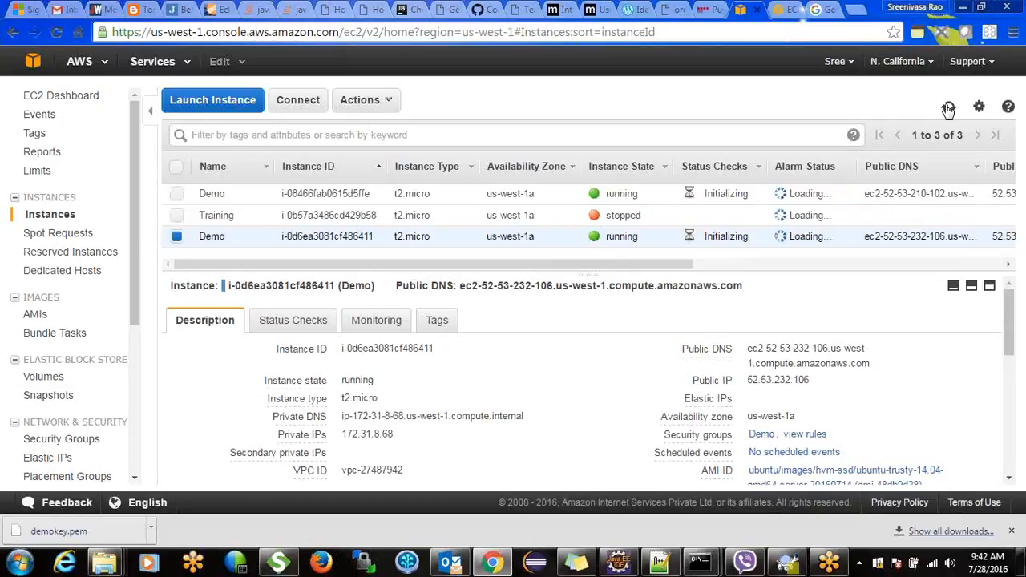
Select the stopped Training instance and start it again
click(283, 223)
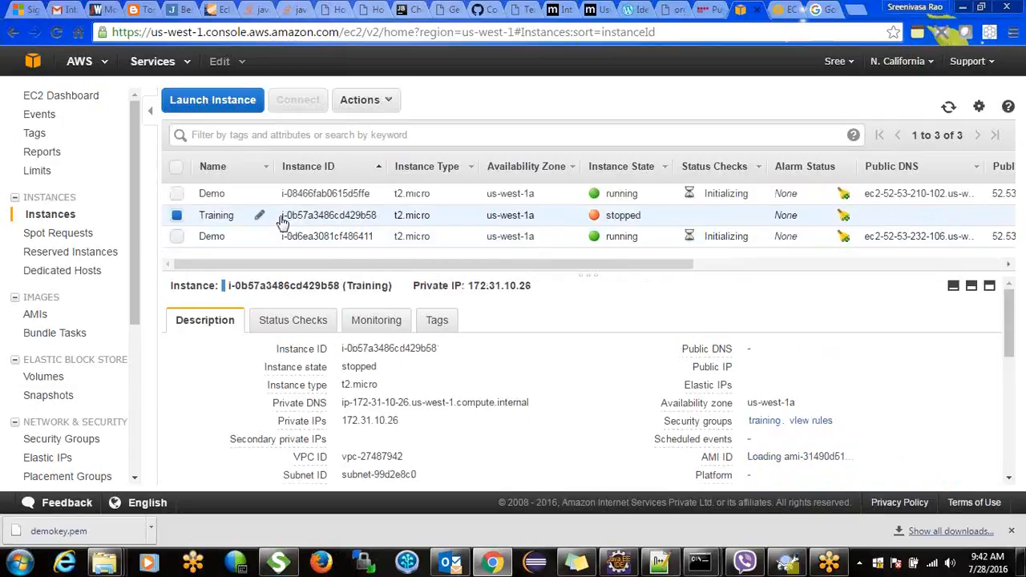
right_click(230, 213)
mouse_move(281, 276)
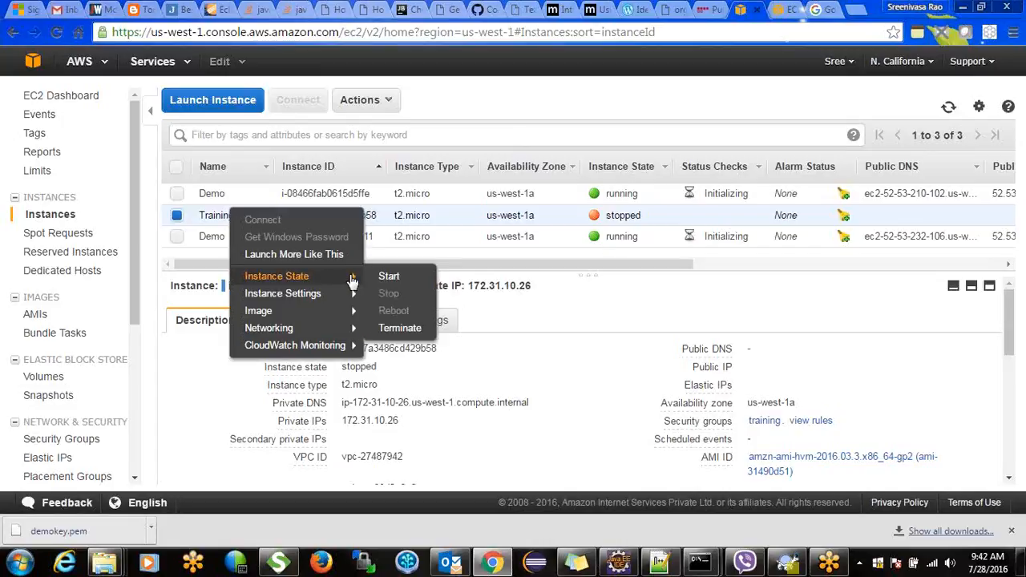
click(386, 278)
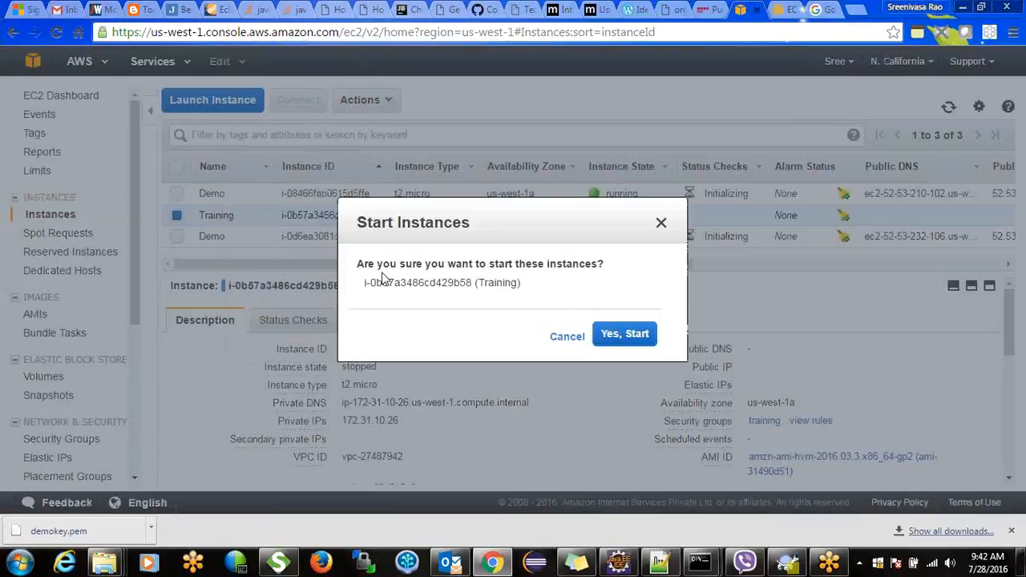
click(616, 337)
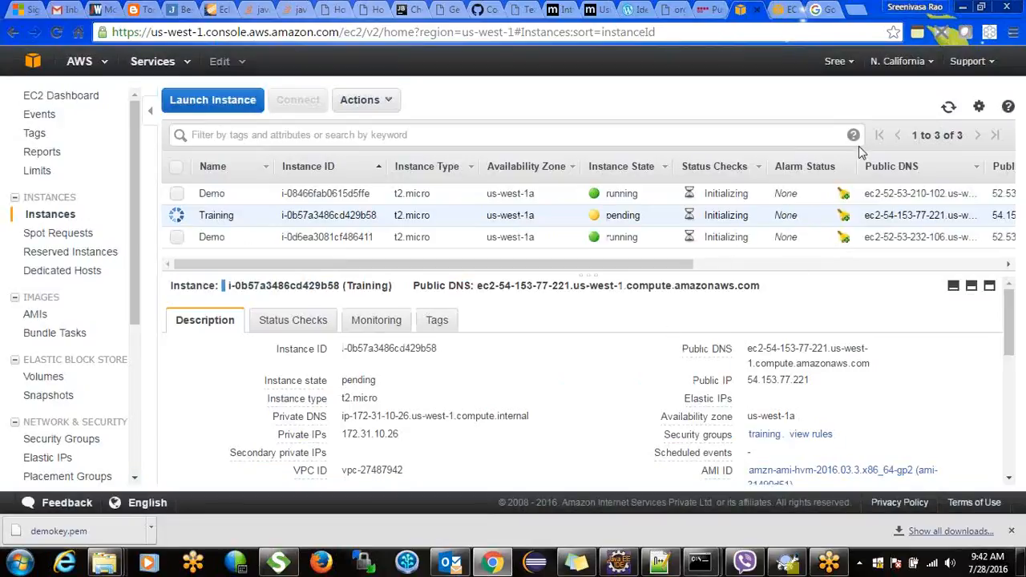
Refresh the instance list to check the Training instance's state and public IP after the restart
click(950, 108)
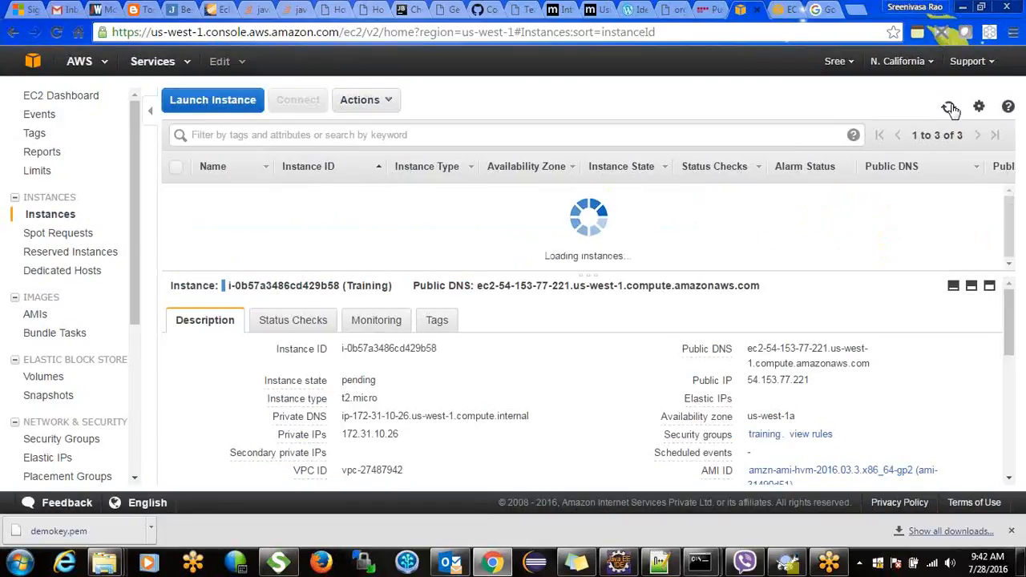
click(950, 108)
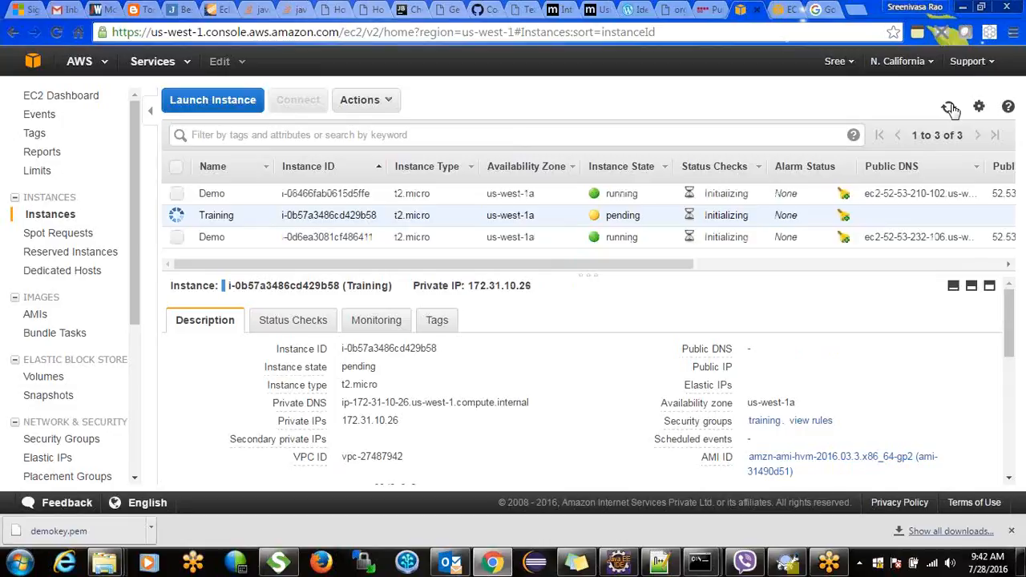
click(949, 107)
click(949, 107)
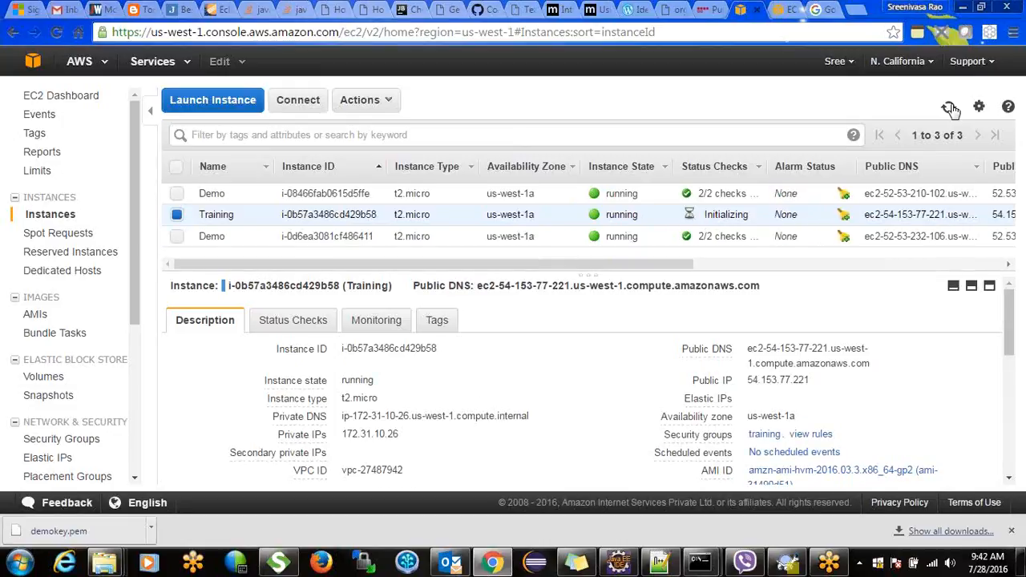
Show the first Demo instance's description and highlight its public IP address
click(341, 195)
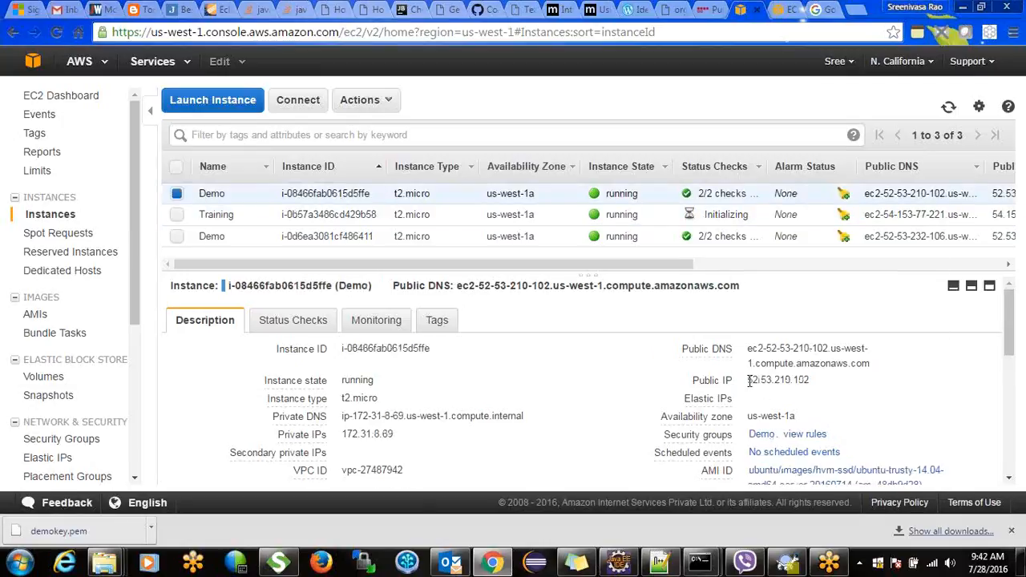
drag(749, 382, 813, 382)
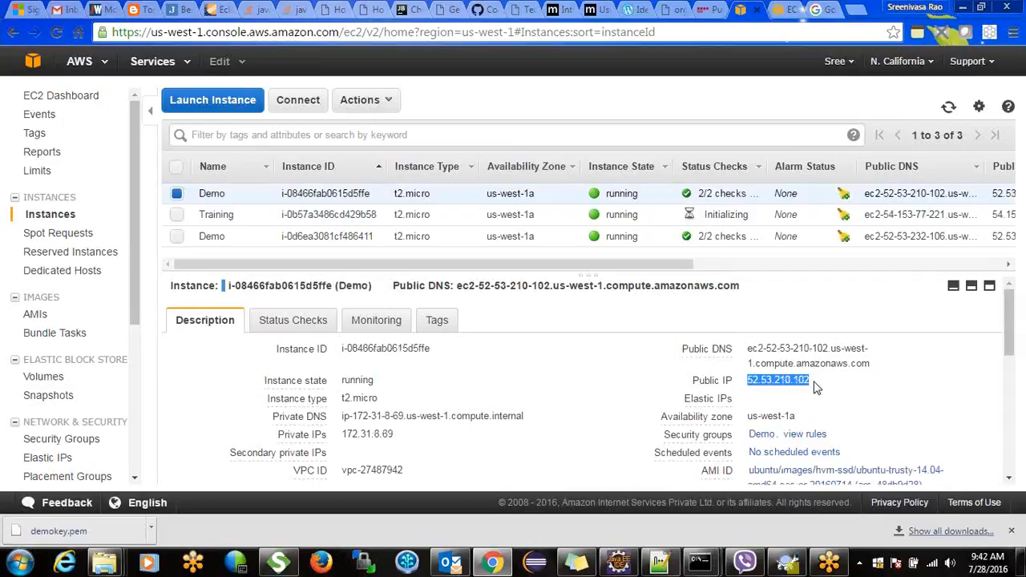
click(751, 384)
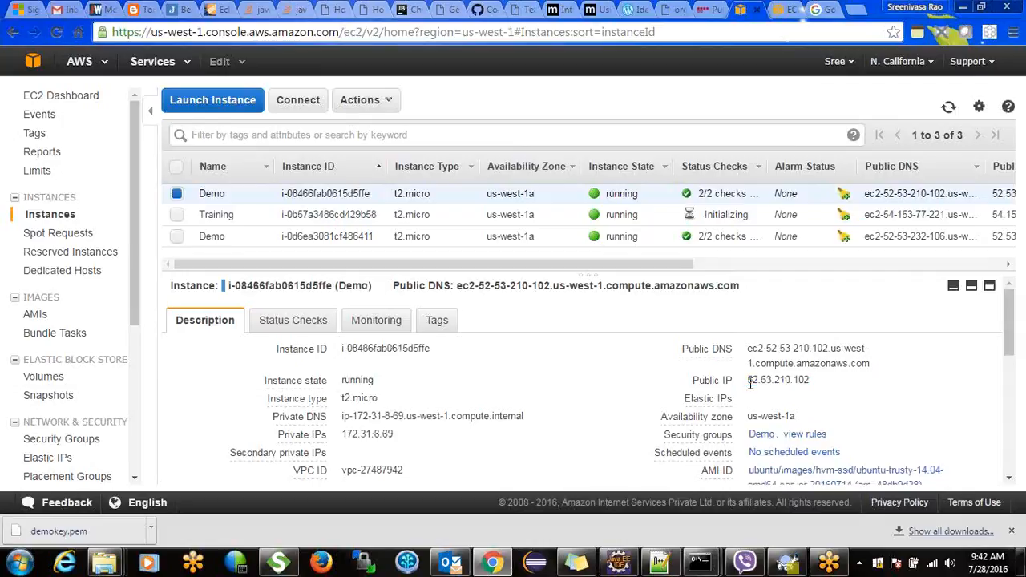
drag(813, 381, 758, 381)
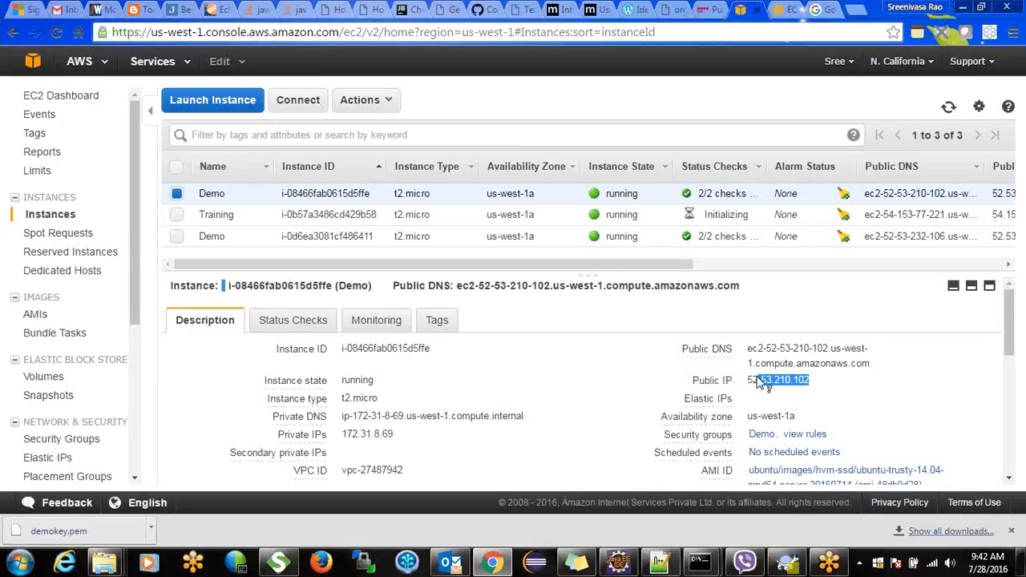
Associate the Elastic IP 52.52.67.46 with the Demo instance i-0d6ea3081cf486411
drag(132, 286, 133, 343)
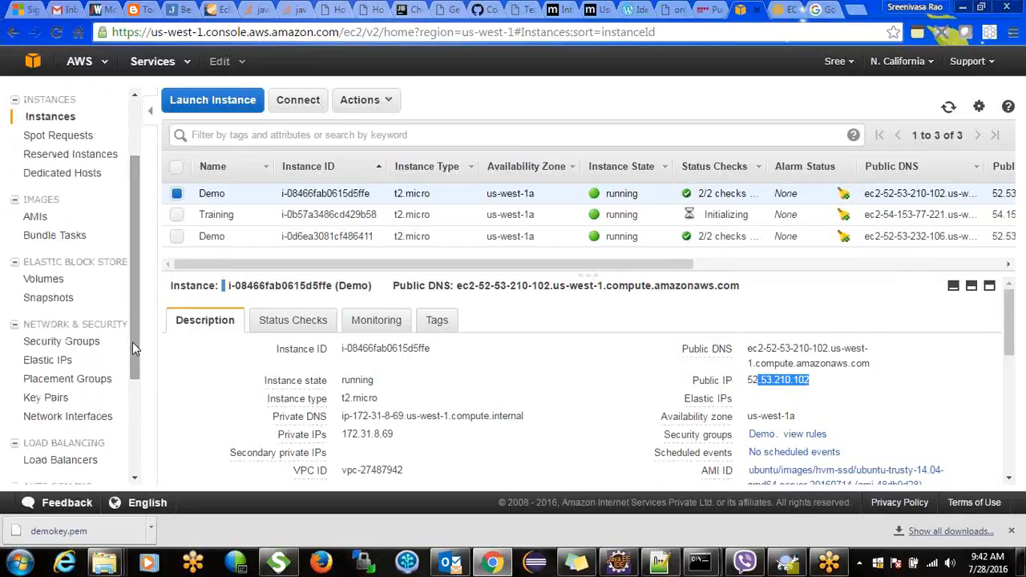
click(66, 361)
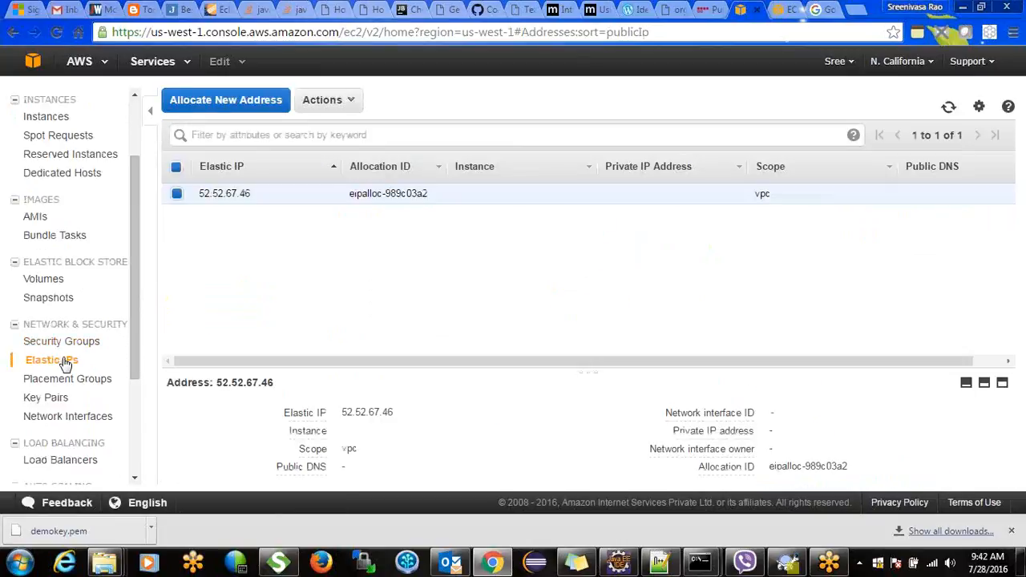
right_click(260, 200)
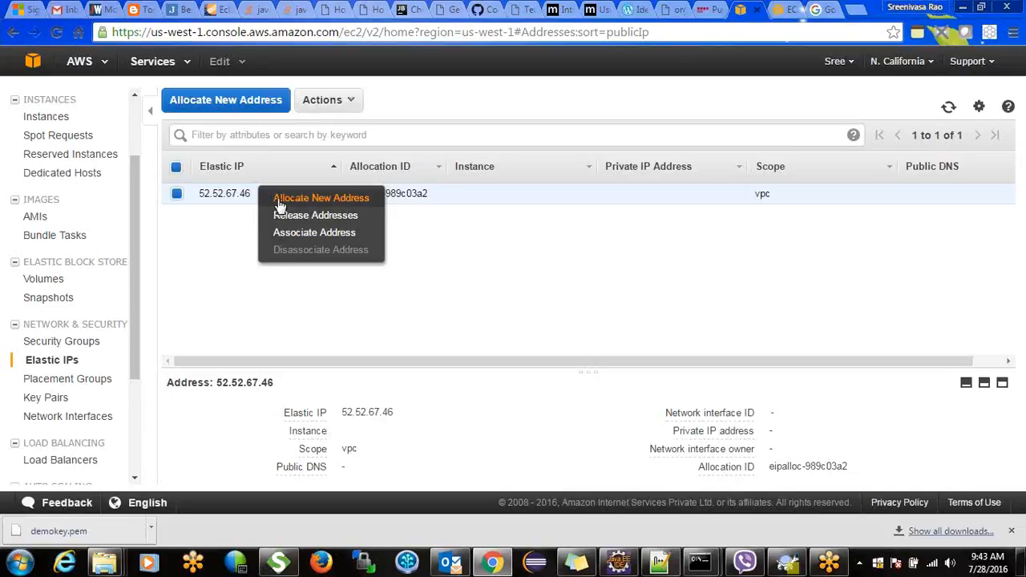
click(335, 235)
click(465, 186)
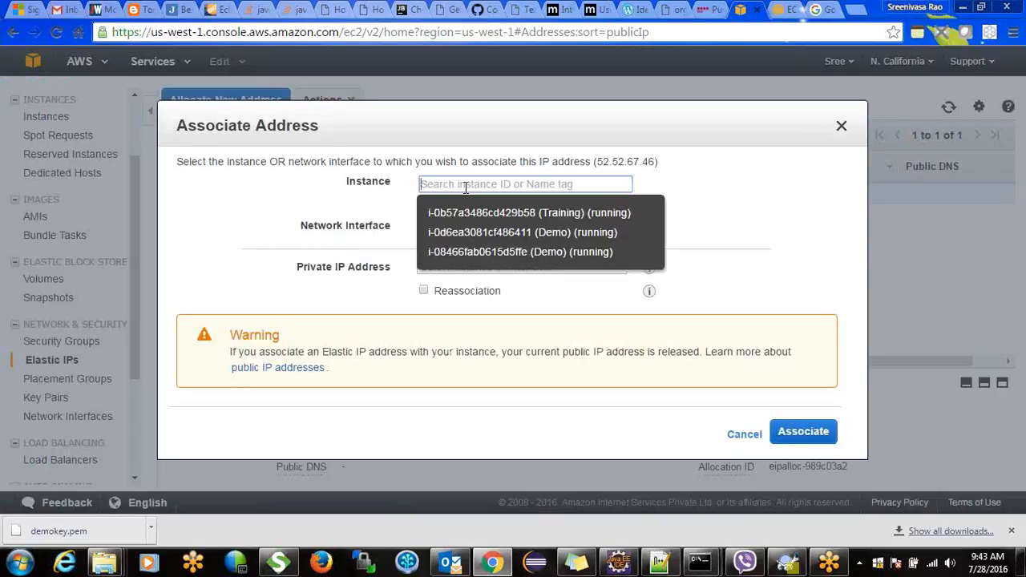
click(561, 234)
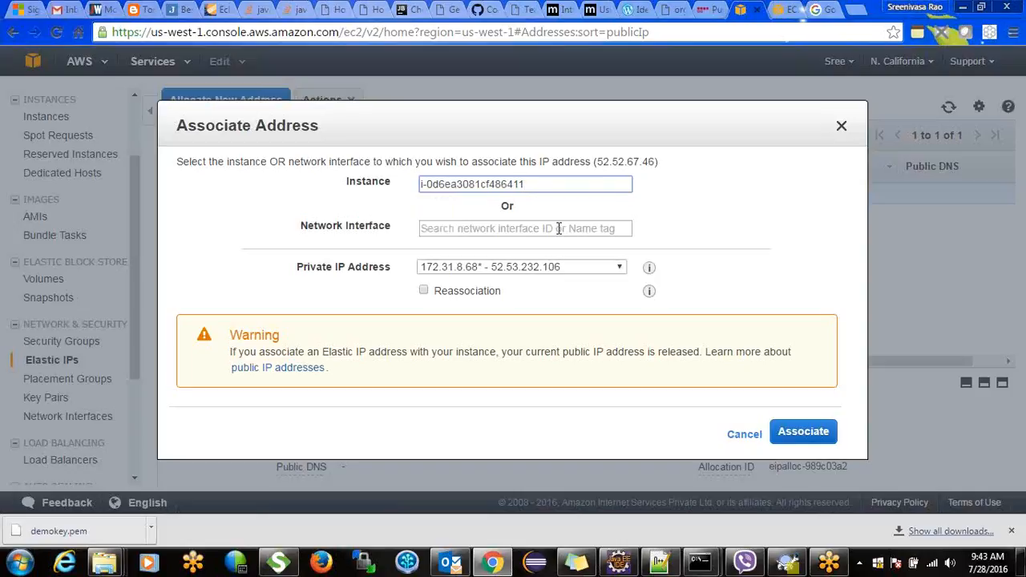
click(676, 239)
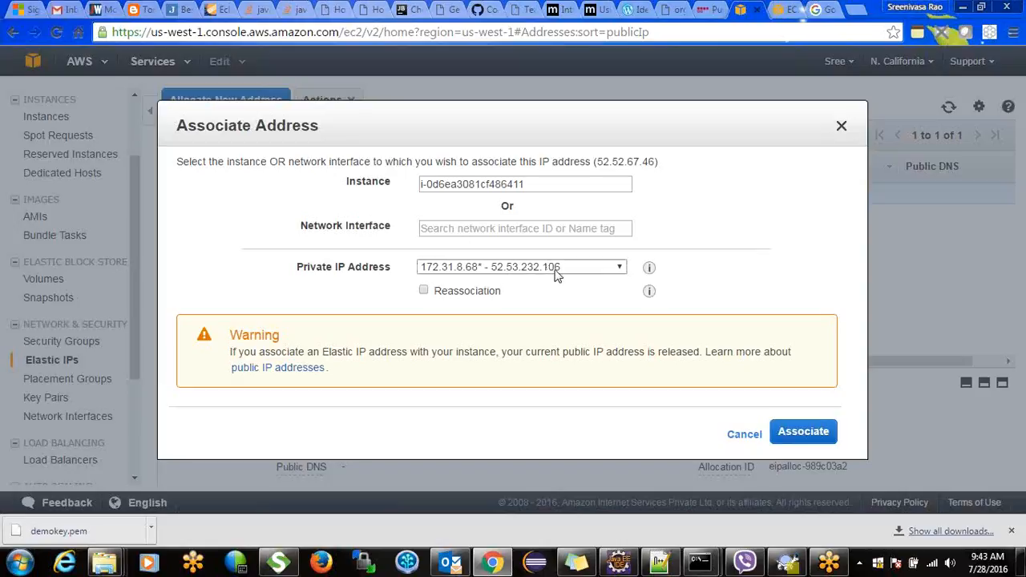
click(423, 291)
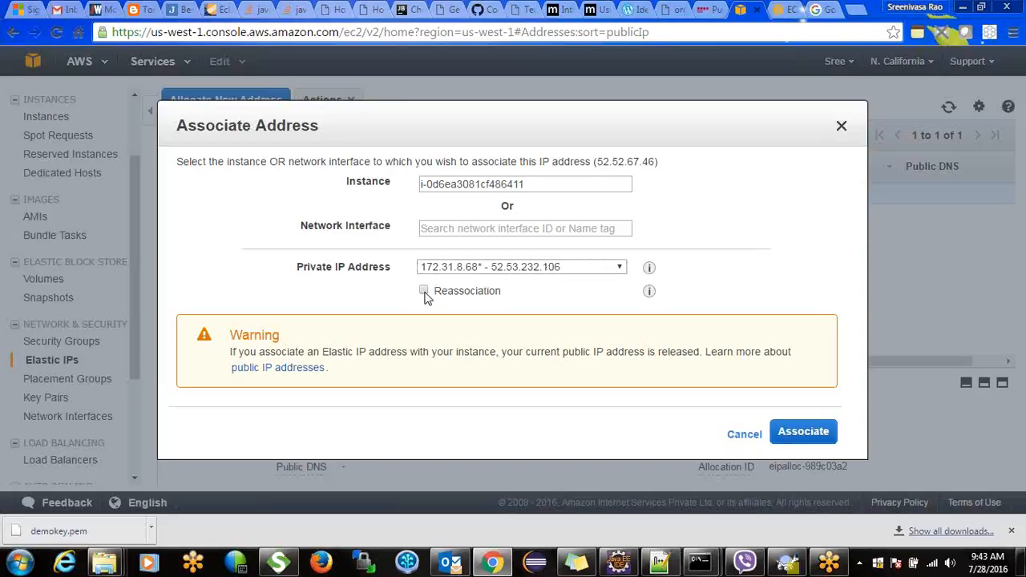
click(794, 433)
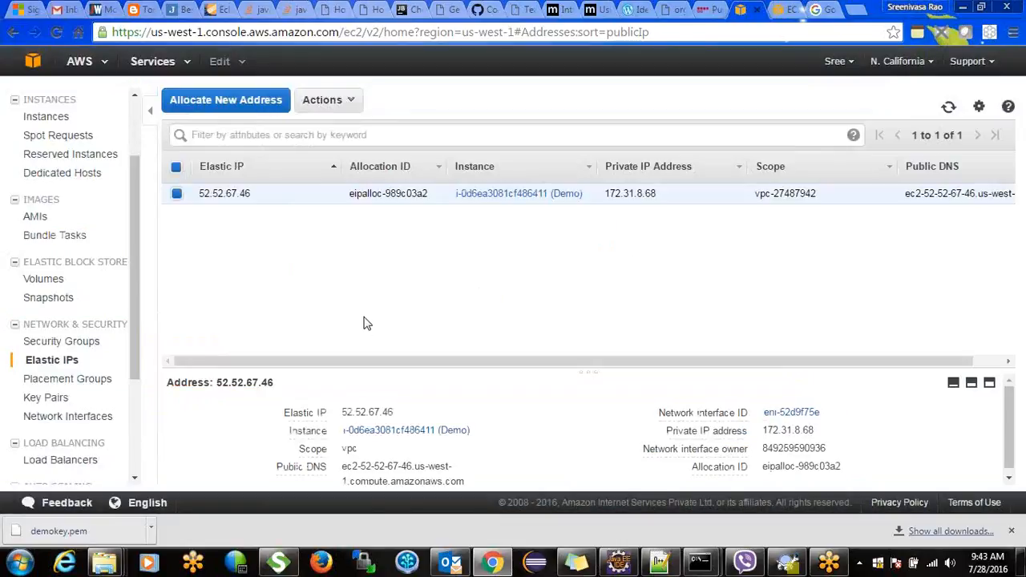
Return to the Instances list, refresh it, and compare the public and Elastic IP details of the two Demo instances
click(48, 118)
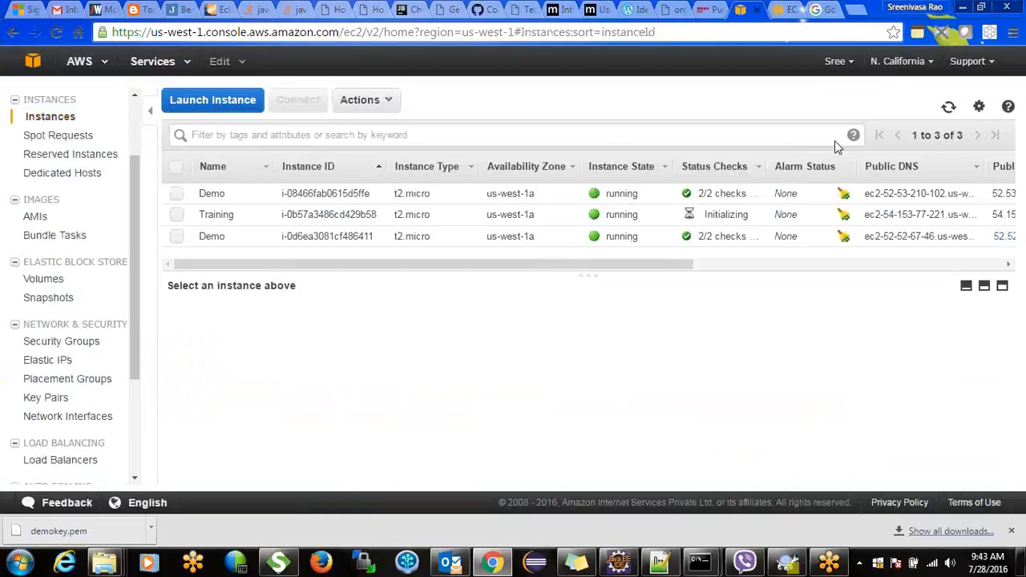
click(432, 196)
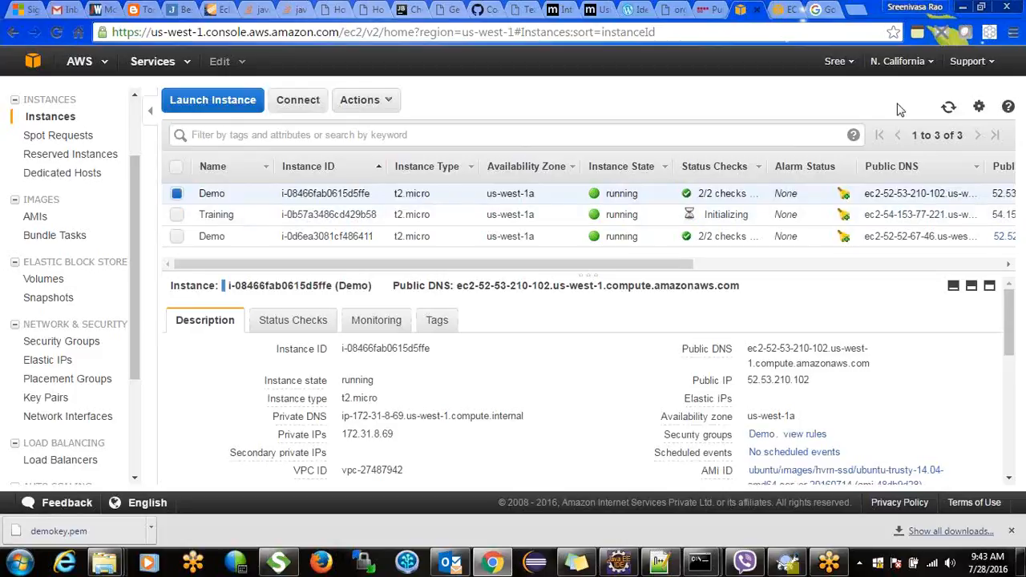
click(949, 108)
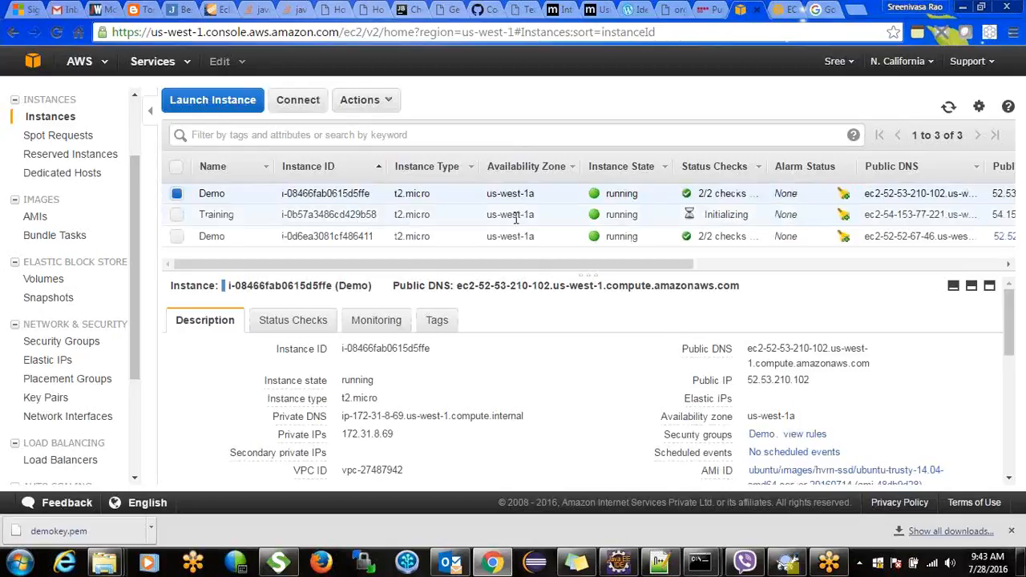
click(454, 238)
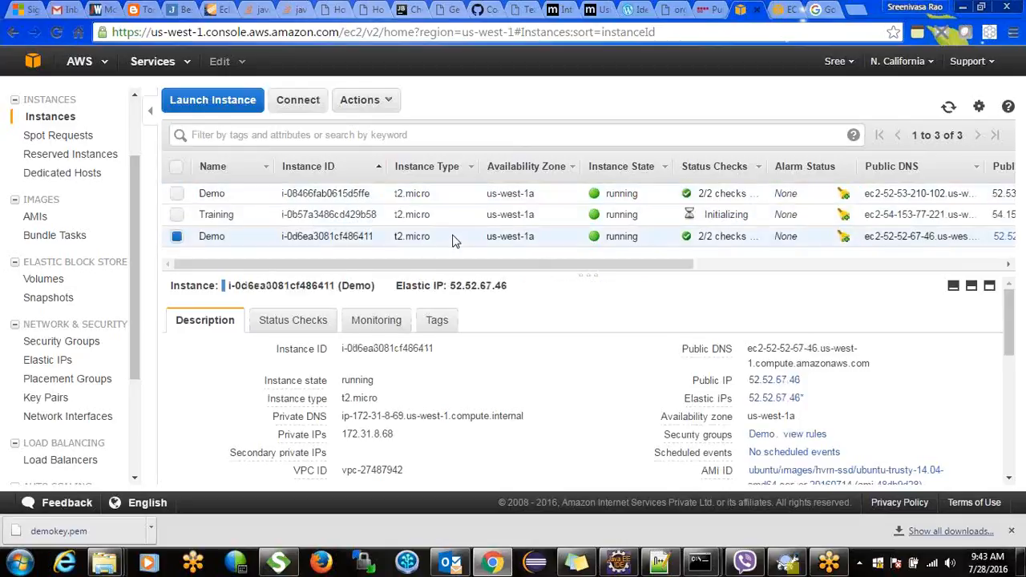
click(949, 113)
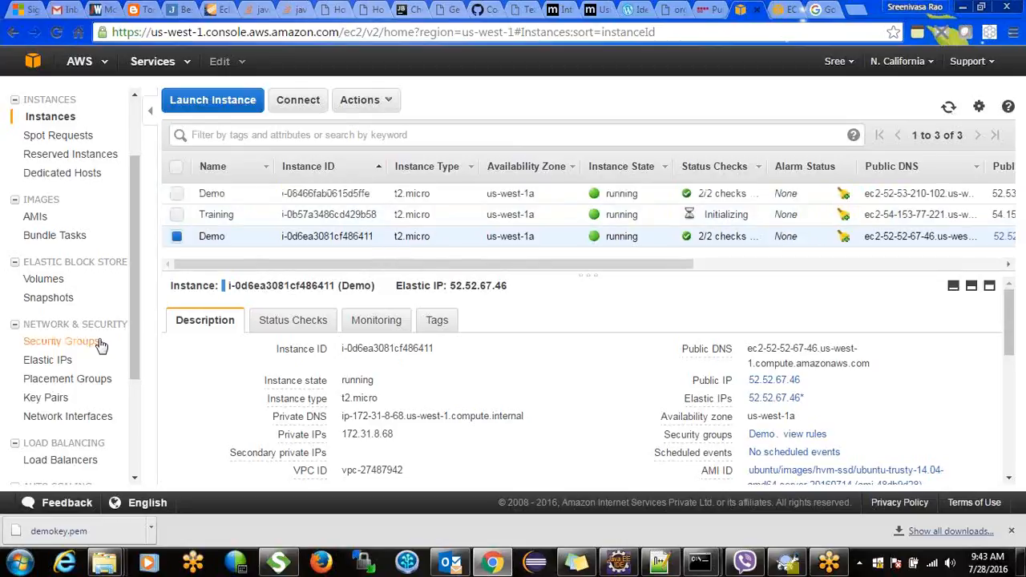
Check the allocated address in the Elastic IPs list against the description of Demo instance i-0d6ea3081cf486411
click(47, 361)
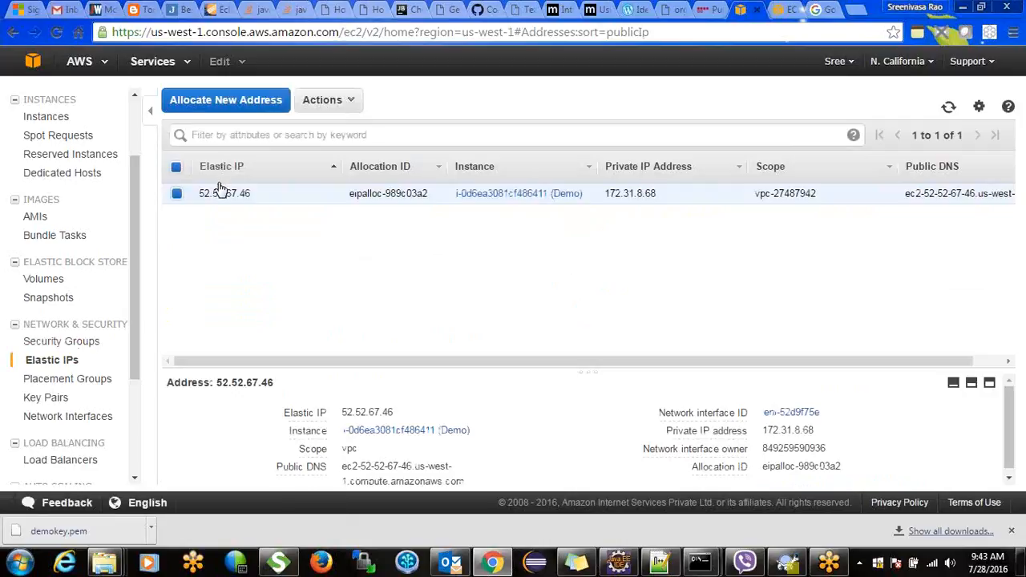
drag(259, 195, 207, 195)
click(48, 118)
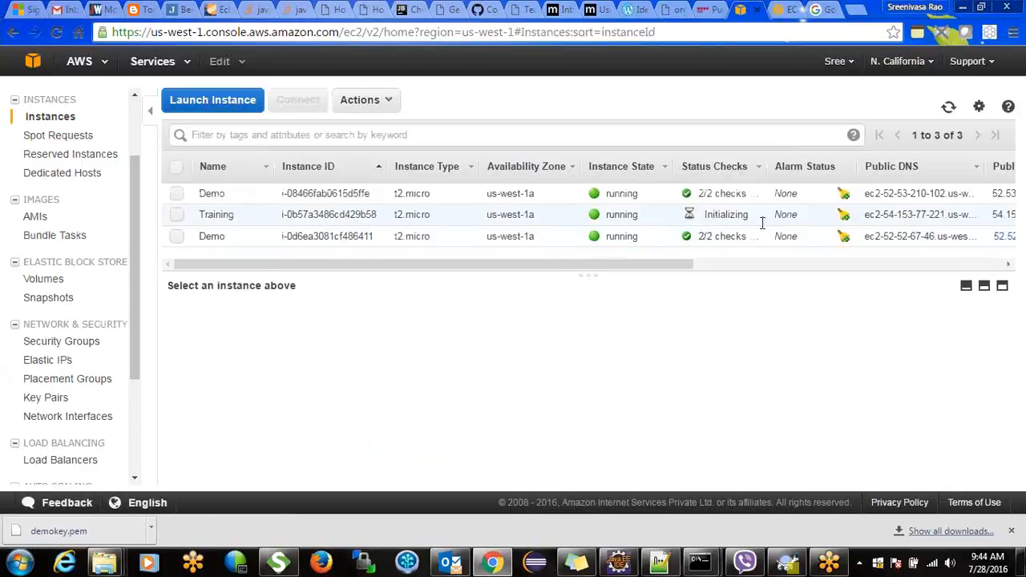
click(634, 239)
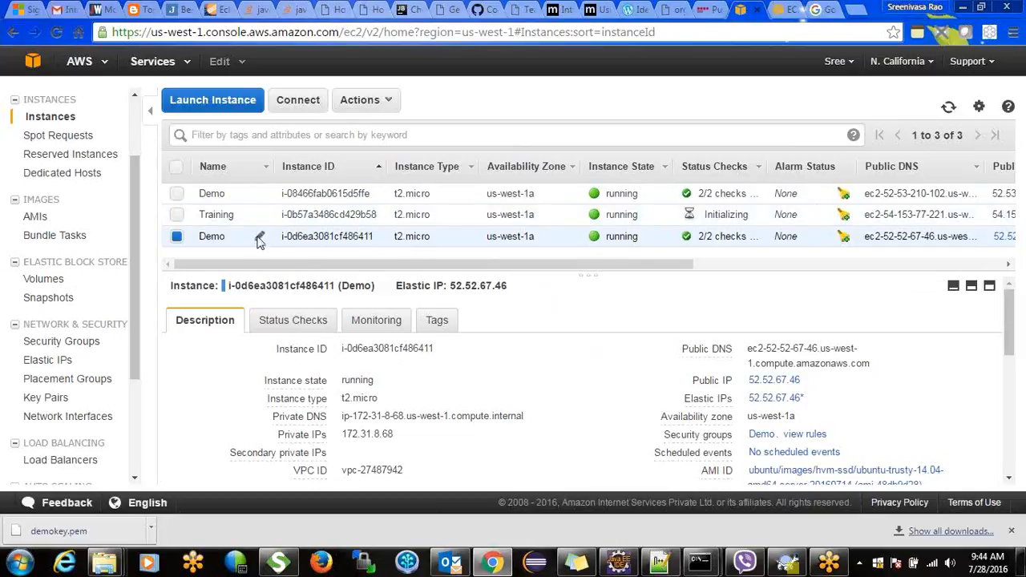
right_click(331, 242)
mouse_move(436, 298)
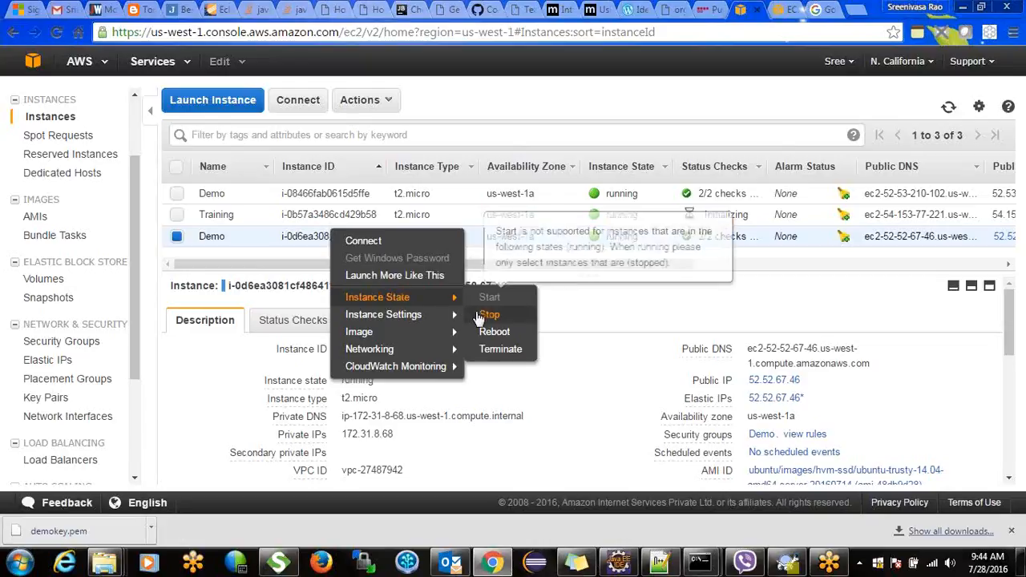
click(483, 315)
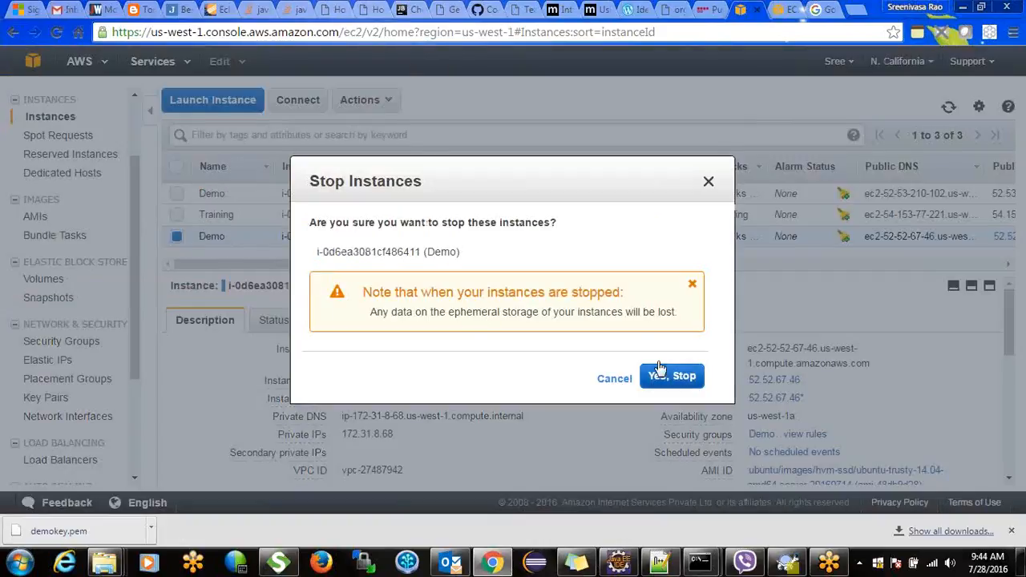
click(618, 378)
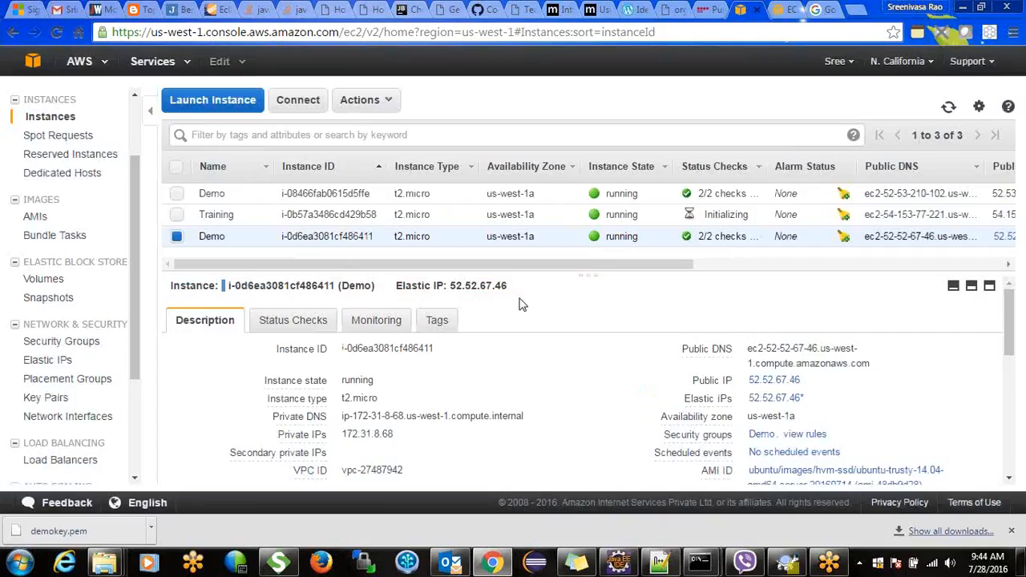
Reboot the Demo instance i-0d6ea3081cf486411 and confirm the request
right_click(238, 241)
mouse_move(357, 297)
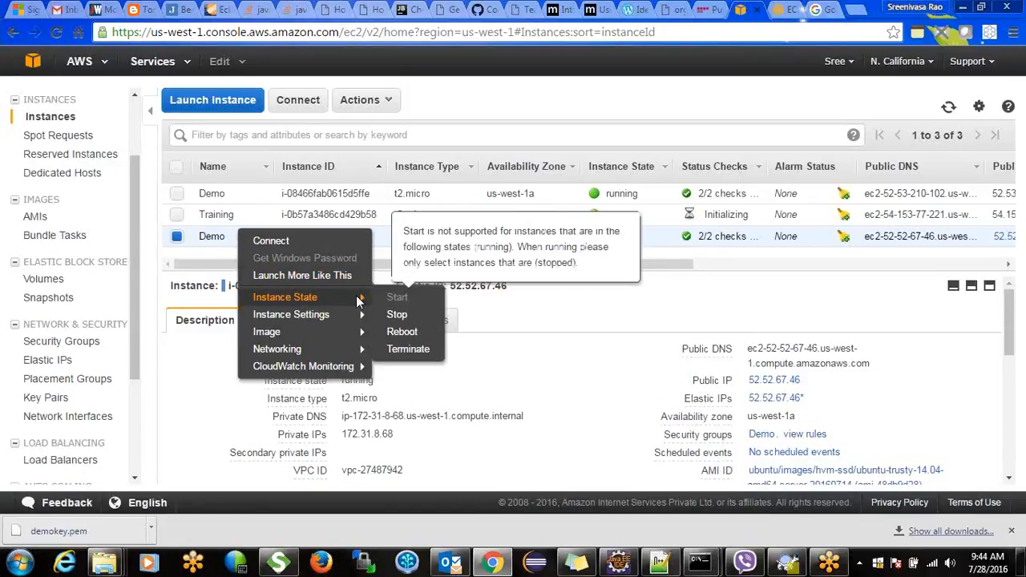
click(421, 337)
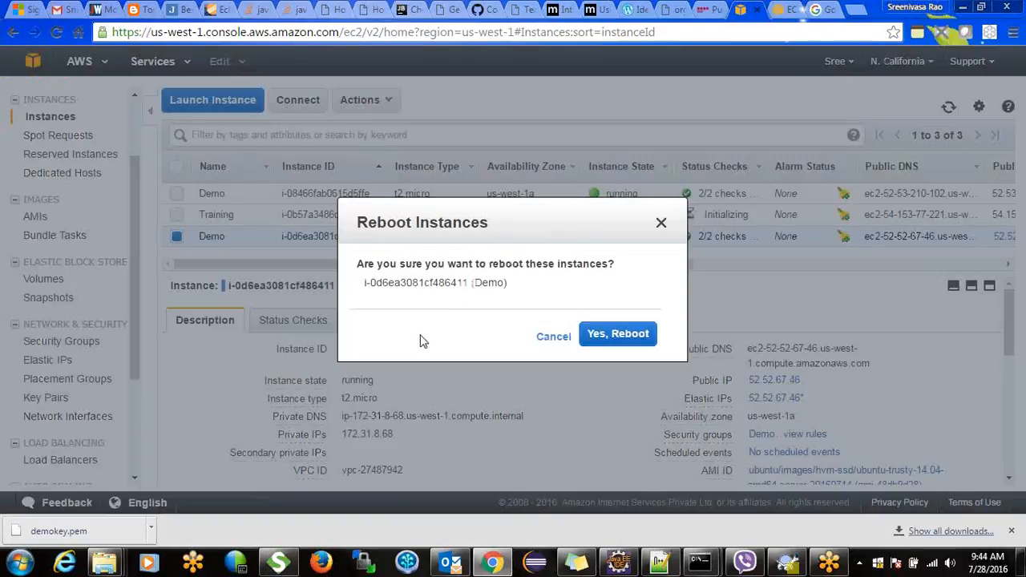
click(616, 335)
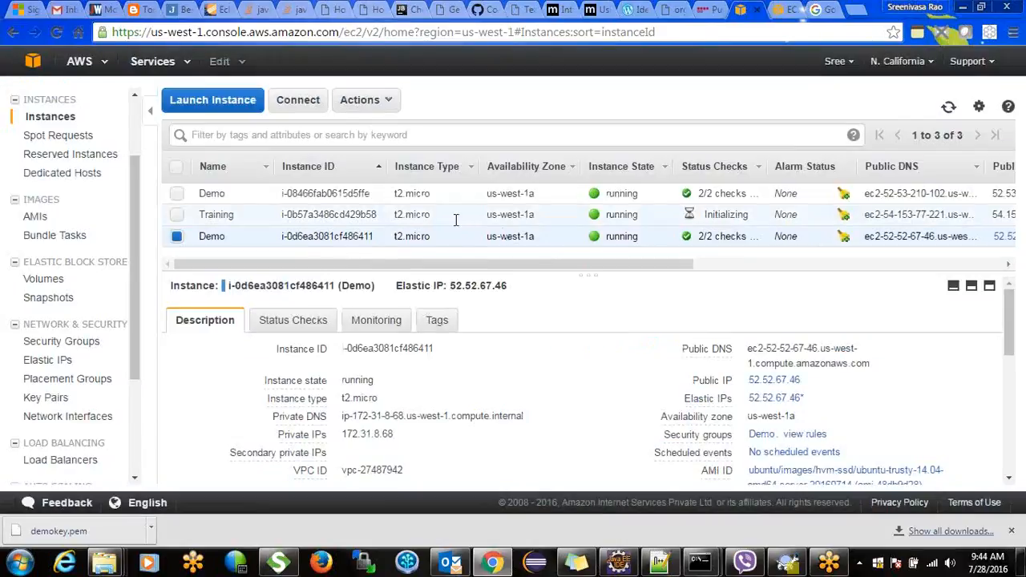
Refresh the instance list and compare the Training instance's public IP with the address noted in Notepad++
click(337, 215)
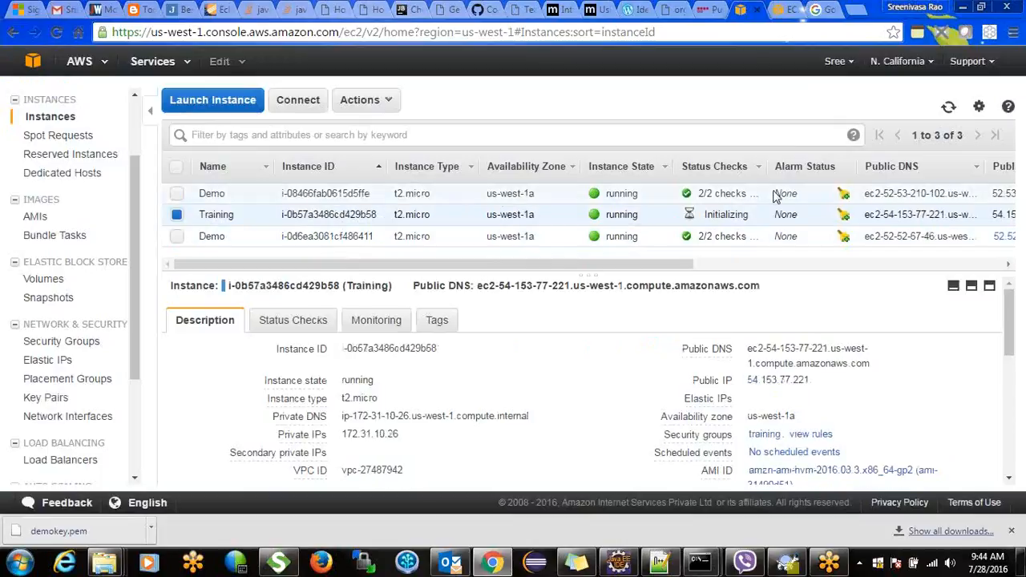
click(949, 109)
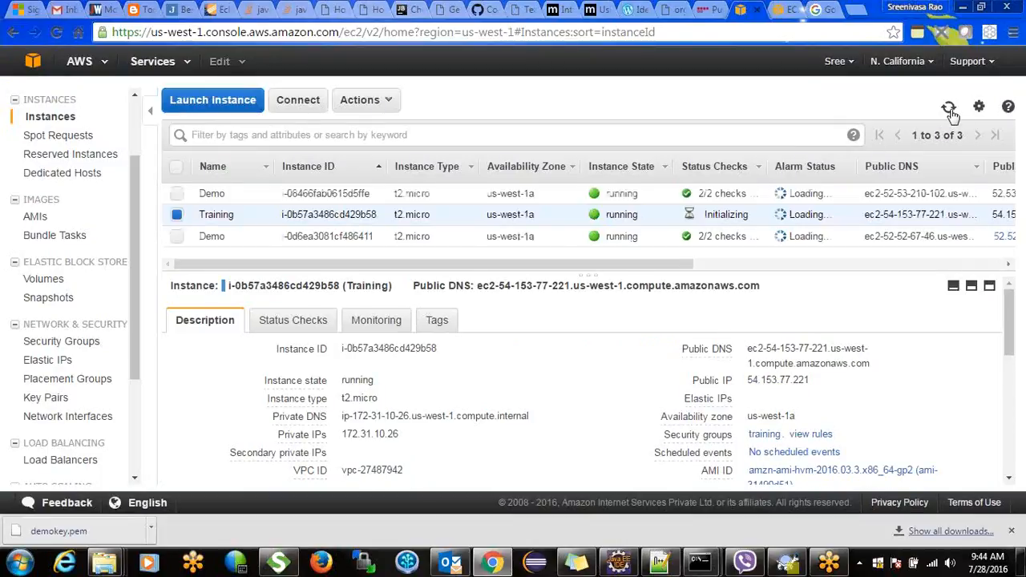
click(950, 109)
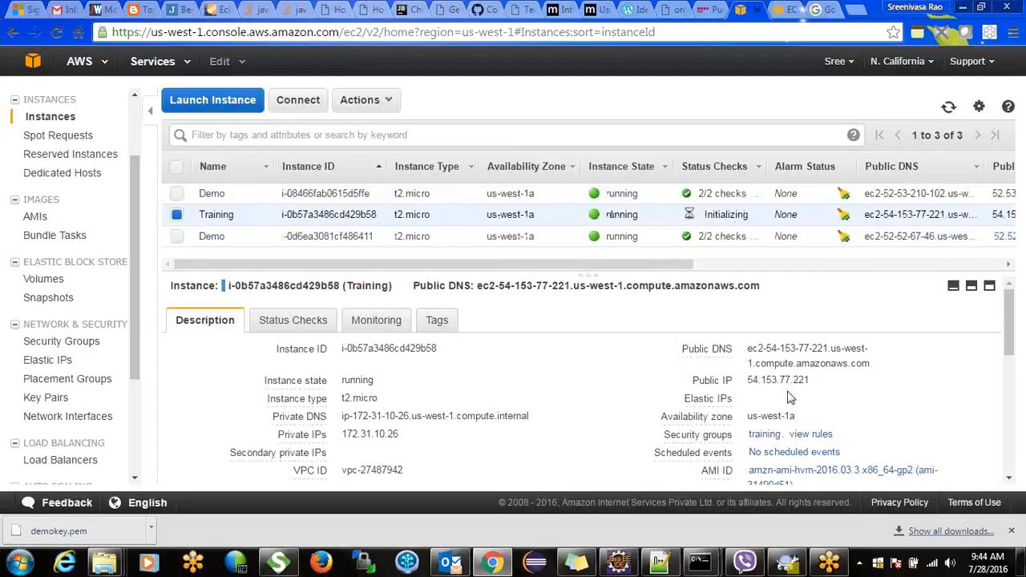
drag(748, 380, 810, 386)
click(659, 561)
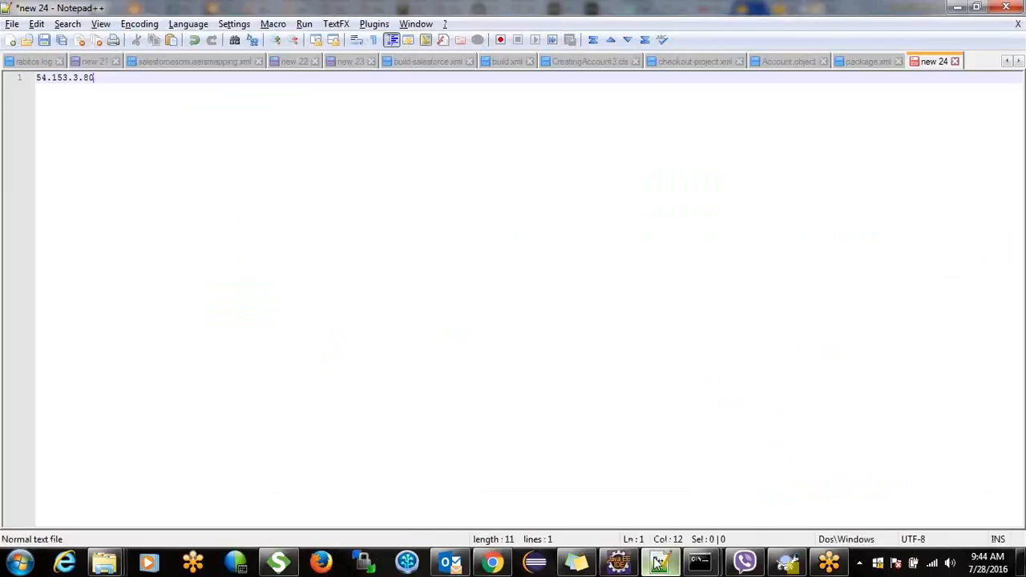
click(658, 563)
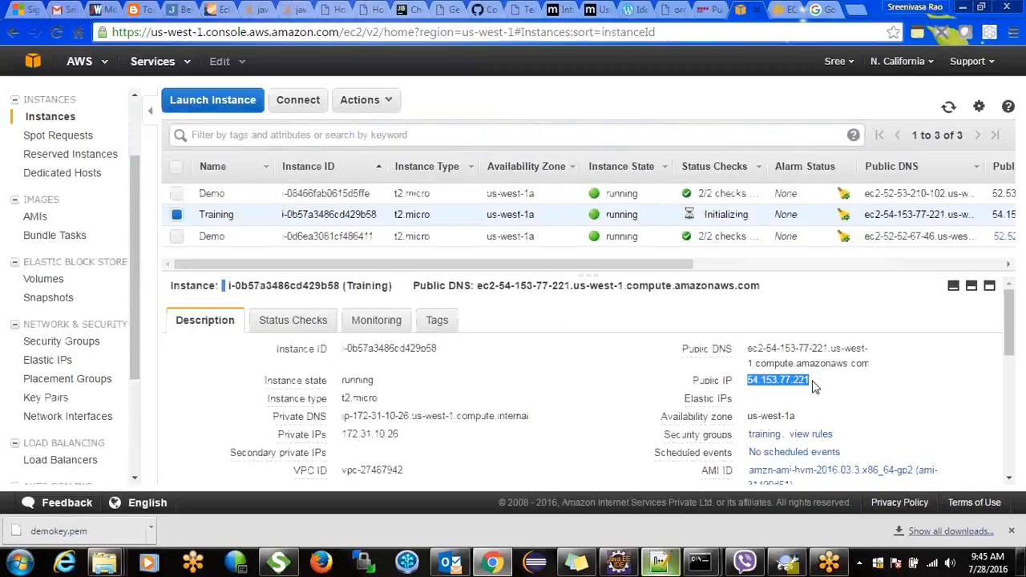
click(815, 386)
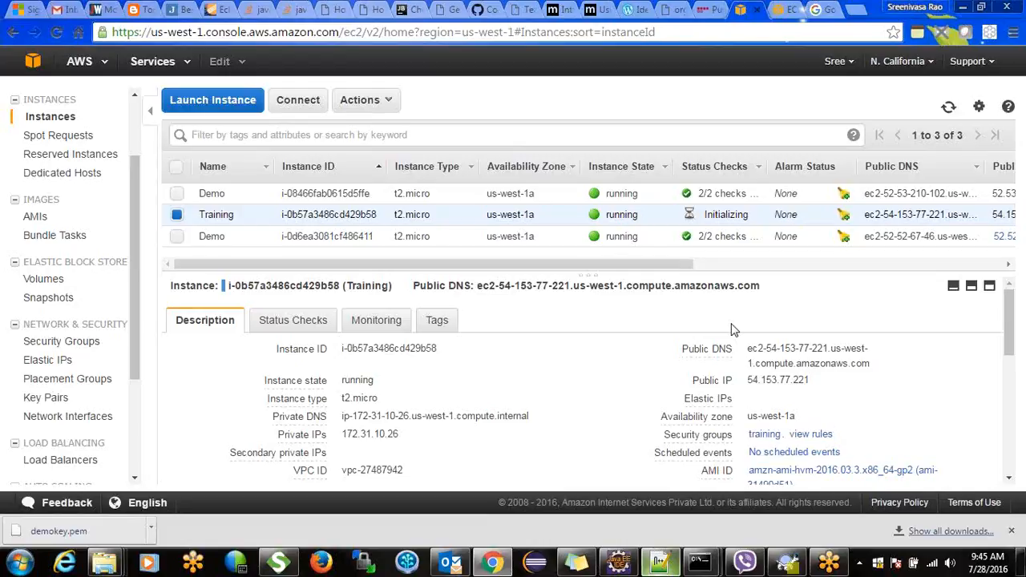
Review the actions available for the associated address 52.52.67.46 in the Elastic IPs list without applying any
click(50, 361)
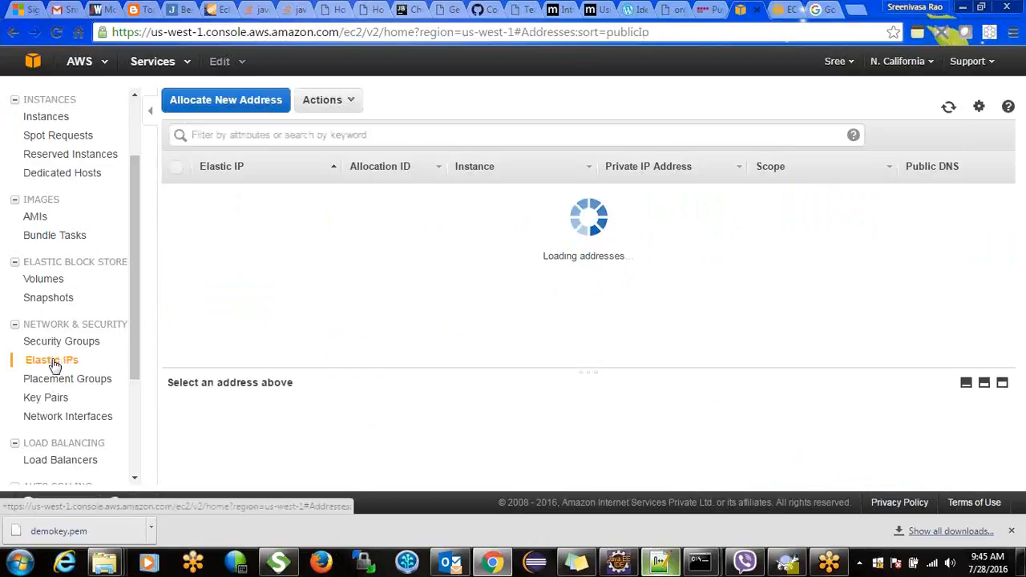
right_click(238, 194)
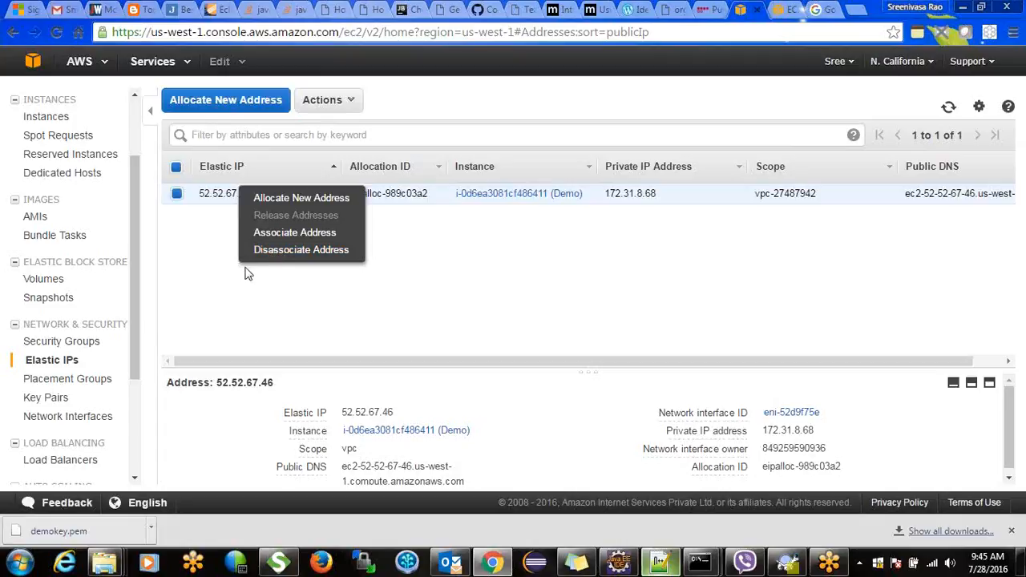
click(221, 279)
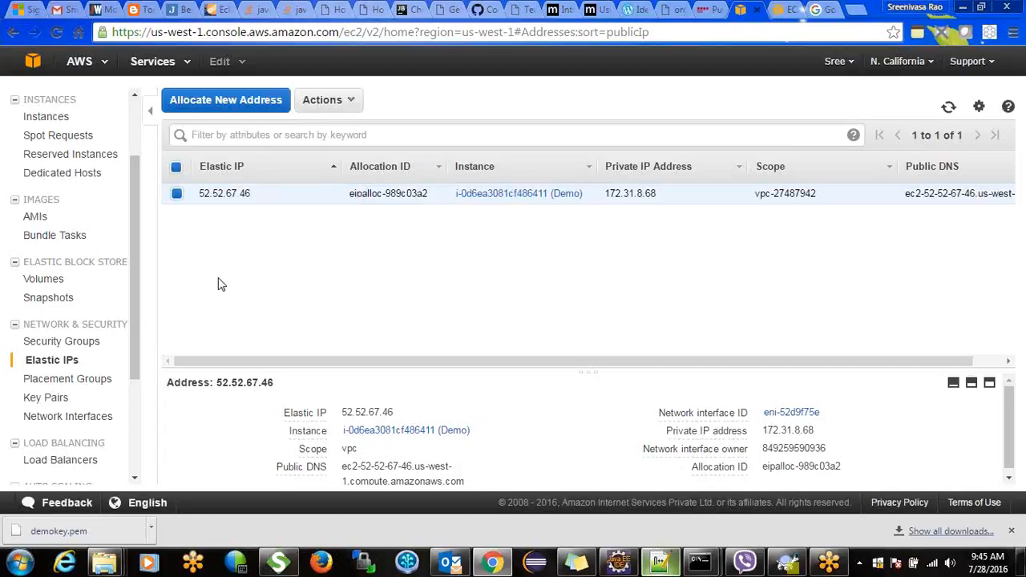
right_click(251, 195)
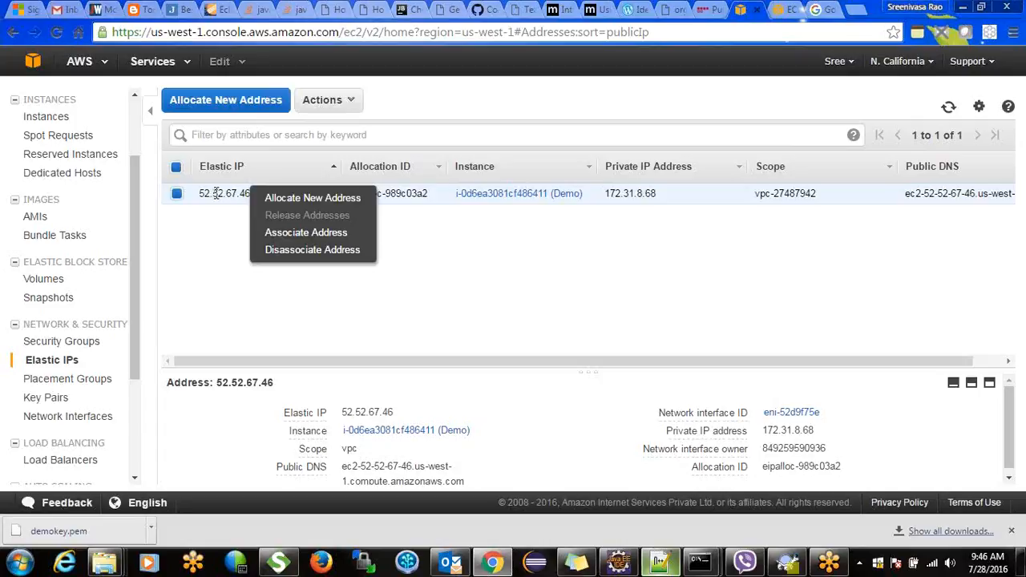
click(441, 356)
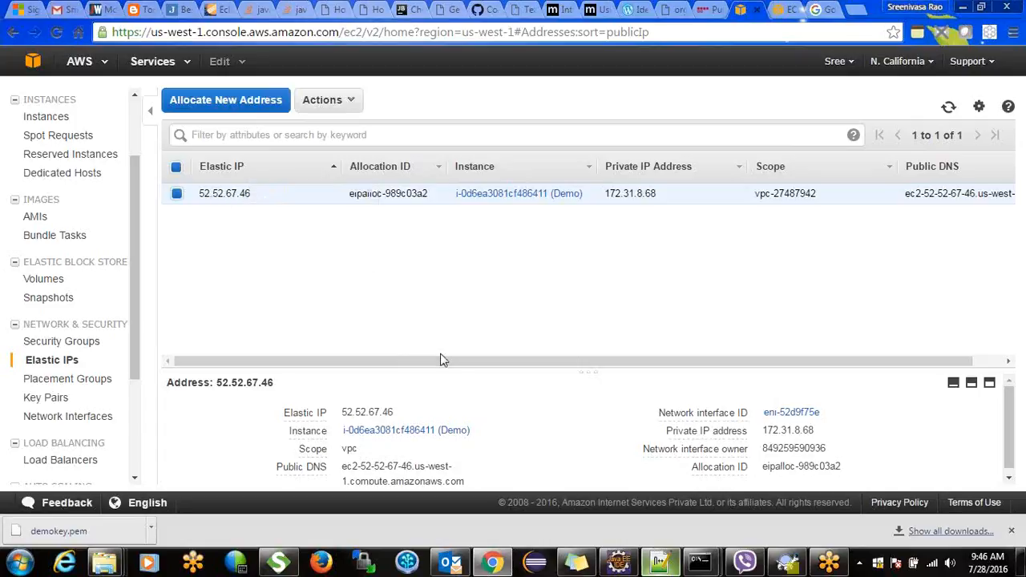
Go back to the Instances list and refresh it to check the state of all instances
click(67, 119)
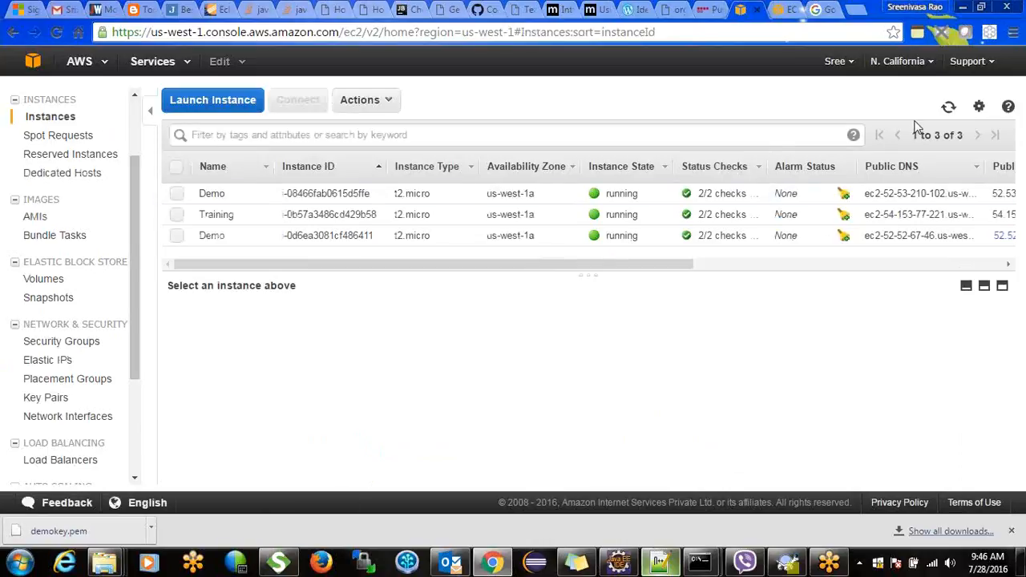
click(948, 107)
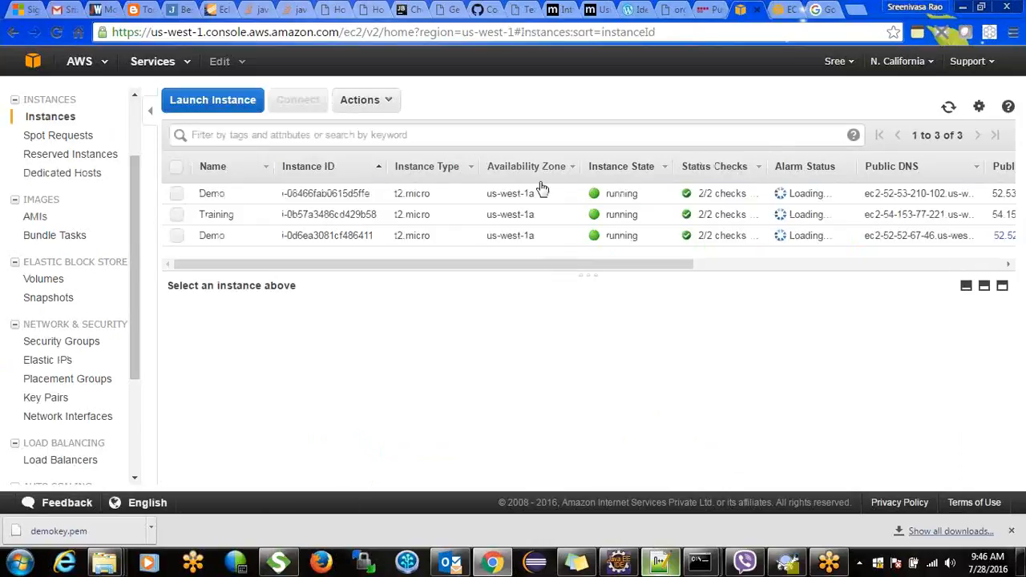
Compare the Public IP and Elastic IP details of the Training instance and both Demo instances
click(356, 214)
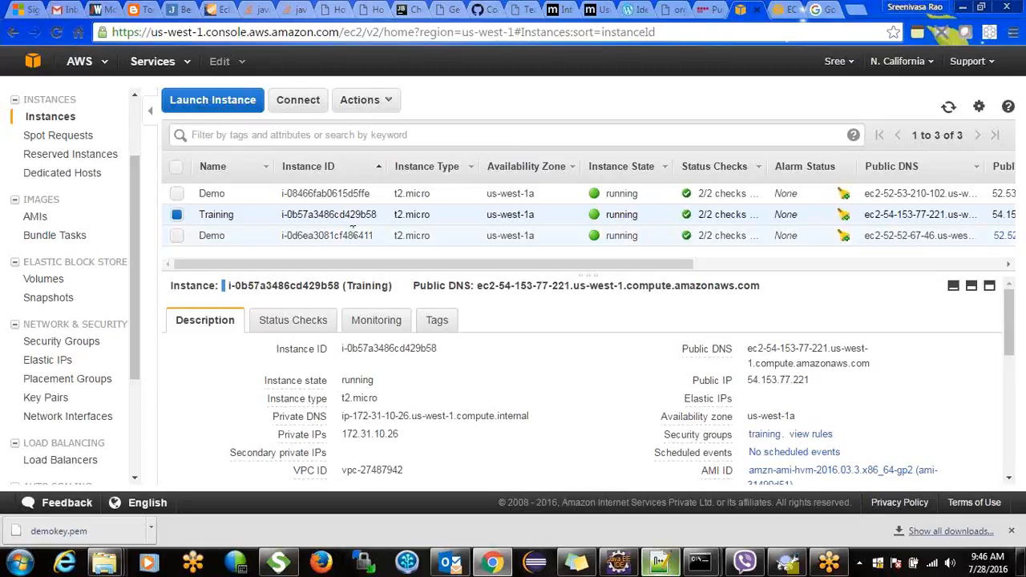
click(351, 236)
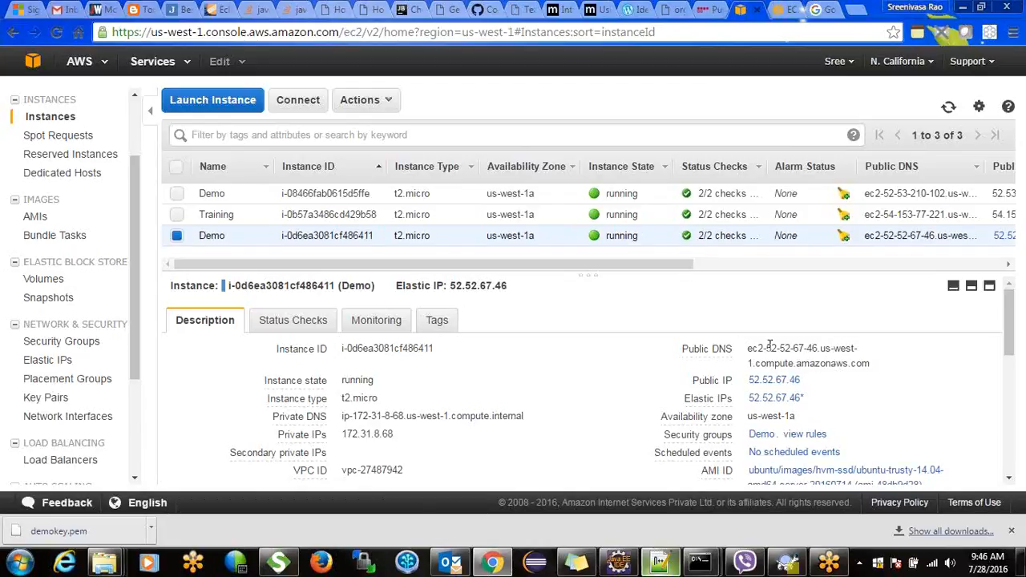
click(725, 214)
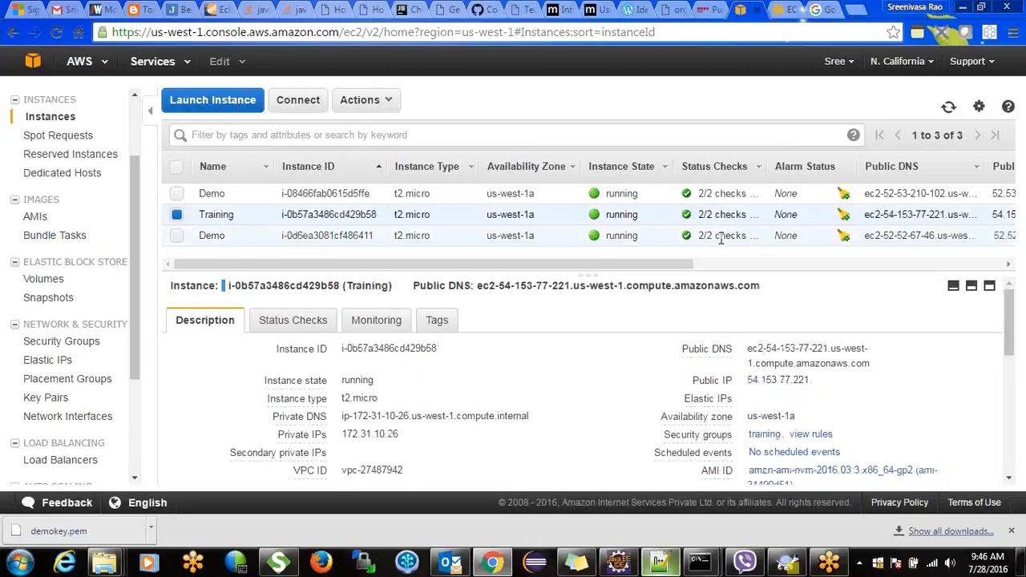
double_click(721, 234)
mouse_move(729, 394)
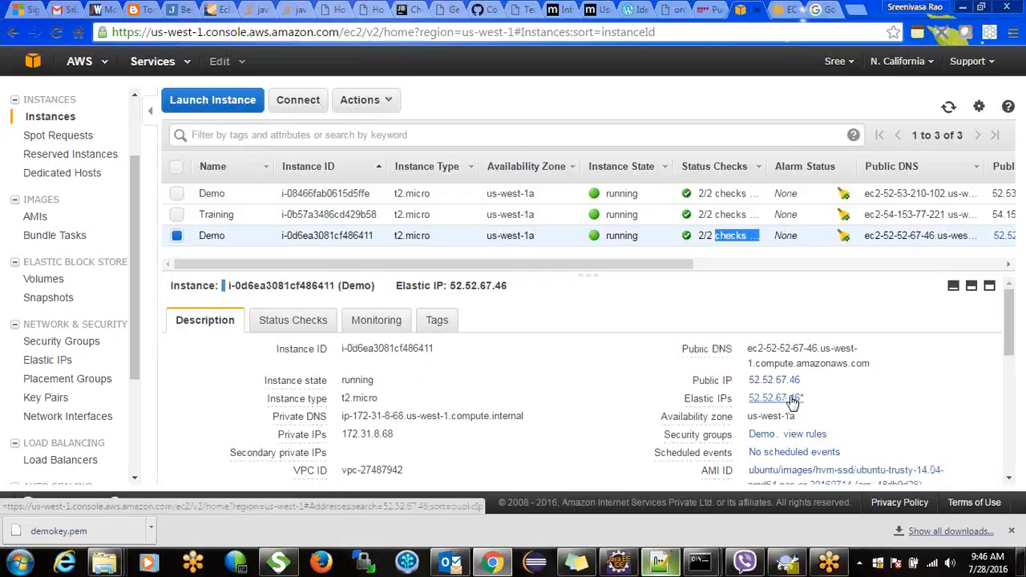
click(702, 217)
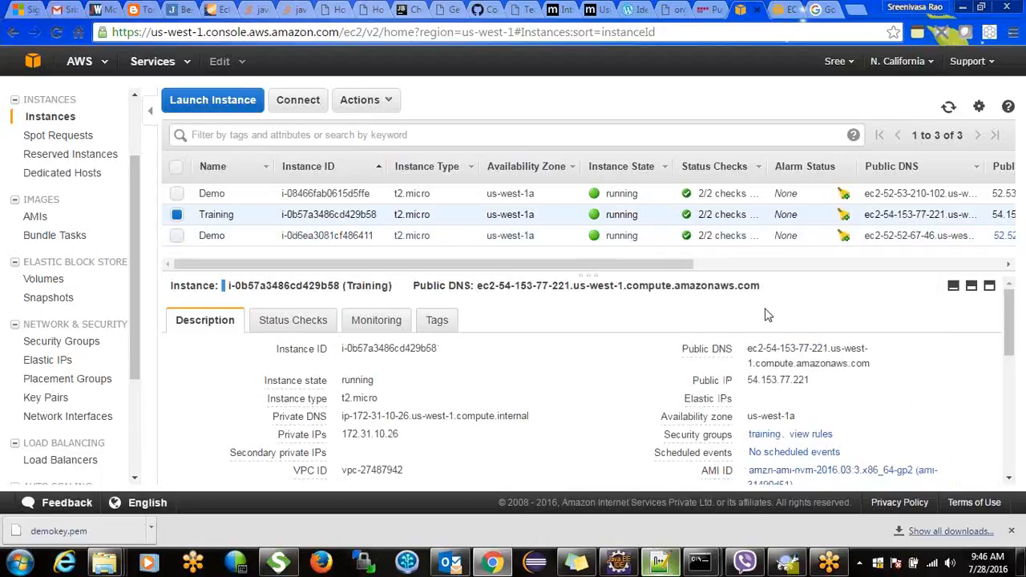
click(716, 193)
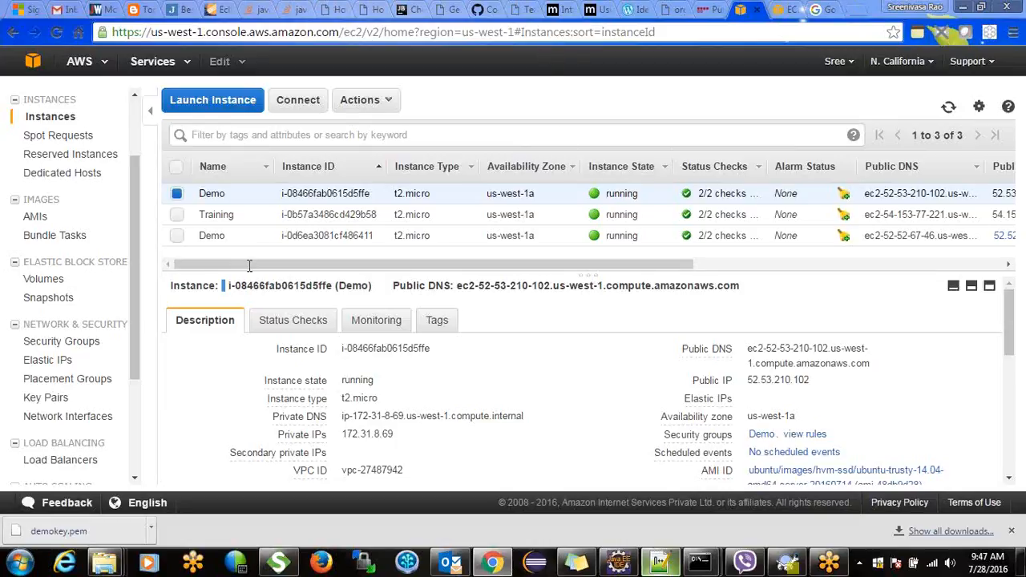
Open the Elastic IPs list and view the confirmation for allocating a new address, without allocating one
drag(134, 336, 134, 353)
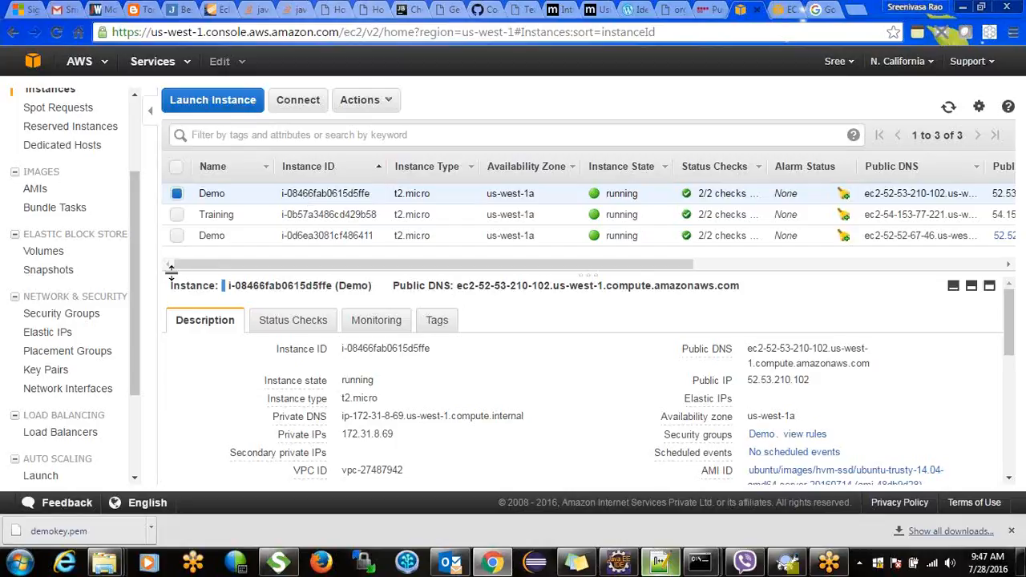
click(49, 334)
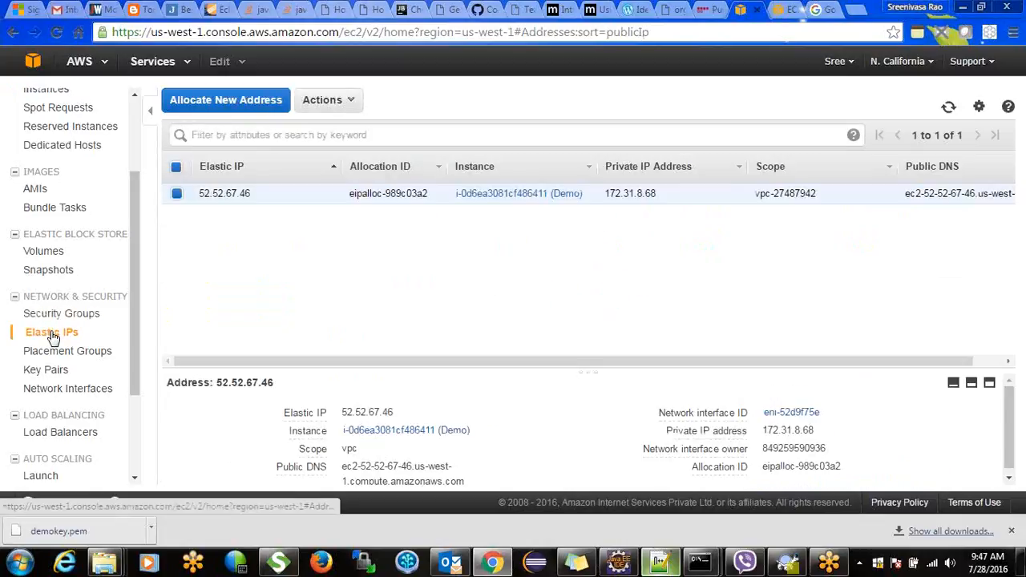
click(214, 105)
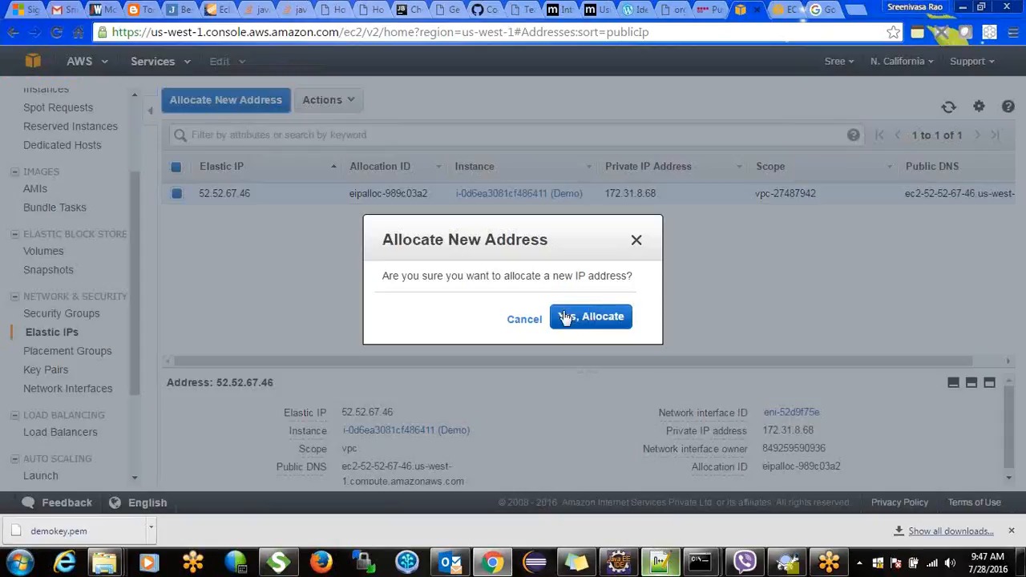
click(636, 242)
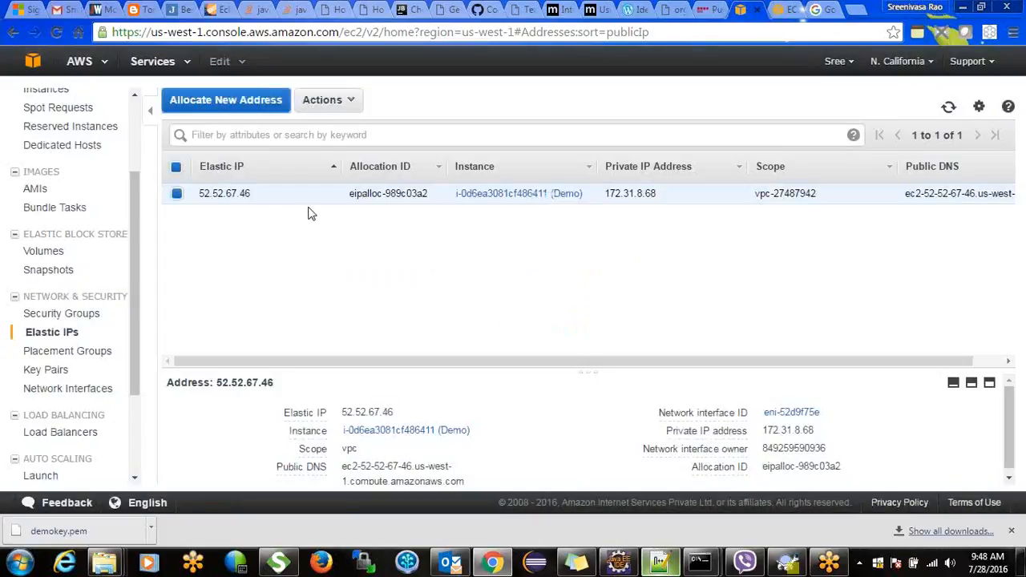
Review the Associate Address options for 52.52.67.46, including the selectable instances, and close the dialog without associating
right_click(249, 194)
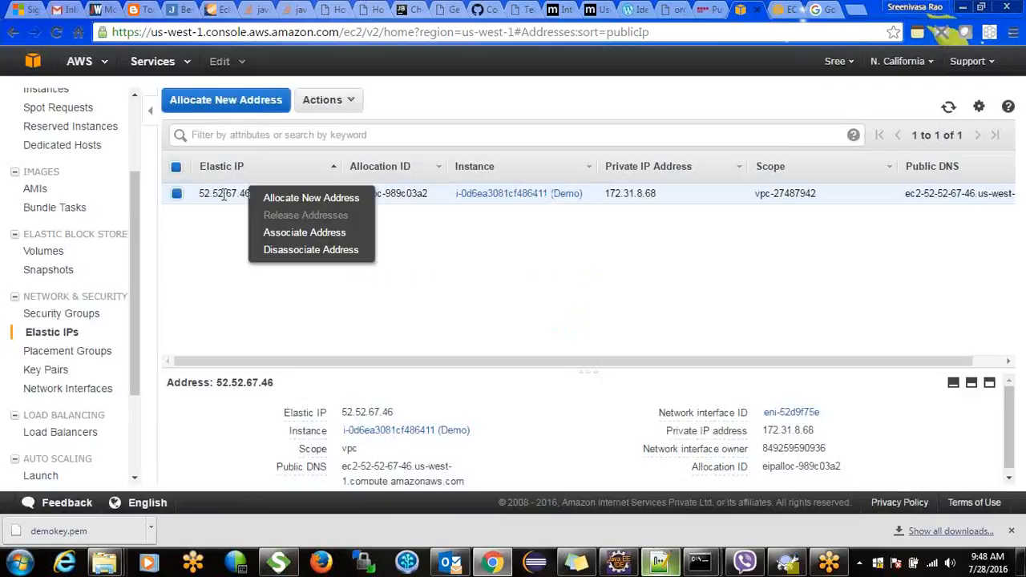
click(275, 234)
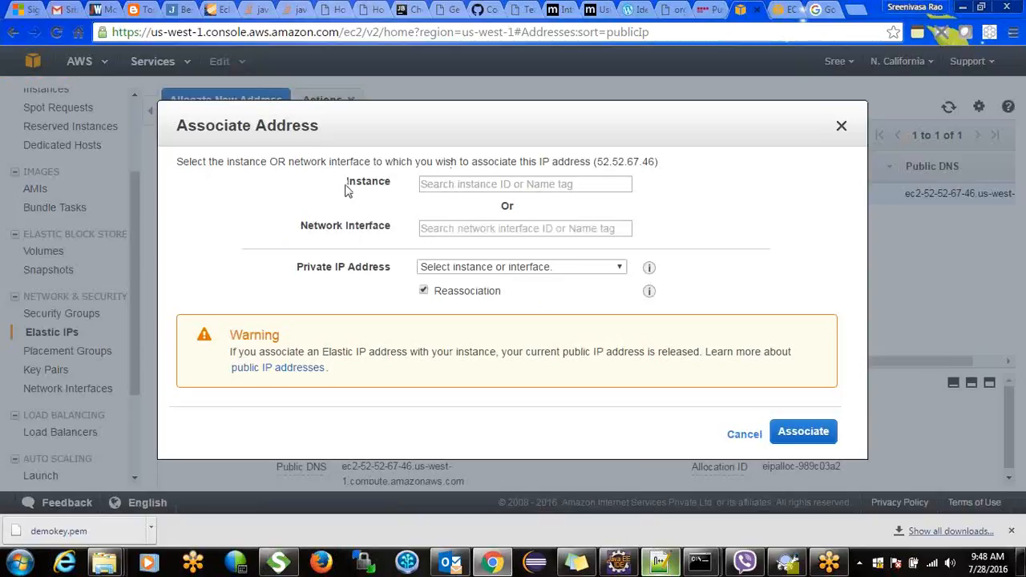
drag(350, 184, 404, 169)
click(433, 183)
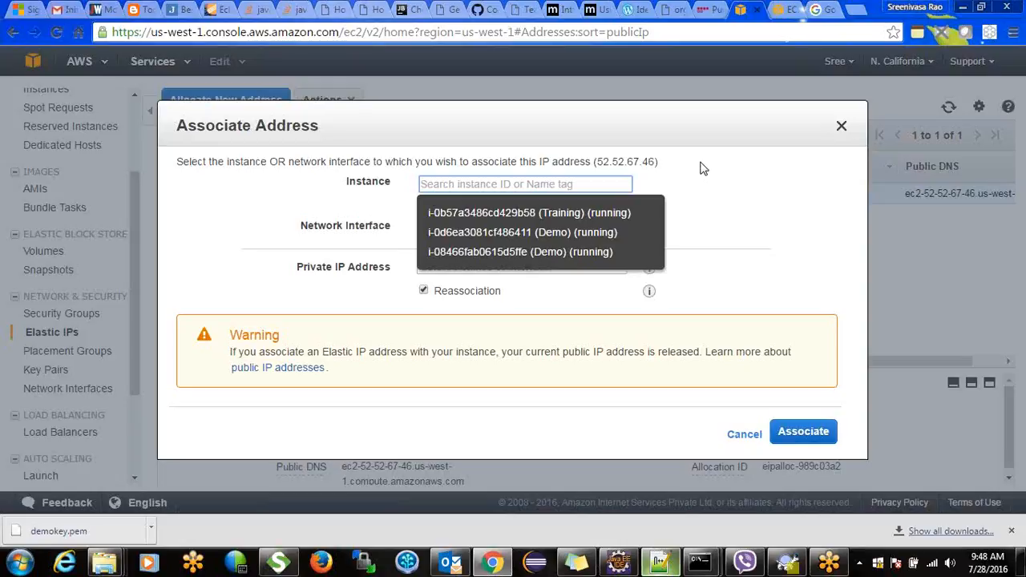
click(842, 126)
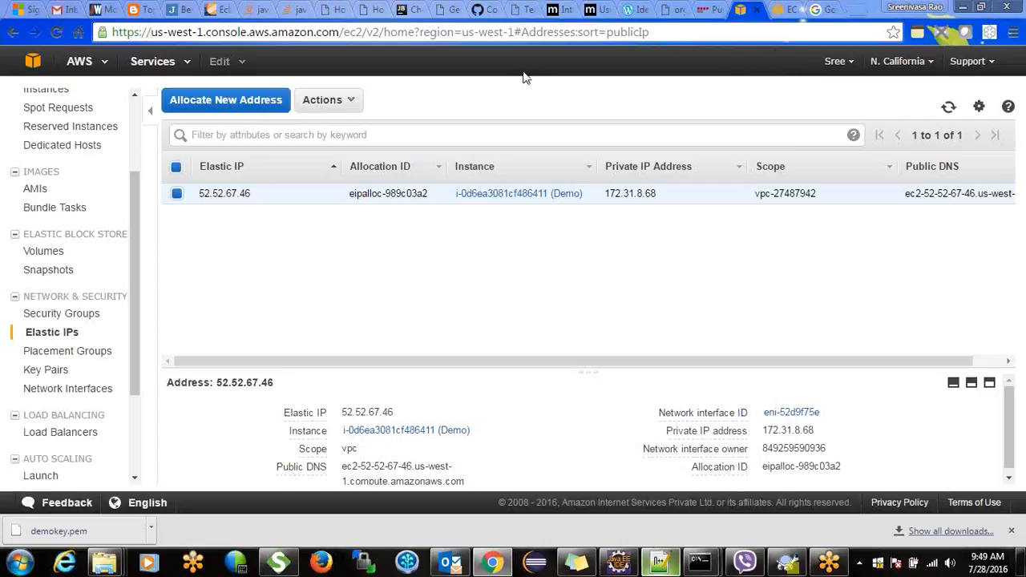
click(438, 38)
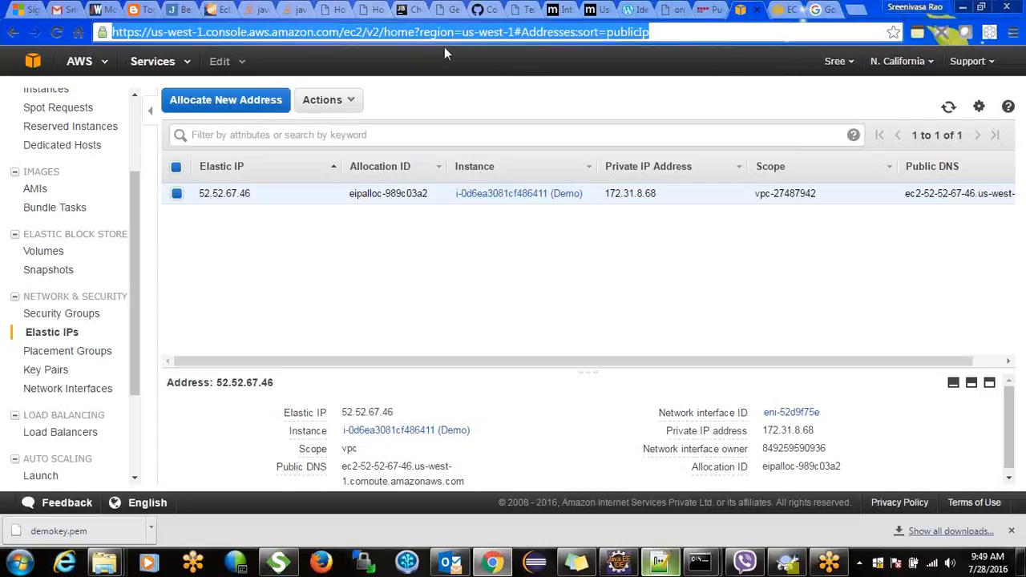
click(510, 85)
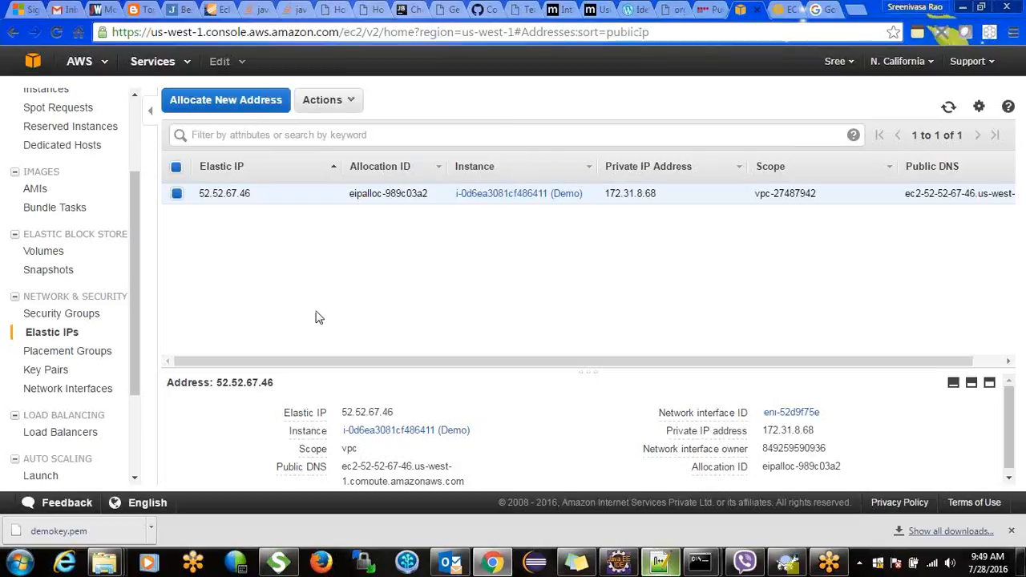
click(52, 253)
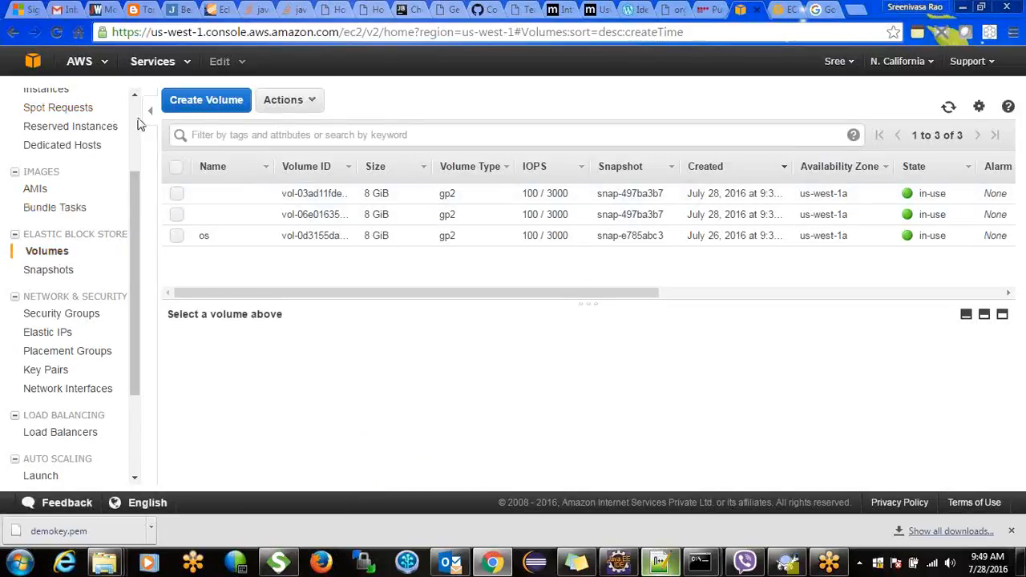
Terminate the Demo instance i-08466fab0615d5ffe from the Instances list and confirm the termination
scroll(69, 156, up, 2)
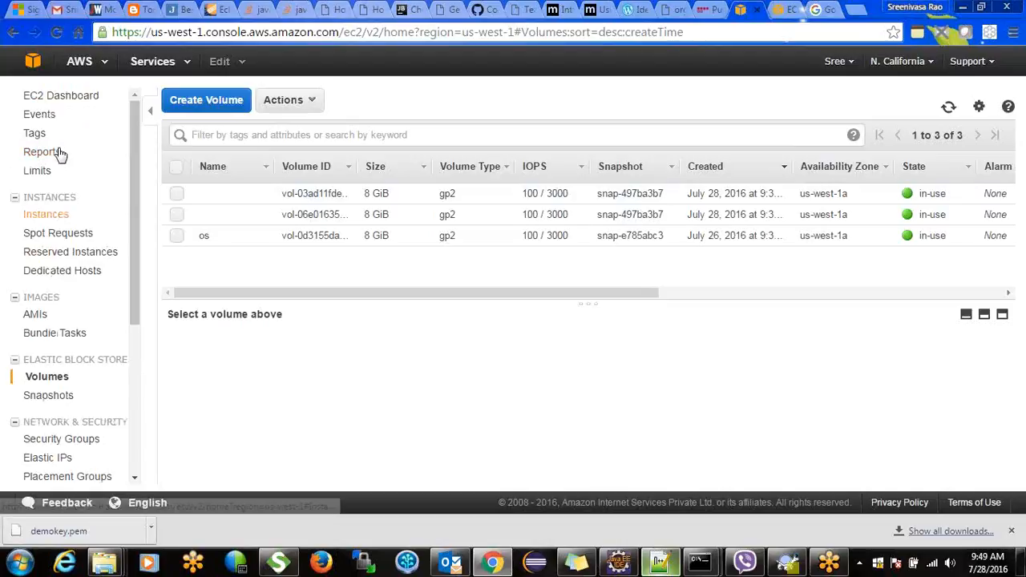
click(60, 214)
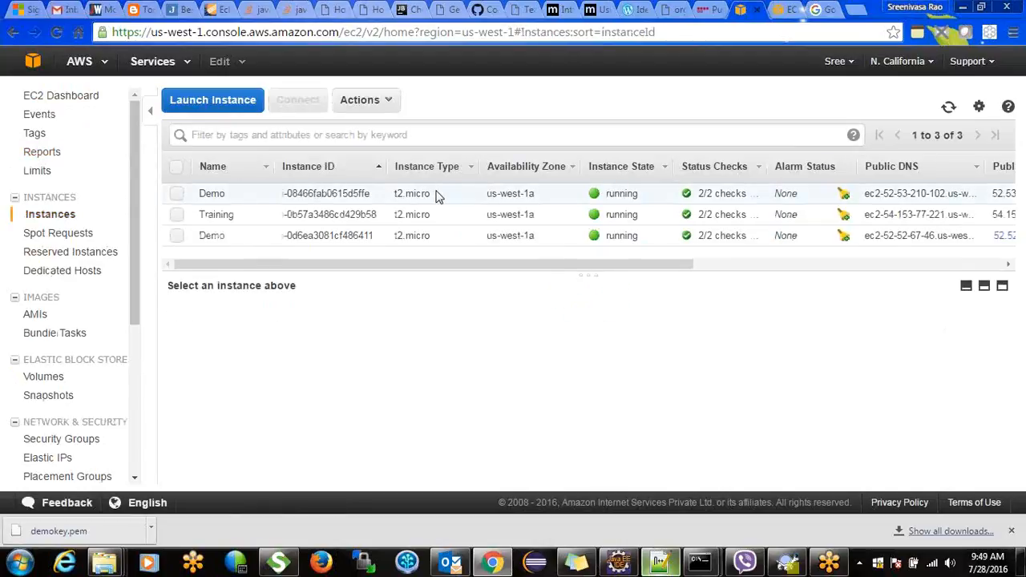
click(319, 193)
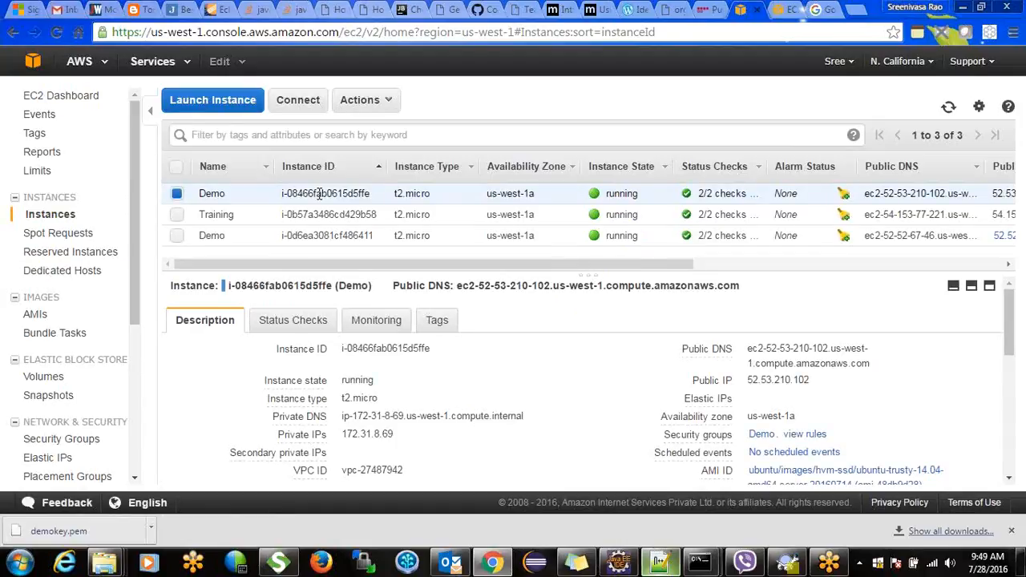
right_click(319, 193)
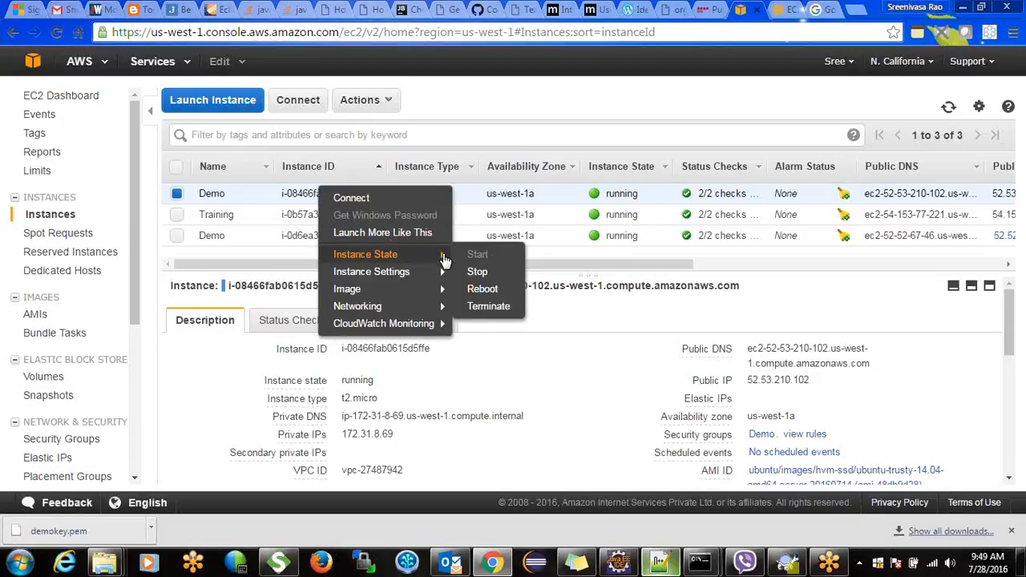
click(488, 307)
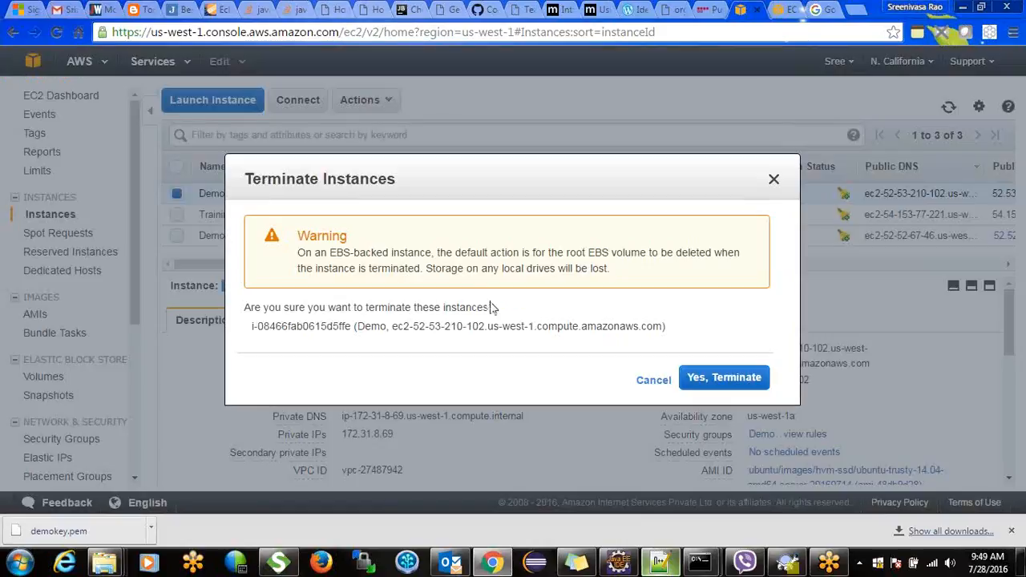
click(718, 379)
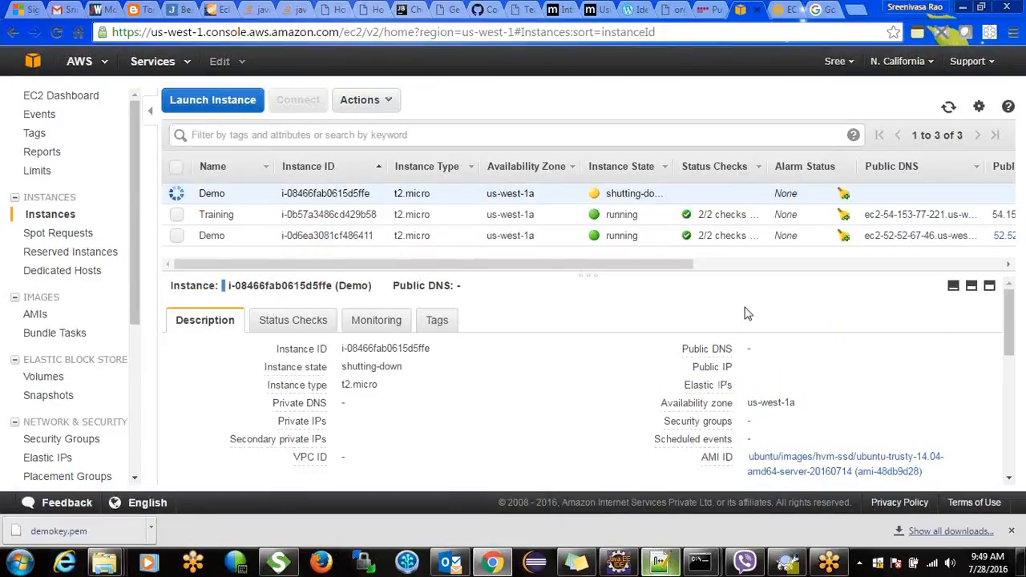
Refresh the instance list repeatedly to check the state of Demo instance i-08466fab0615d5ffe
click(950, 108)
click(950, 111)
click(951, 111)
click(951, 110)
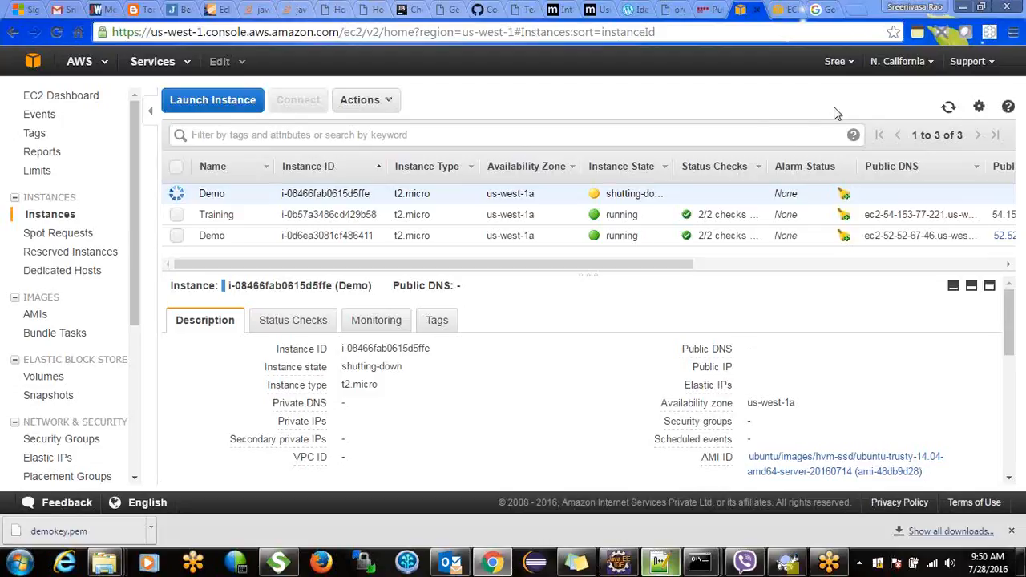
click(949, 109)
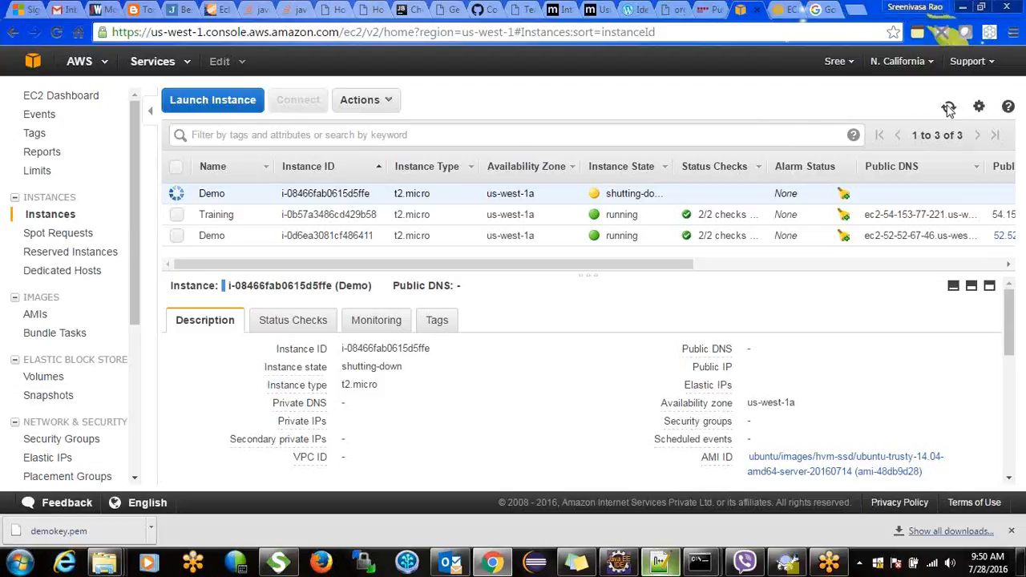
click(949, 109)
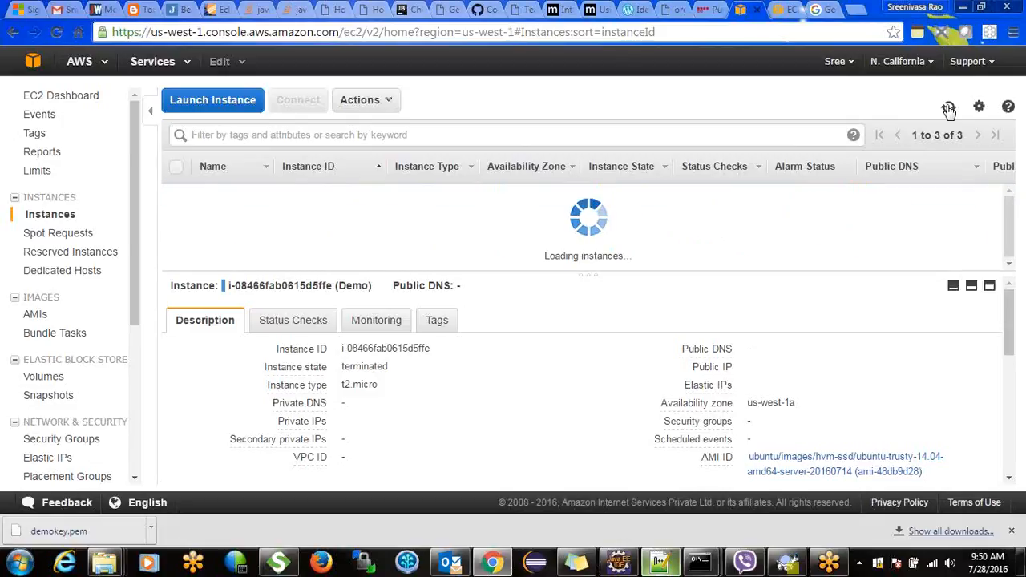